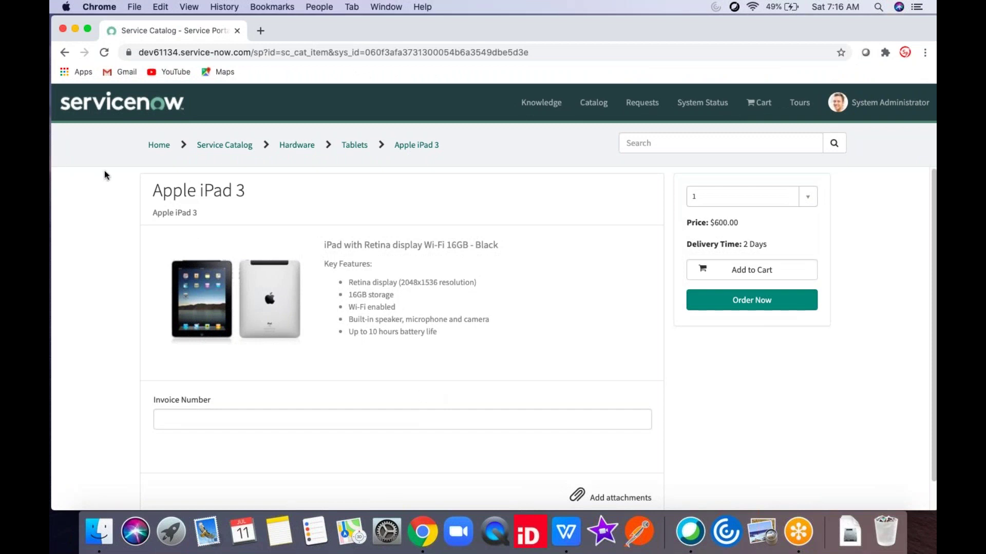
Open the Service Portal home page at dev61134.service-now.com/sp.
{"action": "left_click_drag", "start_coordinate": [265, 52], "coordinate": [574, 52]}
{"action": "key", "text": "BackSpace"}
{"action": "key", "text": "Return"}
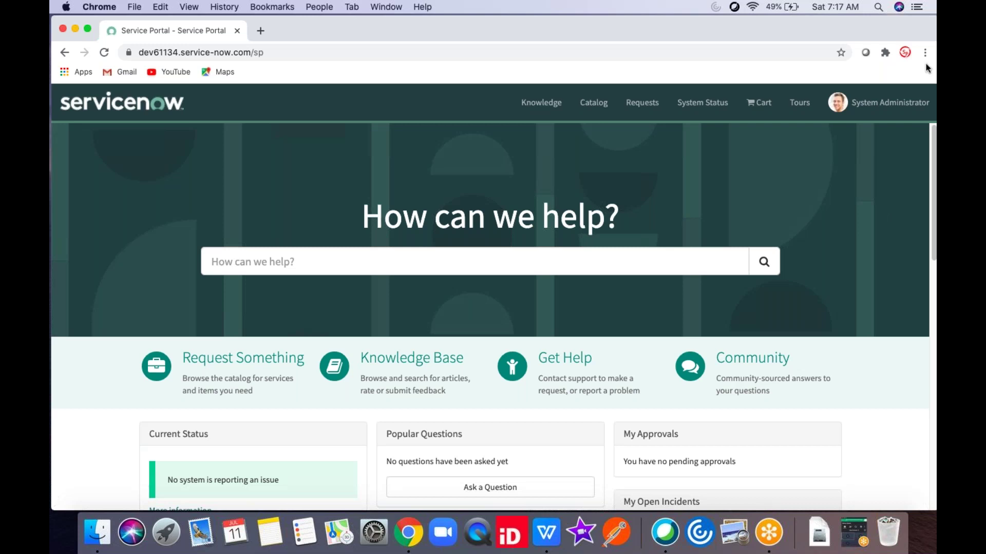
{"action": "left_click_drag", "start_coordinate": [930, 175], "coordinate": [929, 177]}
{"action": "left_click", "coordinate": [411, 234]}
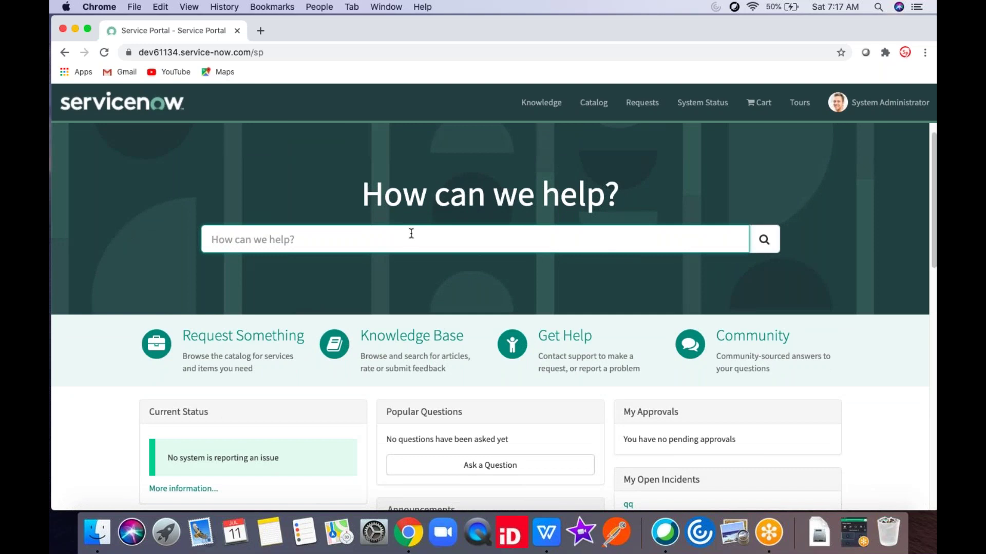
{"action": "type", "text": "inci"}
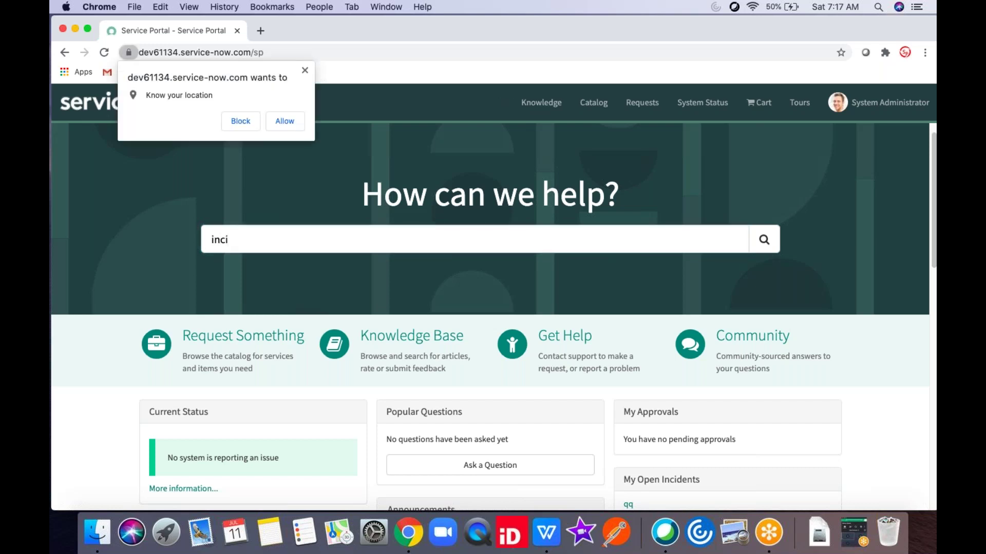
{"action": "left_click", "coordinate": [305, 69]}
{"action": "key", "text": "BackSpace"}
{"action": "key", "text": "BackSpace"}
{"action": "key", "text": "BackSpace"}
{"action": "key", "text": "BackSpace"}
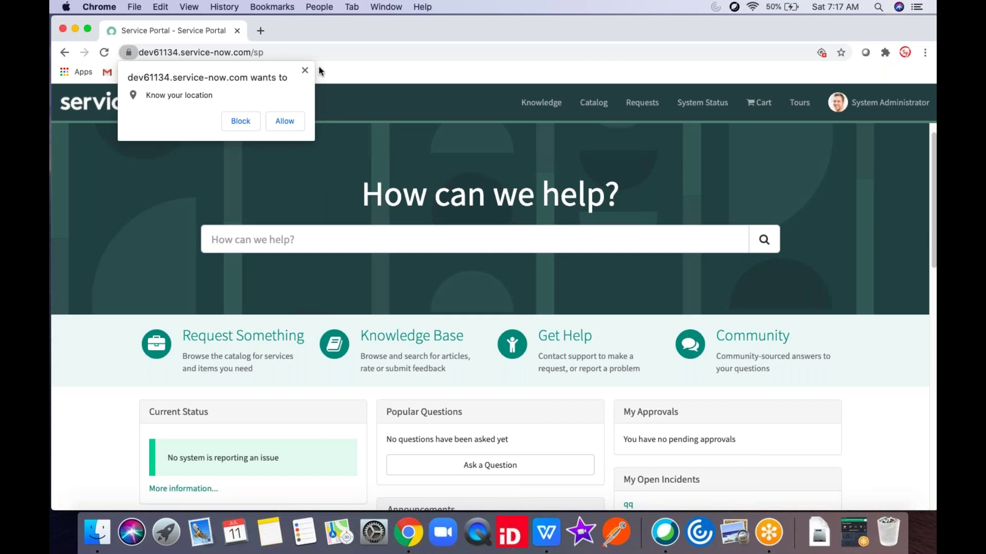
Block the site's location request and search the portal for "apple".
{"action": "left_click", "coordinate": [240, 119]}
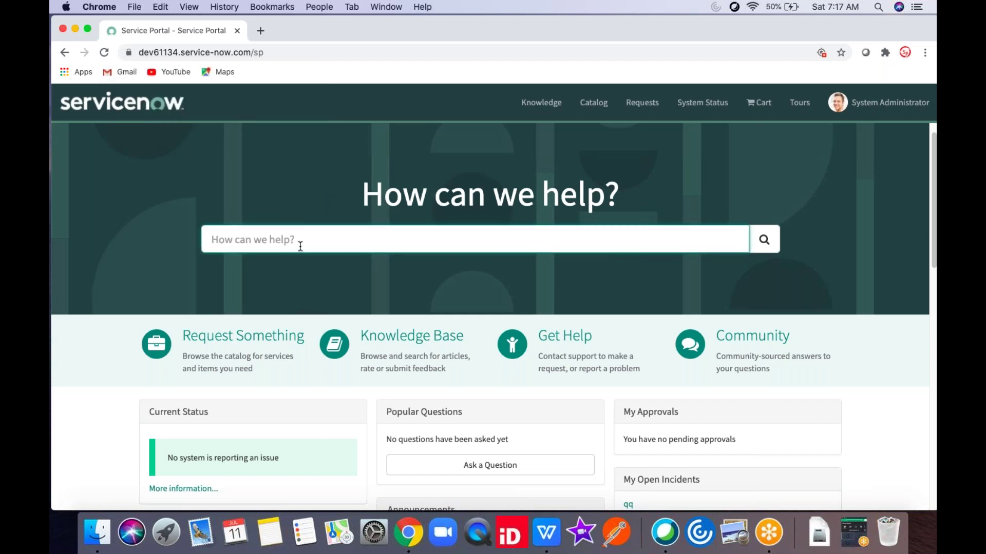
{"action": "type", "text": "req"}
{"action": "key", "text": "BackSpace"}
{"action": "key", "text": "BackSpace"}
{"action": "key", "text": "BackSpace"}
{"action": "type", "text": "apple"}
{"action": "left_click", "coordinate": [767, 240]}
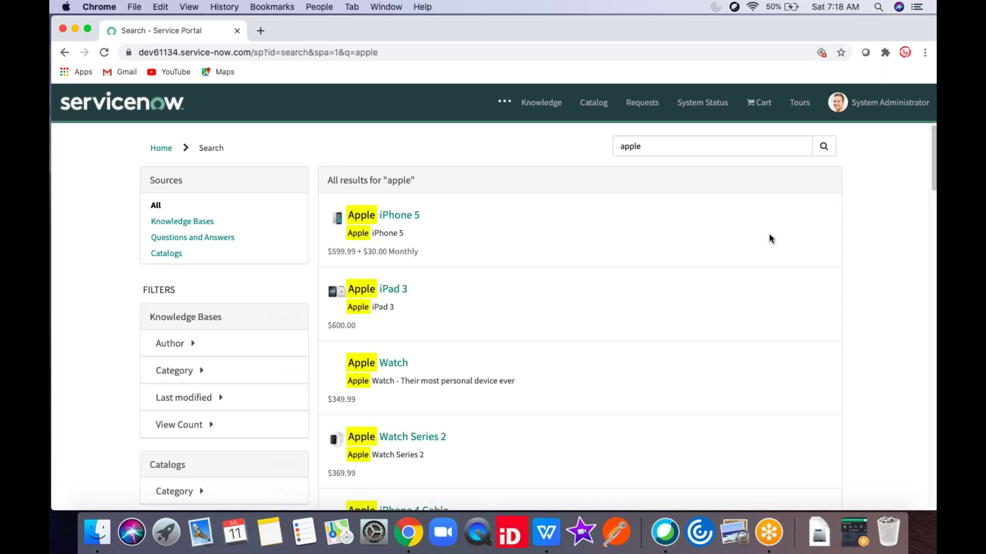
Return to the portal home page and look through its content down to the end of the open incidents list.
{"action": "left_click", "coordinate": [105, 110]}
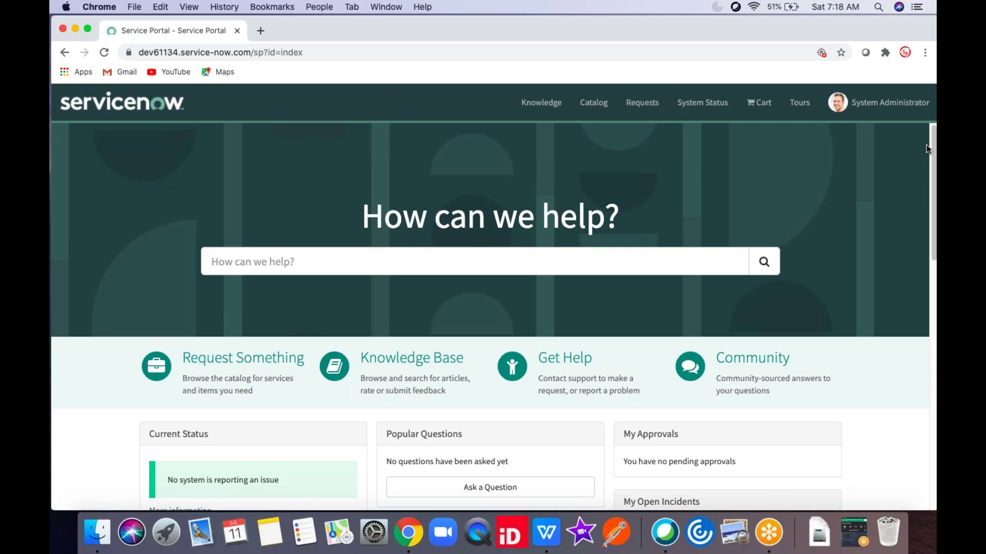
{"action": "left_click_drag", "start_coordinate": [929, 138], "coordinate": [909, 432]}
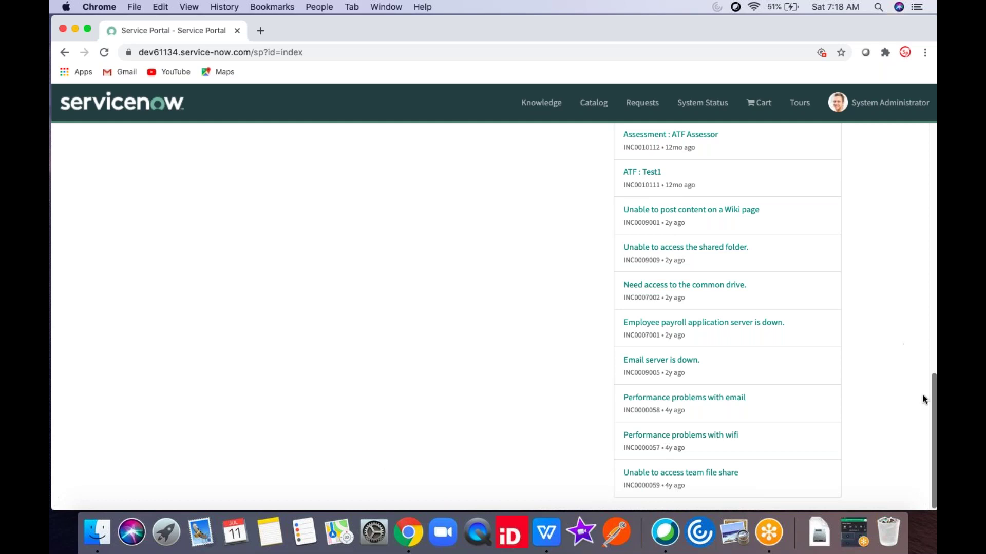
{"action": "left_click_drag", "start_coordinate": [932, 397], "coordinate": [922, 144]}
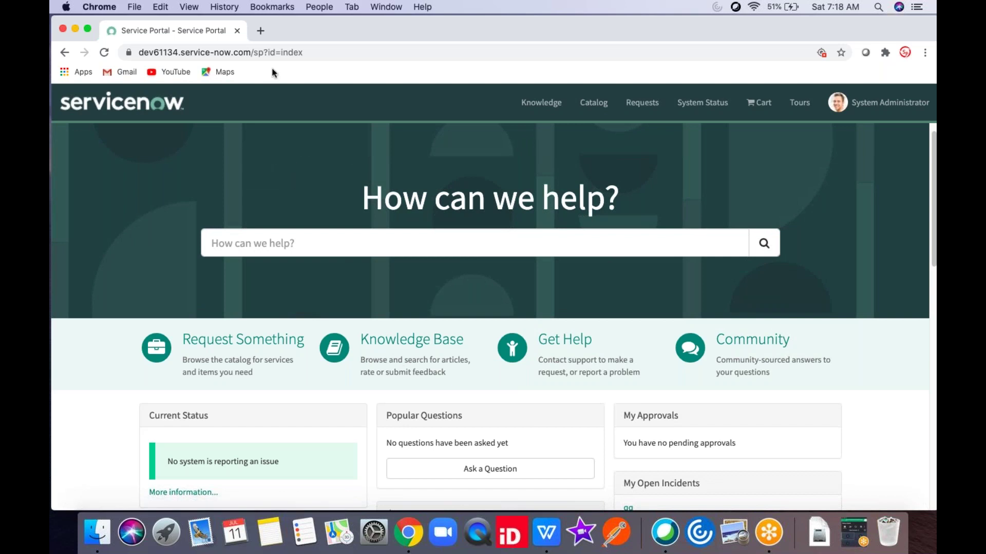
Remove the page ID from the home page address and load the portal with only the /sp suffix.
{"action": "left_click_drag", "start_coordinate": [270, 50], "coordinate": [408, 52]}
{"action": "key", "text": "BackSpace"}
{"action": "key", "text": "Return"}
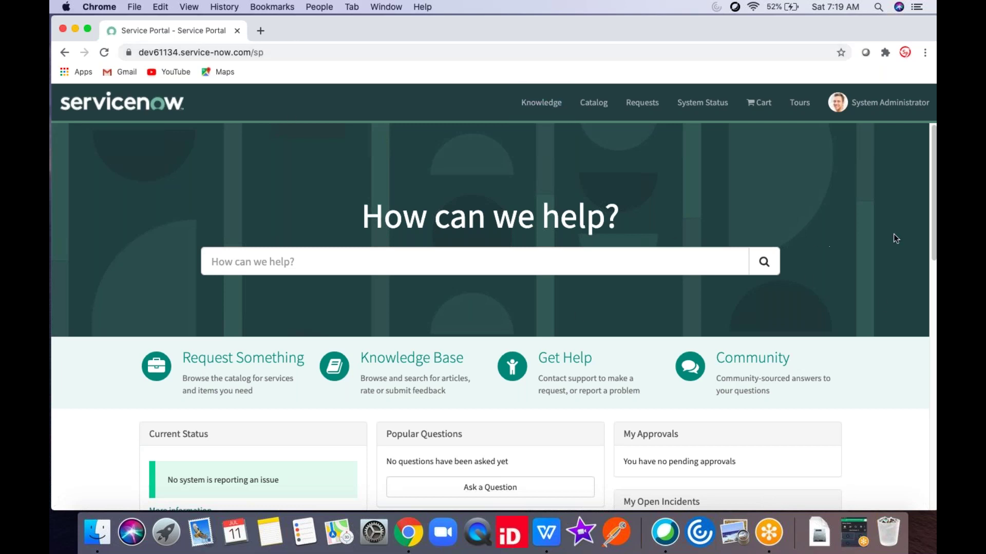
Check the "index" page ID in the home page's address, and reload the portal from the plain /sp address.
{"action": "left_click", "coordinate": [168, 109]}
{"action": "double_click", "coordinate": [301, 53]}
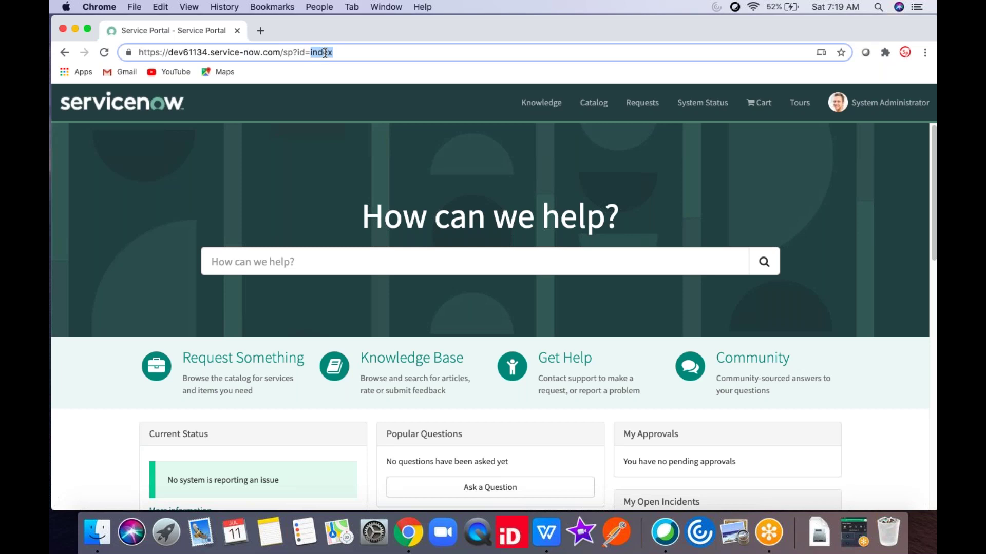
{"action": "left_click_drag", "start_coordinate": [294, 53], "coordinate": [407, 50]}
{"action": "key", "text": "BackSpace"}
{"action": "key", "text": "Return"}
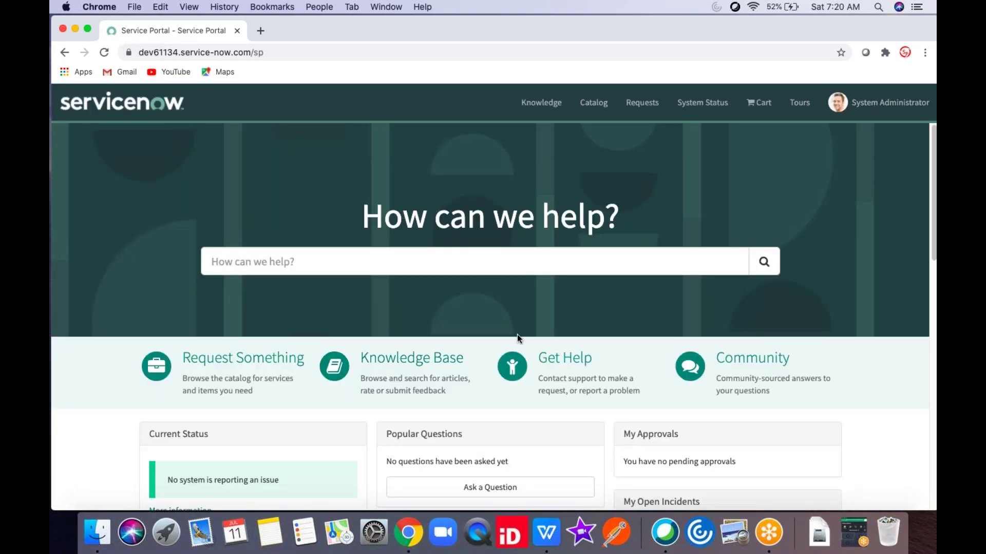
View the Request Something catalog page and its sc_category page ID, and return to the portal home page.
{"action": "left_click", "coordinate": [264, 369]}
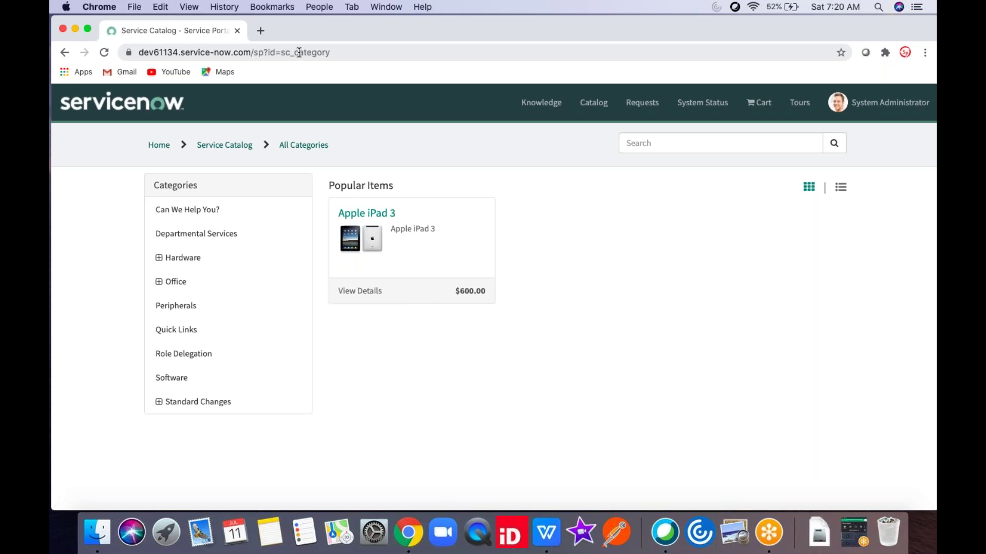
{"action": "left_click", "coordinate": [149, 115]}
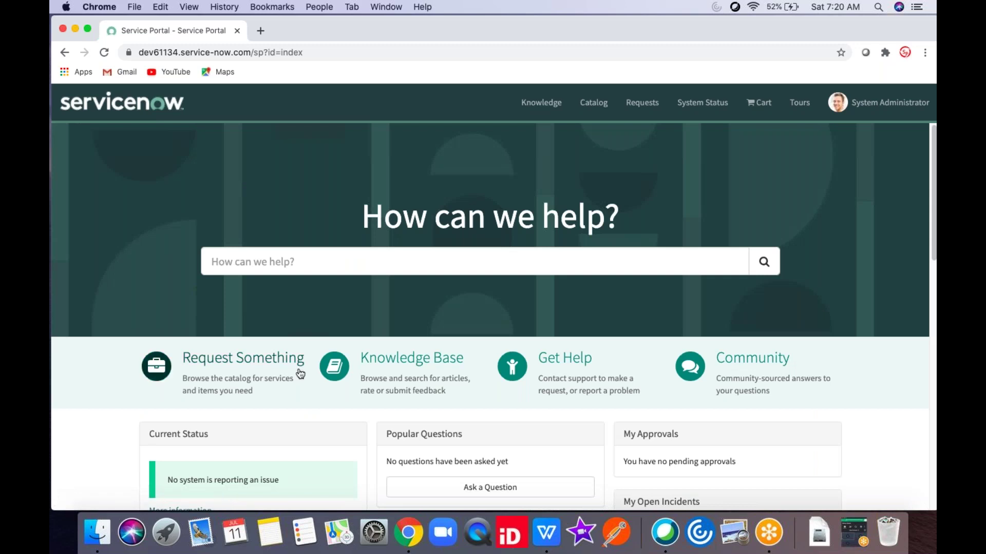
{"action": "left_click", "coordinate": [284, 380]}
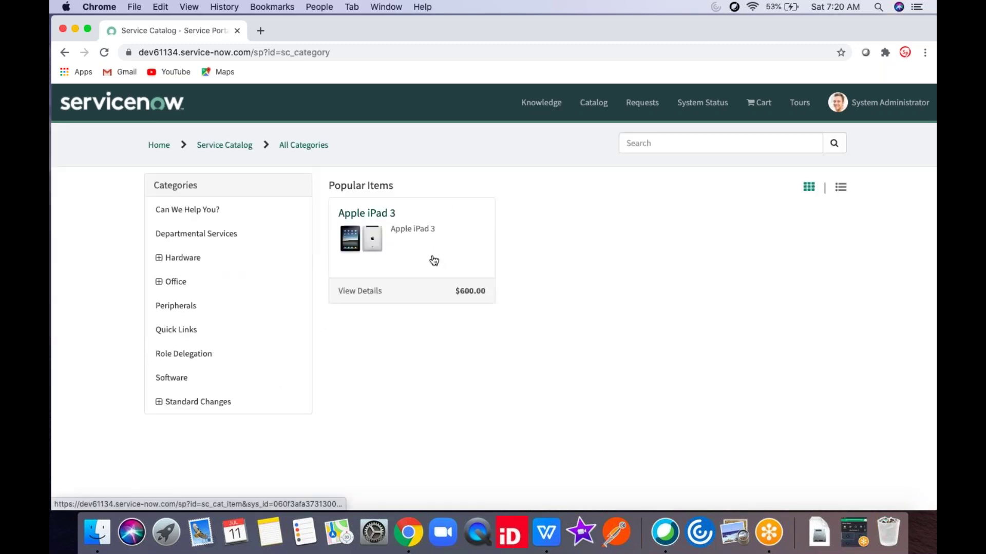
{"action": "left_click", "coordinate": [150, 111]}
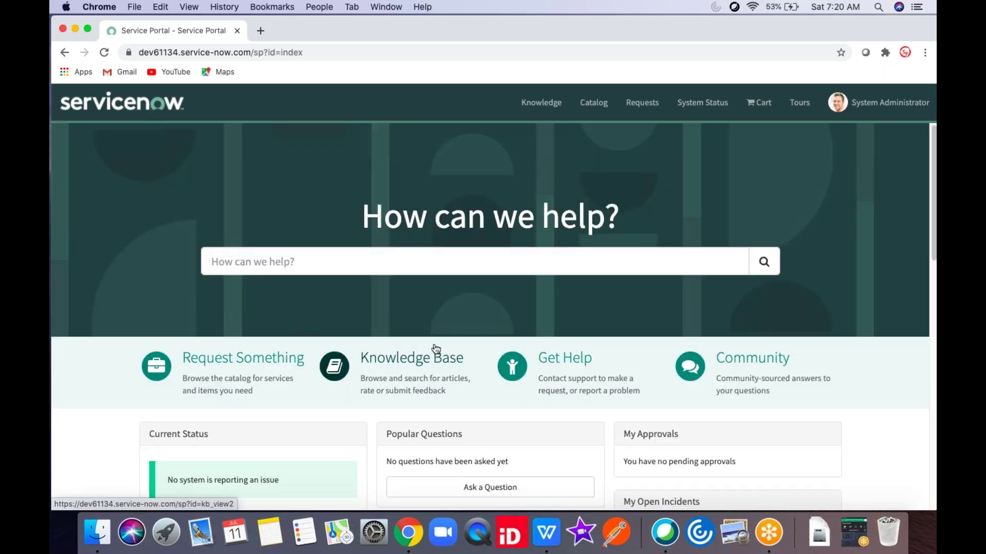
Open the "Getting Around in Windows" article from the Knowledge Base, and return to the portal home page.
{"action": "left_click", "coordinate": [430, 362]}
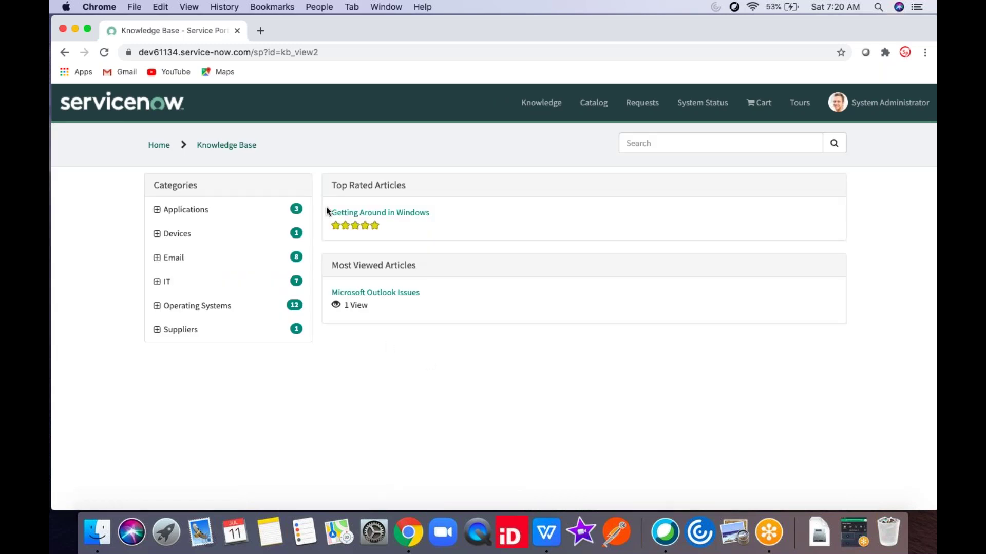
{"action": "left_click", "coordinate": [375, 217]}
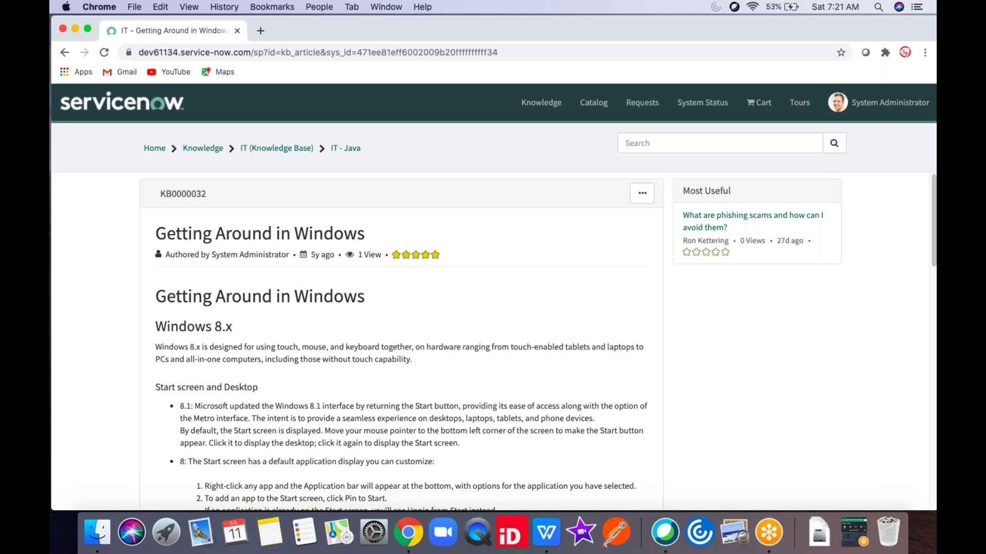
{"action": "left_click", "coordinate": [154, 110]}
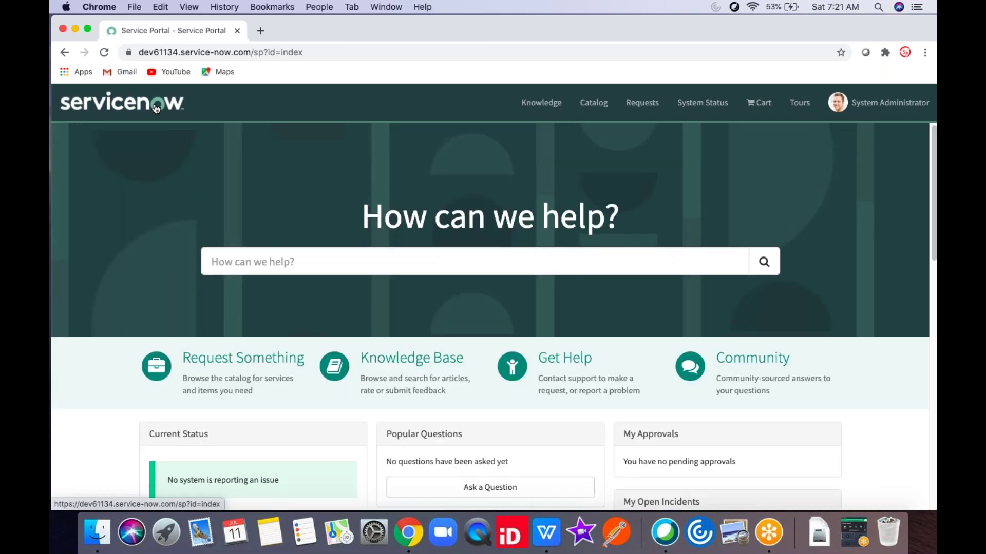
Highlight the Homepage Search widget's name in its developer options, and show the widget customizations on the home page.
{"action": "right_click", "coordinate": [886, 358]}
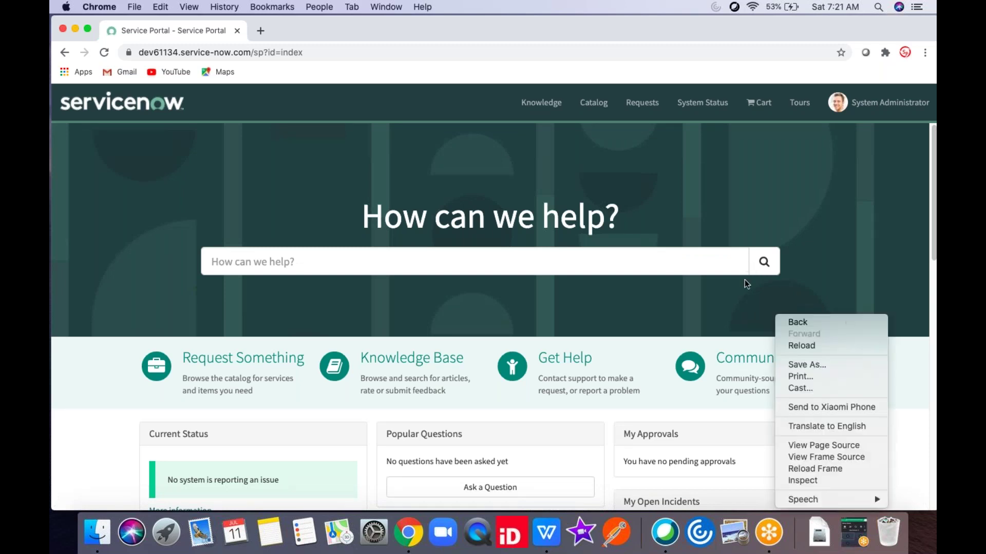
{"action": "left_click", "coordinate": [556, 303]}
{"action": "right_click", "coordinate": [465, 214], "text": "ctrl"}
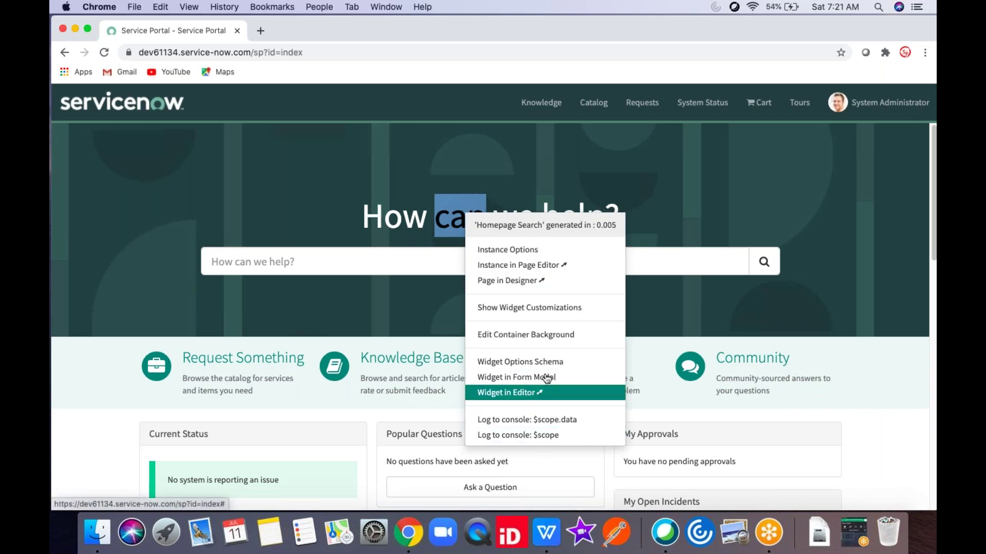
{"action": "left_click", "coordinate": [528, 225]}
{"action": "left_click_drag", "start_coordinate": [528, 225], "coordinate": [478, 225]}
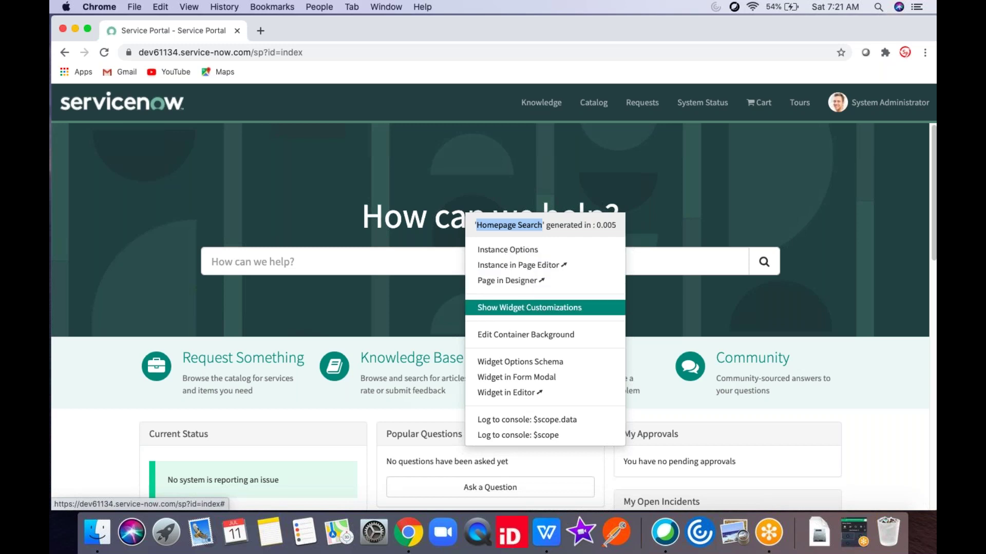
{"action": "left_click", "coordinate": [540, 308]}
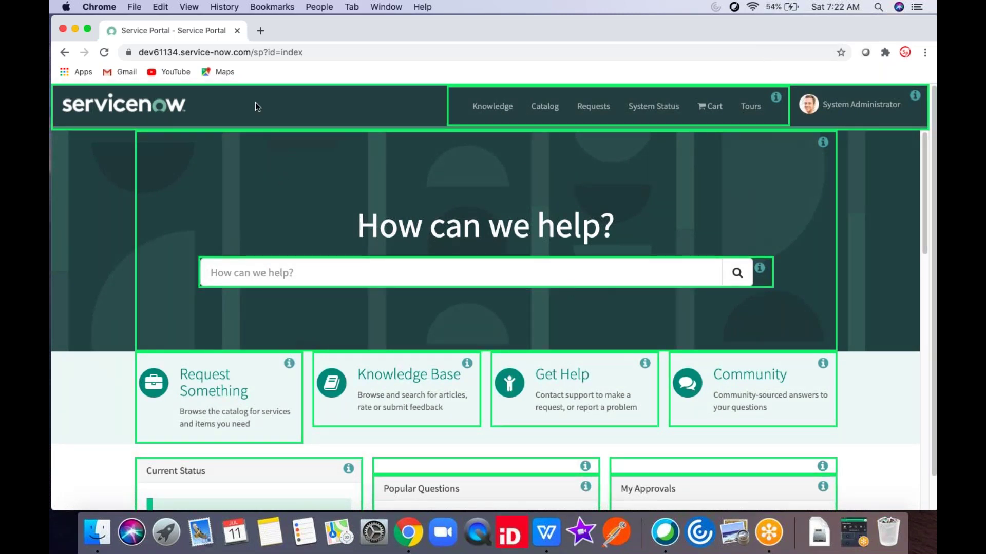
Open the custom portal by replacing sp?id=index with np in the address.
{"action": "left_click_drag", "start_coordinate": [254, 51], "coordinate": [379, 53]}
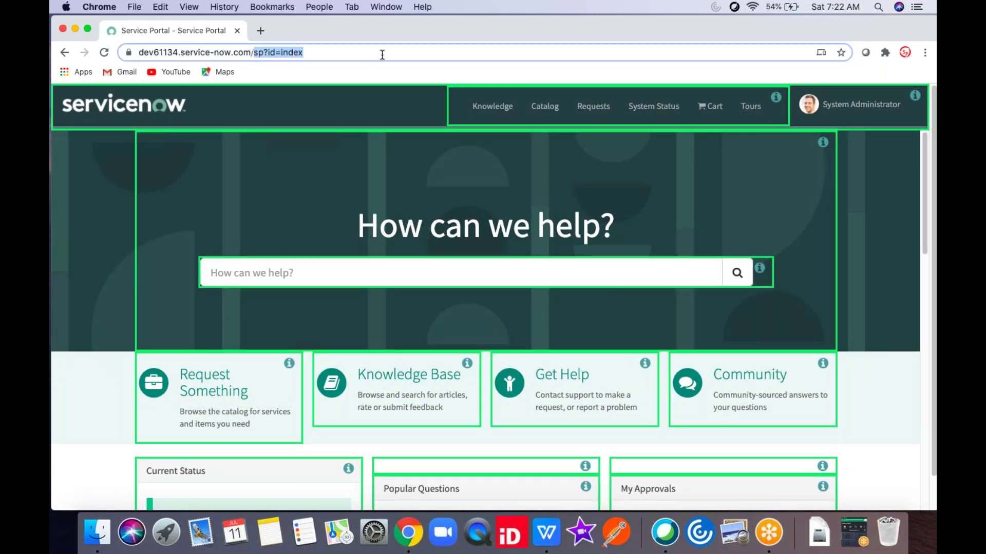
{"action": "type", "text": "np"}
{"action": "key", "text": "Return"}
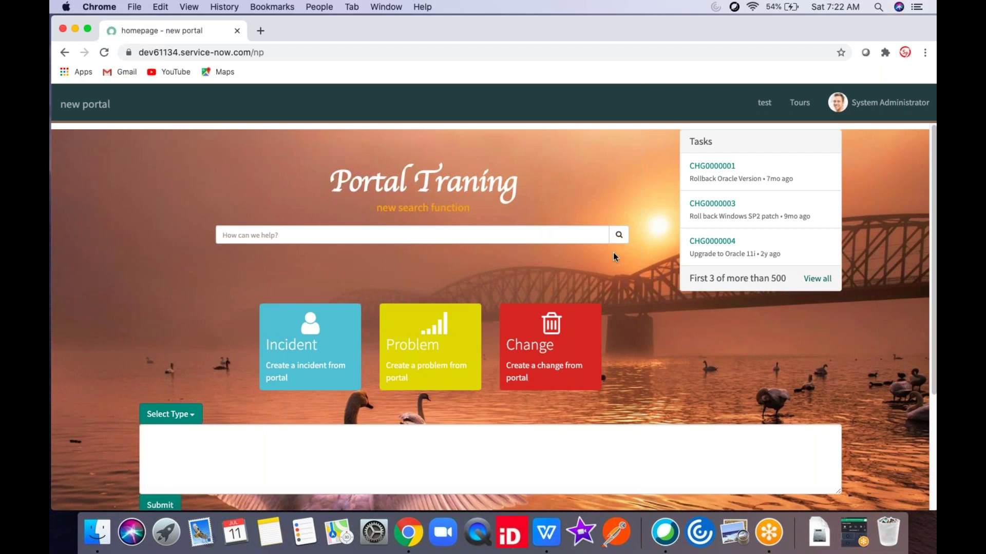
Show the widget customizations on the new portal's home page and examine the outlined widgets.
{"action": "right_click", "coordinate": [642, 291]}
{"action": "left_click", "coordinate": [626, 263]}
{"action": "right_click", "coordinate": [553, 258], "text": "ctrl"}
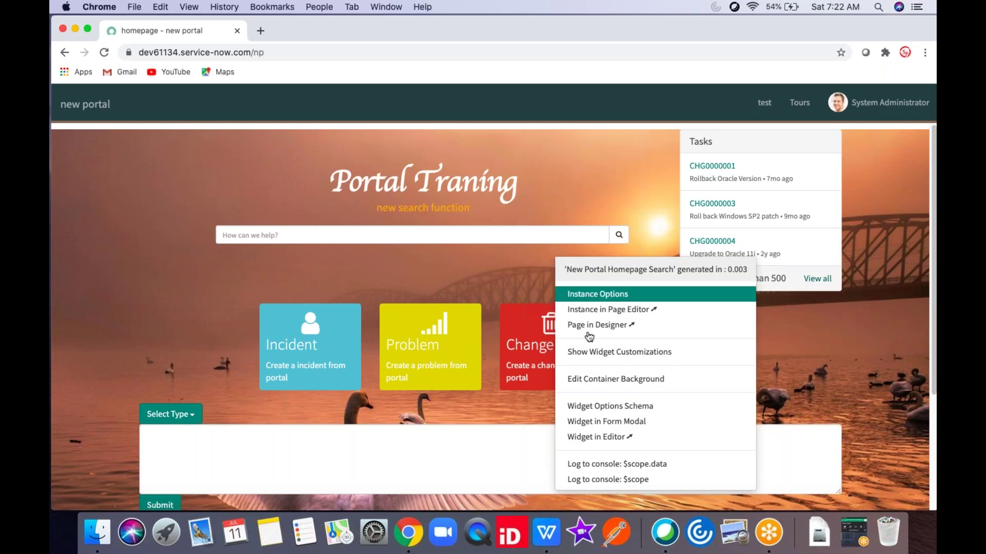
{"action": "left_click", "coordinate": [598, 354]}
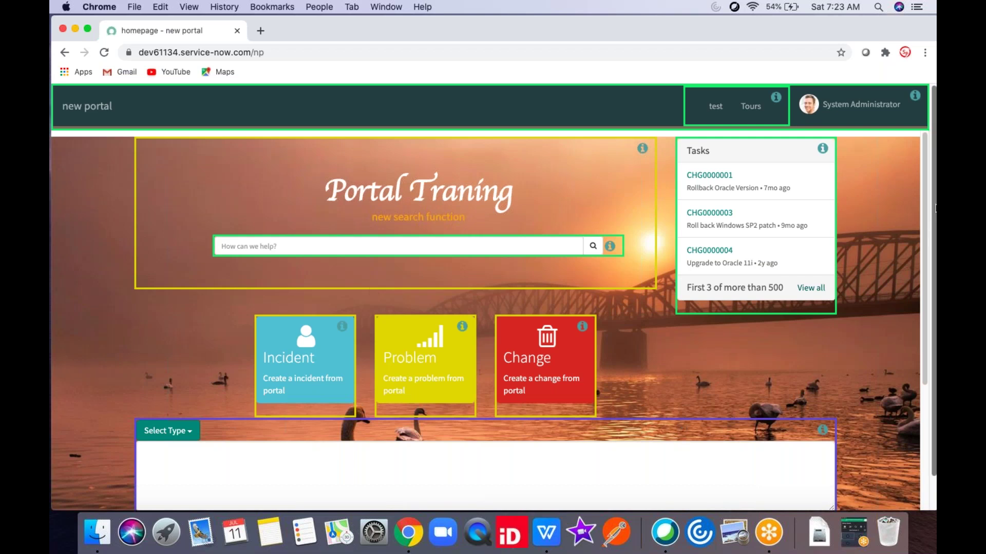
{"action": "left_click_drag", "start_coordinate": [922, 212], "coordinate": [918, 278]}
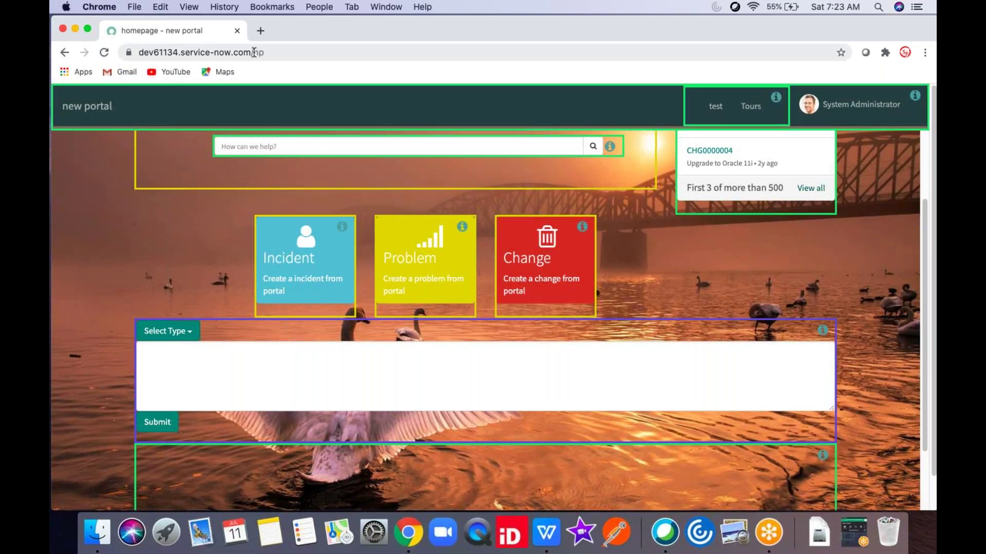
Switch back to the sp portal and look through its home page down to My Open Incidents.
{"action": "left_click_drag", "start_coordinate": [254, 52], "coordinate": [407, 54]}
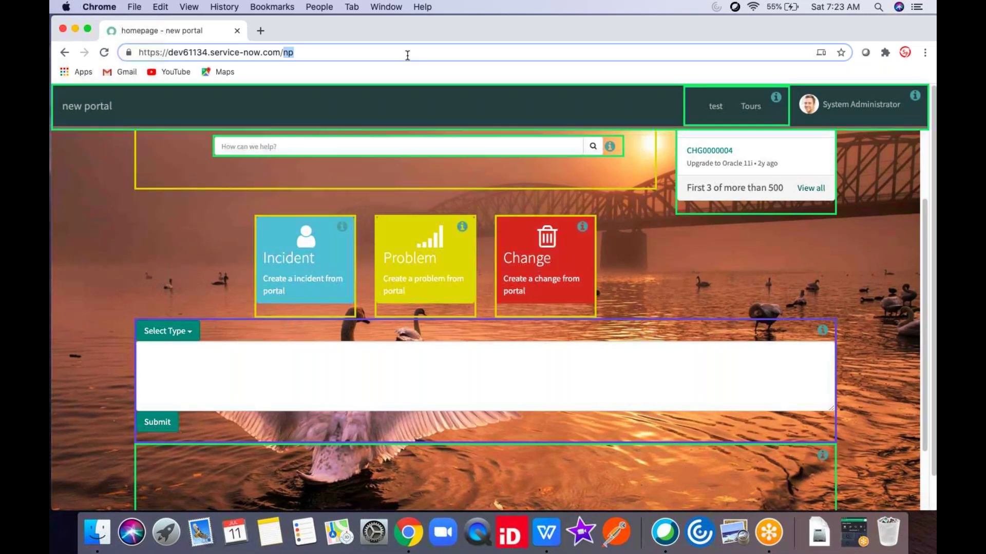
{"action": "type", "text": "sp"}
{"action": "key", "text": "Return"}
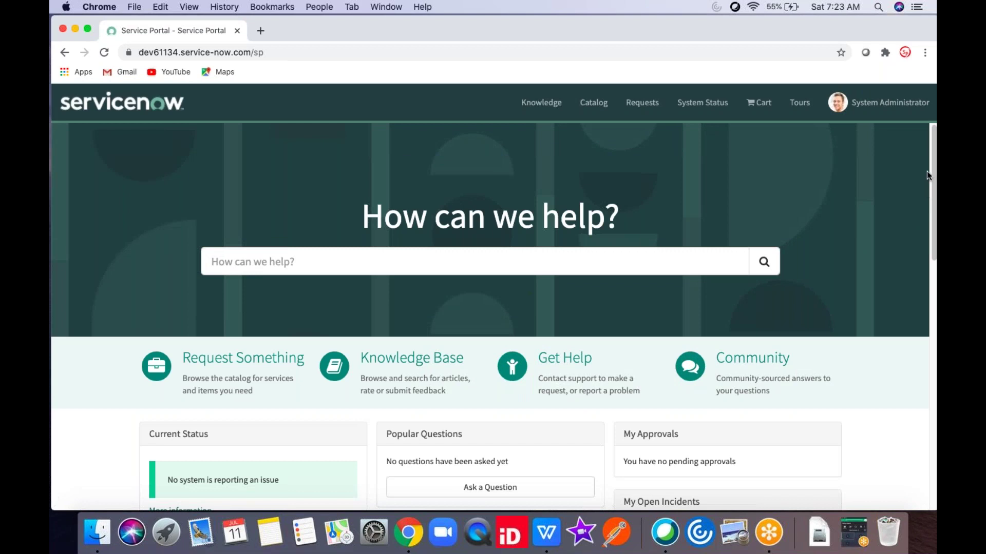
{"action": "left_click_drag", "start_coordinate": [930, 168], "coordinate": [865, 260]}
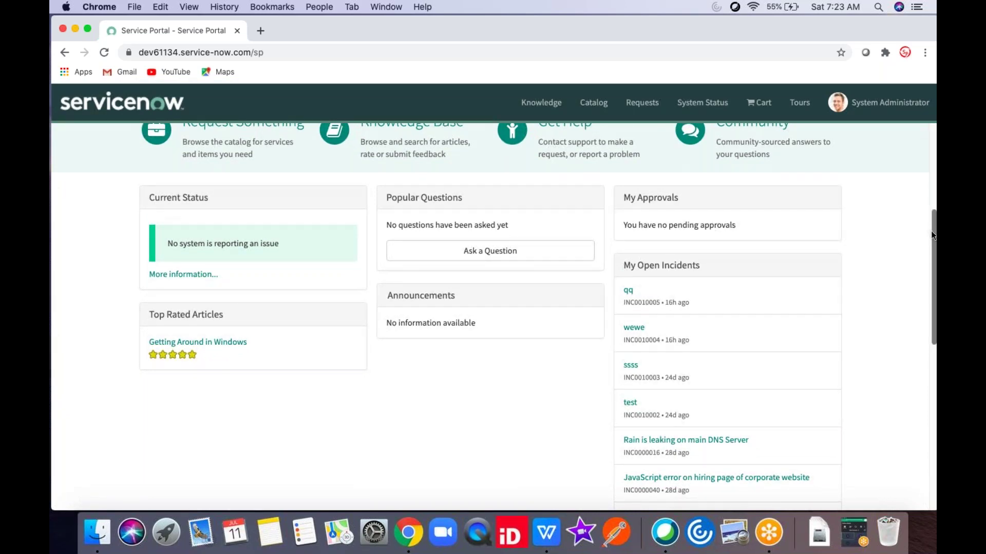
{"action": "left_click_drag", "start_coordinate": [928, 242], "coordinate": [927, 269]}
{"action": "scroll", "coordinate": [927, 269], "scroll_direction": "down", "scroll_amount": 1}
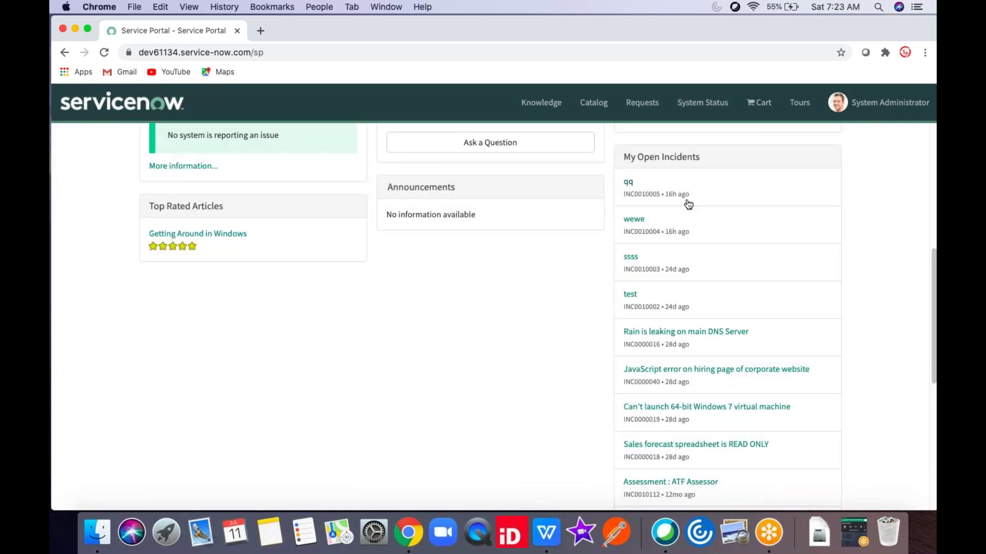
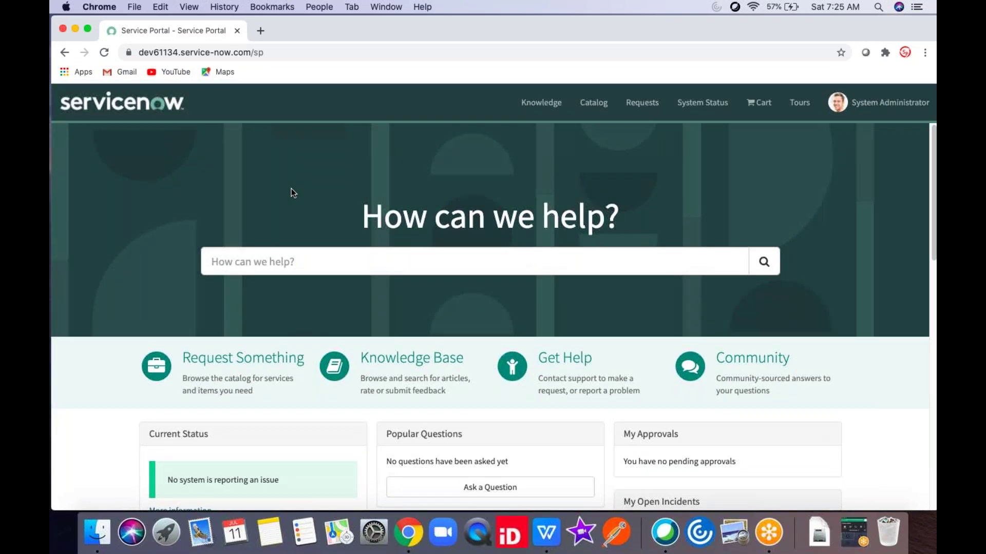
Open the portal home page in the Service Portal Designer from the Homepage Search widget's developer options.
{"action": "right_click", "coordinate": [291, 190], "text": "ctrl"}
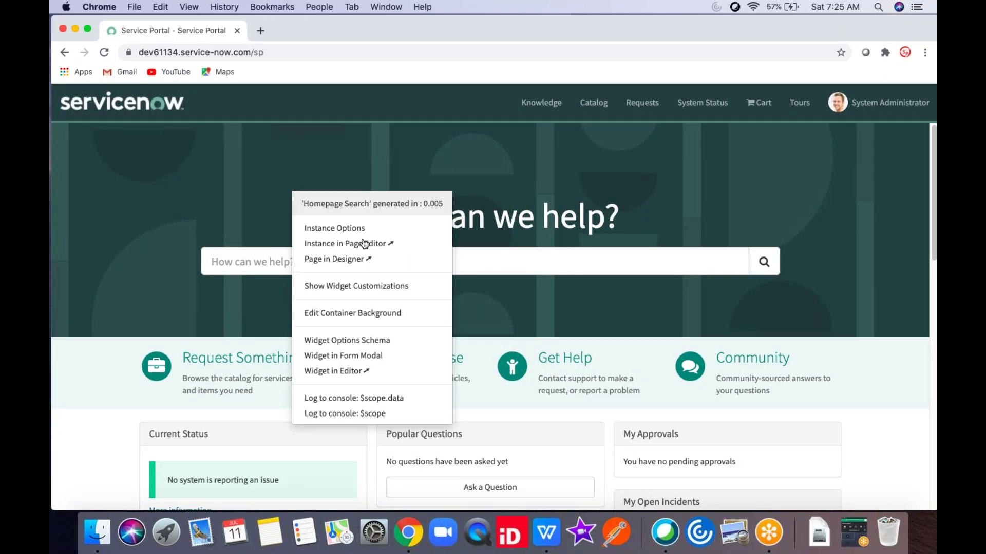
{"action": "left_click", "coordinate": [354, 259]}
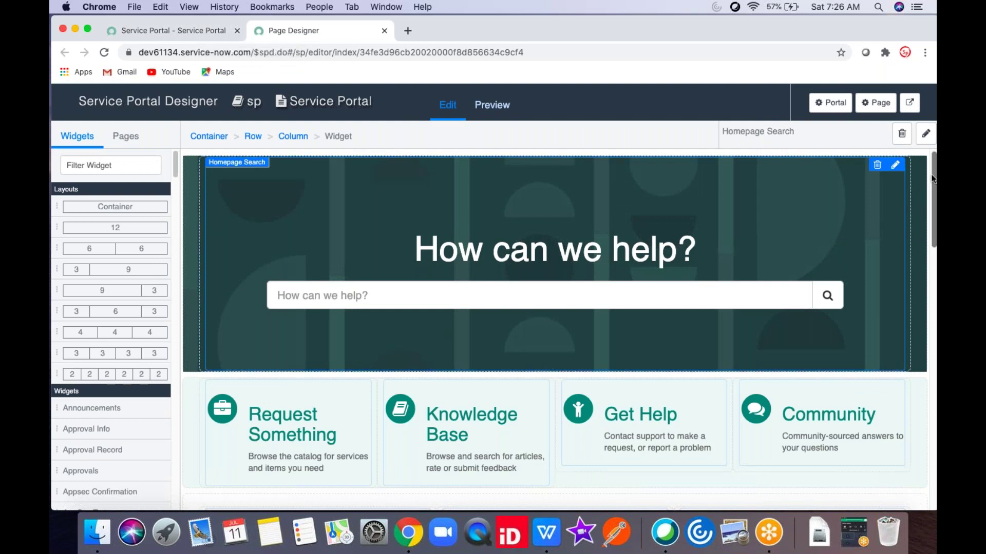
Look over the home page layout in the Designer and examine the Request Something widget's instance options.
{"action": "scroll", "coordinate": [931, 205], "scroll_direction": "down", "scroll_amount": 1}
{"action": "left_click_drag", "start_coordinate": [931, 214], "coordinate": [929, 241]}
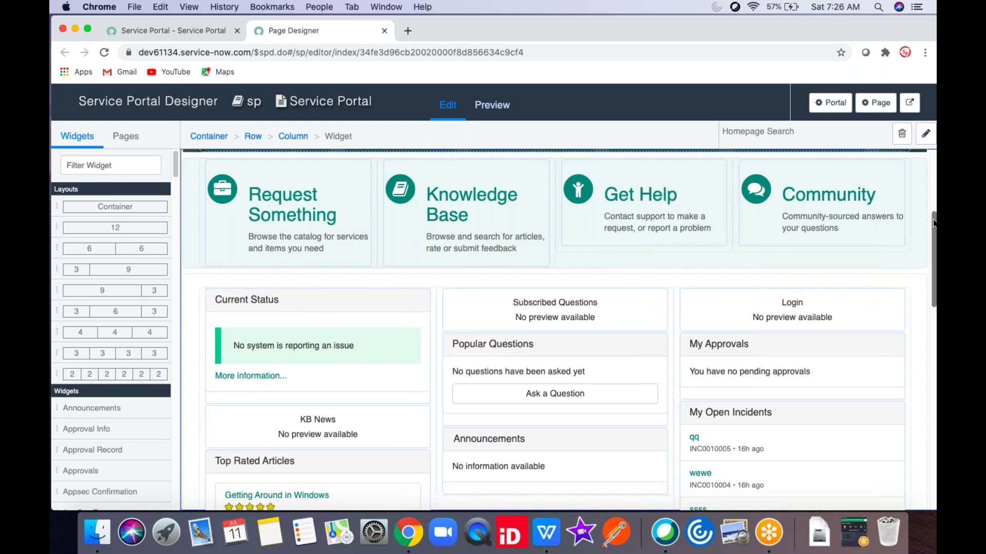
{"action": "left_click_drag", "start_coordinate": [931, 219], "coordinate": [934, 152]}
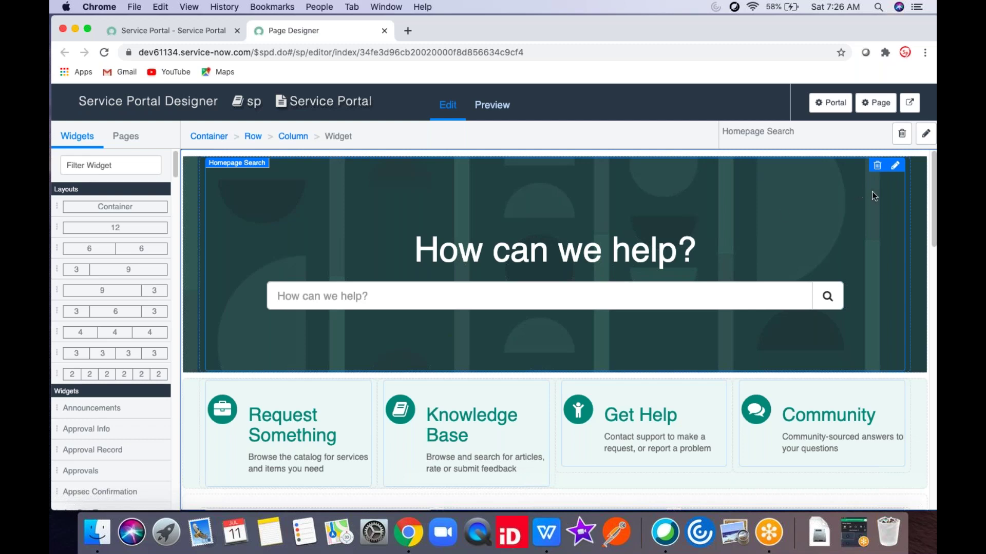
{"action": "left_click_drag", "start_coordinate": [933, 189], "coordinate": [933, 217]}
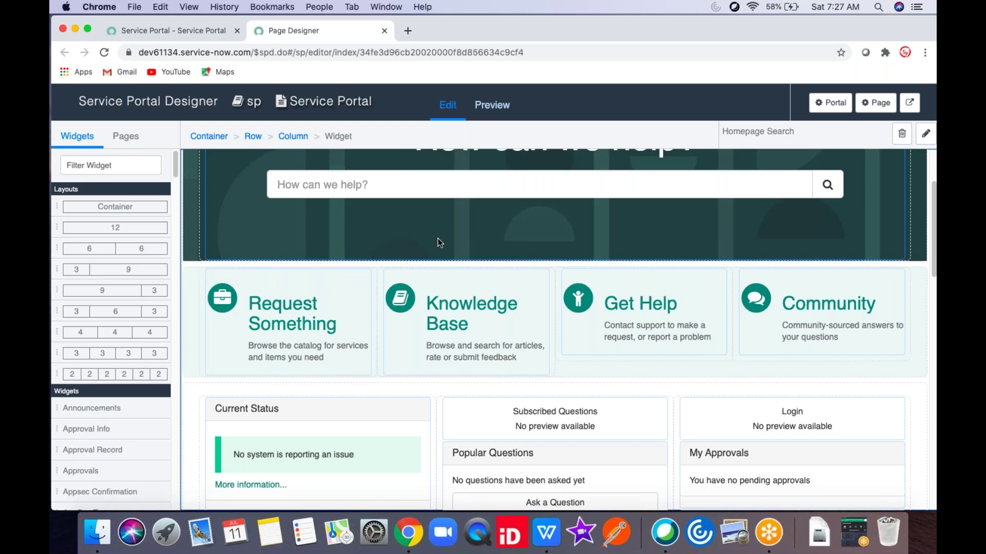
{"action": "left_click", "coordinate": [359, 281]}
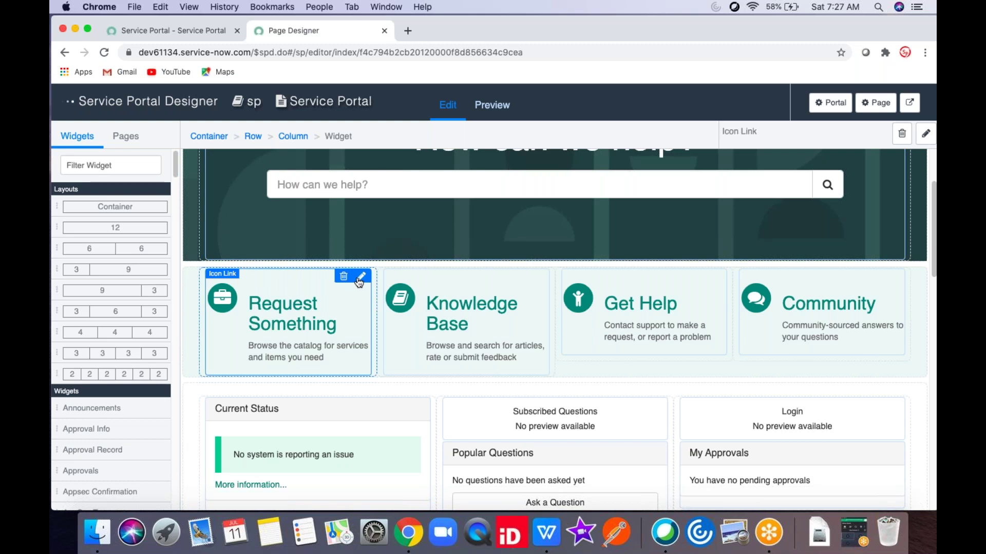
{"action": "left_click", "coordinate": [359, 280]}
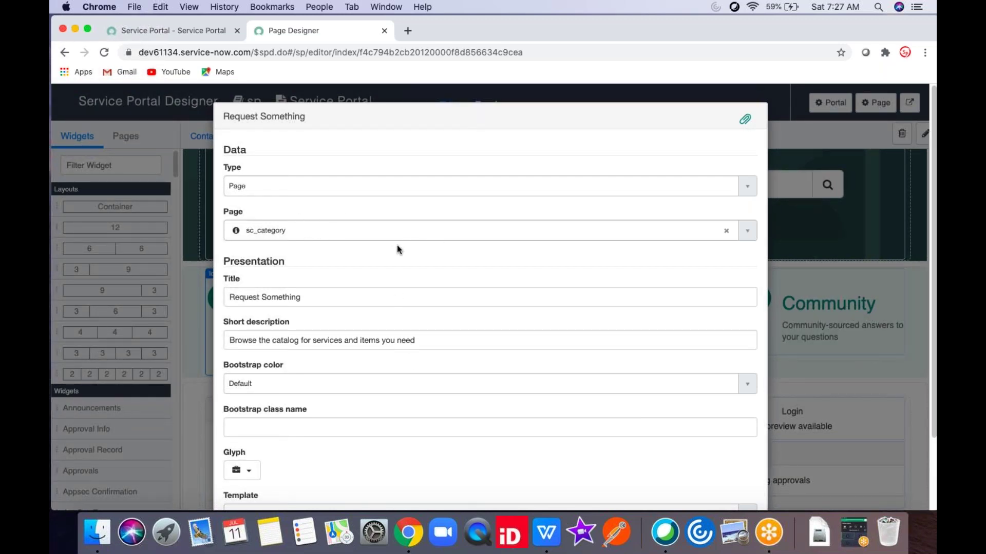
{"action": "left_click", "coordinate": [855, 266]}
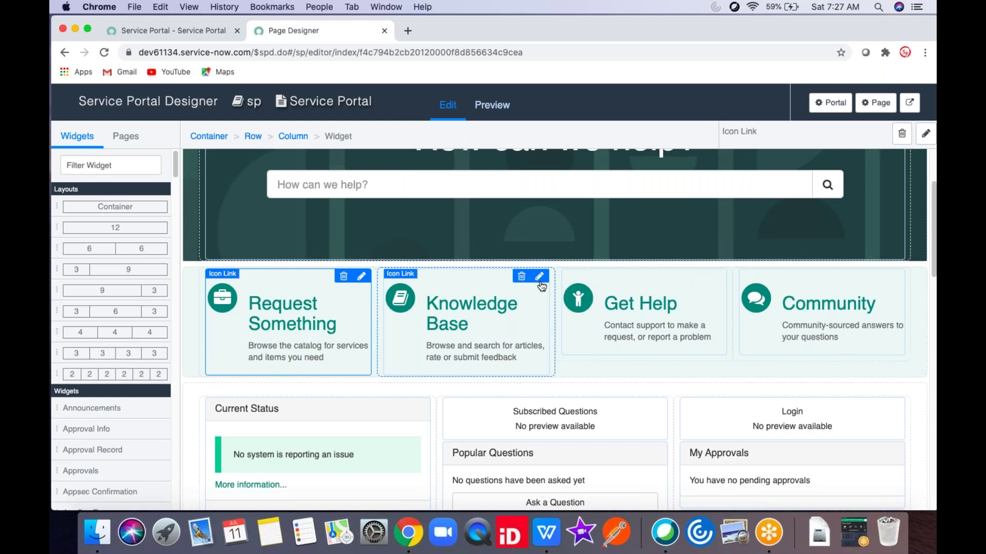
Examine the instance options of the Knowledge Base widget, including its linked page, and close them.
{"action": "left_click", "coordinate": [541, 284]}
{"action": "left_click", "coordinate": [539, 276]}
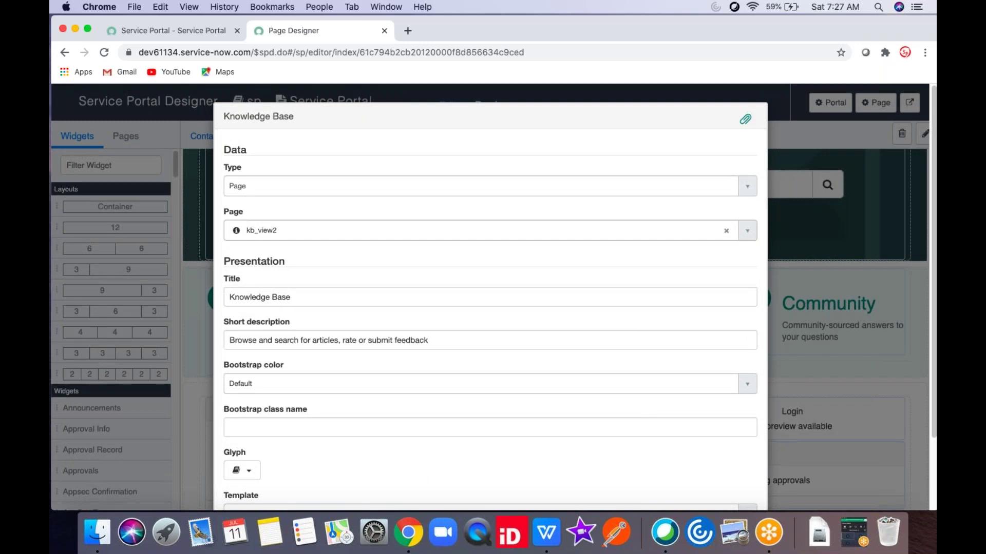
{"action": "left_click", "coordinate": [791, 139]}
Return to the sp portal home page and inspect the Request Something heading in the browser's developer tools.
{"action": "left_click", "coordinate": [202, 38]}
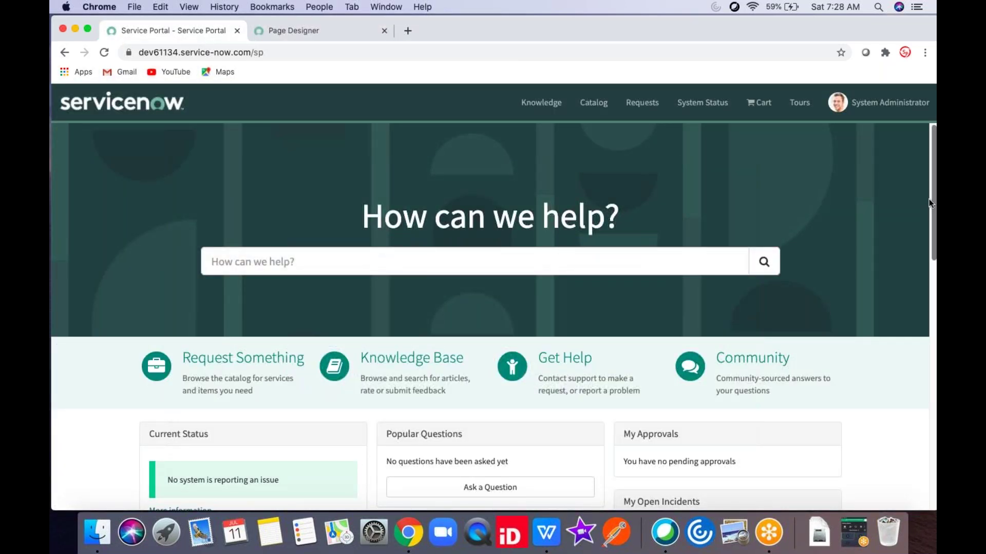
{"action": "left_click_drag", "start_coordinate": [932, 200], "coordinate": [933, 226]}
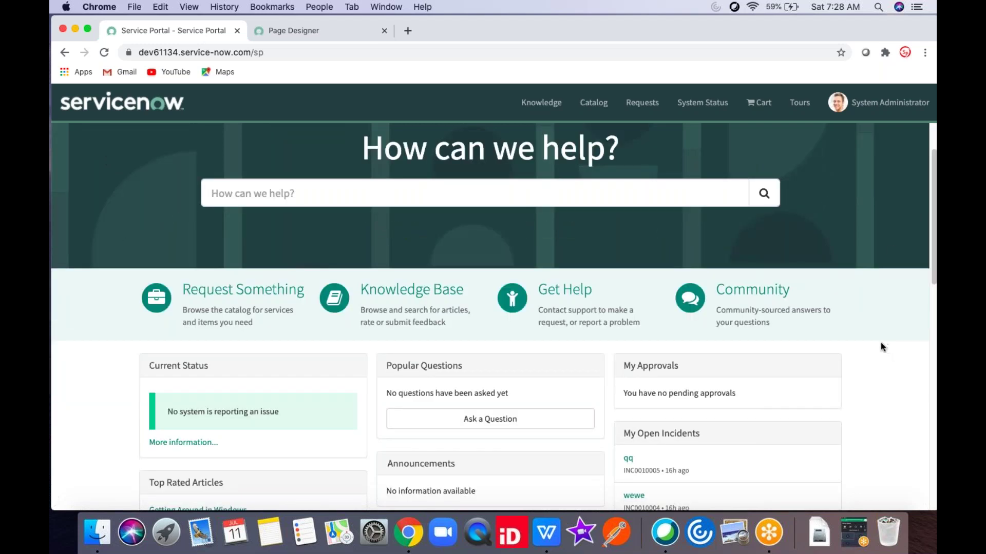
{"action": "right_click", "coordinate": [851, 166]}
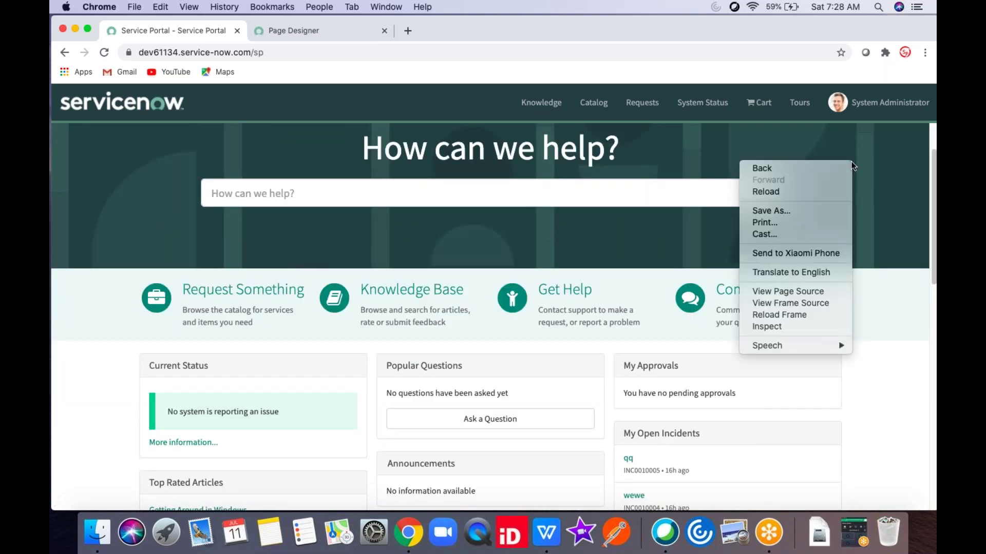
{"action": "left_click", "coordinate": [773, 326]}
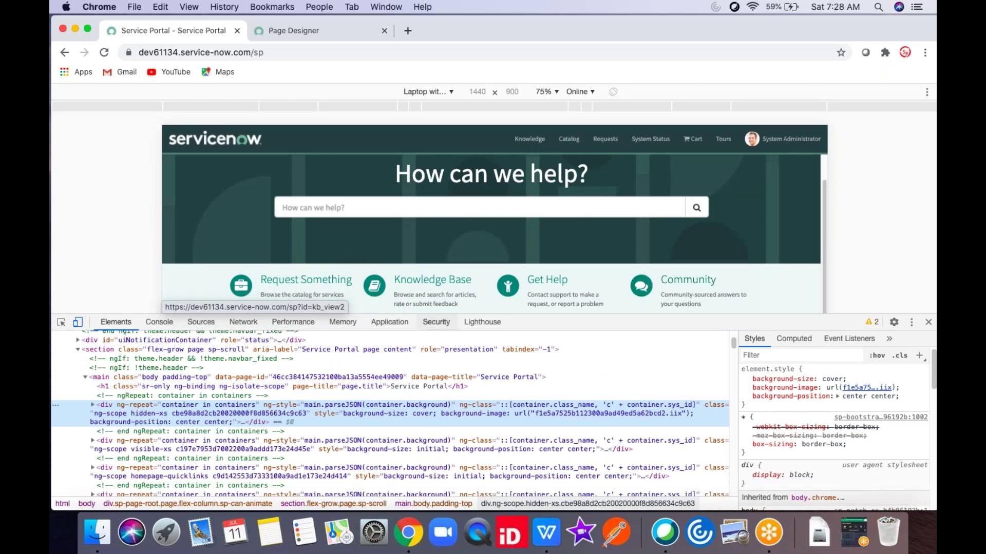
{"action": "left_click", "coordinate": [62, 321]}
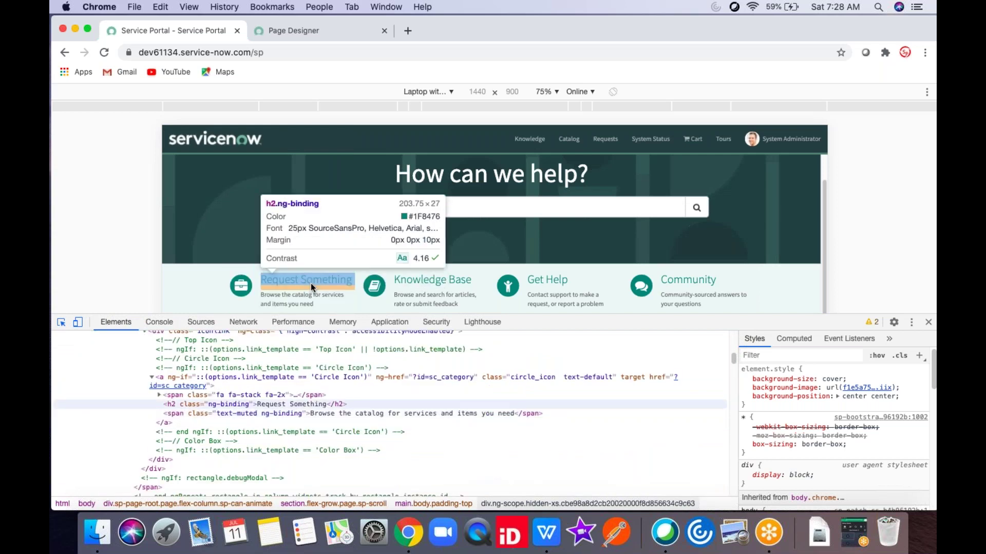
{"action": "left_click", "coordinate": [310, 283]}
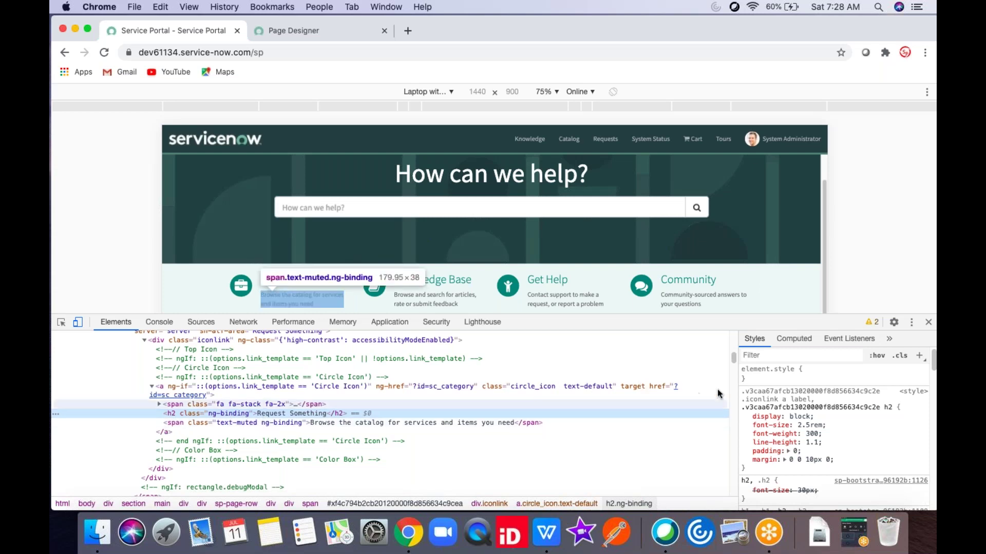
Highlight the widget ID in the class attribute of the Request Something div, and close the developer tools.
{"action": "scroll", "coordinate": [696, 366], "scroll_direction": "up", "scroll_amount": 2}
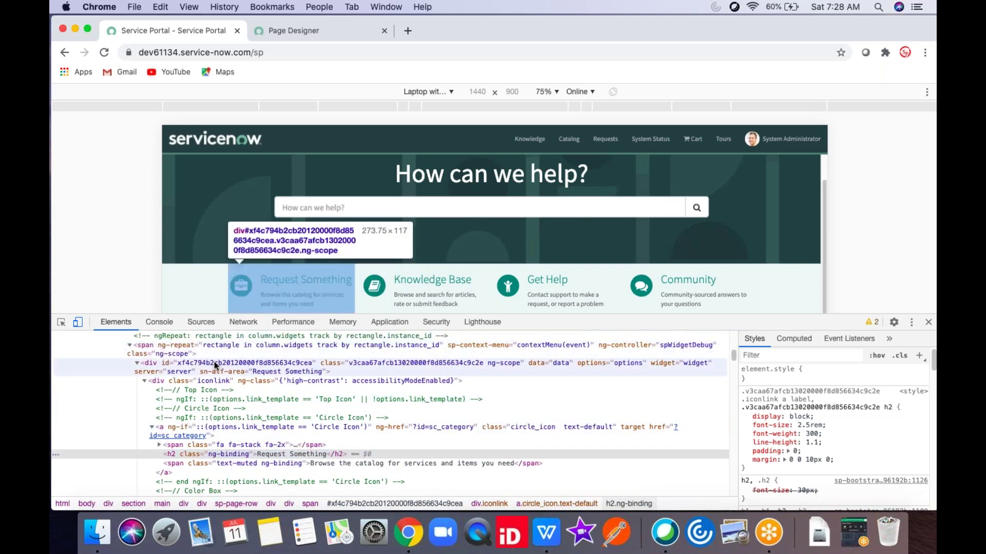
{"action": "left_click", "coordinate": [381, 365]}
{"action": "double_click", "coordinate": [381, 362]}
{"action": "left_click", "coordinate": [356, 365]}
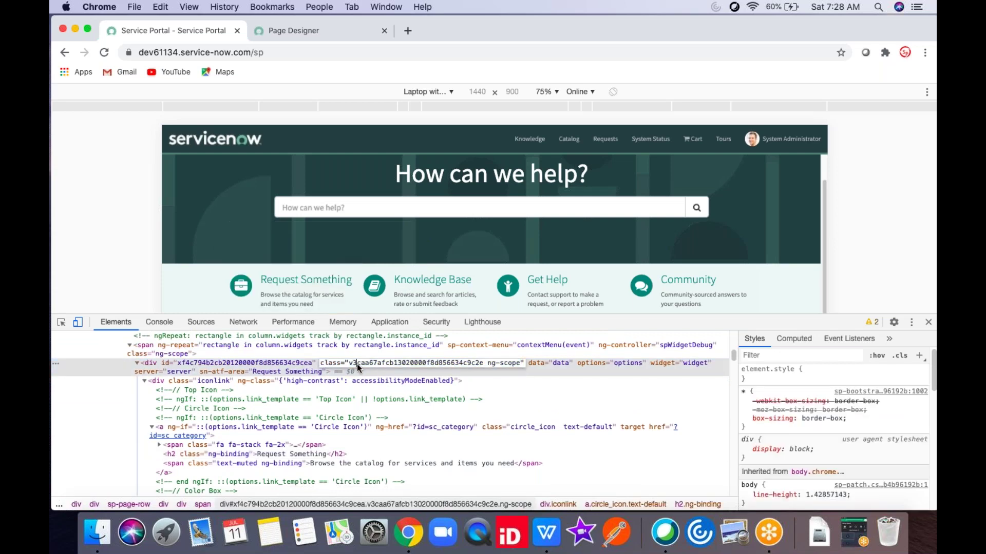
{"action": "left_click_drag", "start_coordinate": [391, 366], "coordinate": [487, 367]}
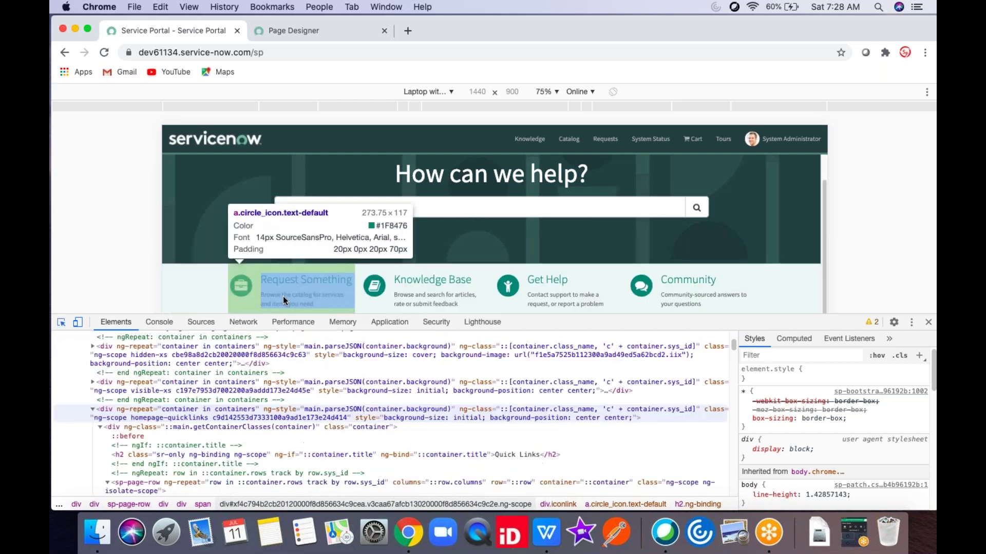
{"action": "left_click", "coordinate": [929, 322]}
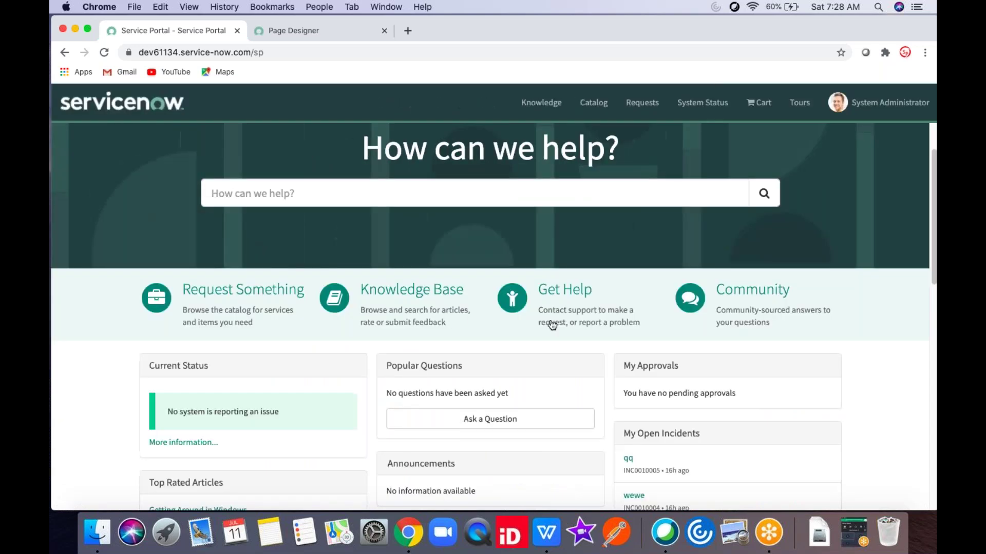
Open the Request Something widget in the Widget Editor and examine the Top Icon block of its HTML template.
{"action": "right_click", "coordinate": [246, 308], "text": "ctrl"}
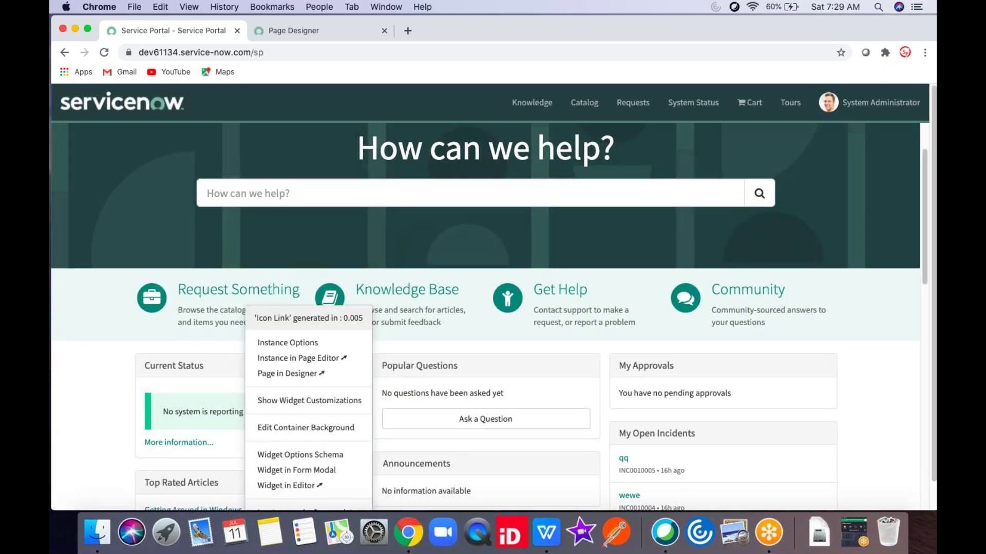
{"action": "left_click", "coordinate": [288, 486]}
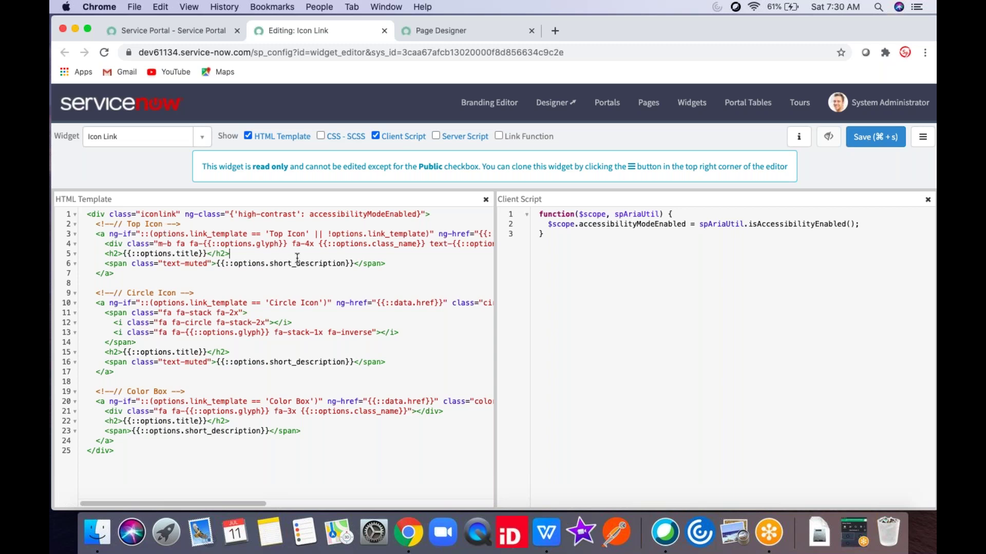
{"action": "left_click_drag", "start_coordinate": [298, 258], "coordinate": [152, 236]}
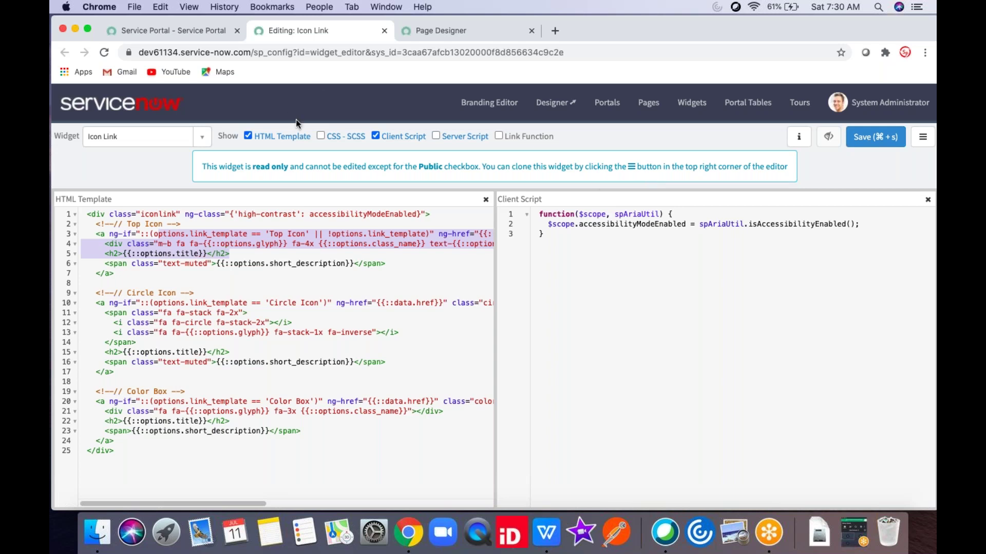
{"action": "left_click", "coordinate": [384, 31]}
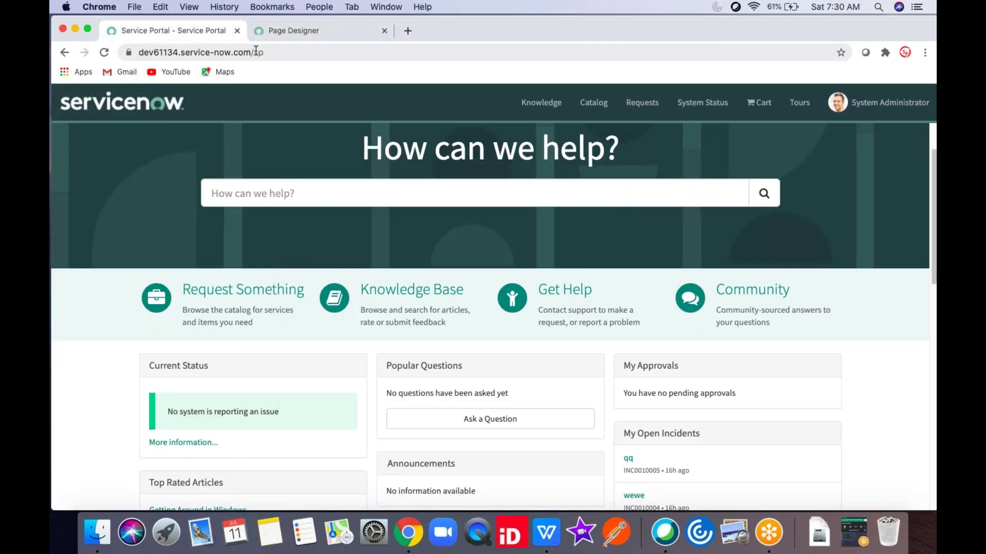
Close the Page Designer and open the instance's main administration page by removing sp from the portal address.
{"action": "left_click", "coordinate": [384, 31]}
{"action": "left_click_drag", "start_coordinate": [257, 51], "coordinate": [359, 54]}
{"action": "key", "text": "BackSpace"}
{"action": "key", "text": "Return"}
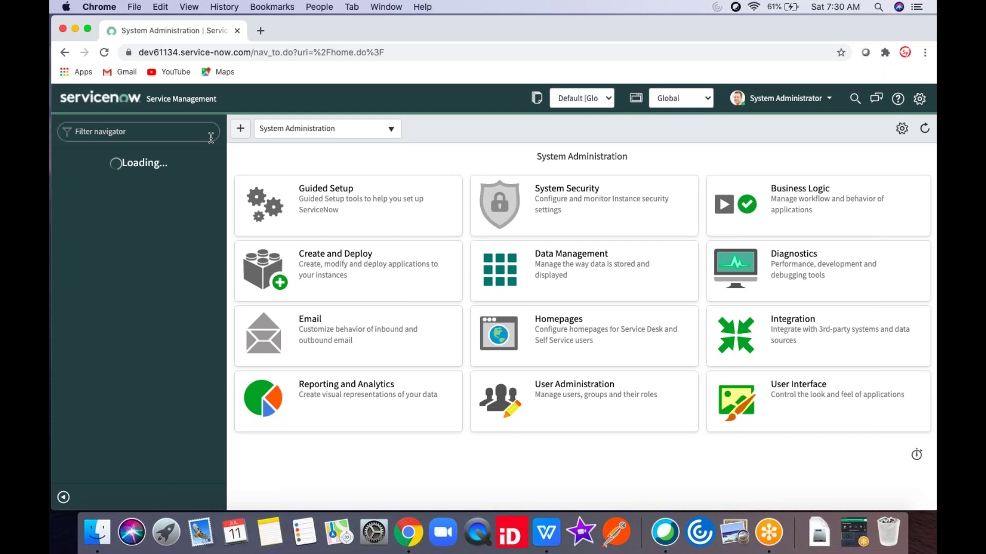
Filter the navigator by "service porta", open Service Portal Home, and return to the administration page.
{"action": "type", "text": "se"}
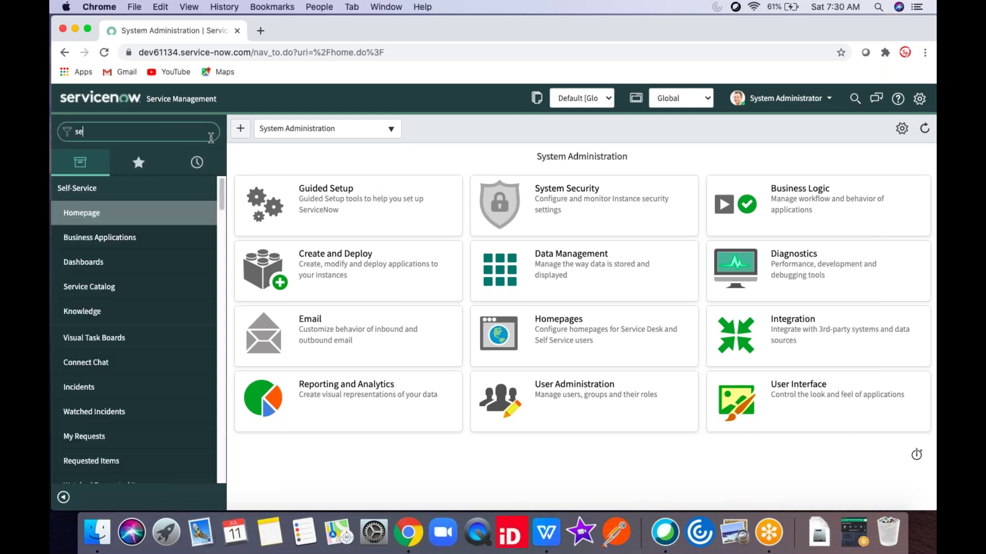
{"action": "type", "text": "rvice po"}
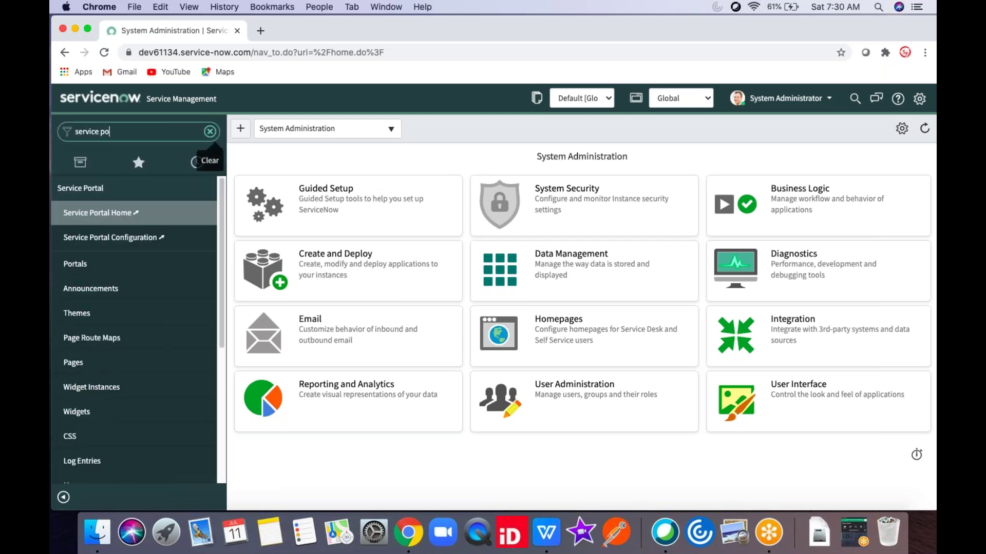
{"action": "type", "text": "rta"}
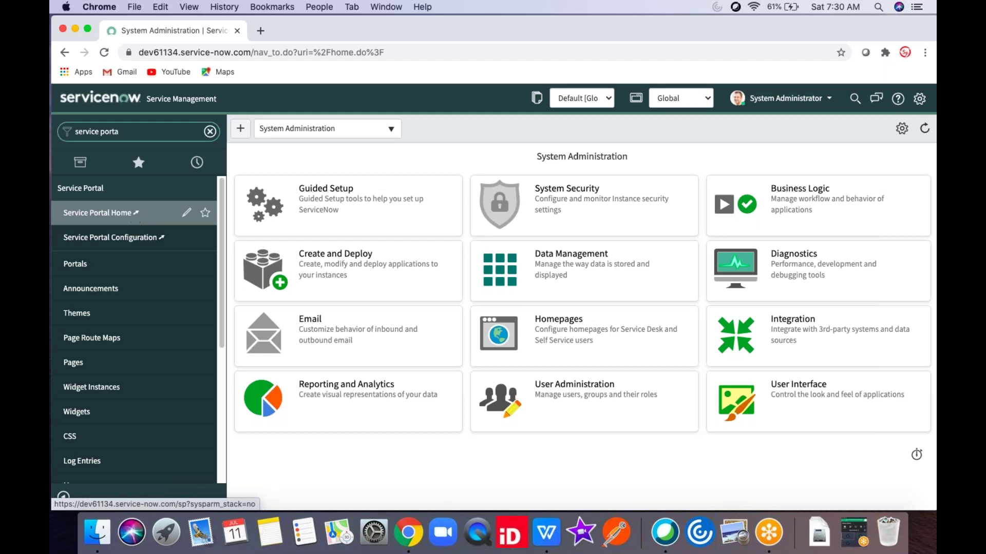
{"action": "left_click", "coordinate": [97, 212]}
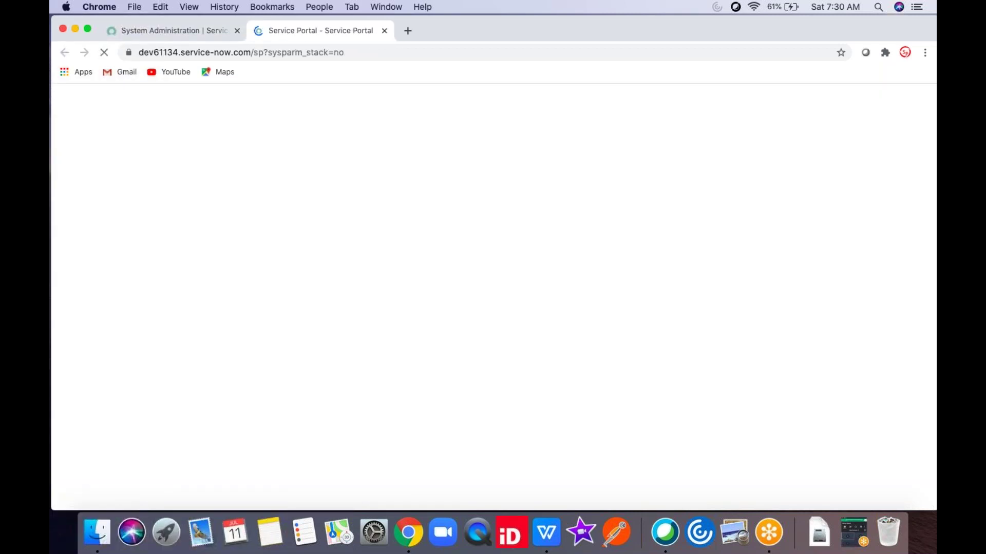
{"action": "key", "text": "super+1"}
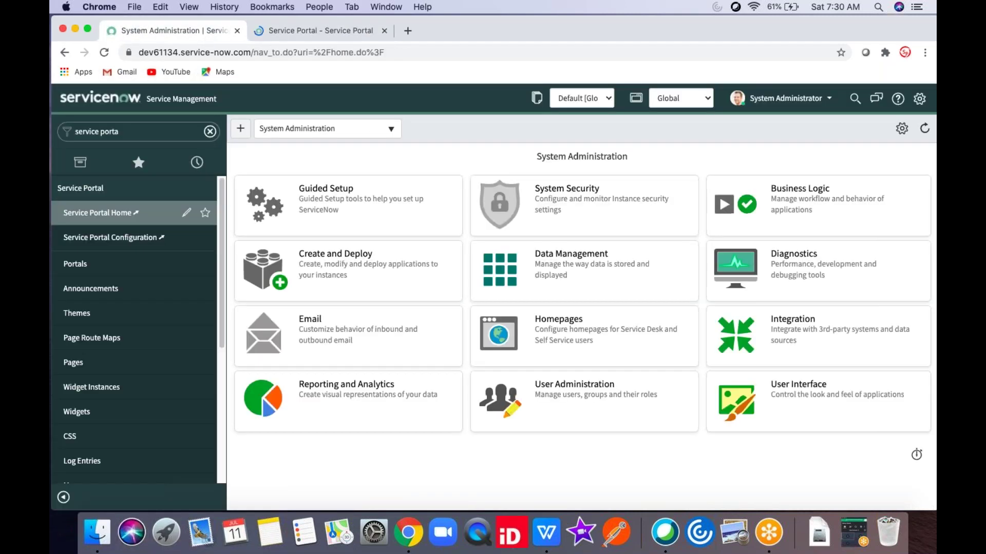
Open Service Portal Configuration and the Portals list from the navigator in separate tabs, and display the portal list.
{"action": "left_click", "coordinate": [132, 245]}
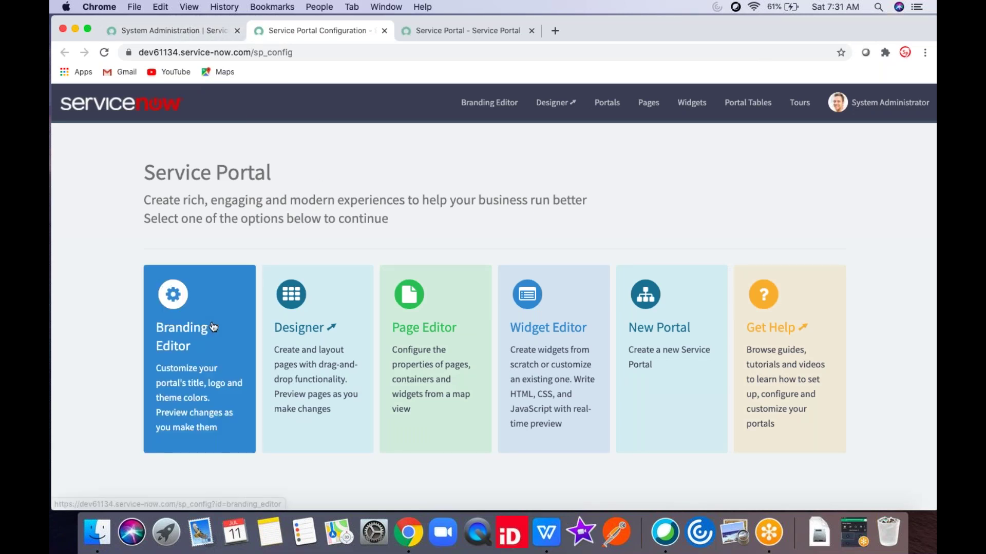
{"action": "left_click", "coordinate": [168, 29]}
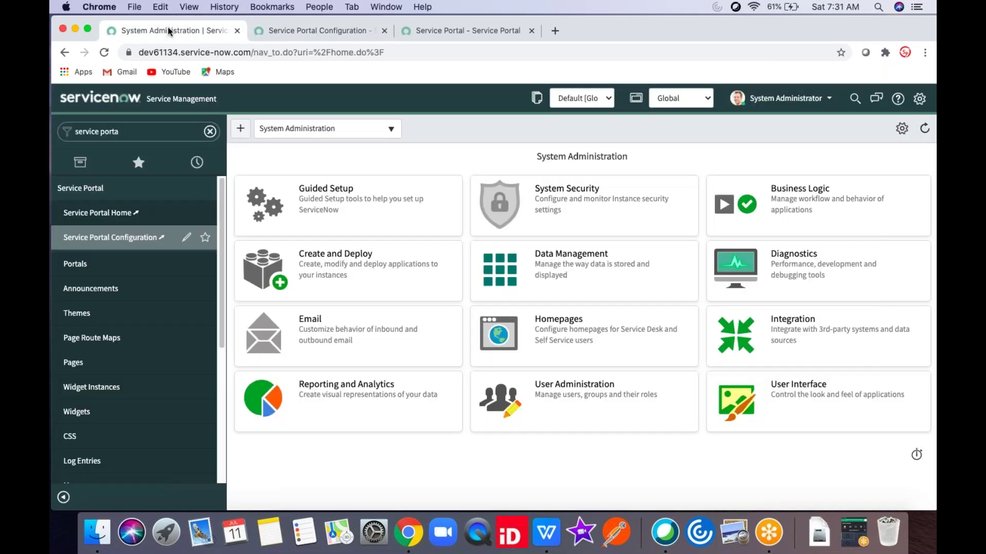
{"action": "left_click", "coordinate": [89, 267], "text": "super"}
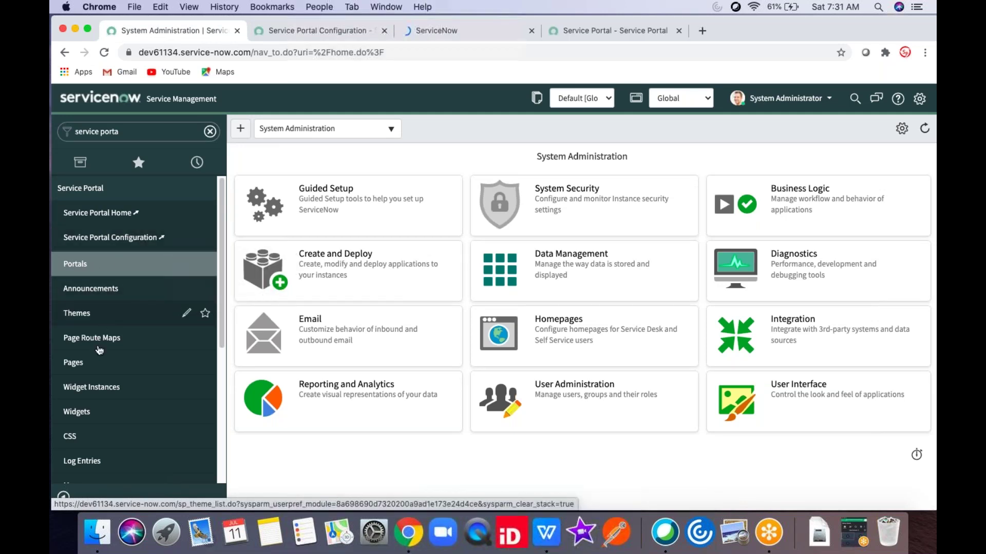
{"action": "scroll", "coordinate": [138, 369], "scroll_direction": "down", "scroll_amount": 1}
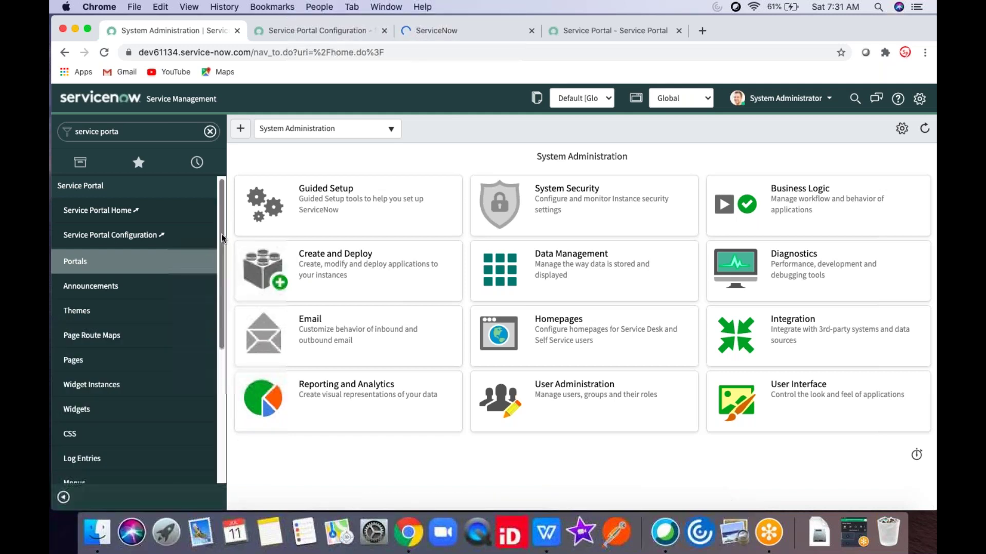
{"action": "left_click_drag", "start_coordinate": [220, 233], "coordinate": [220, 242]}
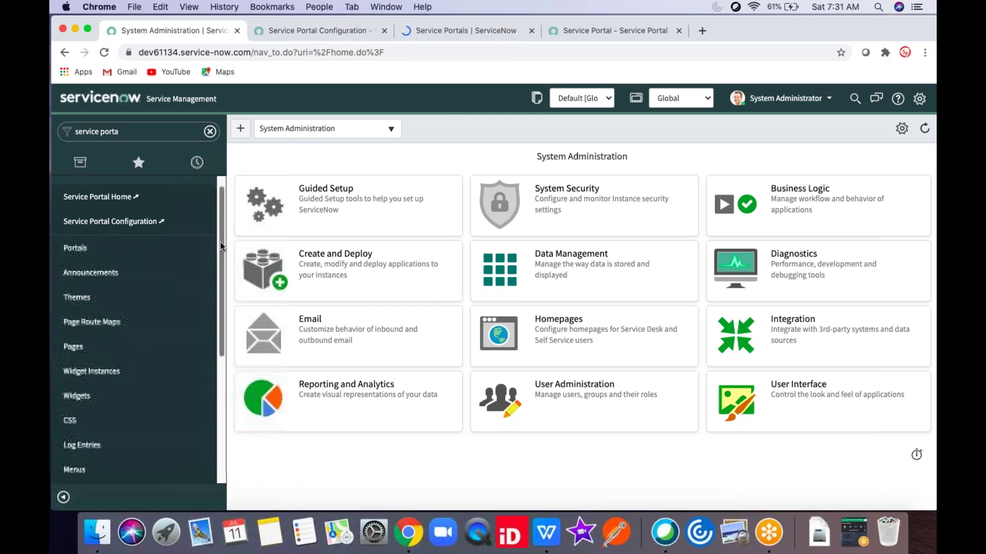
{"action": "left_click", "coordinate": [460, 31]}
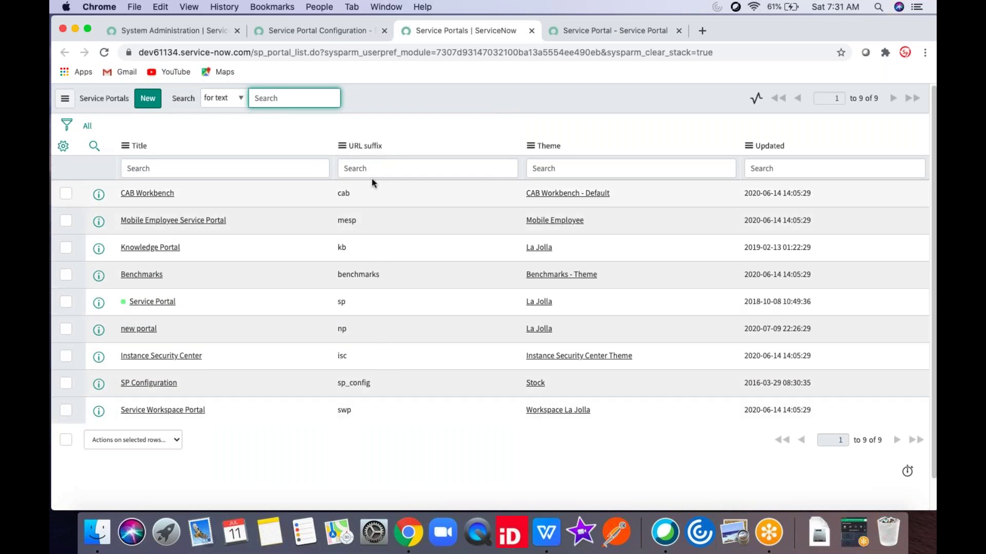
Open the Branding Editor from the Service Portal Configuration page.
{"action": "left_click", "coordinate": [331, 29]}
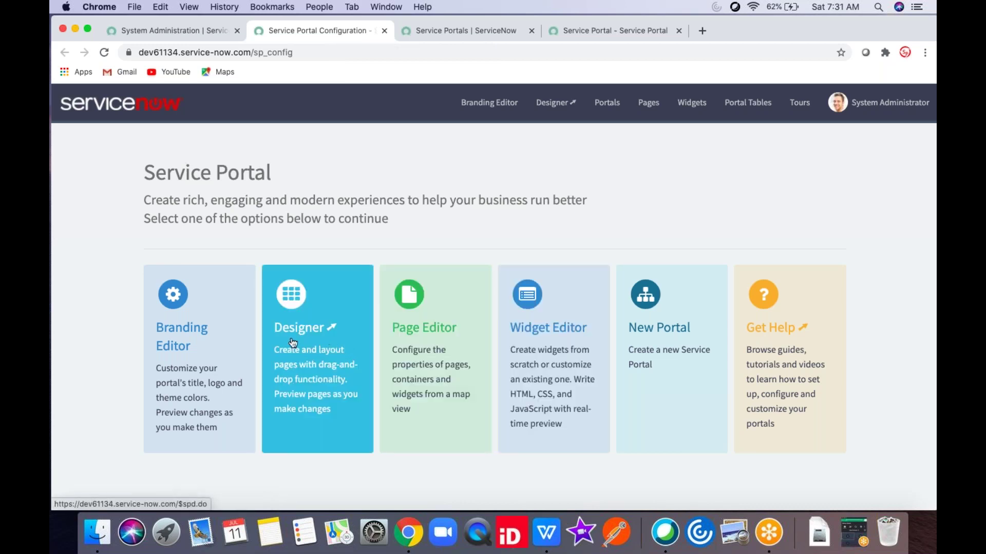
{"action": "left_click", "coordinate": [212, 334]}
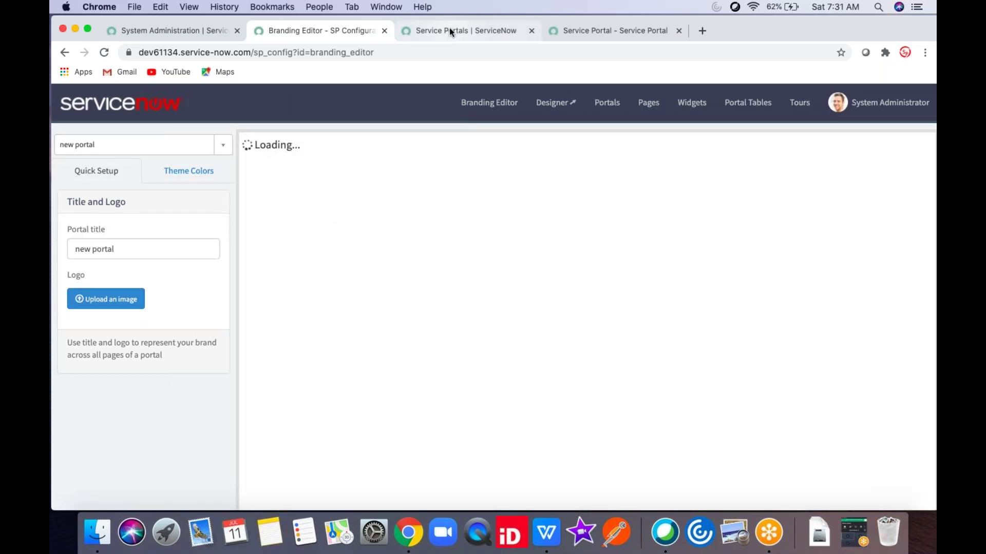
Compare the Branding Editor's portal choices with the records in the Service Portals list, then return to the Service Portal Configuration page.
{"action": "left_click", "coordinate": [448, 29]}
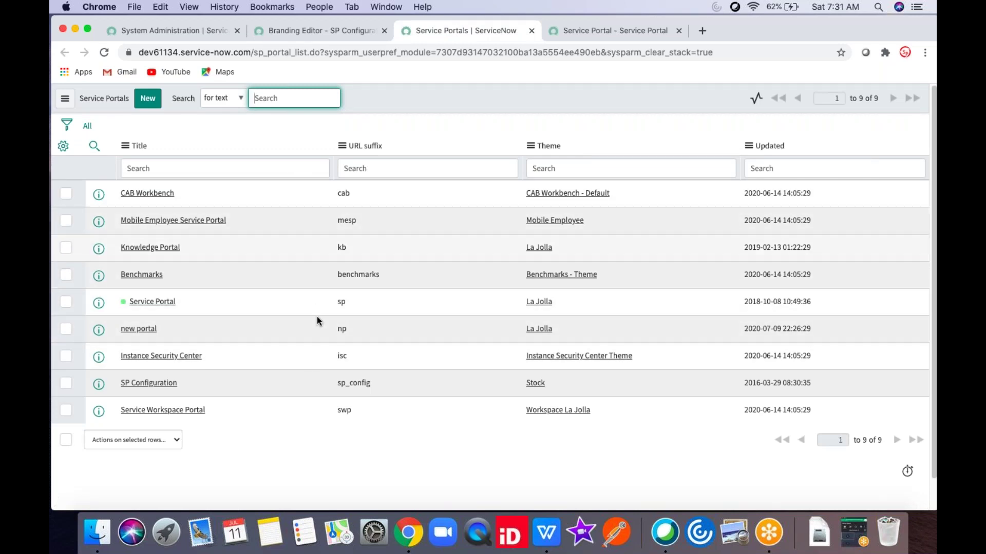
{"action": "left_click", "coordinate": [329, 30]}
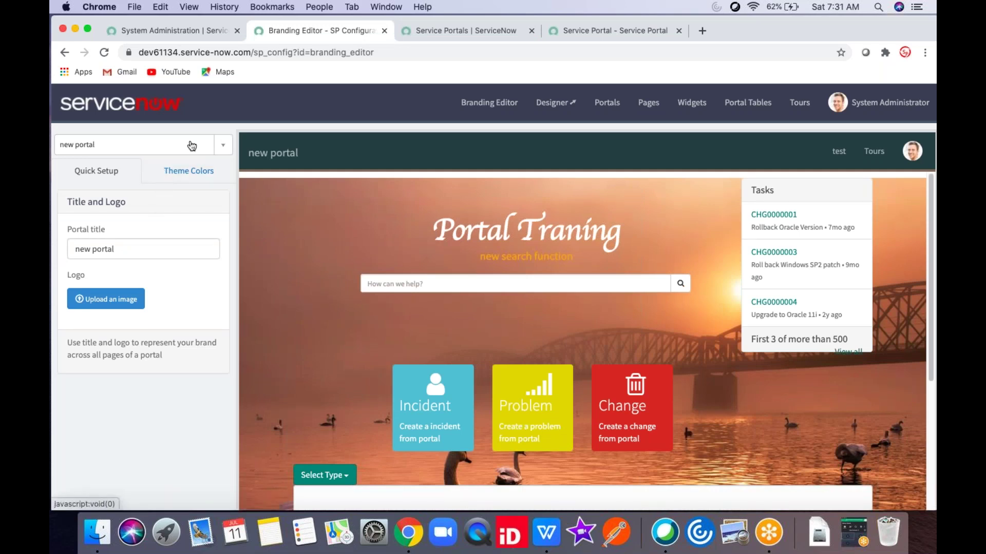
{"action": "left_click", "coordinate": [154, 145]}
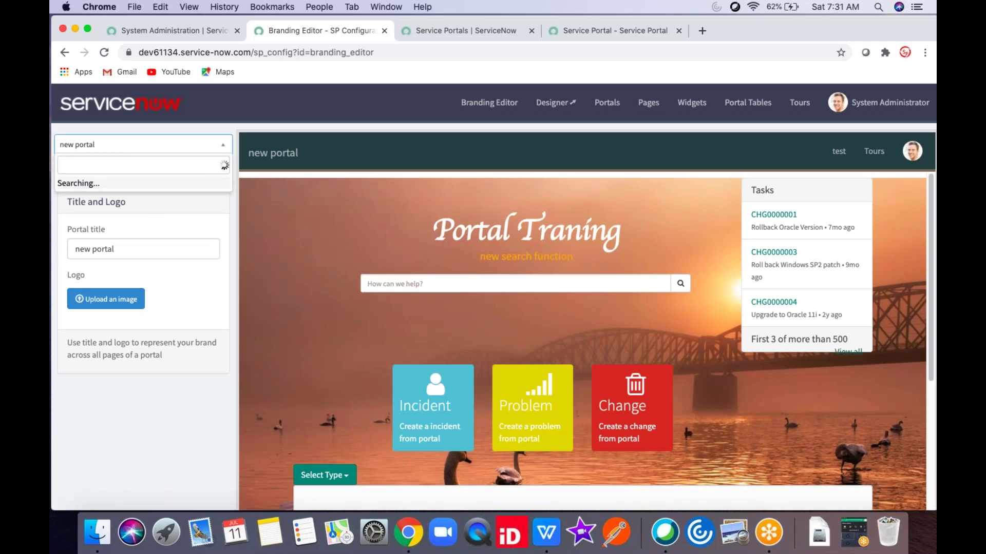
{"action": "scroll", "coordinate": [226, 254], "scroll_direction": "down", "scroll_amount": 1}
{"action": "scroll", "coordinate": [226, 254], "scroll_direction": "down", "scroll_amount": 3}
{"action": "scroll", "coordinate": [228, 267], "scroll_direction": "up", "scroll_amount": 5}
{"action": "scroll", "coordinate": [230, 284], "scroll_direction": "down", "scroll_amount": 5}
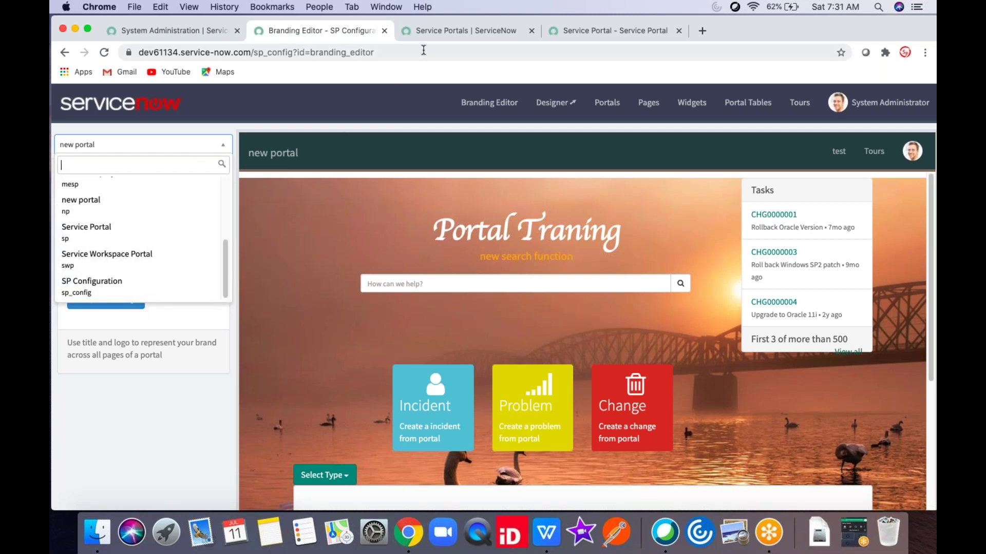
{"action": "left_click", "coordinate": [431, 36]}
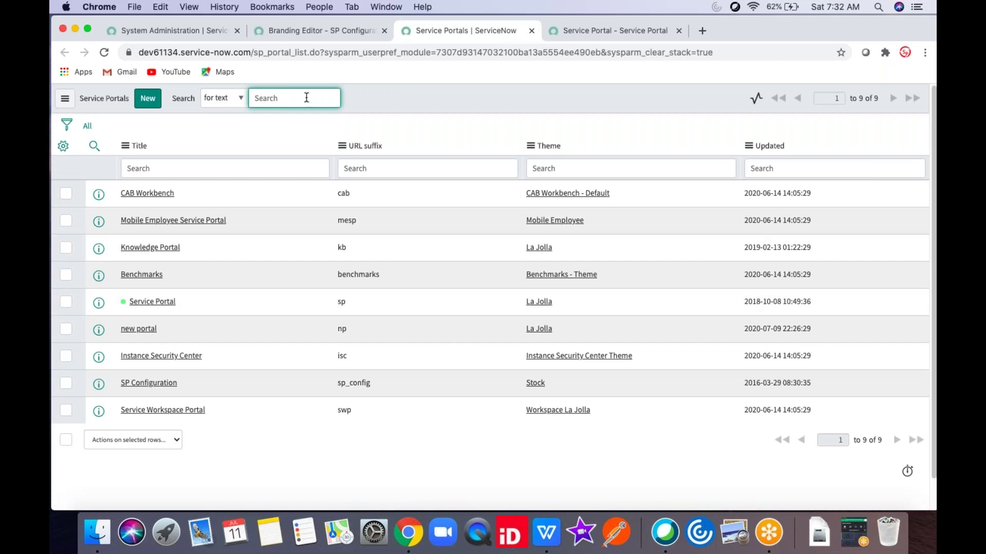
{"action": "left_click", "coordinate": [331, 31]}
{"action": "scroll", "coordinate": [218, 215], "scroll_direction": "up", "scroll_amount": 5}
{"action": "scroll", "coordinate": [224, 288], "scroll_direction": "down", "scroll_amount": 5}
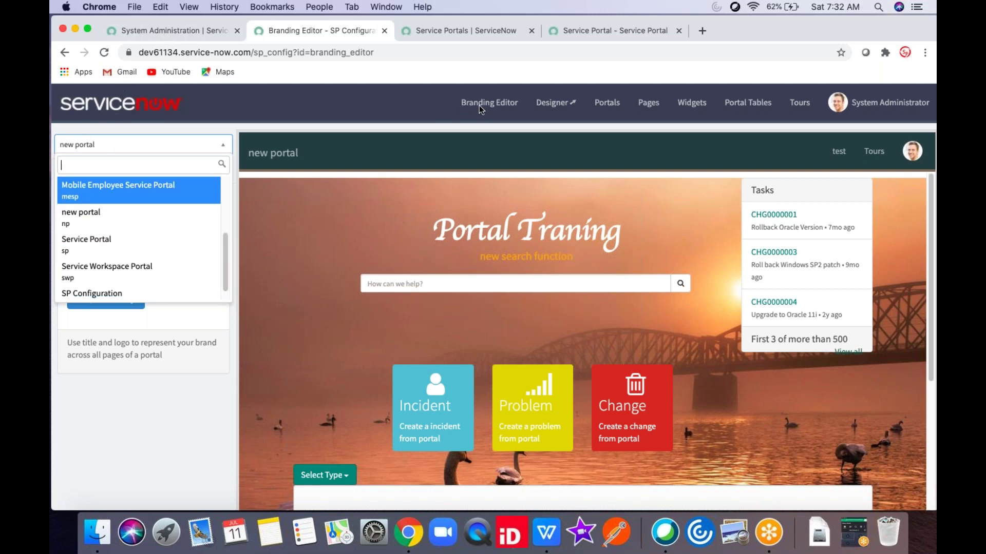
{"action": "left_click", "coordinate": [65, 54]}
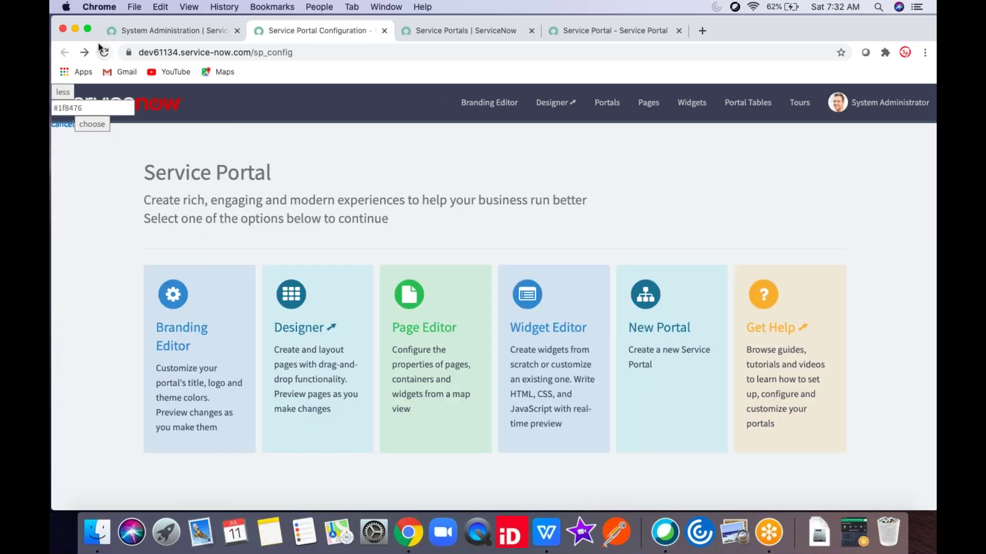
View the Announcements, Themes, Page Route Maps and Pages lists one after another from the navigator.
{"action": "left_click", "coordinate": [163, 31]}
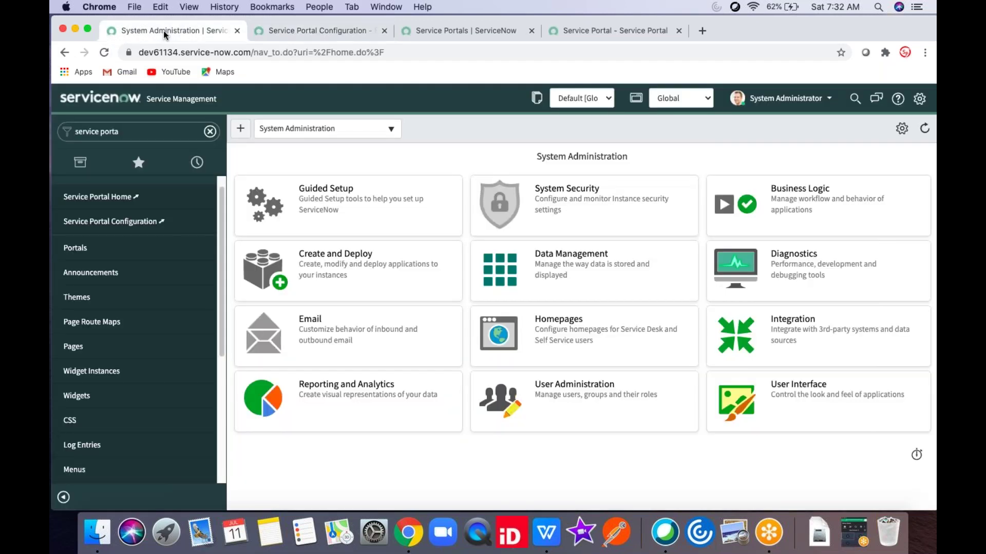
{"action": "left_click", "coordinate": [108, 282]}
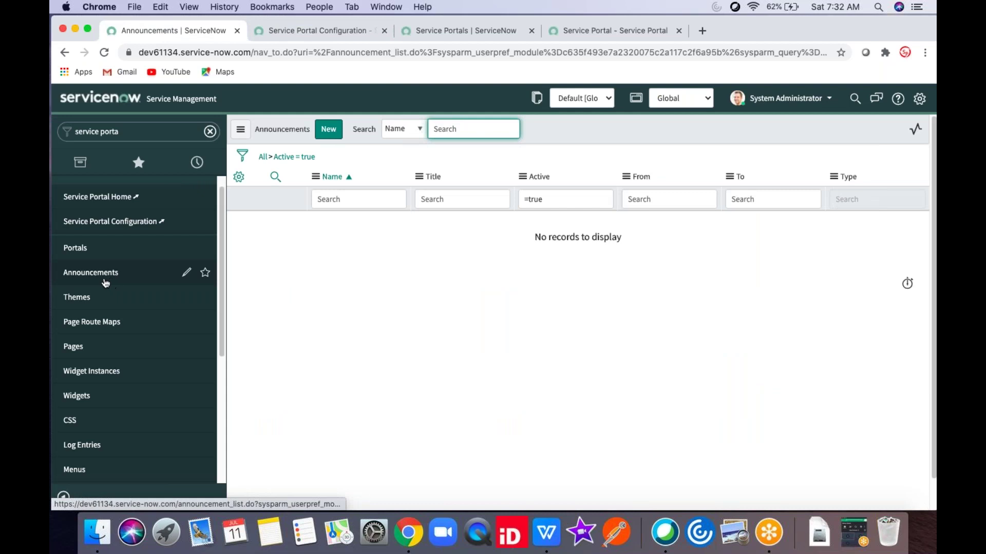
{"action": "left_click", "coordinate": [316, 30]}
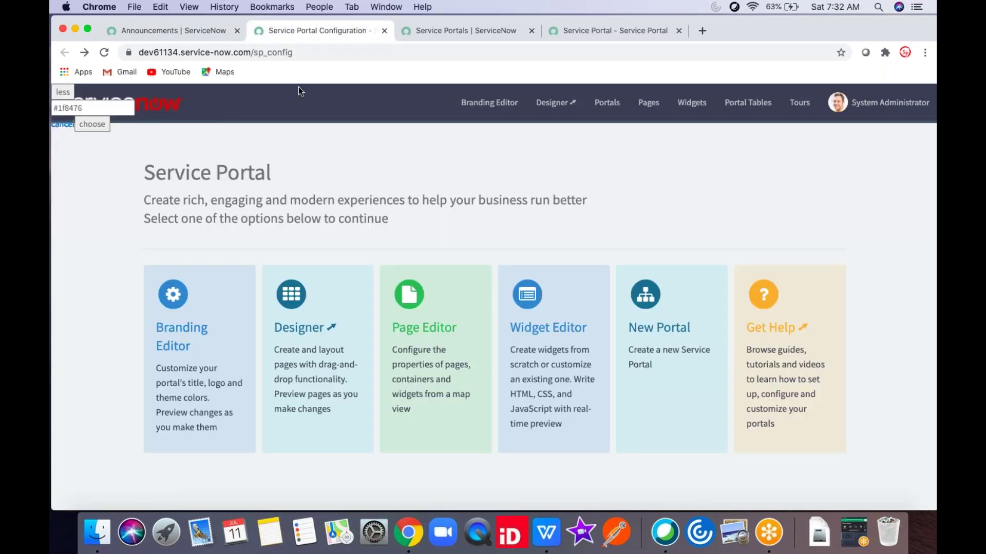
{"action": "left_click", "coordinate": [199, 39]}
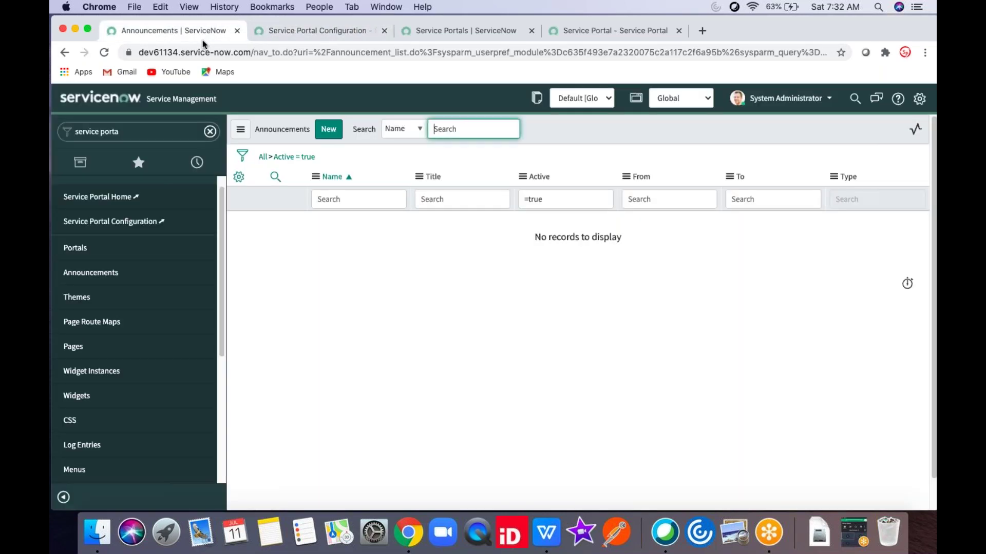
{"action": "left_click", "coordinate": [117, 299]}
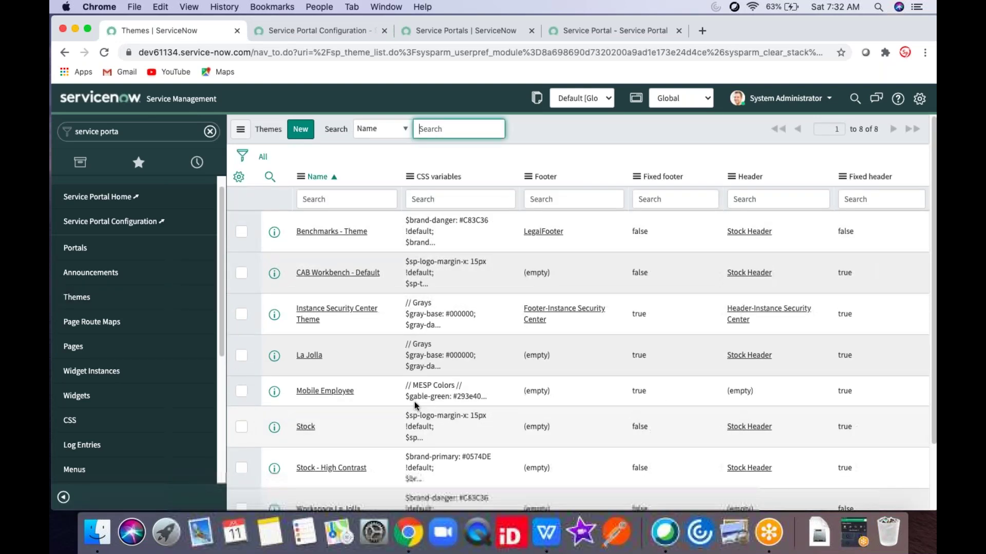
{"action": "left_click", "coordinate": [106, 324]}
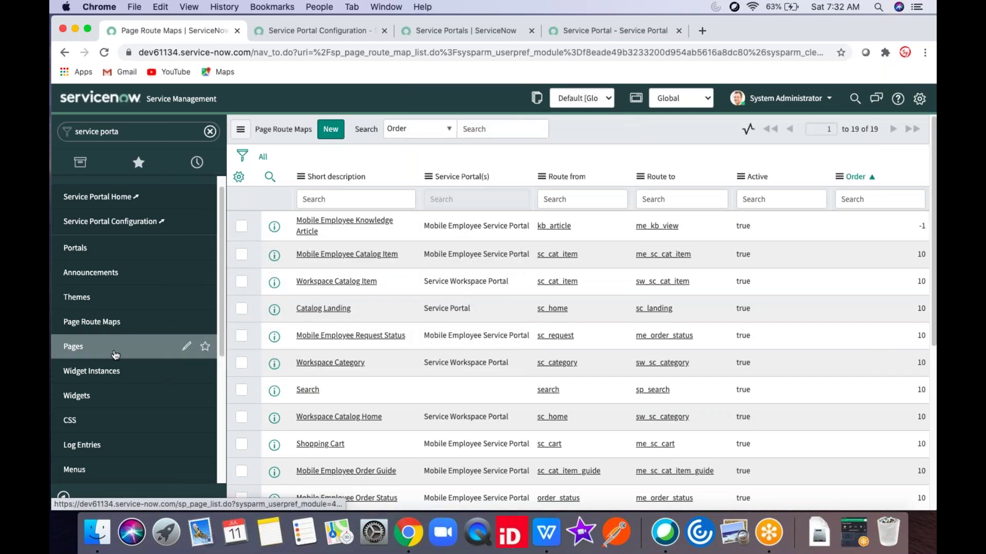
{"action": "left_click", "coordinate": [115, 346]}
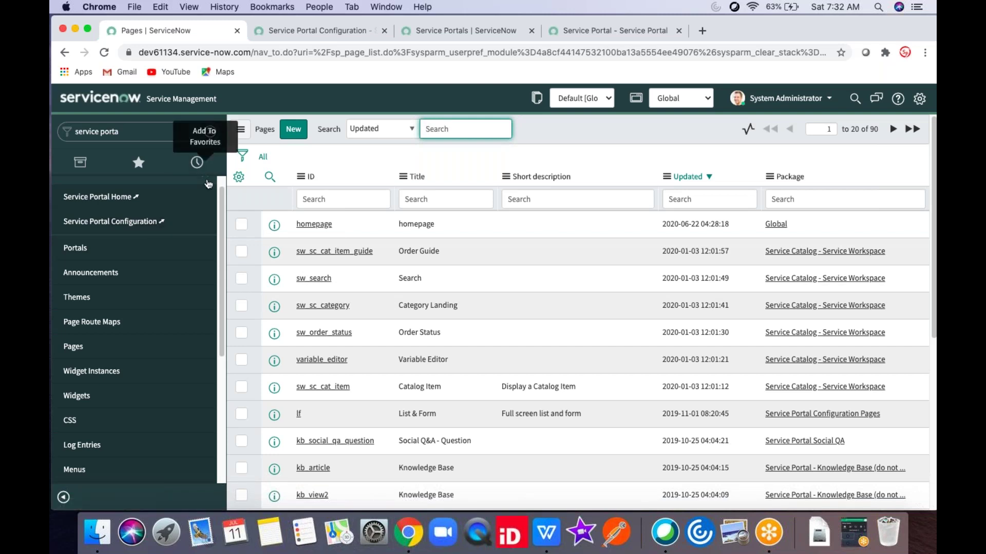
Close every tab except the Pages list, reopen Service Portal Configuration in a new tab, and return to the Pages list.
{"action": "left_click", "coordinate": [384, 31]}
{"action": "left_click", "coordinate": [384, 31]}
{"action": "left_click", "coordinate": [385, 31]}
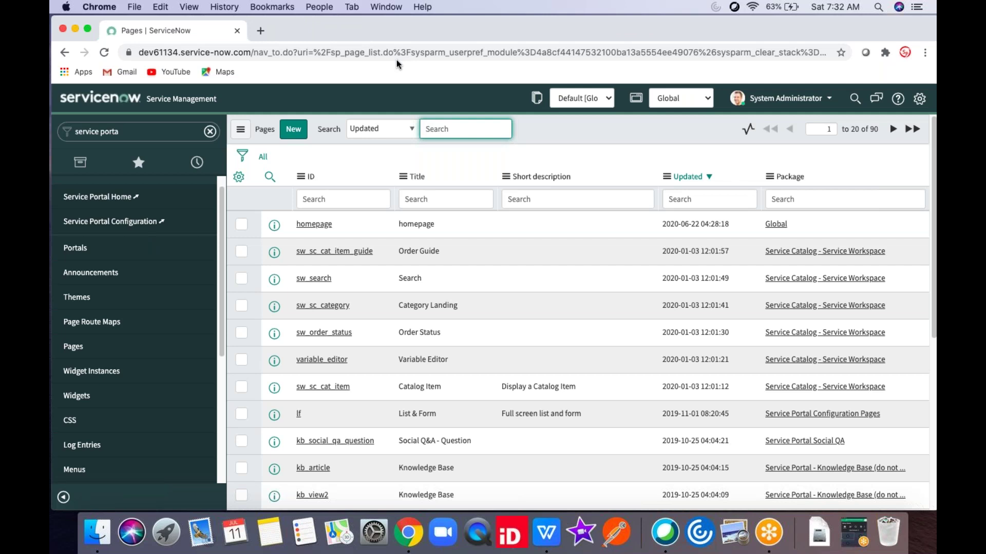
{"action": "left_click", "coordinate": [129, 225]}
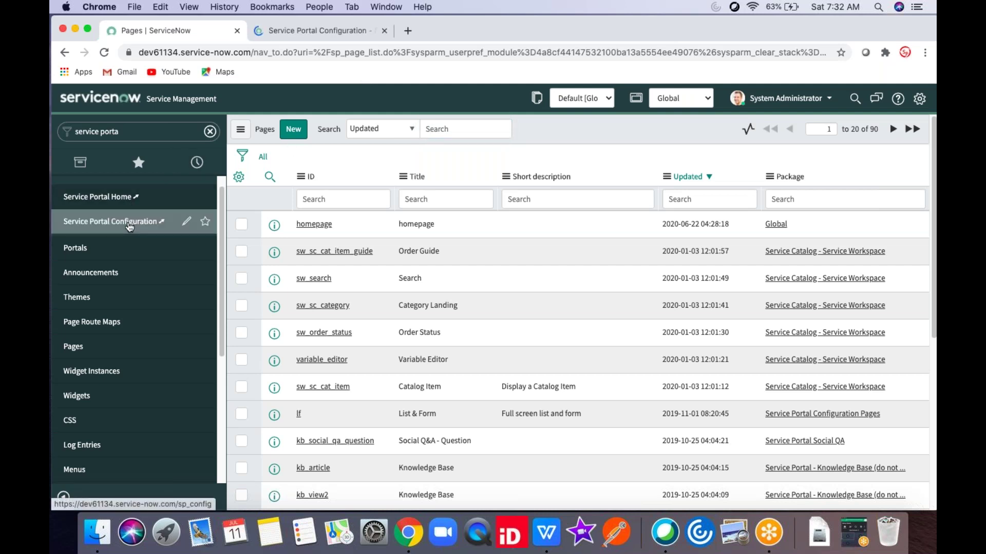
{"action": "left_click", "coordinate": [293, 26]}
{"action": "left_click", "coordinate": [217, 31]}
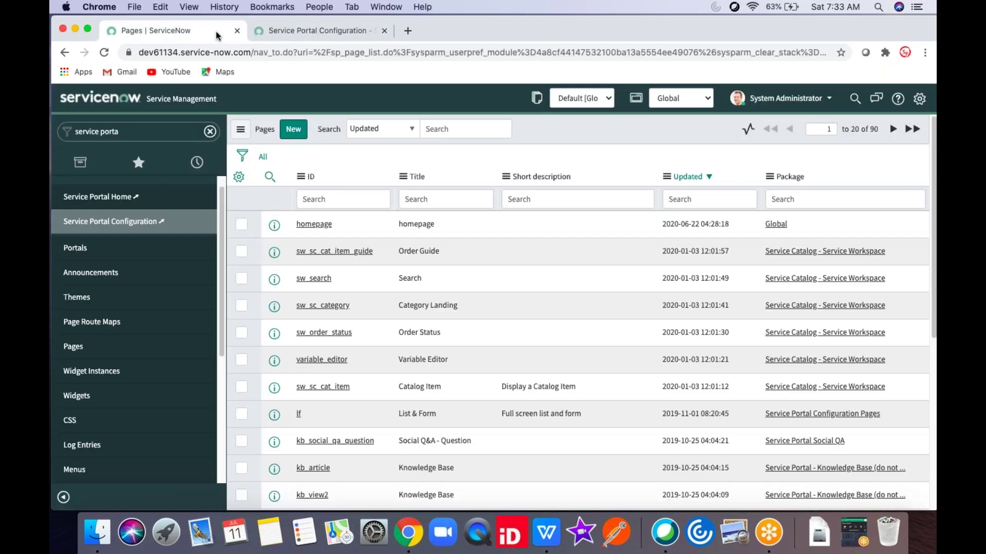
Open the Portals list in a separate tab and start a new Service Portal record.
{"action": "left_click", "coordinate": [145, 258], "text": "super"}
{"action": "left_click", "coordinate": [457, 31]}
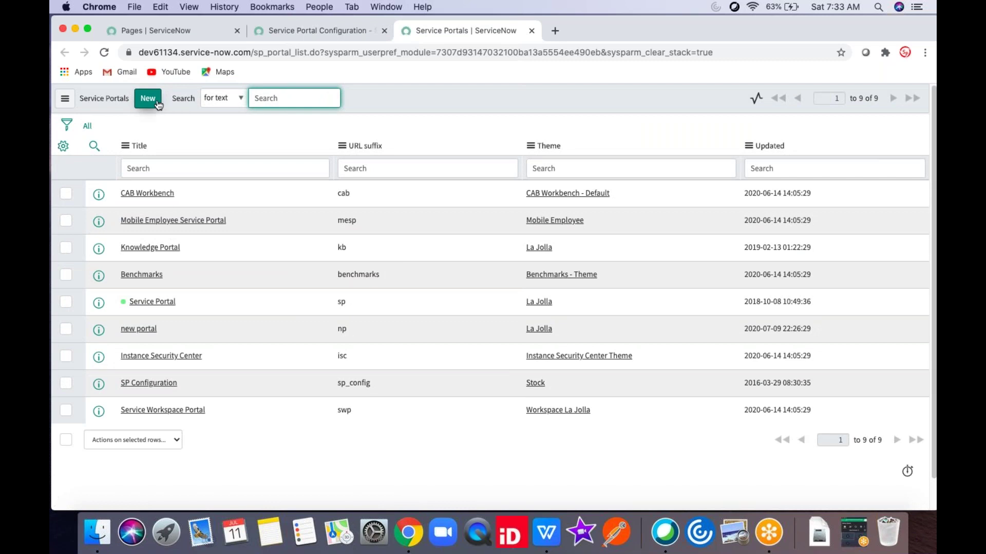
{"action": "left_click", "coordinate": [157, 101]}
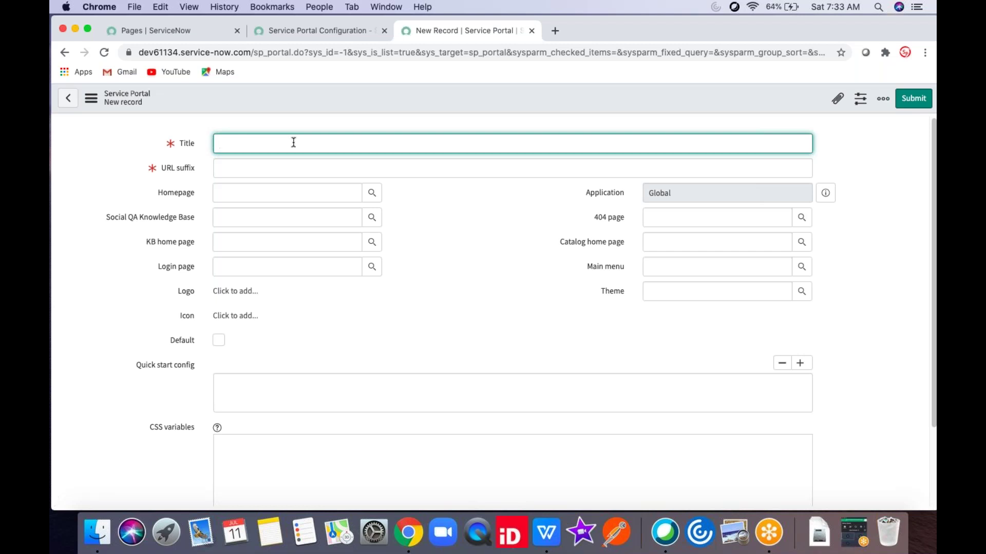
Duplicate the Pages tab and load the Service Portal in it by changing the address path to sp.
{"action": "left_click", "coordinate": [196, 32]}
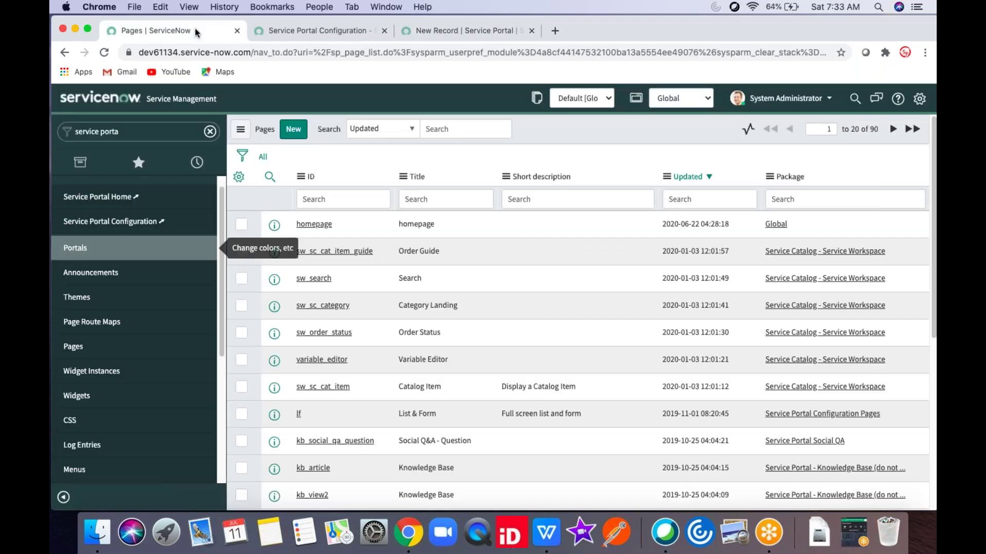
{"action": "right_click", "coordinate": [196, 32]}
{"action": "left_click", "coordinate": [225, 77]}
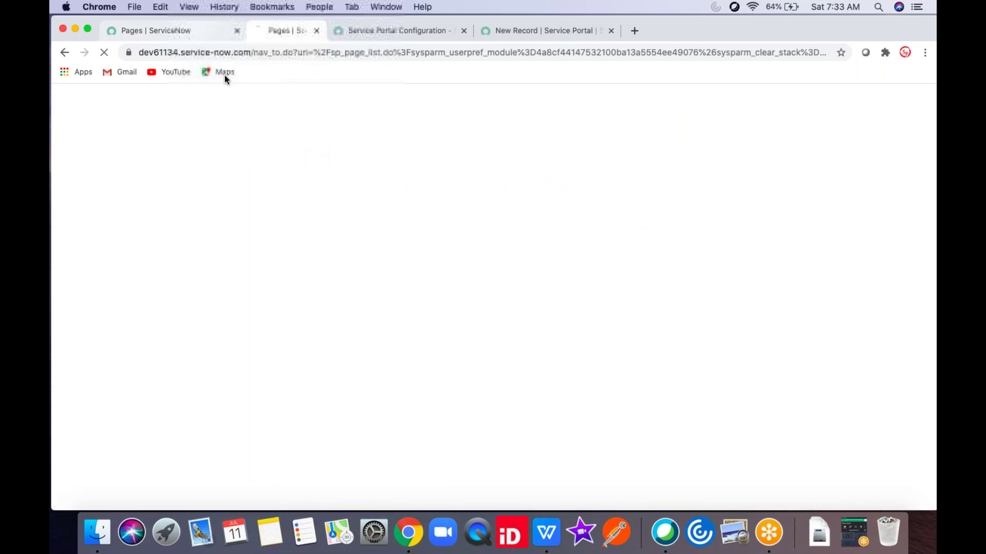
{"action": "left_click_drag", "start_coordinate": [255, 53], "coordinate": [303, 53]}
{"action": "key", "text": "BackSpace"}
{"action": "type", "text": "sp"}
{"action": "key", "text": "Return"}
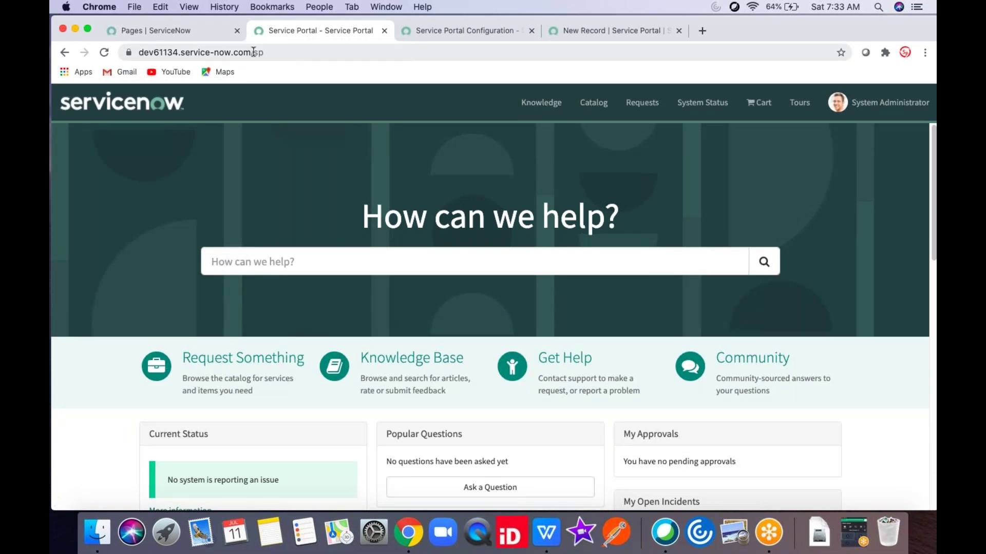
Compare the new record's Title, URL suffix and Homepage fields with the Service Portal's sp address suffix and home page.
{"action": "left_click", "coordinate": [591, 30]}
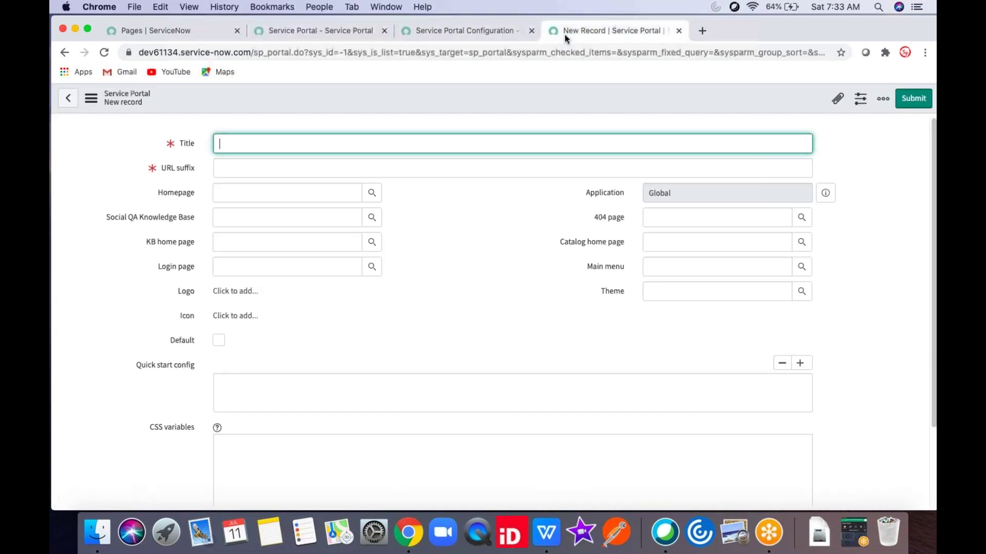
{"action": "left_click", "coordinate": [233, 171]}
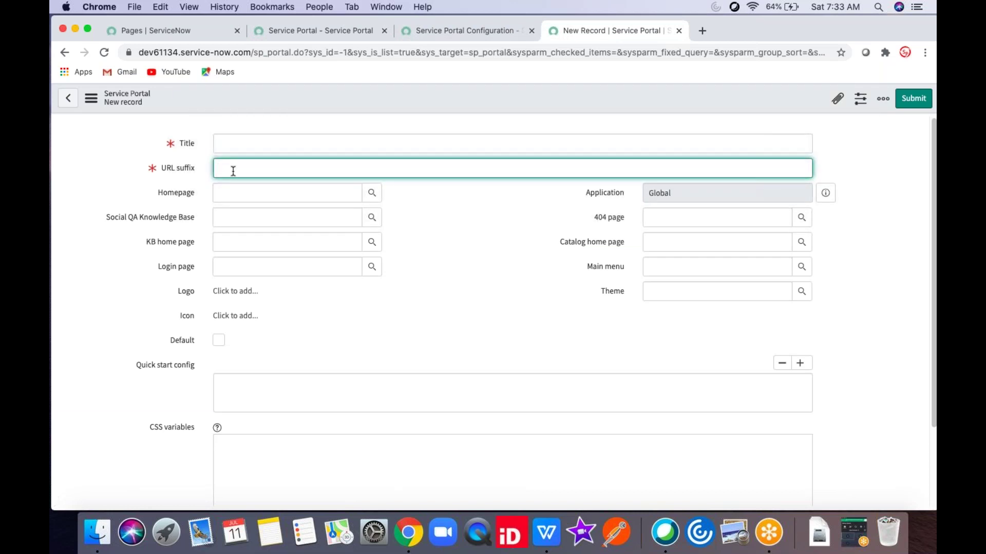
{"action": "left_click", "coordinate": [308, 31]}
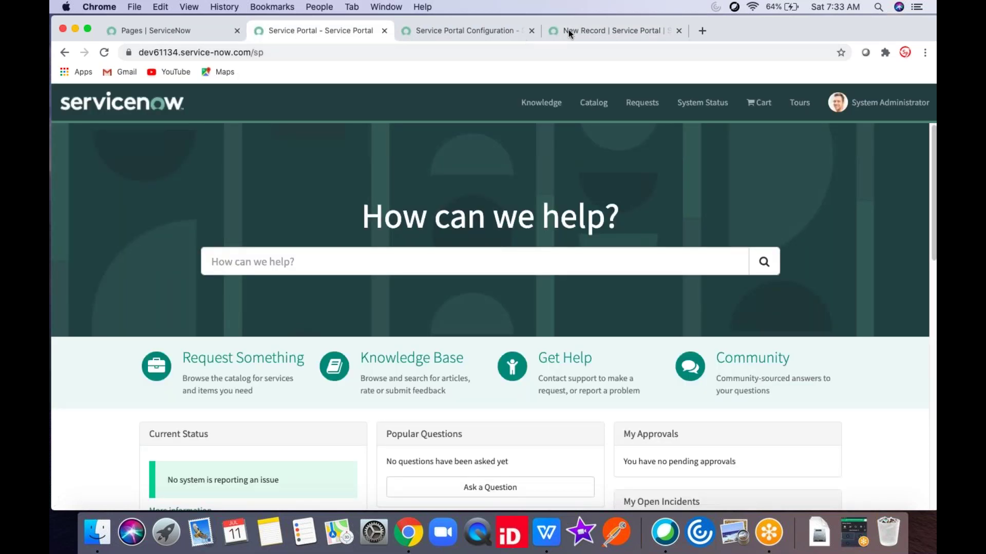
{"action": "left_click", "coordinate": [587, 26]}
{"action": "left_click", "coordinate": [308, 31]}
{"action": "left_click_drag", "start_coordinate": [253, 53], "coordinate": [292, 56]}
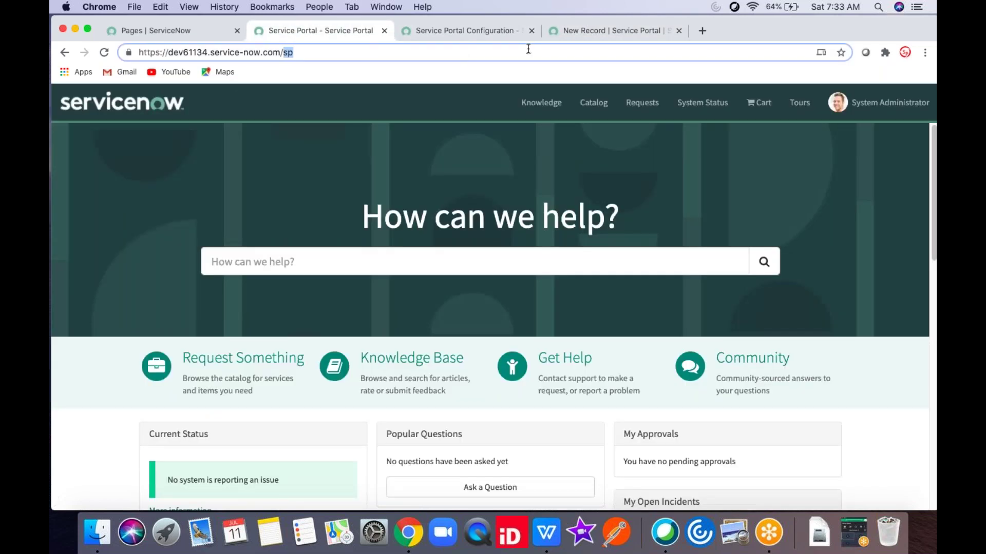
{"action": "left_click", "coordinate": [569, 31]}
{"action": "left_click", "coordinate": [258, 150]}
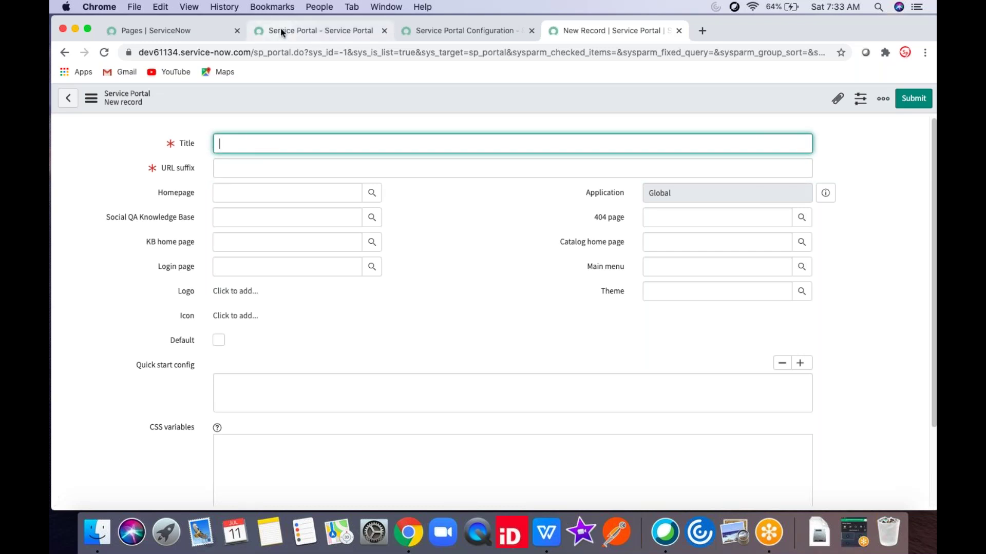
{"action": "left_click", "coordinate": [314, 191]}
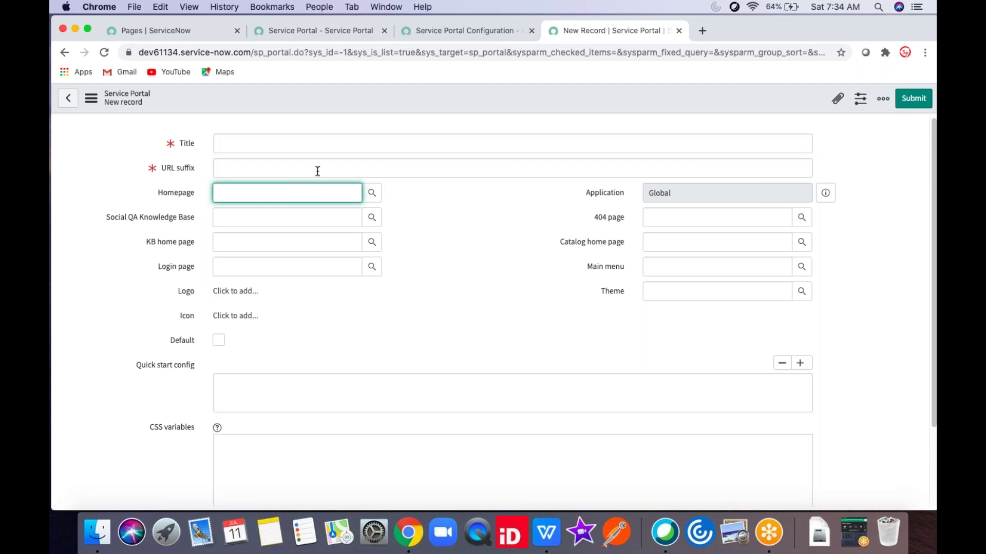
{"action": "left_click", "coordinate": [338, 36]}
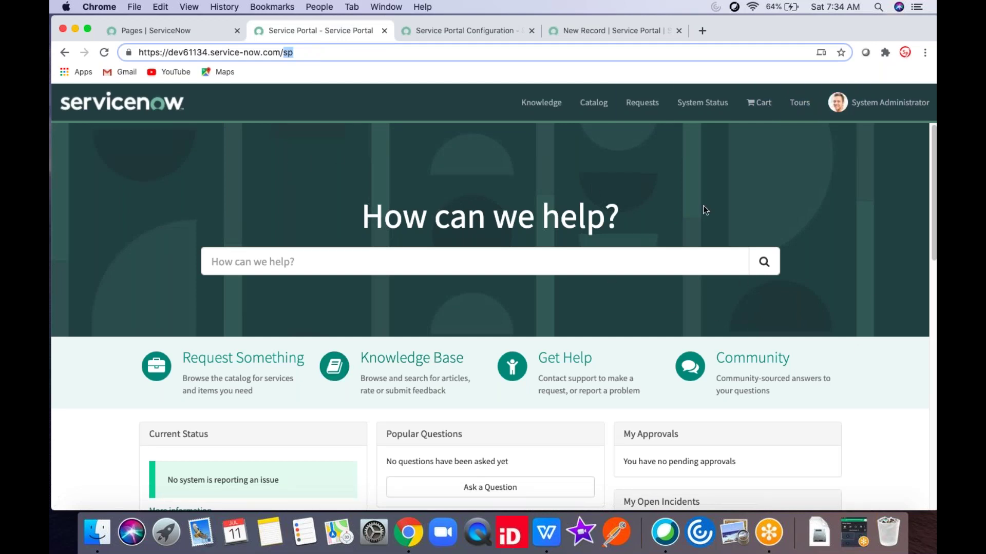
{"action": "left_click", "coordinate": [606, 30]}
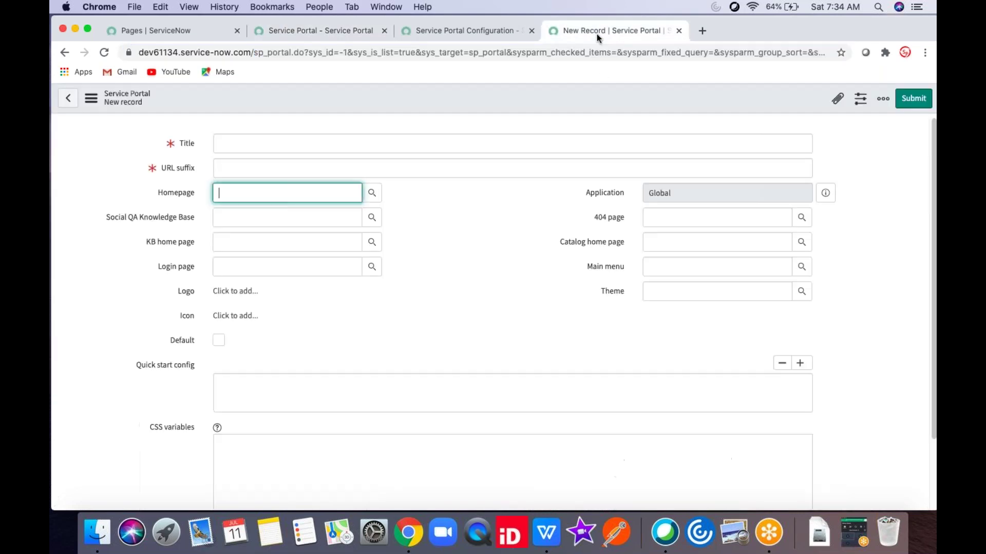
{"action": "left_click", "coordinate": [517, 209]}
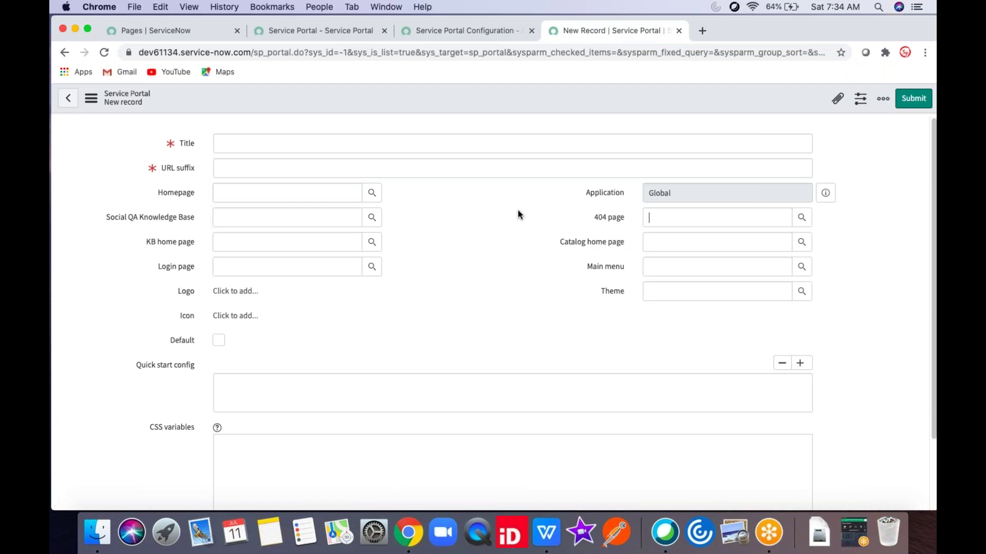
Set the new portal's Social QA Knowledge Base to IT.
{"action": "left_click", "coordinate": [304, 221]}
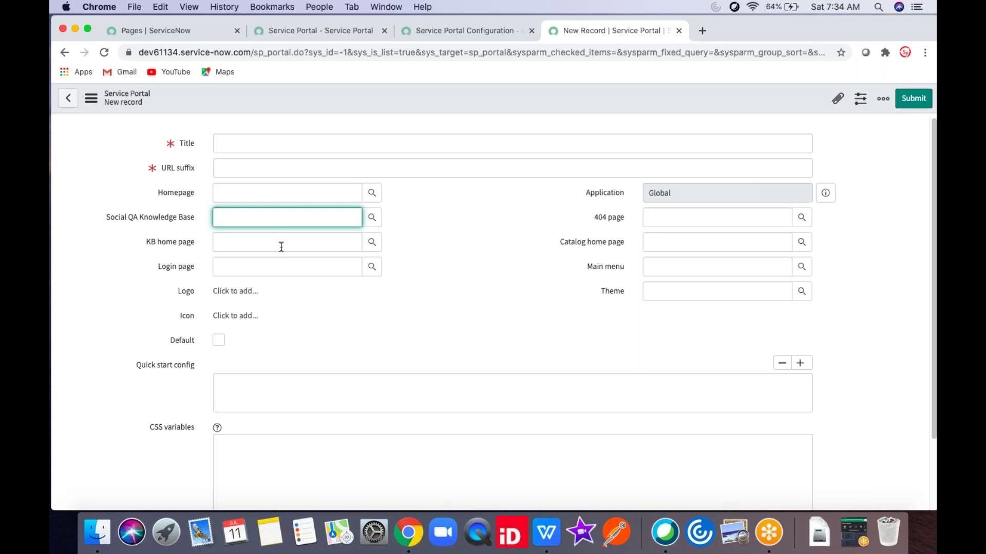
{"action": "left_click", "coordinate": [281, 246]}
{"action": "left_click", "coordinate": [273, 220]}
{"action": "left_click", "coordinate": [372, 217]}
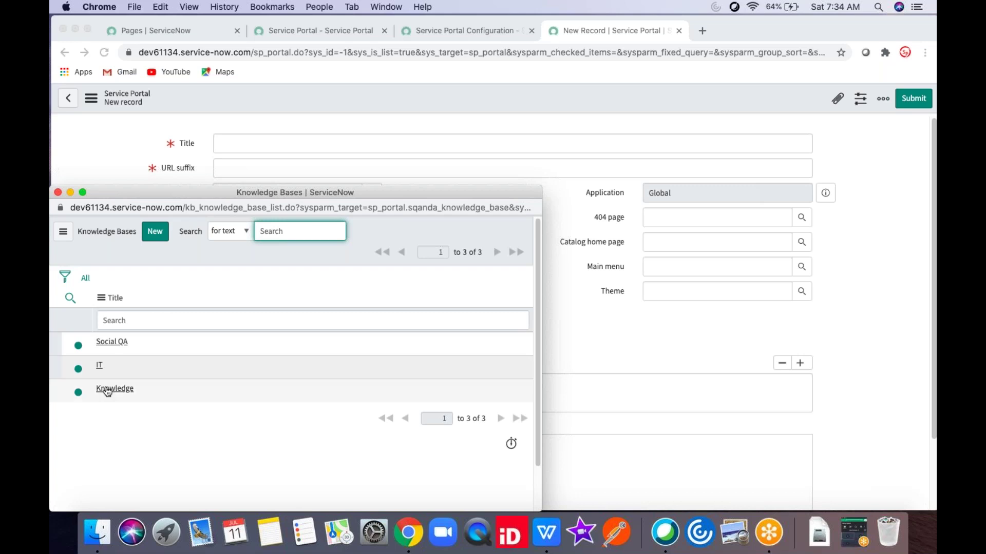
{"action": "left_click", "coordinate": [99, 366]}
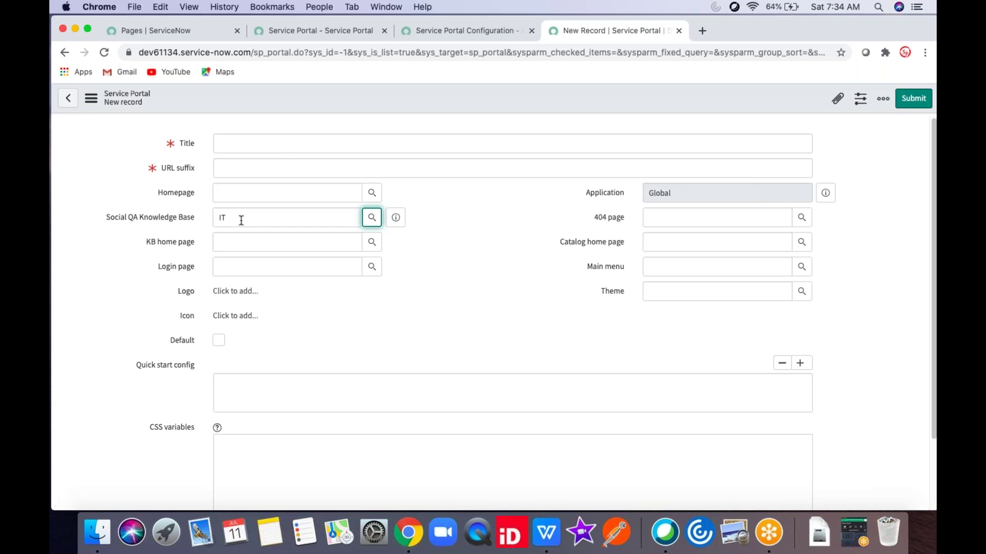
Examine the page lookups for the new record's KB home page and 404 page fields without choosing a page.
{"action": "left_click", "coordinate": [371, 241]}
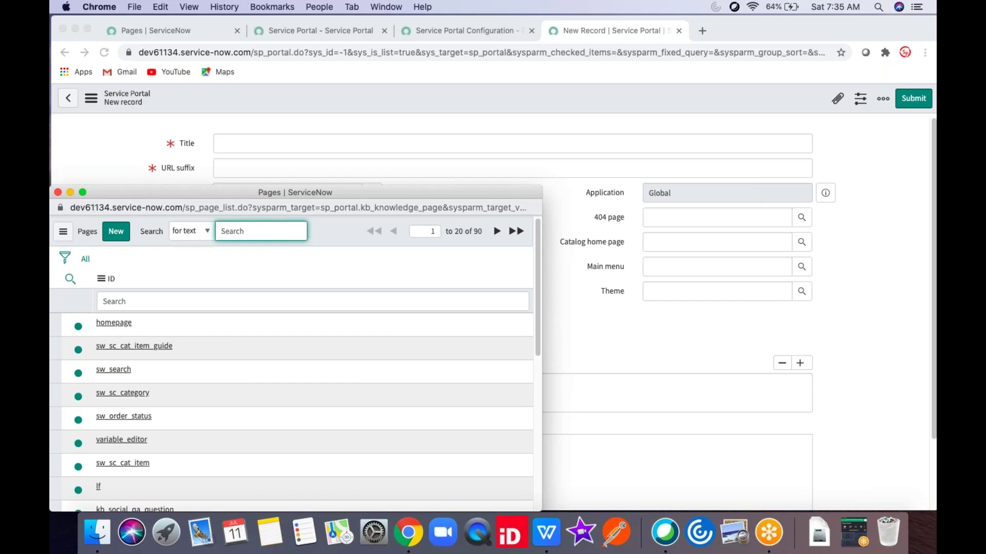
{"action": "left_click", "coordinate": [57, 192]}
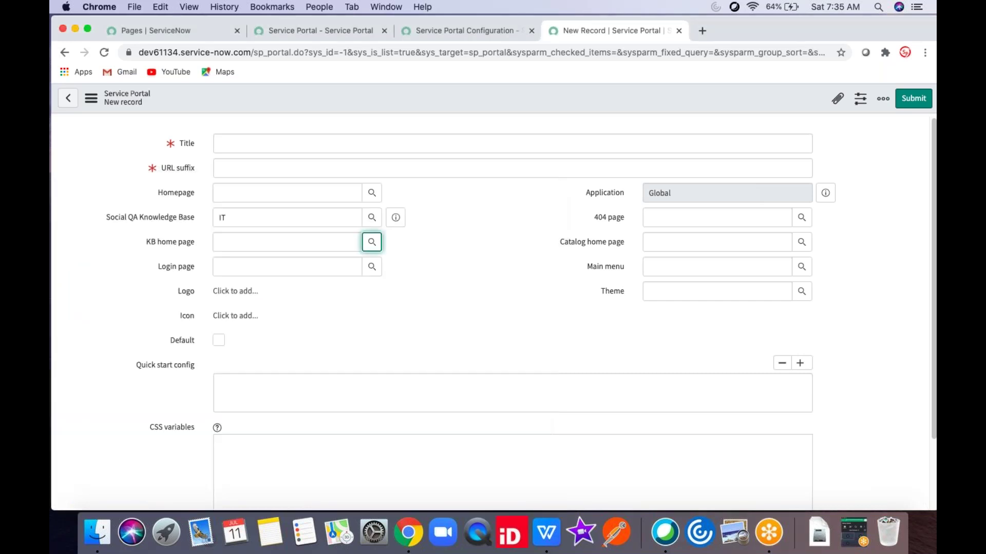
{"action": "left_click", "coordinate": [671, 217]}
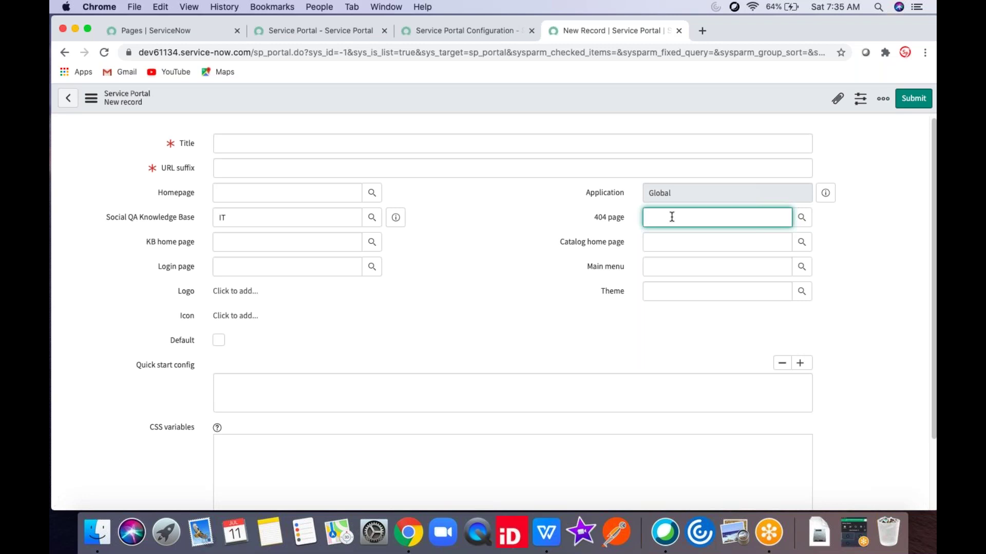
{"action": "left_click", "coordinate": [802, 217]}
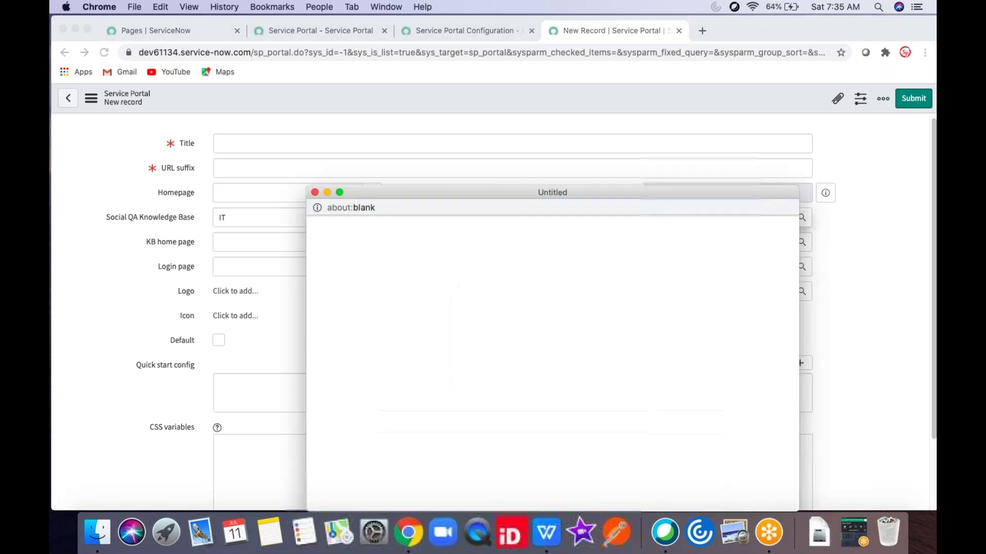
{"action": "left_click", "coordinate": [314, 192]}
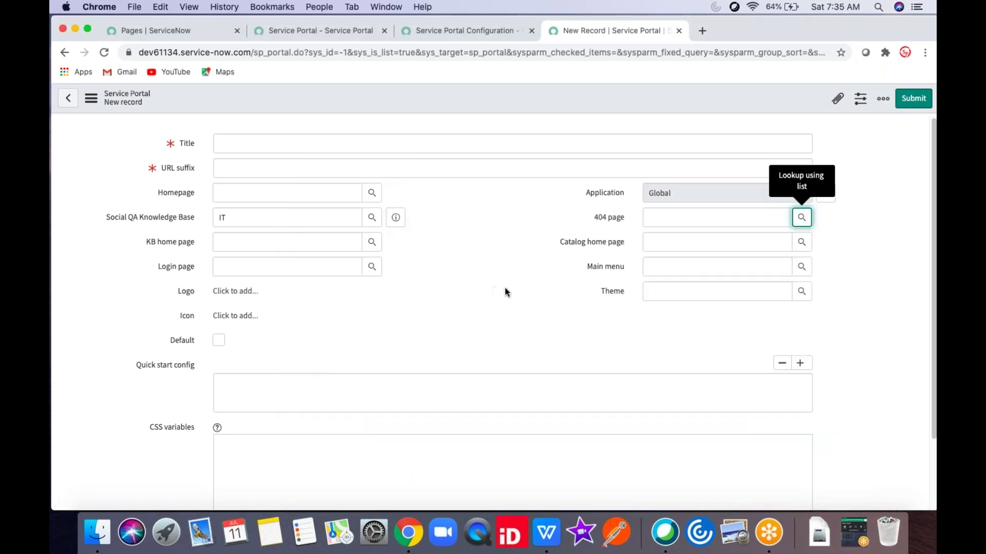
Examine the Catalog home page lookup and the Main menu and Theme fields without selecting any values.
{"action": "left_click", "coordinate": [687, 244]}
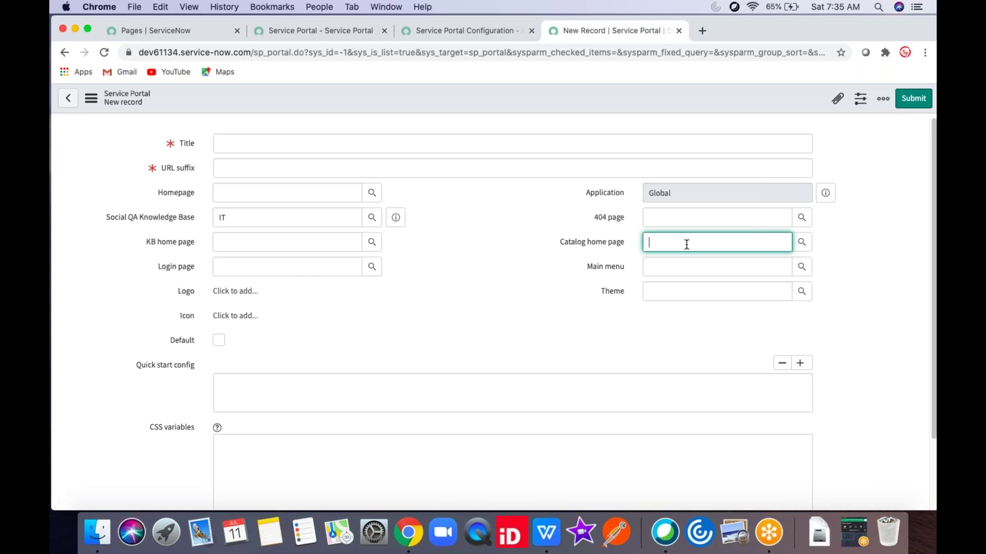
{"action": "left_click", "coordinate": [801, 242]}
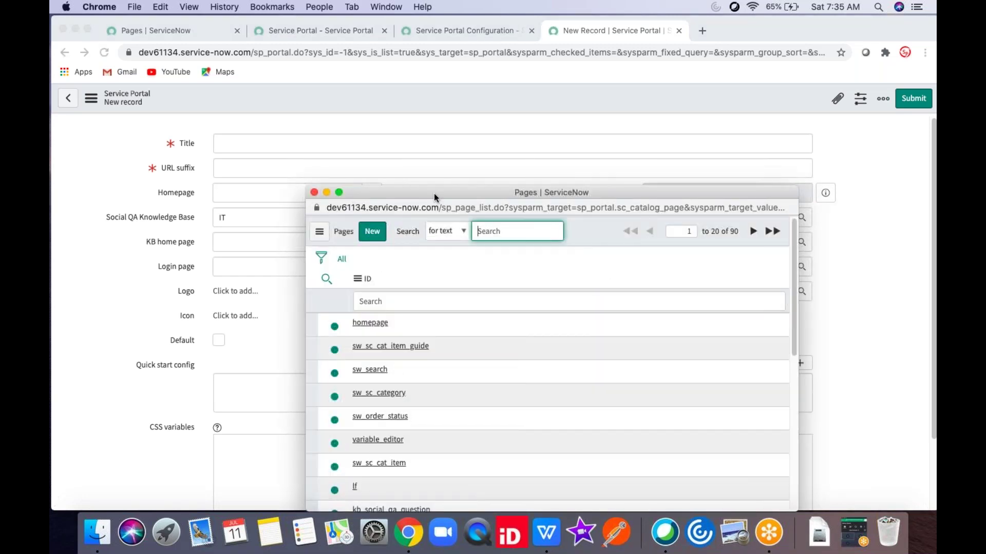
{"action": "left_click", "coordinate": [315, 192]}
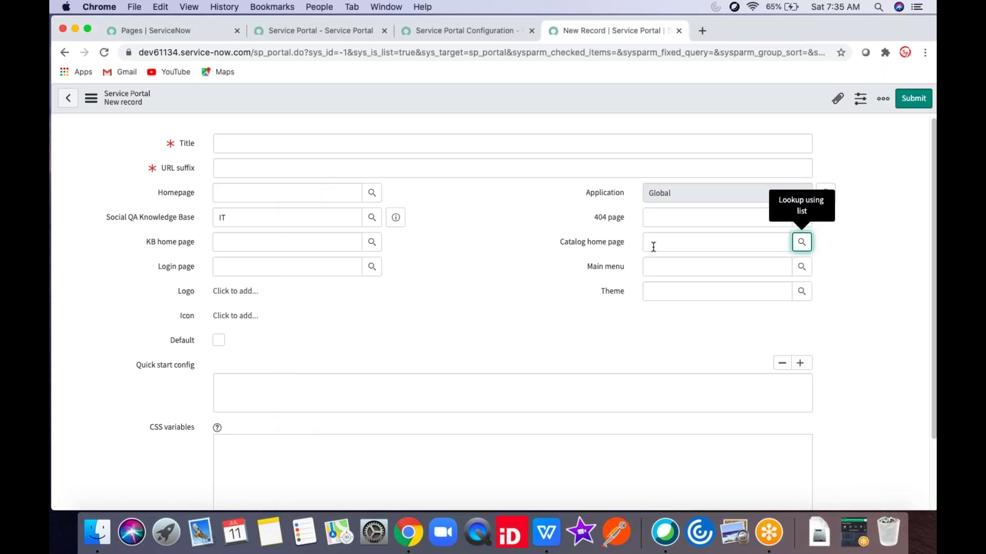
{"action": "left_click", "coordinate": [653, 246]}
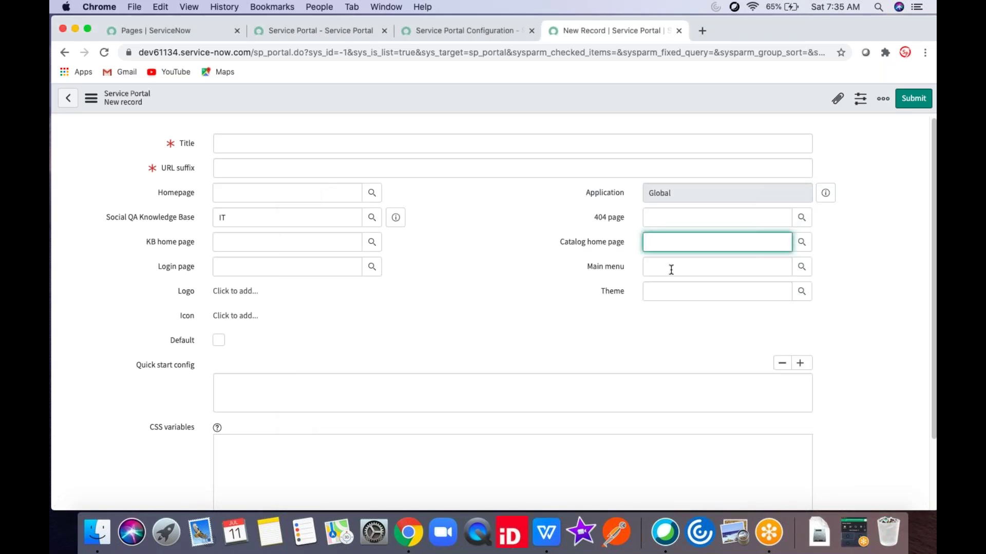
{"action": "left_click", "coordinate": [674, 290]}
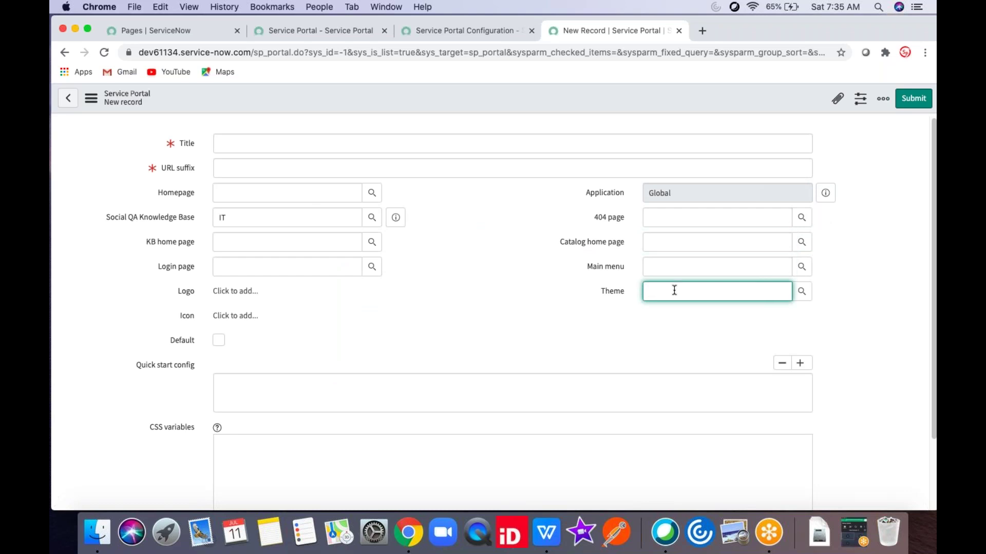
{"action": "left_click", "coordinate": [671, 267]}
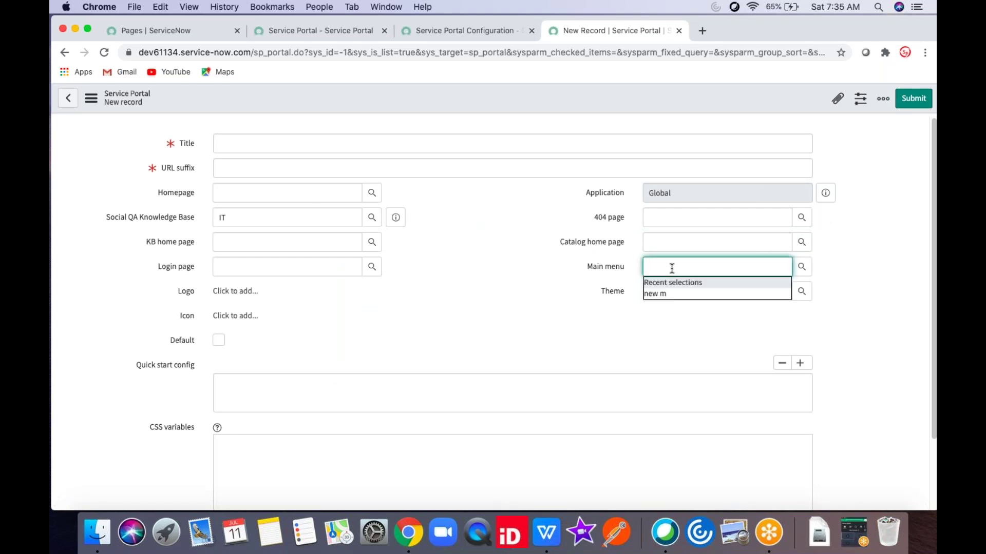
{"action": "left_click", "coordinate": [842, 269]}
{"action": "left_click", "coordinate": [706, 295]}
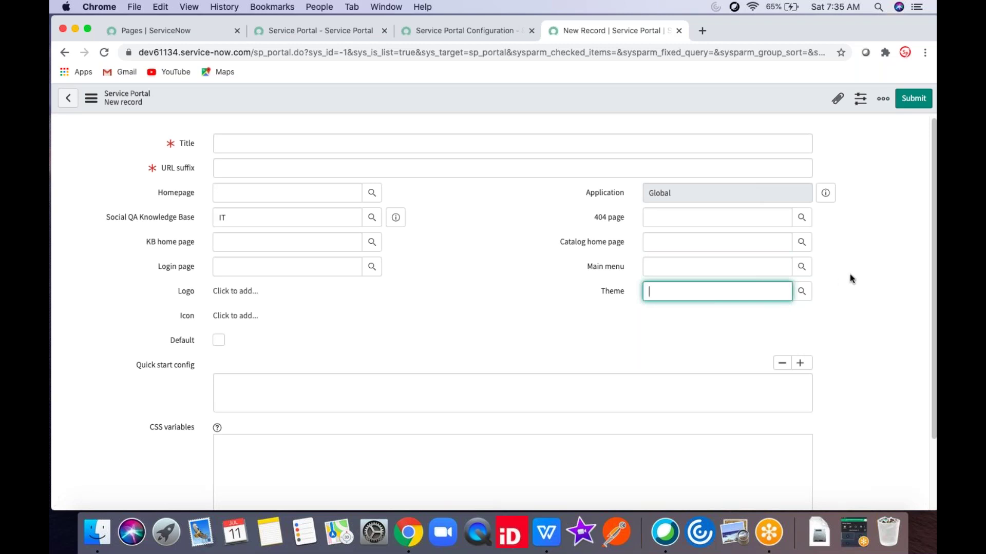
Enter Home Traning as the new portal's title.
{"action": "left_click", "coordinate": [535, 149]}
{"action": "type", "text": "home"}
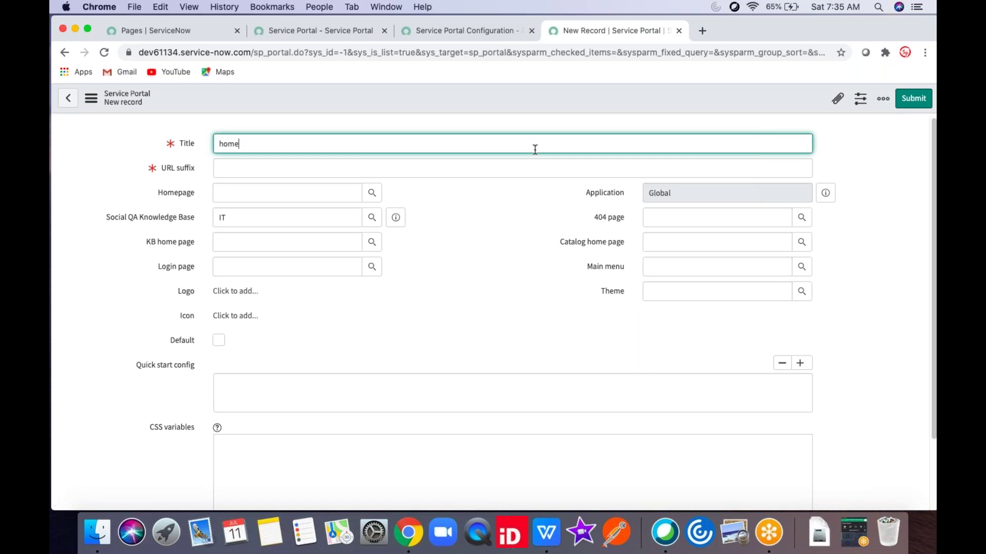
{"action": "type", "text": "Traning"}
{"action": "left_click", "coordinate": [238, 144]}
{"action": "left_click", "coordinate": [224, 144]}
{"action": "key", "text": "BackSpace"}
{"action": "type", "text": "H"}
{"action": "key", "text": "BackSpace"}
{"action": "type", "text": "N"}
{"action": "key", "text": "BackSpace"}
{"action": "type", "text": "H"}
Set the URL suffix to ht and save the portal record, keeping its form open.
{"action": "left_click", "coordinate": [231, 166]}
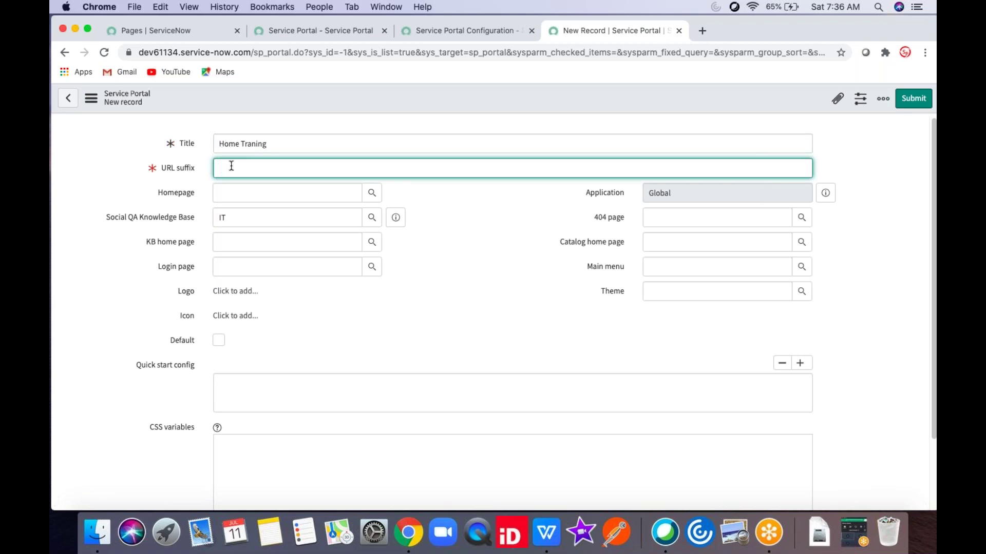
{"action": "type", "text": "hm"}
{"action": "key", "text": "BackSpace"}
{"action": "type", "text": "t"}
{"action": "right_click", "coordinate": [386, 107]}
{"action": "left_click", "coordinate": [392, 110]}
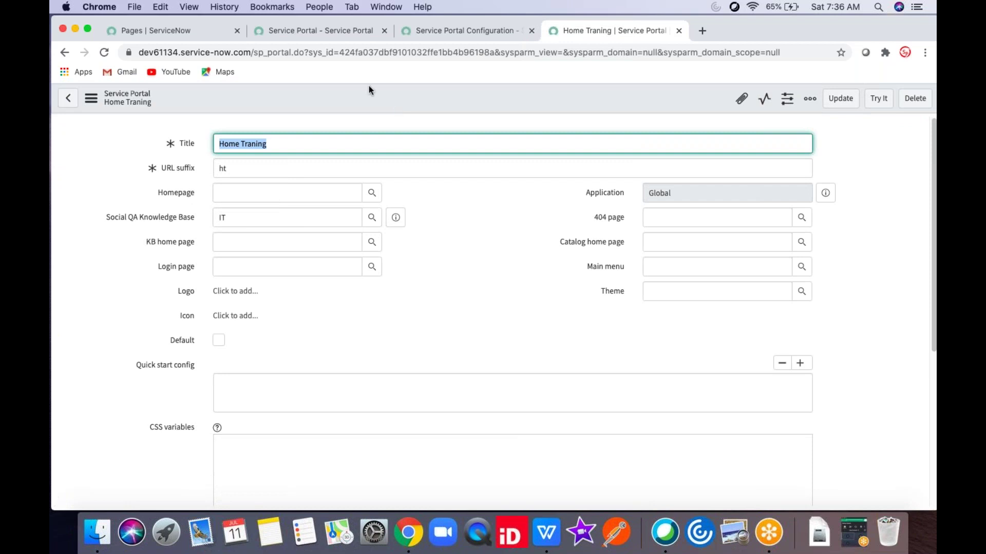
Load the Home Traning portal in the Service Portal tab by changing the address path from sp to ht.
{"action": "left_click", "coordinate": [263, 194]}
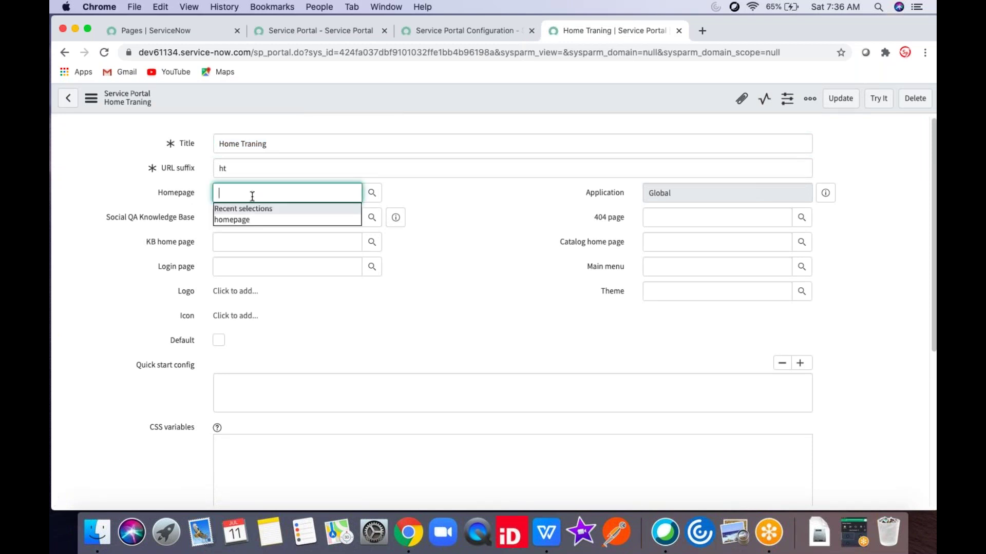
{"action": "left_click", "coordinate": [494, 198]}
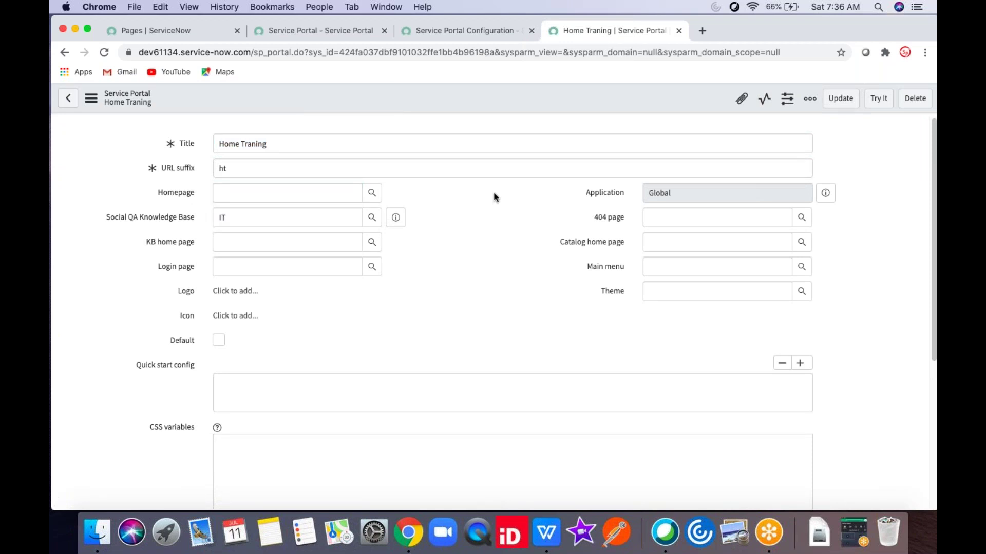
{"action": "left_click", "coordinate": [334, 31]}
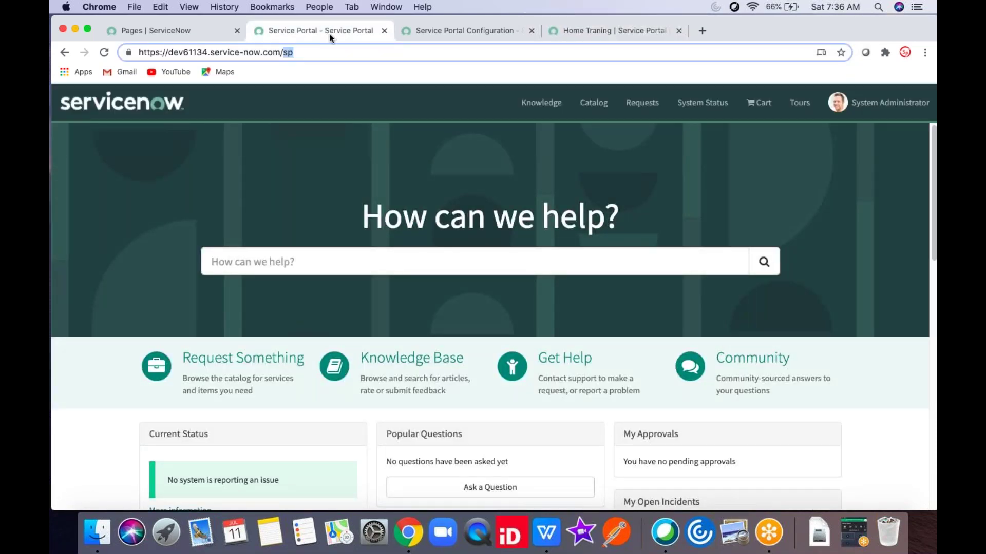
{"action": "type", "text": "ht"}
{"action": "key", "text": "Return"}
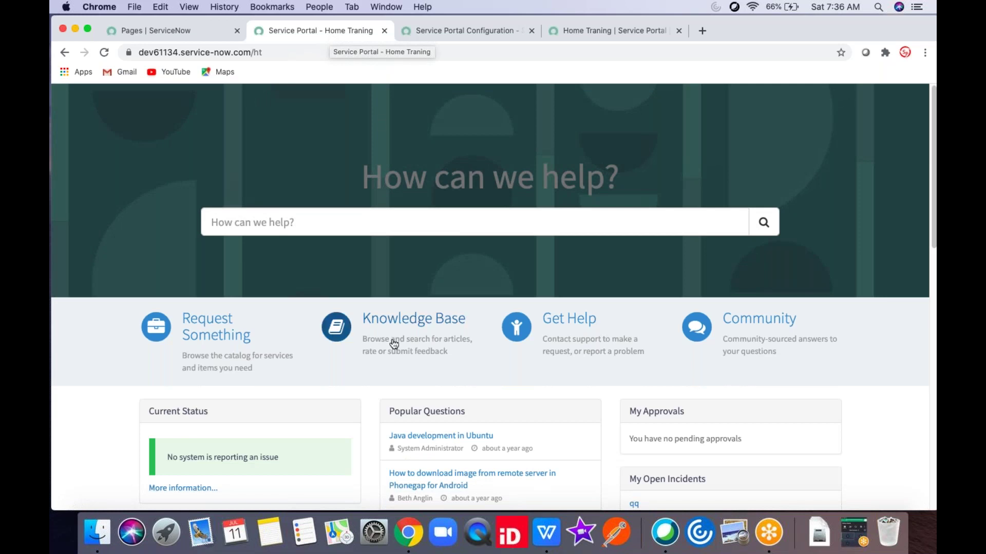
Close the Service Portal Configuration tab and compare the ht portal page with the record's Main menu, Theme and Homepage fields.
{"action": "left_click", "coordinate": [530, 31]}
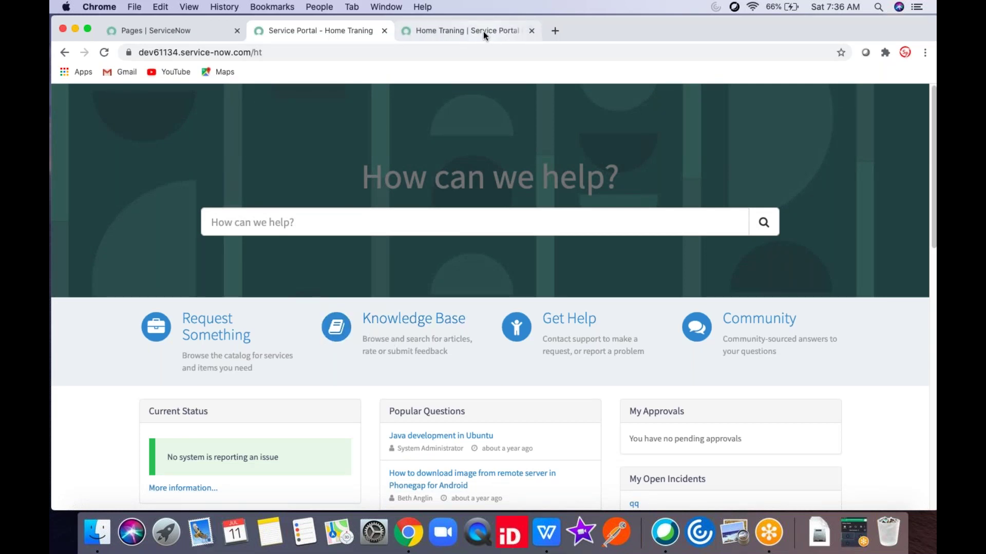
{"action": "left_click", "coordinate": [482, 32]}
{"action": "left_click", "coordinate": [685, 268]}
{"action": "left_click", "coordinate": [684, 292]}
{"action": "left_click", "coordinate": [341, 31]}
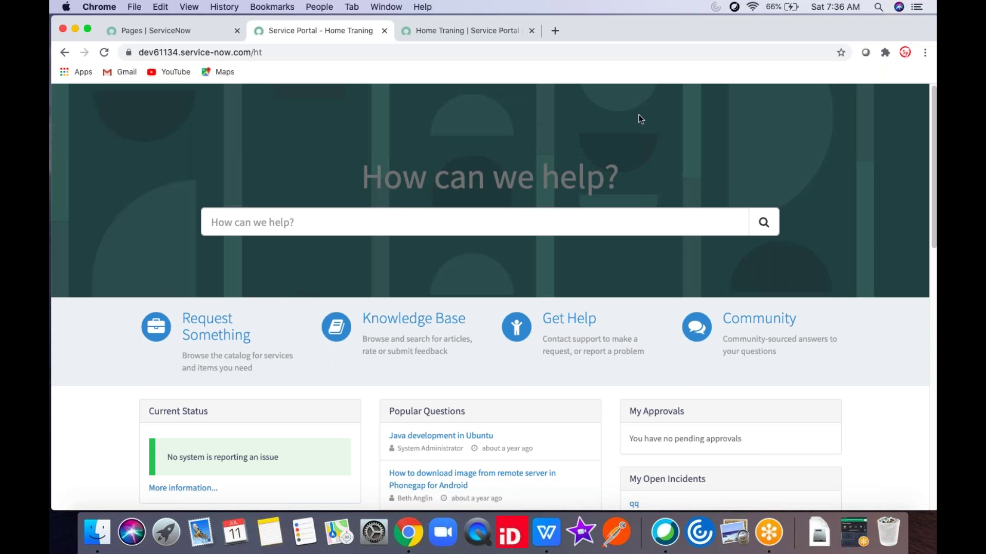
{"action": "left_click", "coordinate": [473, 28]}
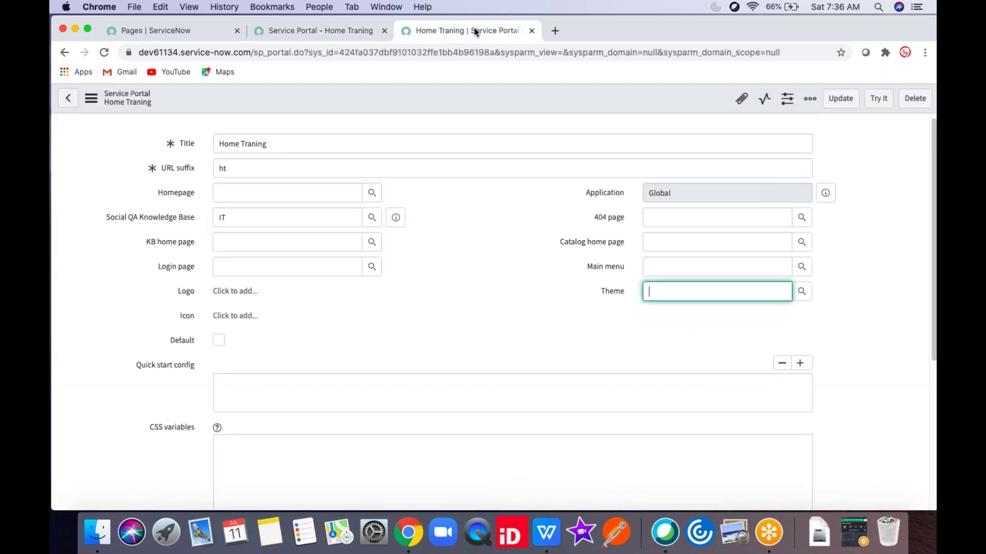
{"action": "left_click", "coordinate": [285, 193]}
{"action": "left_click", "coordinate": [310, 33]}
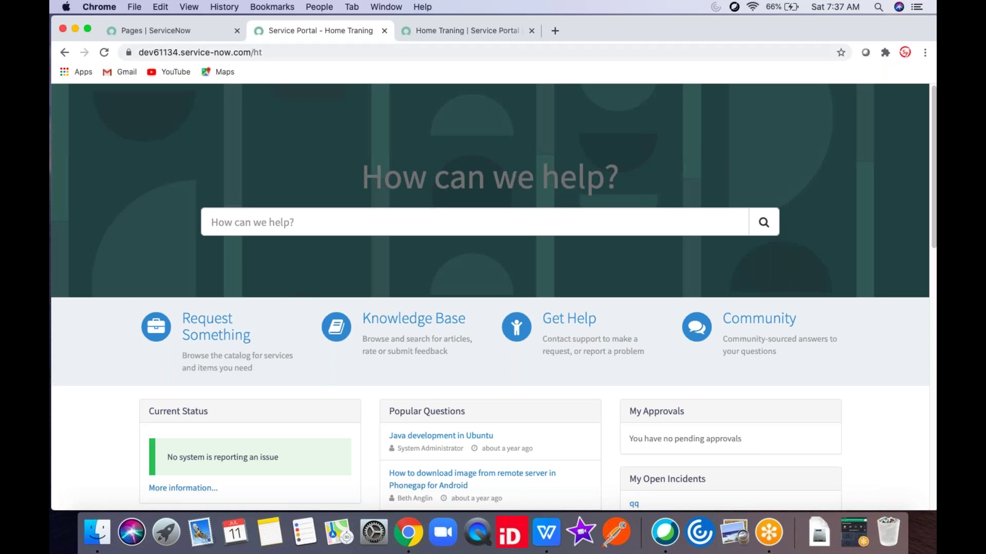
Set the Home Traning portal's theme to La Jolla and save the record.
{"action": "left_click", "coordinate": [491, 40]}
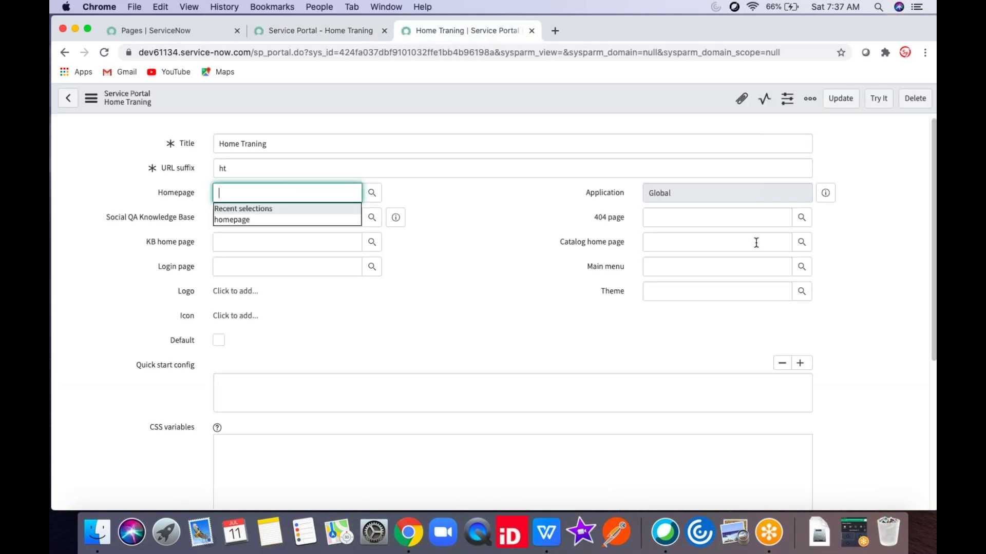
{"action": "left_click", "coordinate": [801, 292]}
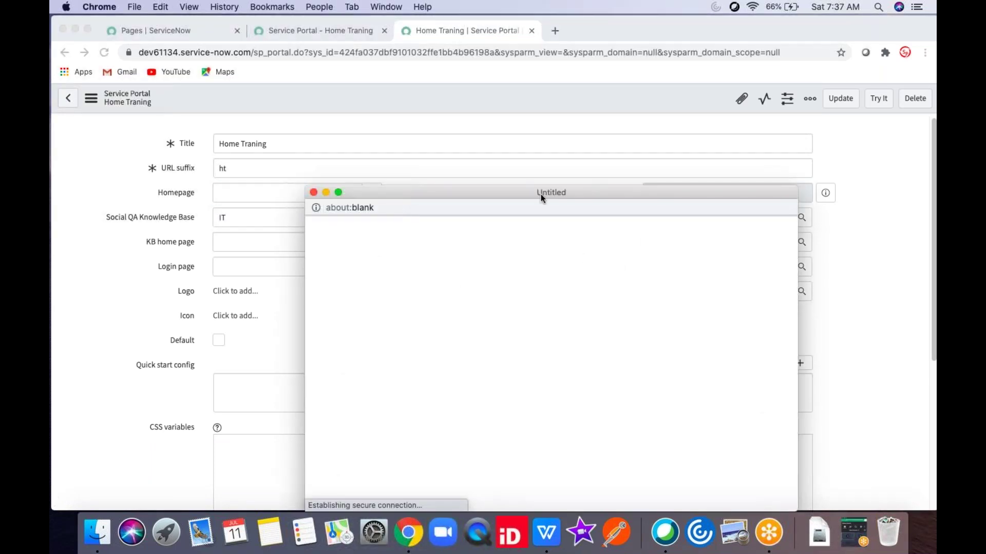
{"action": "left_click_drag", "start_coordinate": [535, 189], "coordinate": [492, 99]}
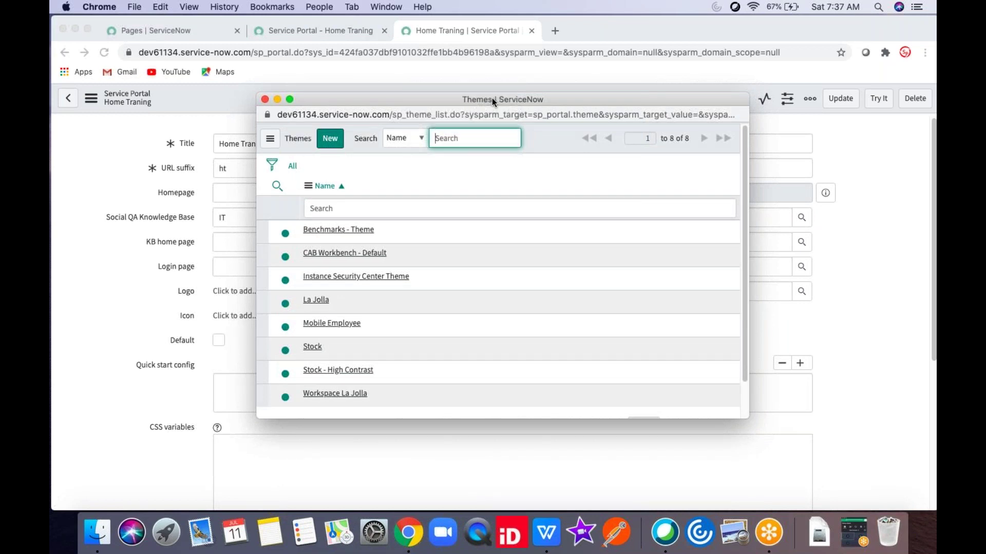
{"action": "left_click", "coordinate": [319, 303]}
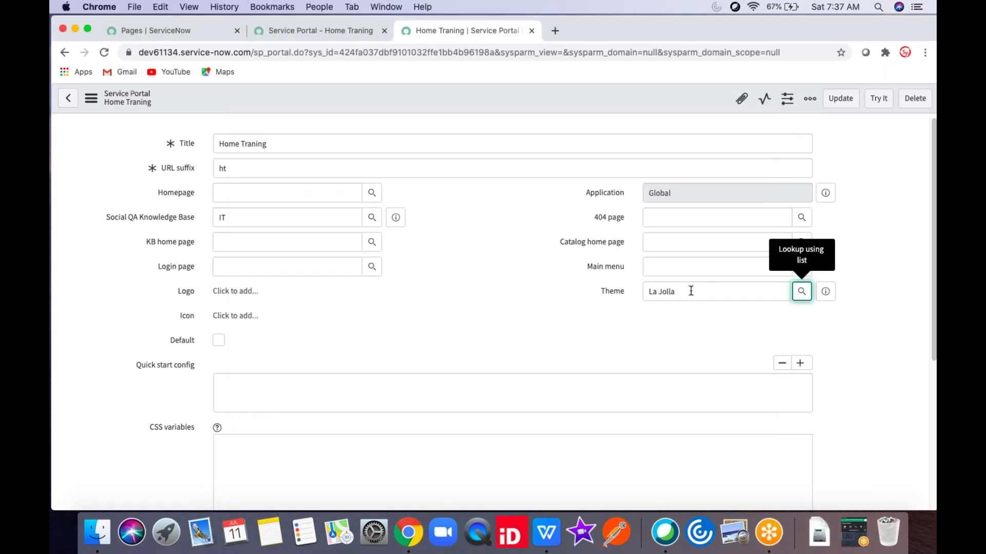
{"action": "right_click", "coordinate": [466, 96]}
{"action": "left_click", "coordinate": [469, 99]}
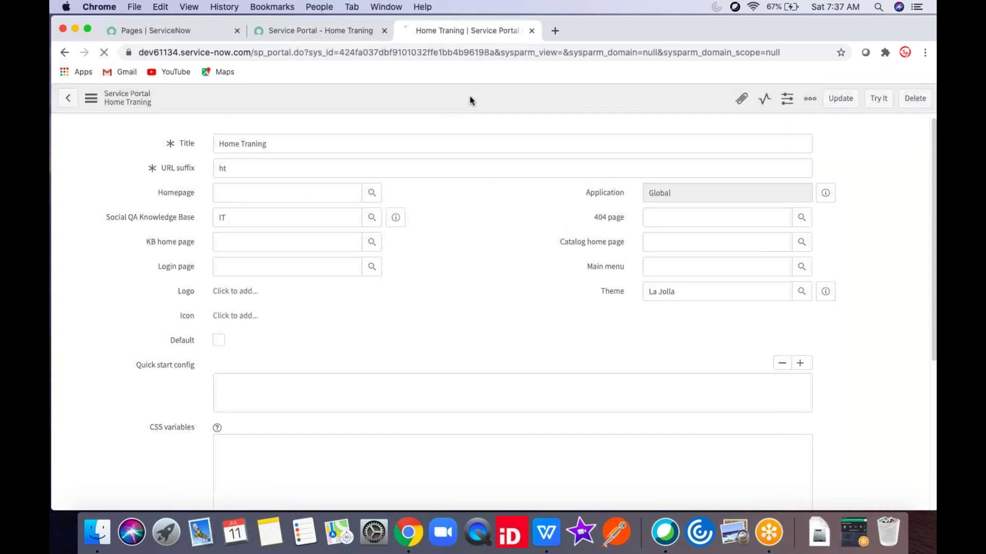
Duplicate the ht portal's browser tab to load a second copy with the saved theme.
{"action": "left_click", "coordinate": [350, 32]}
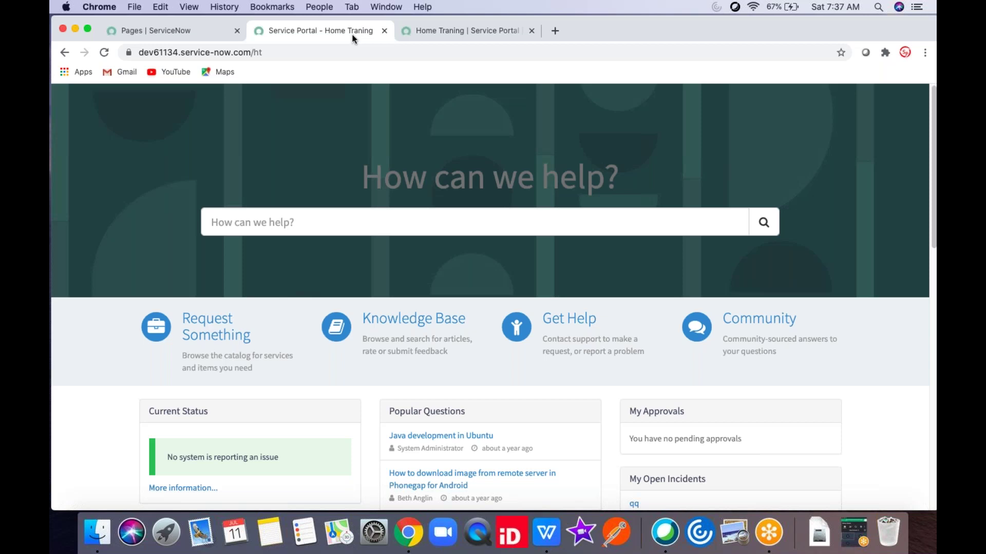
{"action": "right_click", "coordinate": [321, 32]}
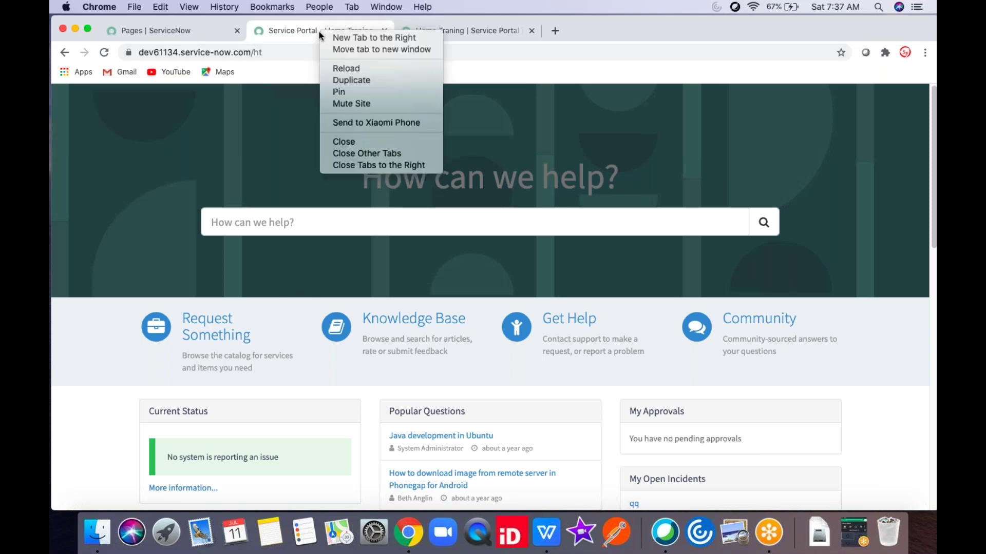
{"action": "left_click", "coordinate": [342, 80]}
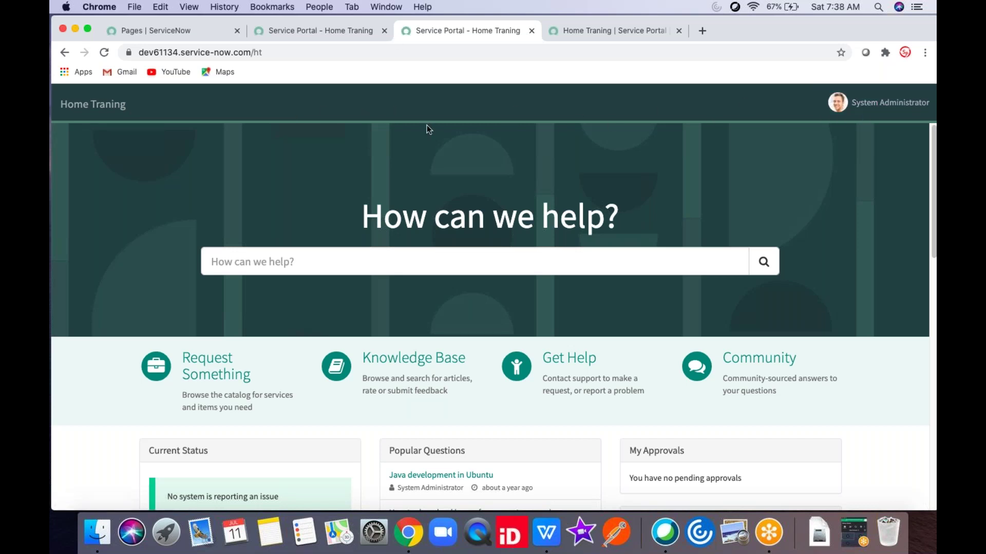
Compare the header and colours of the ht portal page before and after applying the theme.
{"action": "left_click", "coordinate": [360, 39]}
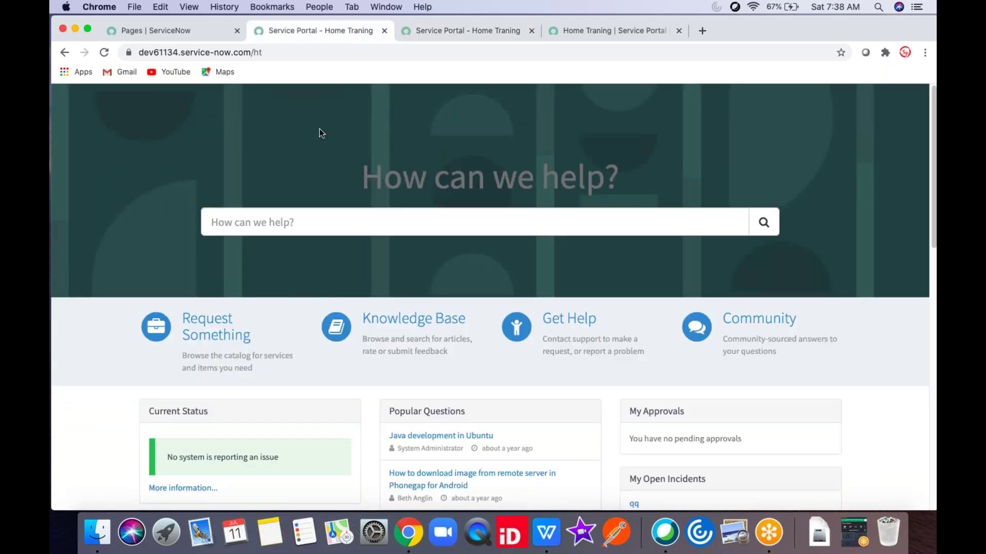
{"action": "left_click", "coordinate": [442, 34]}
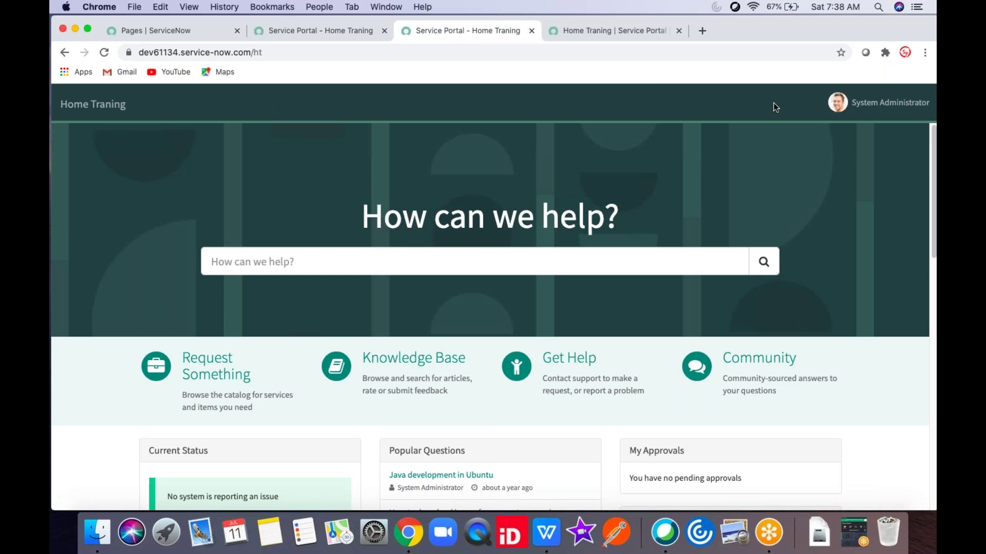
{"action": "left_click", "coordinate": [360, 36]}
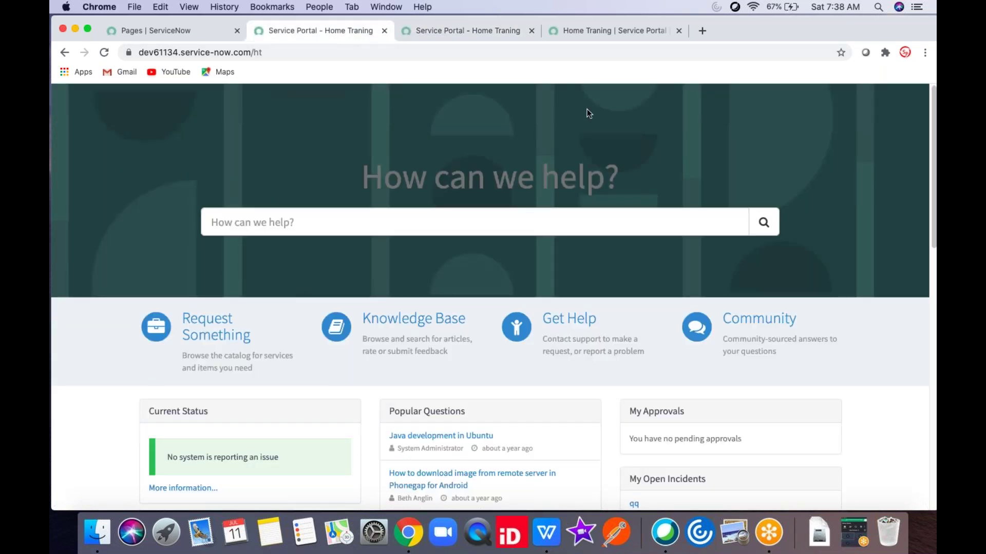
{"action": "left_click", "coordinate": [418, 33]}
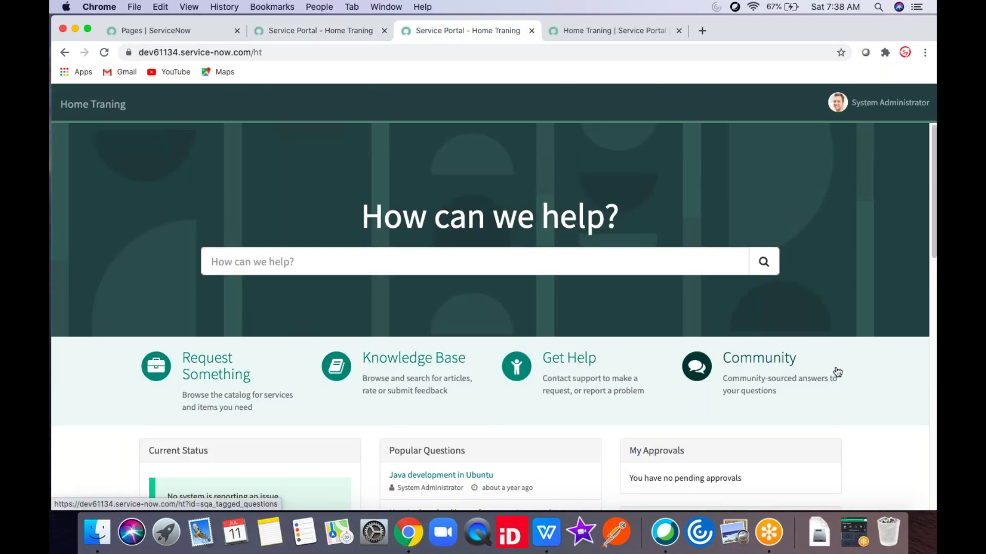
Open the La Jolla theme record from the Theme reference on the Home Traning portal record.
{"action": "left_click", "coordinate": [576, 30]}
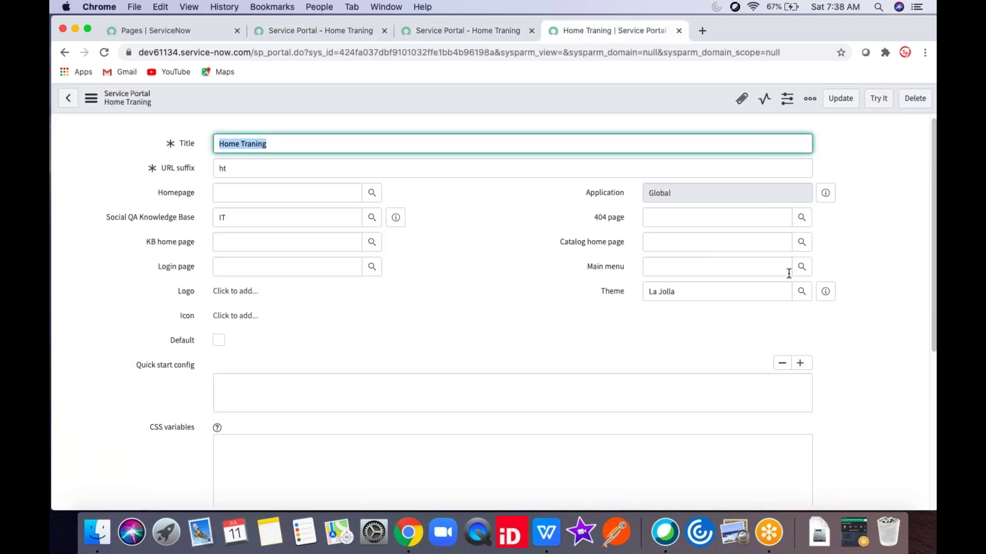
{"action": "left_click", "coordinate": [825, 295]}
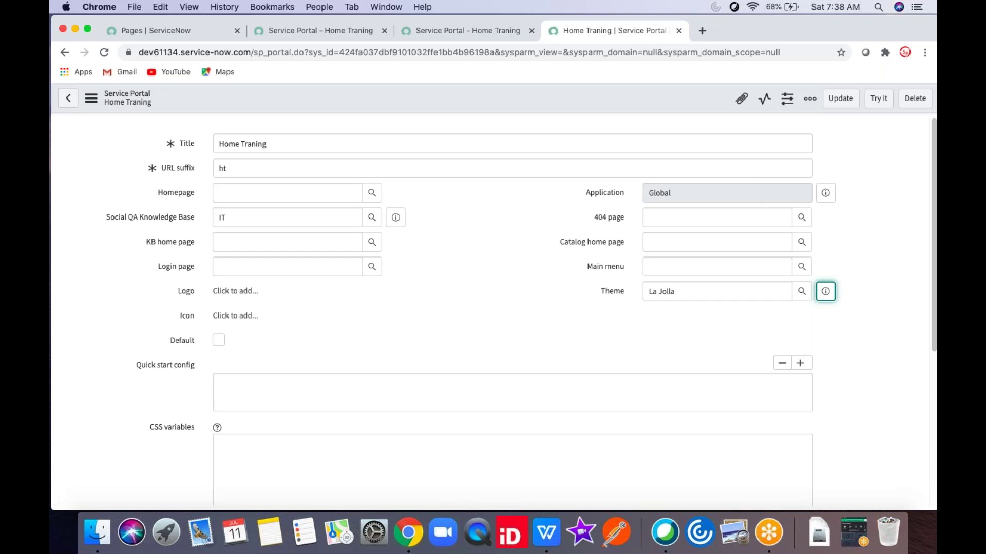
{"action": "left_click", "coordinate": [828, 295]}
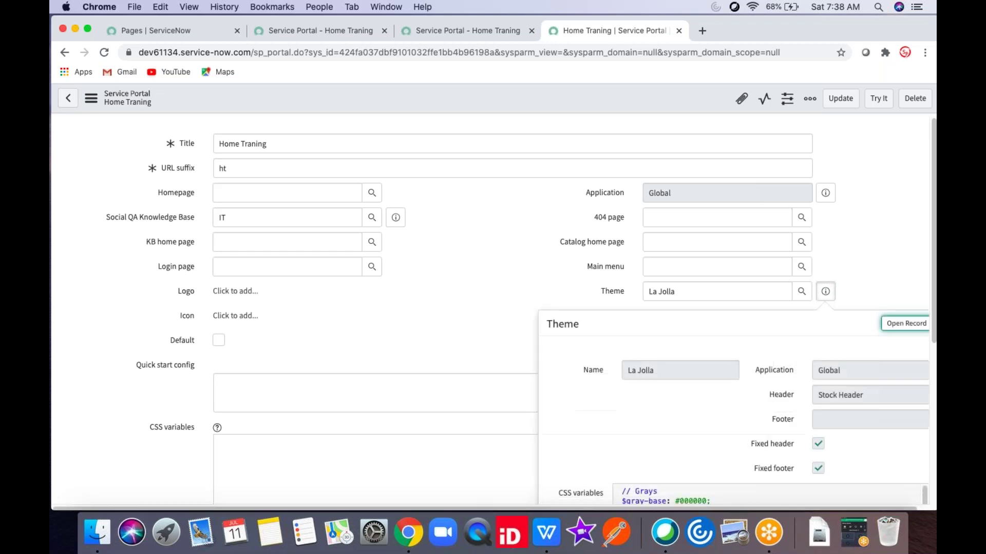
{"action": "left_click", "coordinate": [890, 327]}
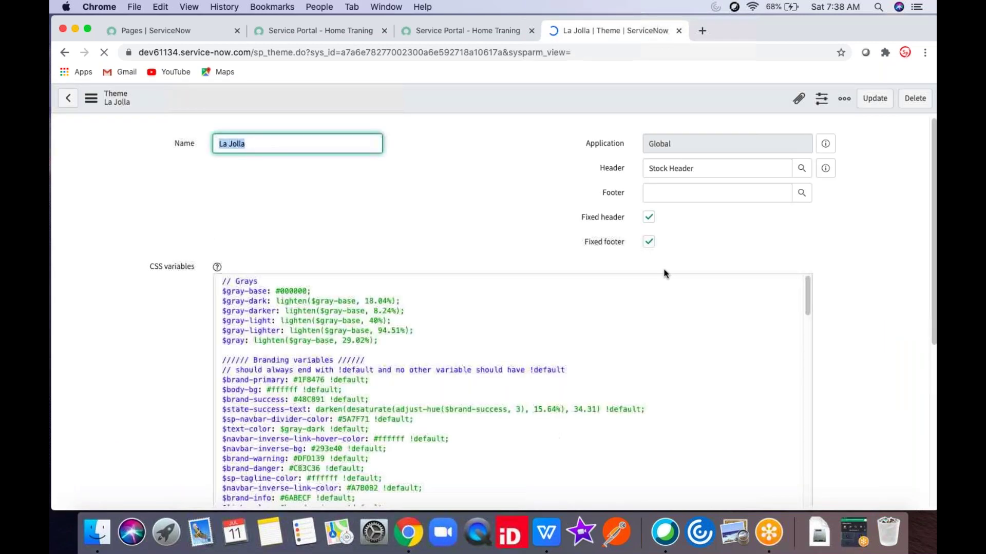
Copy the Stock Header value from the La Jolla theme, clear its Header field and save the record.
{"action": "key", "text": "Tab"}
{"action": "key", "text": "super+c"}
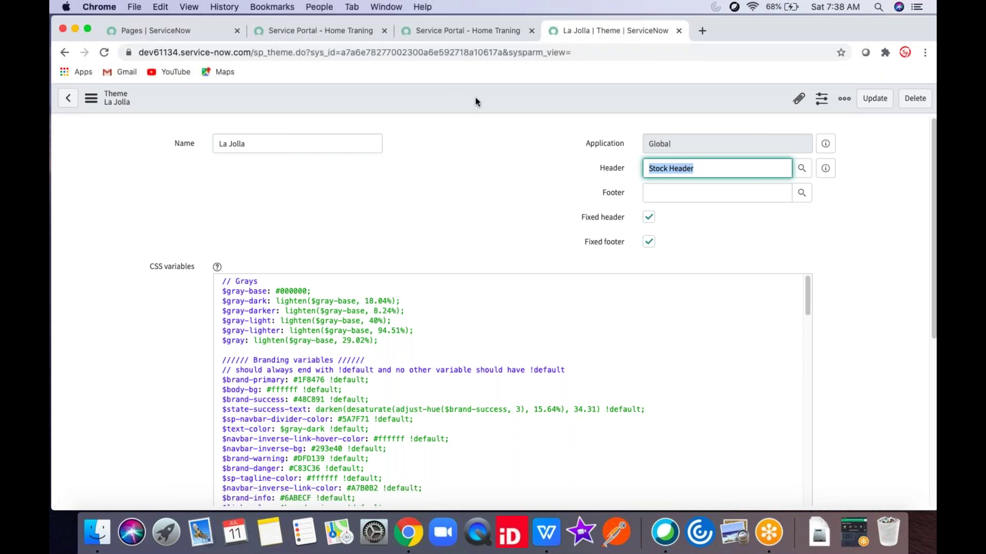
{"action": "left_click", "coordinate": [436, 32]}
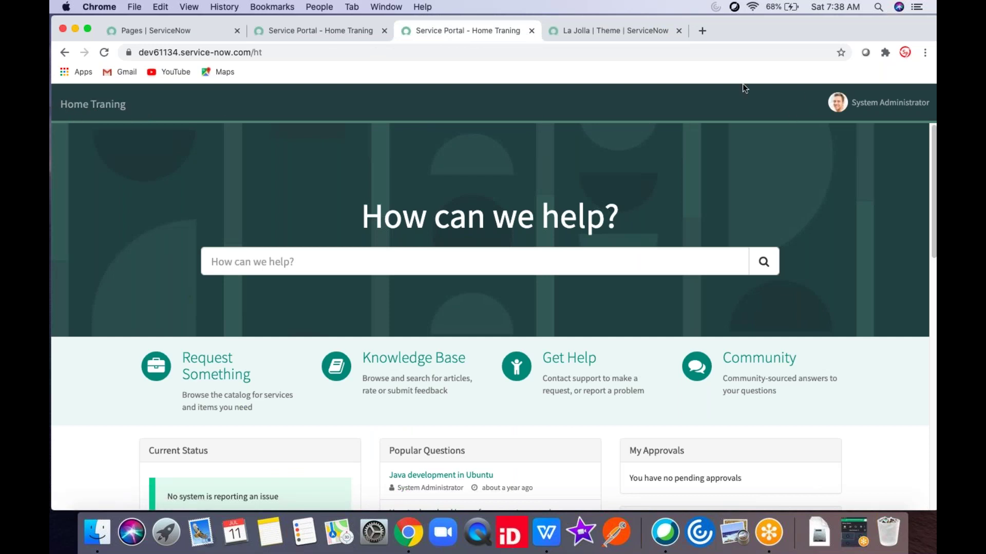
{"action": "left_click", "coordinate": [578, 33]}
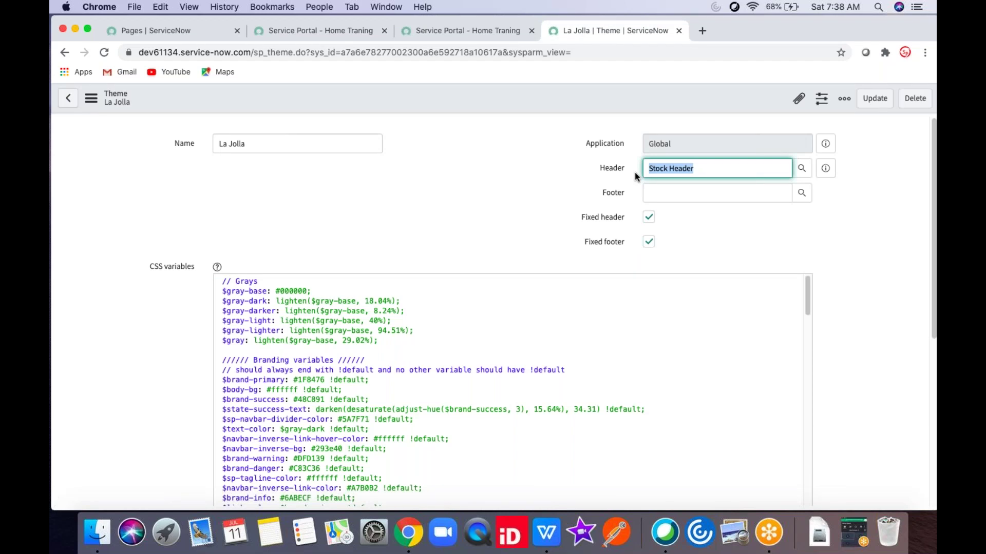
{"action": "key", "text": "BackSpace"}
{"action": "right_click", "coordinate": [530, 100]}
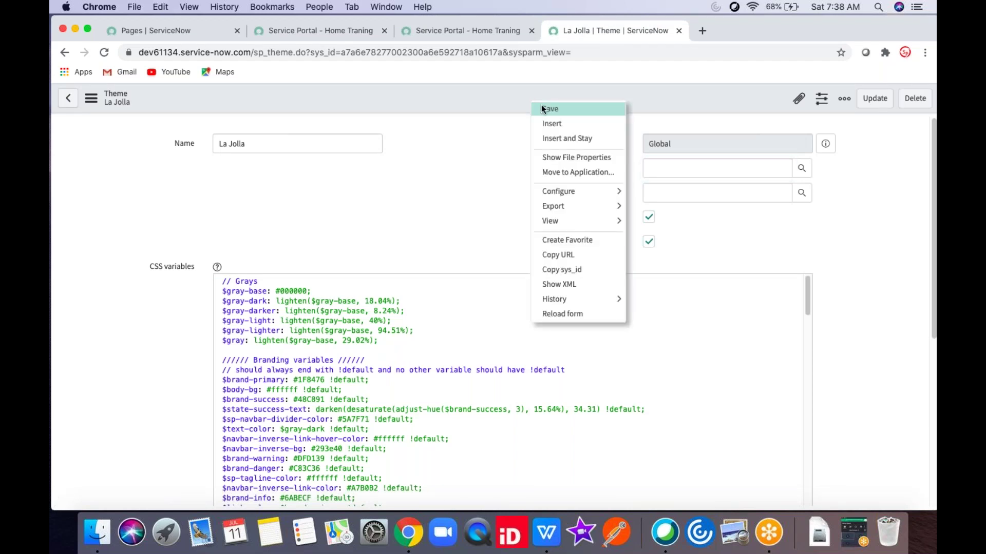
{"action": "left_click", "coordinate": [541, 104]}
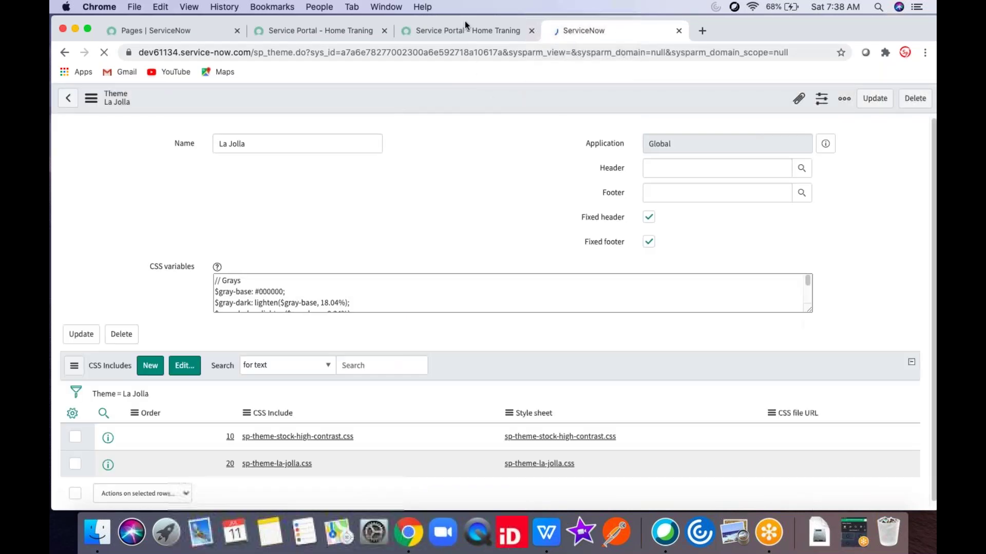
Reload the ht portal page to check how it looks without a theme header.
{"action": "left_click", "coordinate": [465, 29]}
{"action": "key", "text": "super+l"}
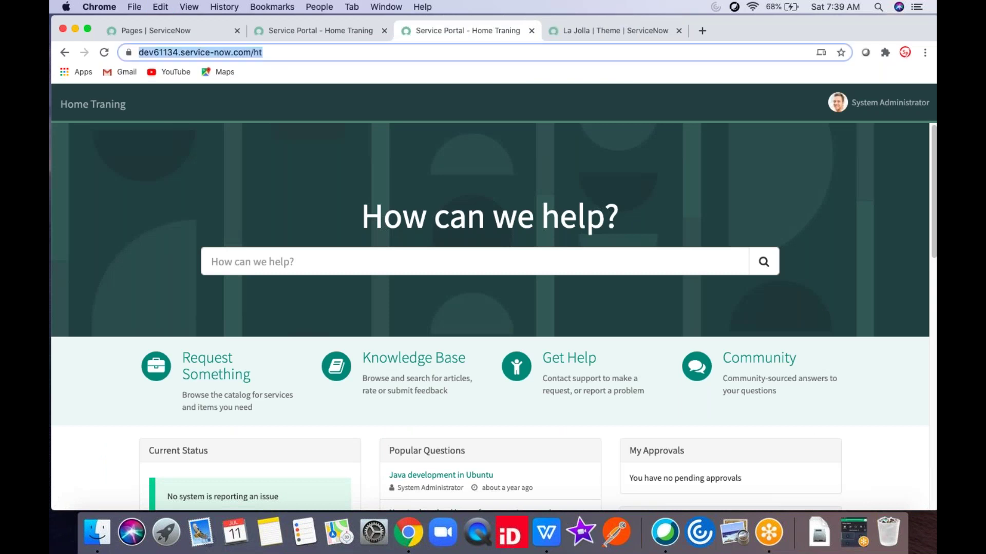
{"action": "key", "text": "Return"}
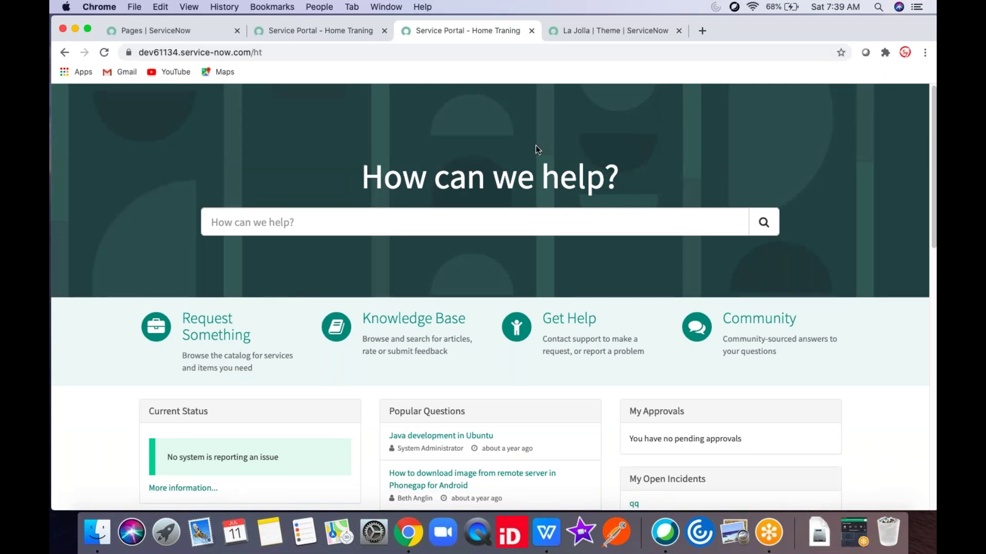
Restore Stock Header as the La Jolla theme's header and save the record.
{"action": "left_click", "coordinate": [595, 32]}
{"action": "left_click", "coordinate": [683, 171]}
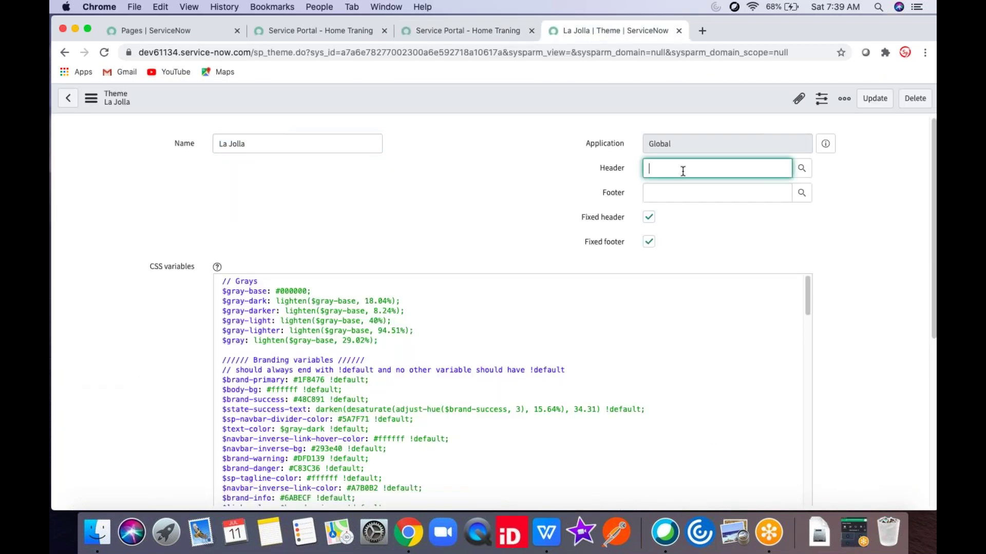
{"action": "key", "text": "super+v"}
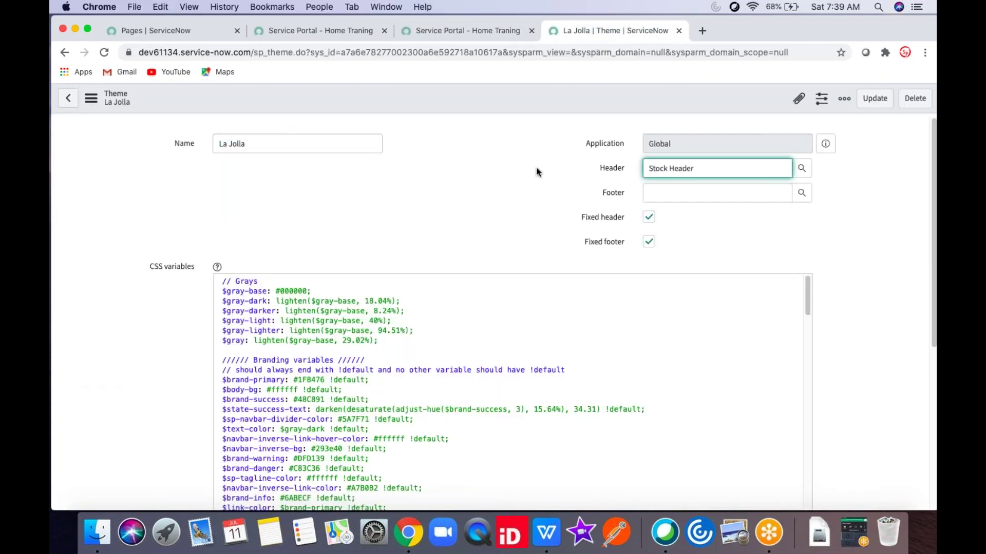
{"action": "right_click", "coordinate": [538, 99]}
{"action": "left_click", "coordinate": [552, 103]}
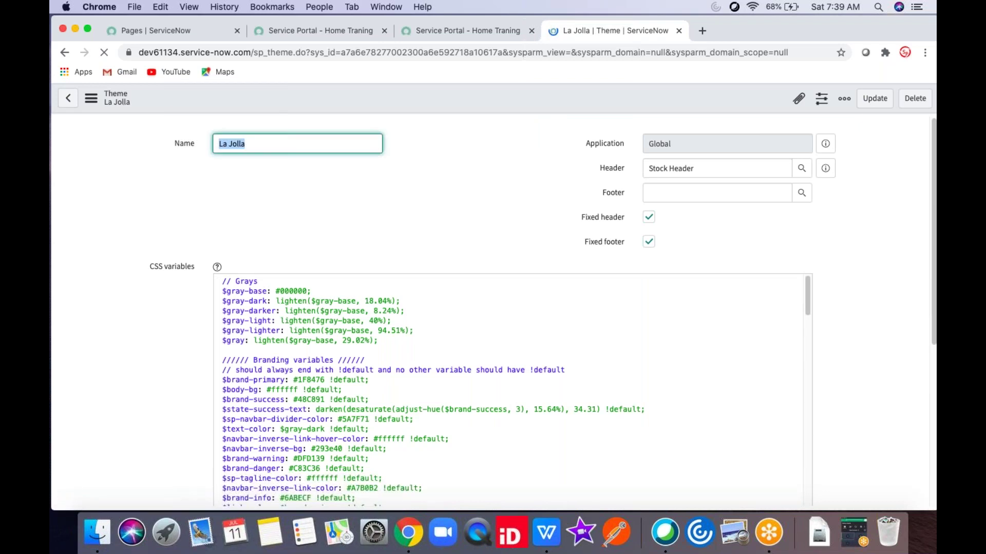
Reload the ht portal page and examine how its header behaves while the page scrolls.
{"action": "left_click", "coordinate": [477, 31]}
{"action": "left_click", "coordinate": [104, 52]}
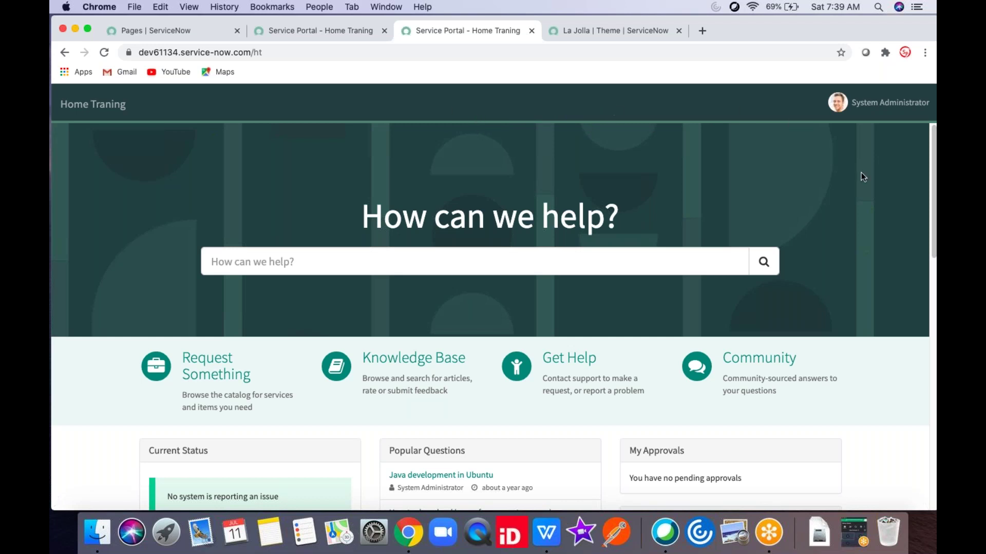
{"action": "scroll", "coordinate": [931, 205], "scroll_direction": "down", "scroll_amount": 10}
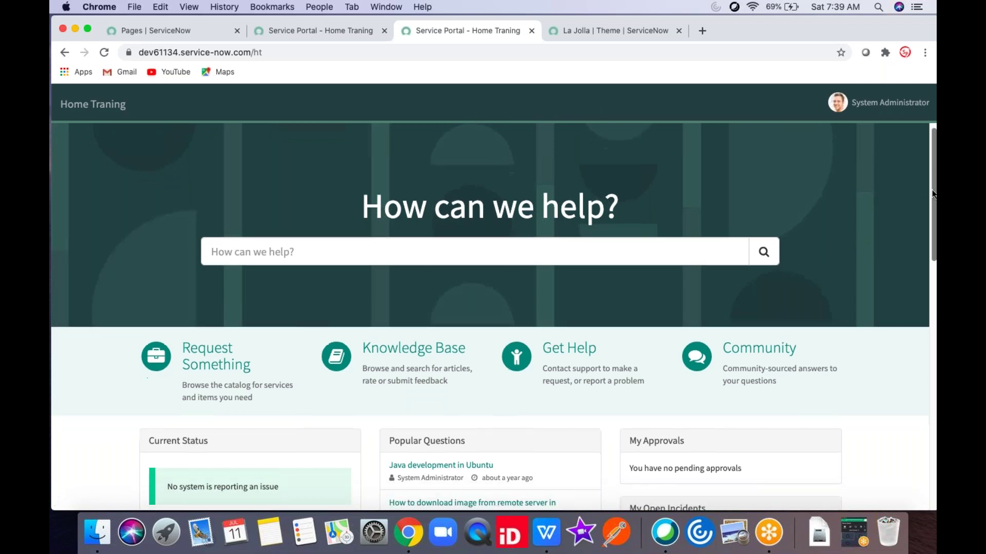
{"action": "scroll", "coordinate": [930, 245], "scroll_direction": "up", "scroll_amount": 10}
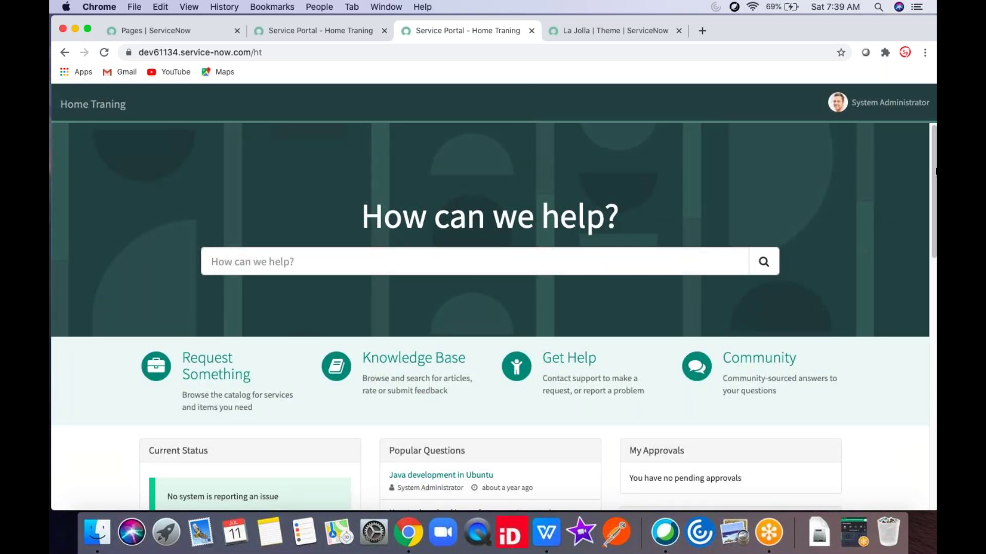
{"action": "scroll", "coordinate": [930, 190], "scroll_direction": "down", "scroll_amount": 10}
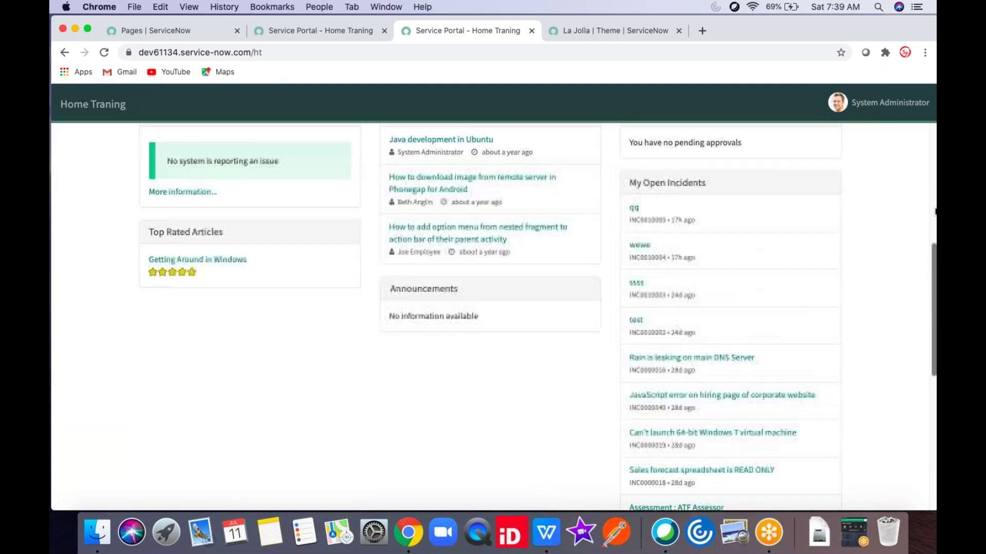
{"action": "scroll", "coordinate": [931, 190], "scroll_direction": "up", "scroll_amount": 10}
Turn off Fixed header on the La Jolla theme and save the record.
{"action": "left_click", "coordinate": [581, 31]}
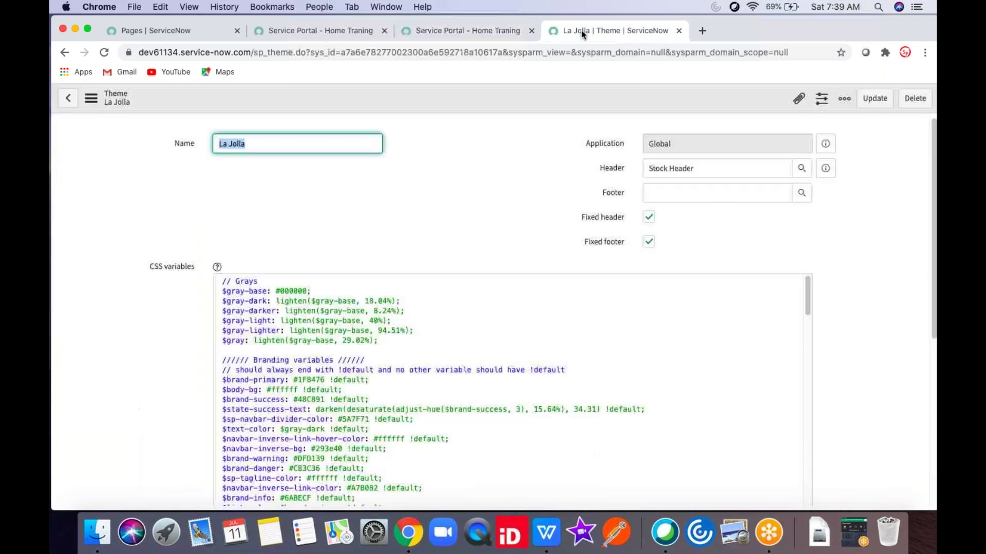
{"action": "left_click", "coordinate": [648, 216]}
{"action": "right_click", "coordinate": [512, 98]}
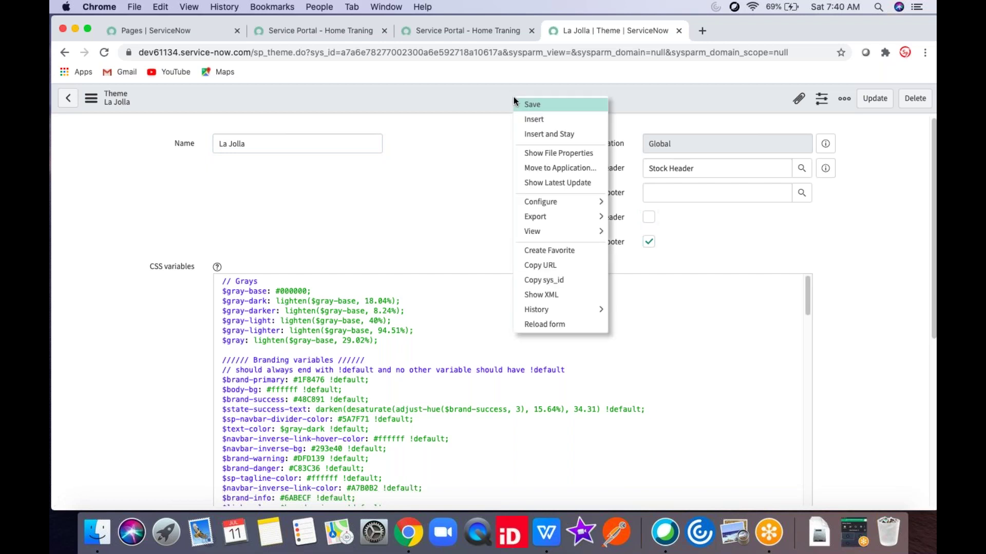
{"action": "left_click", "coordinate": [516, 102]}
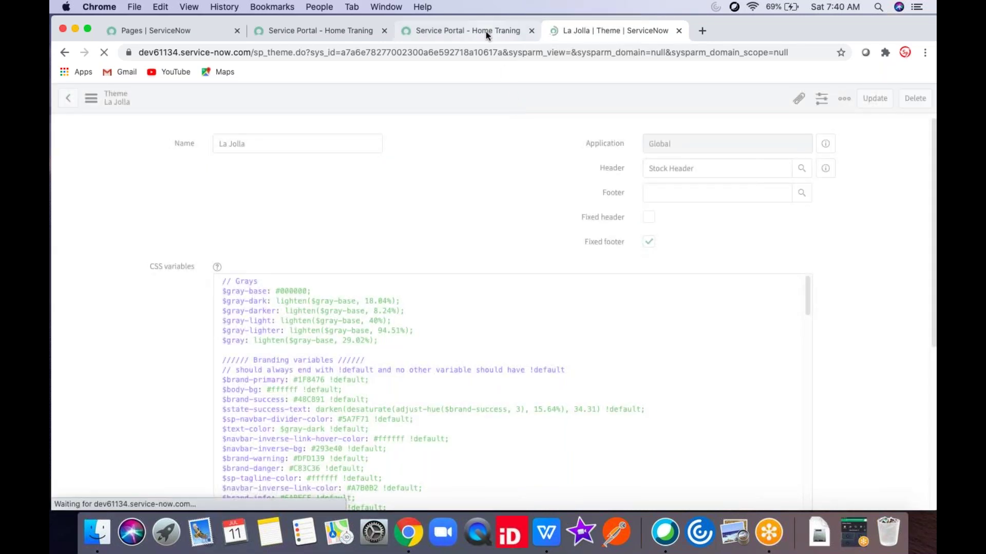
Reload the ht portal page to check its scrolling behaviour with the unfixed header.
{"action": "left_click", "coordinate": [485, 31]}
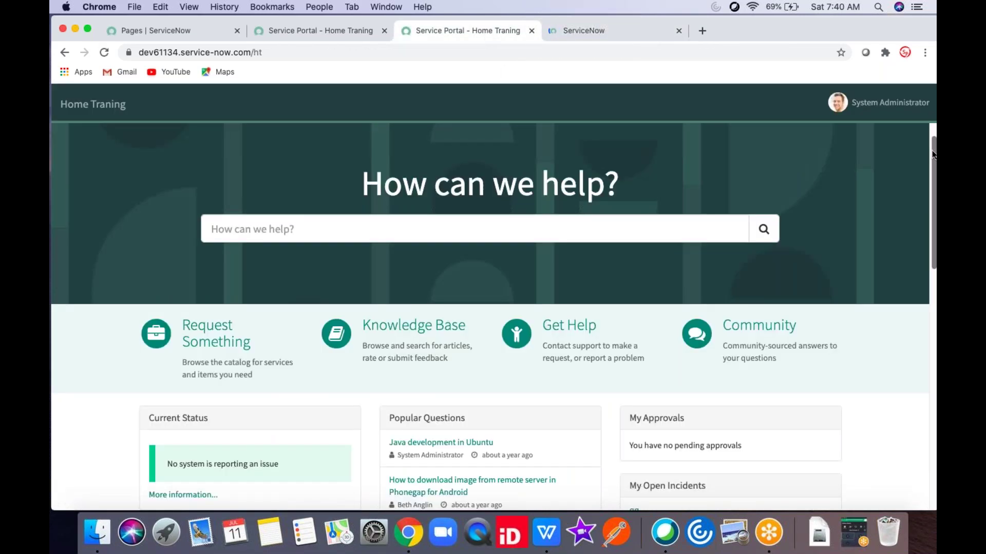
{"action": "scroll", "coordinate": [933, 154], "scroll_direction": "down", "scroll_amount": 5}
{"action": "left_click", "coordinate": [104, 53]}
{"action": "left_click", "coordinate": [105, 54]}
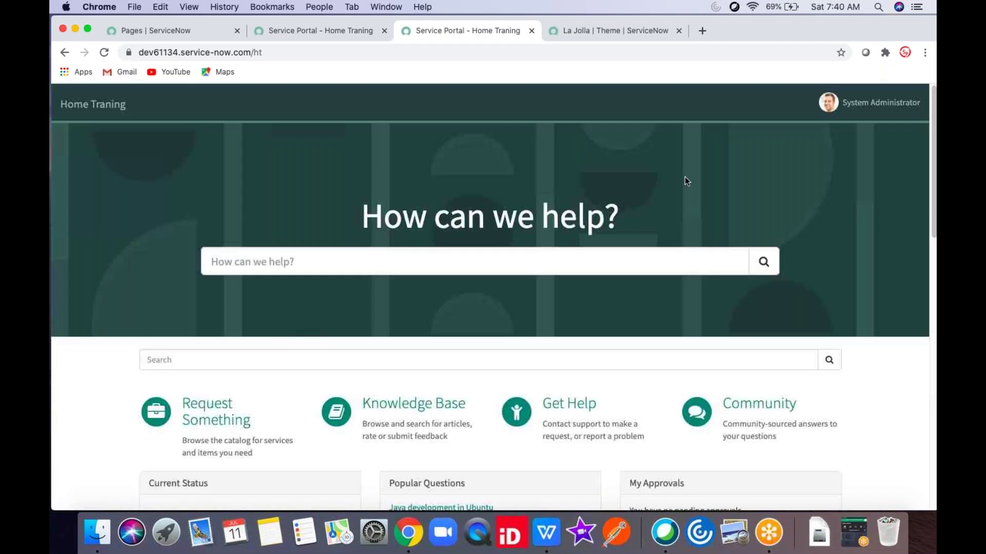
{"action": "mouse_move", "coordinate": [933, 121]}
{"action": "left_mouse_down"}
{"action": "mouse_move", "coordinate": [933, 290]}
{"action": "mouse_move", "coordinate": [933, 123]}
{"action": "left_mouse_up"}
Open the Stock Header record from the La Jolla theme and examine its HTML template, CSS and link script.
{"action": "left_click", "coordinate": [622, 36]}
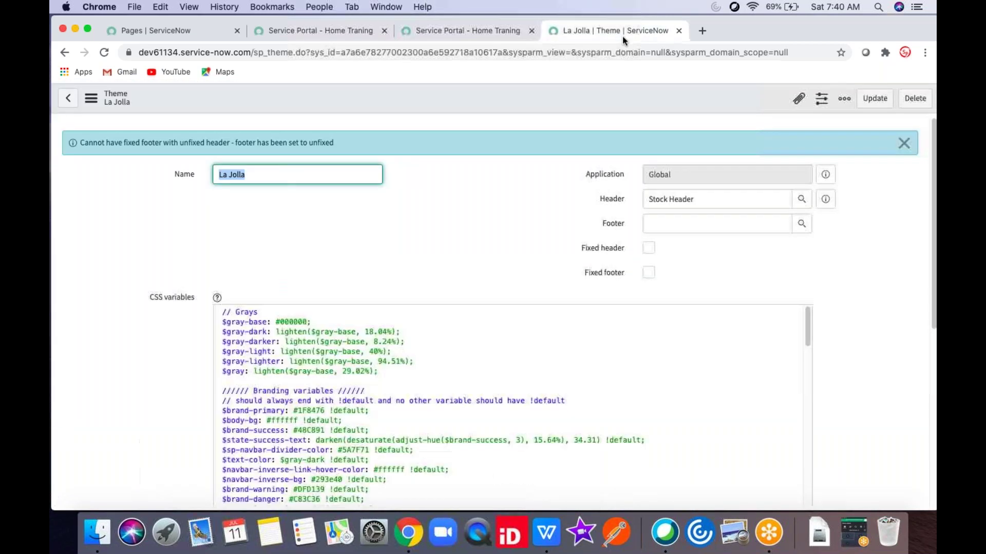
{"action": "left_click", "coordinate": [757, 226]}
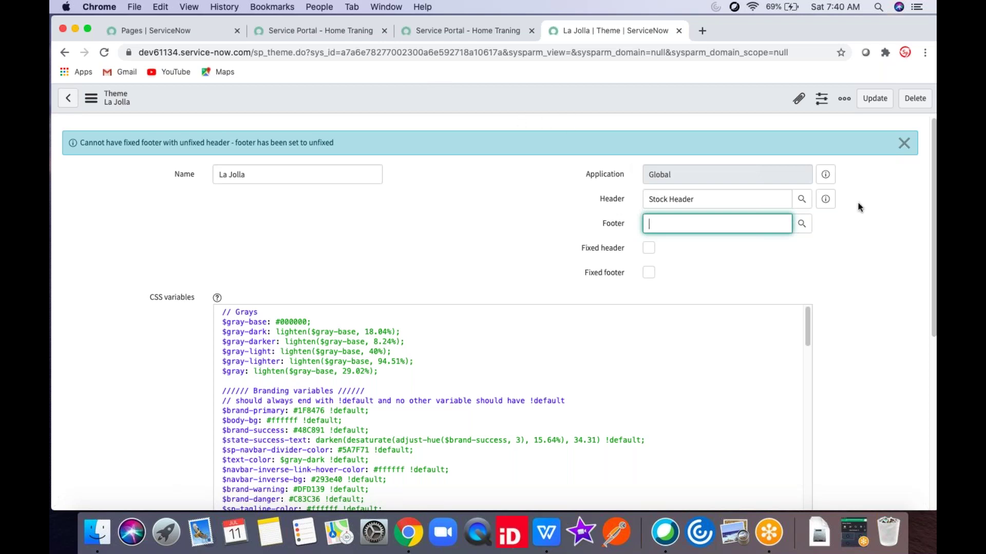
{"action": "left_click", "coordinate": [825, 200]}
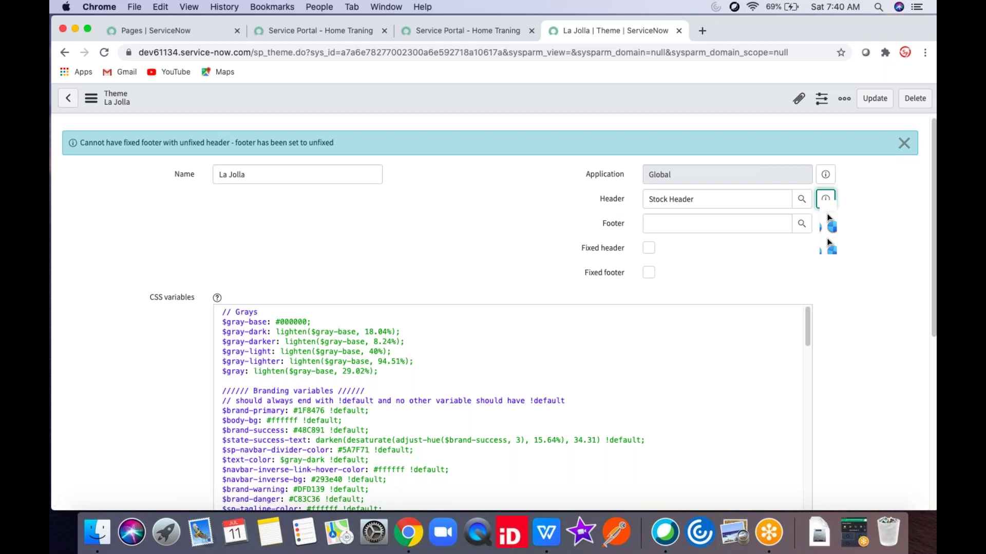
{"action": "left_click", "coordinate": [906, 232]}
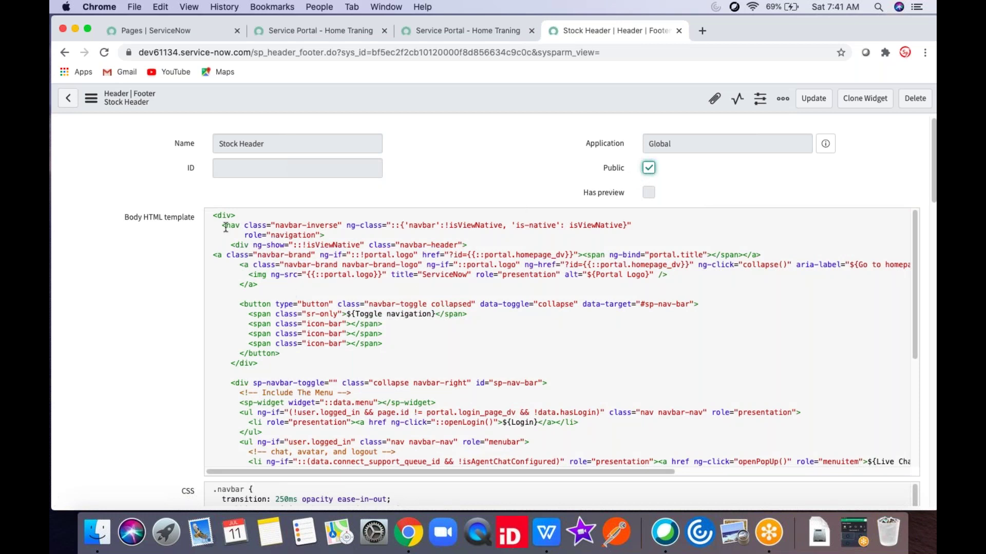
{"action": "left_click_drag", "start_coordinate": [240, 245], "coordinate": [347, 471]}
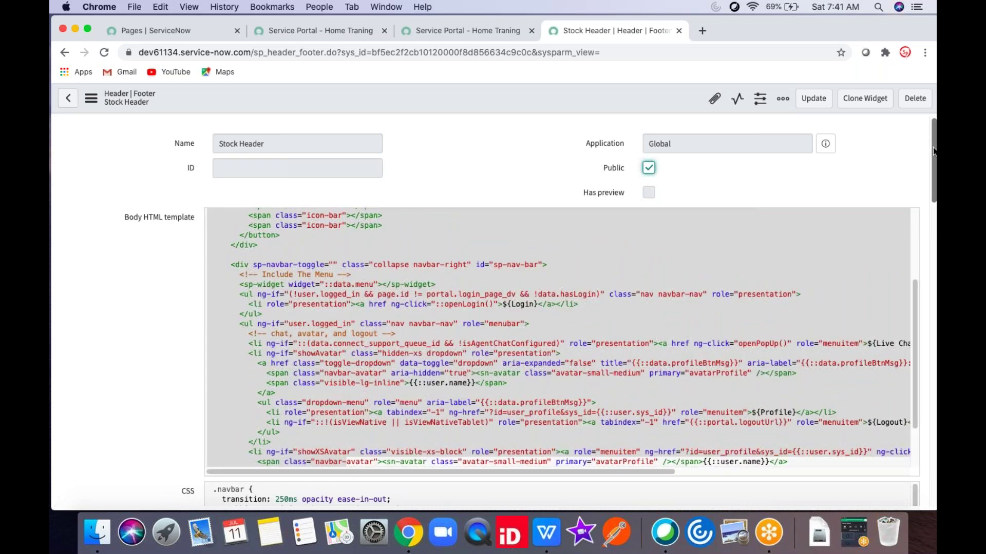
{"action": "left_click_drag", "start_coordinate": [933, 150], "coordinate": [923, 415]}
{"action": "scroll", "coordinate": [923, 414], "scroll_direction": "down", "scroll_amount": 5}
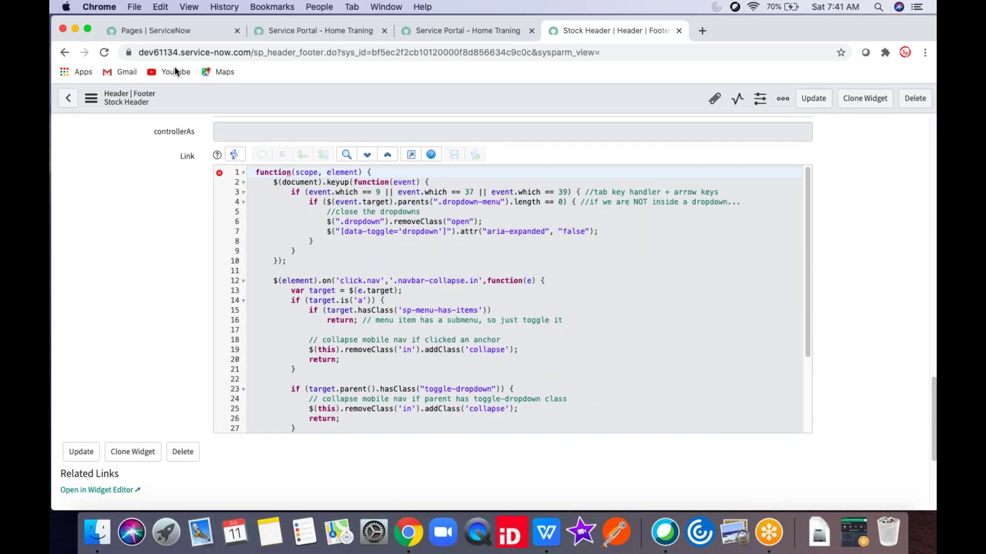
Return to the La Jolla theme record and look through its CSS variables.
{"action": "left_click", "coordinate": [64, 53]}
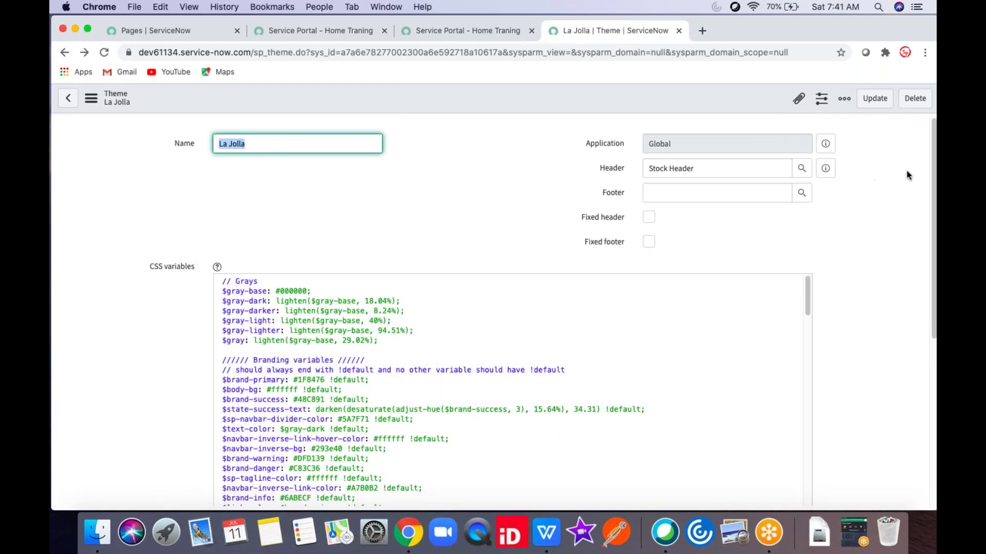
{"action": "scroll", "coordinate": [908, 175], "scroll_direction": "down", "scroll_amount": 3}
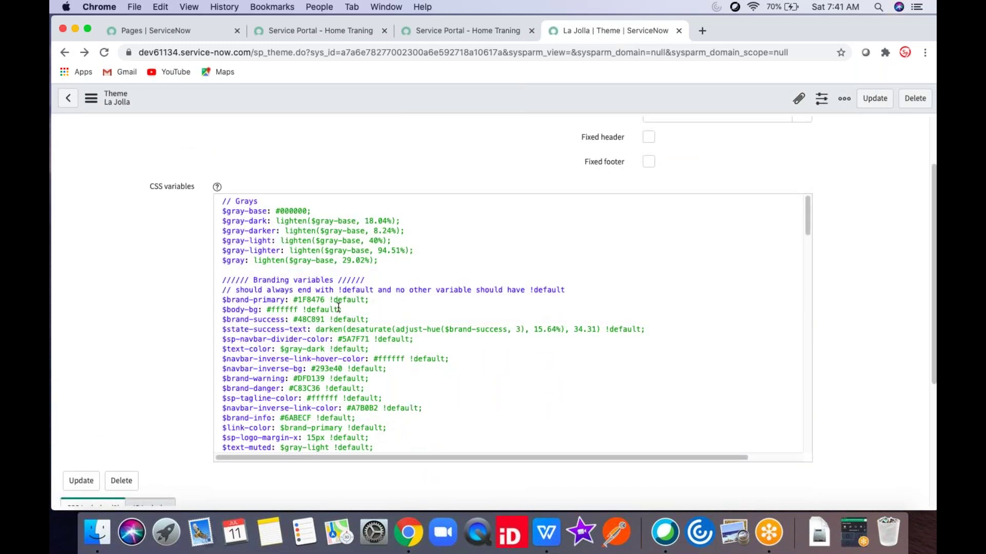
{"action": "left_click_drag", "start_coordinate": [808, 218], "coordinate": [806, 451]}
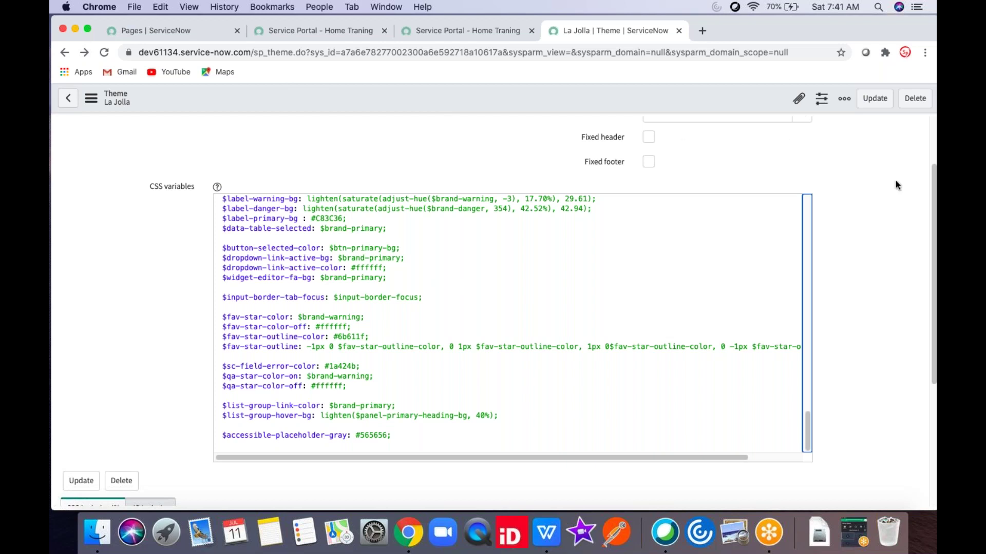
{"action": "scroll", "coordinate": [926, 171], "scroll_direction": "up", "scroll_amount": 3}
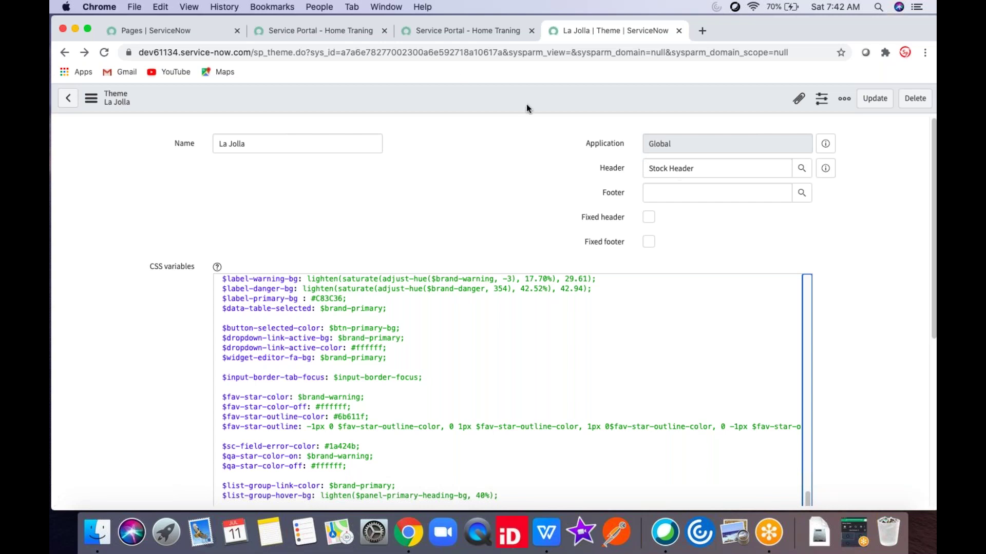
Return from the La Jolla theme to the Home Traning portal record.
{"action": "left_click", "coordinate": [450, 32]}
{"action": "left_click", "coordinate": [457, 30]}
{"action": "left_click", "coordinate": [598, 34]}
{"action": "left_click", "coordinate": [65, 53]}
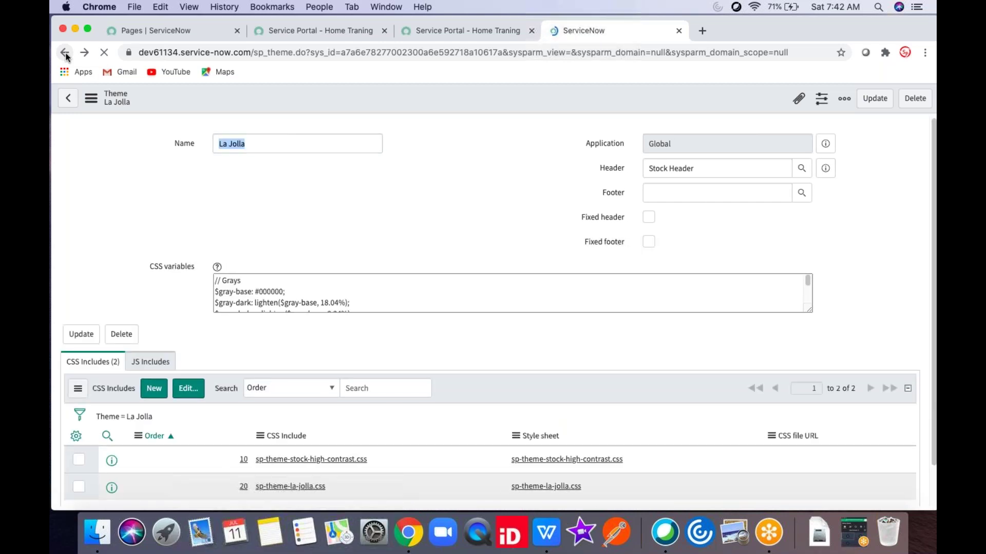
{"action": "left_click", "coordinate": [64, 52]}
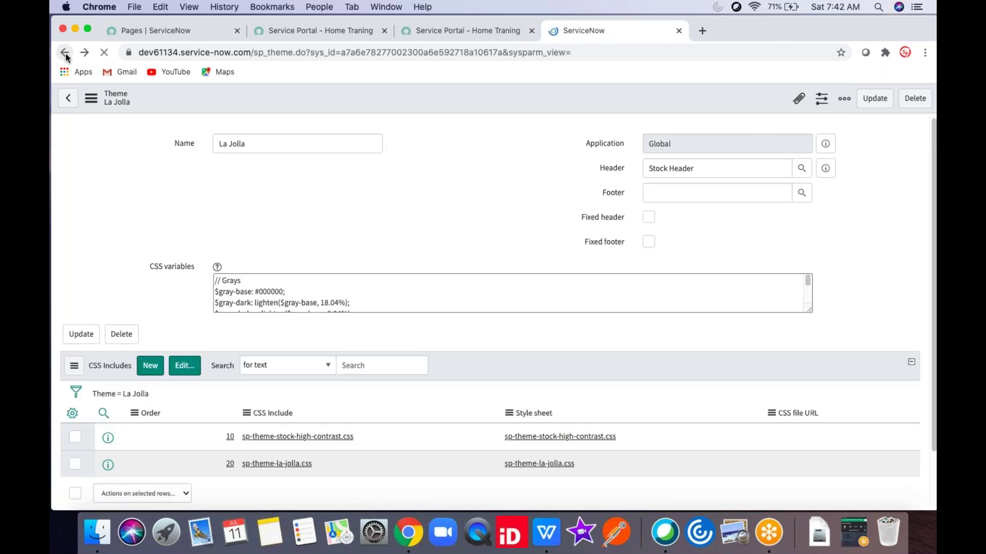
{"action": "left_click", "coordinate": [64, 53]}
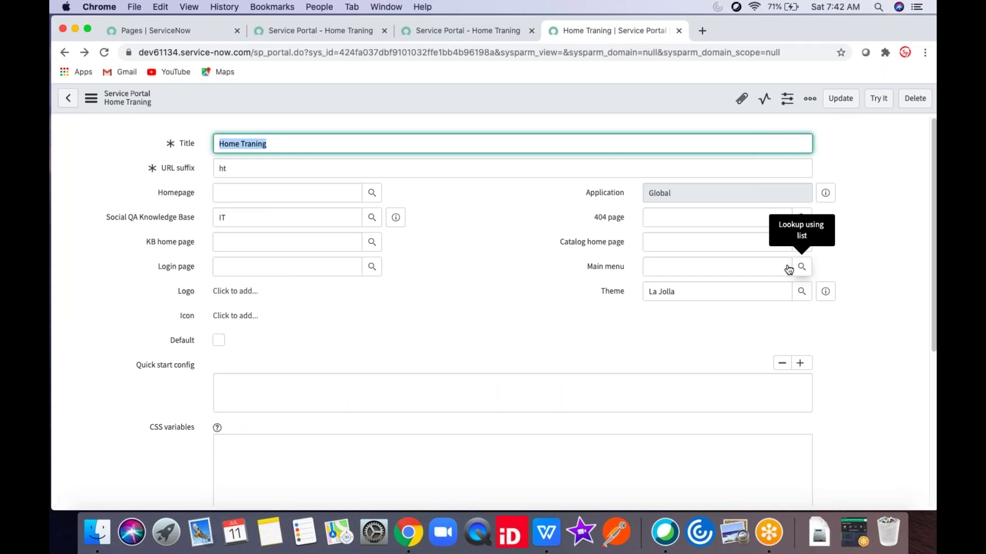
Load the sp portal page and compare its header menu with that of the ht portal page.
{"action": "left_click", "coordinate": [440, 31]}
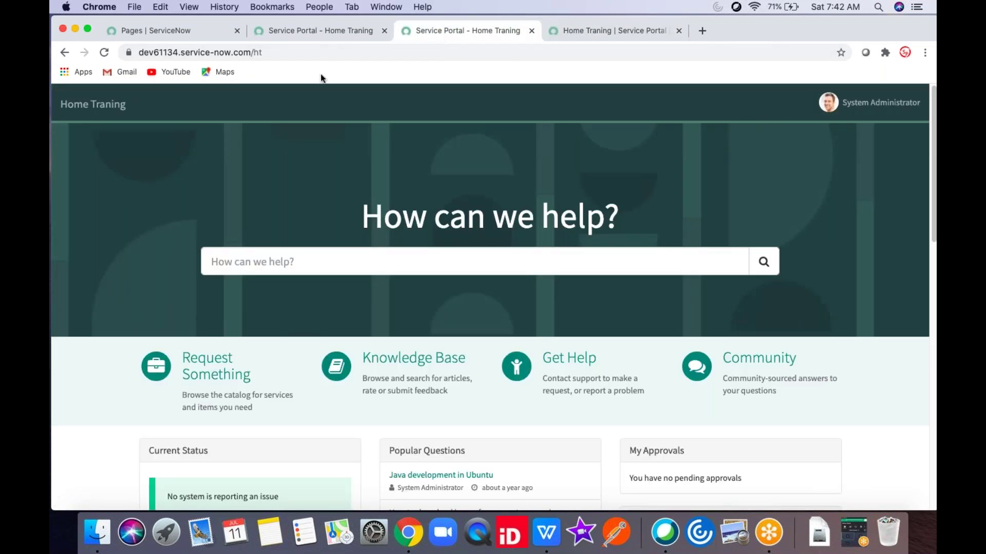
{"action": "left_click", "coordinate": [278, 29]}
{"action": "left_click_drag", "start_coordinate": [294, 51], "coordinate": [344, 53]}
{"action": "type", "text": "sp"}
{"action": "key", "text": "Return"}
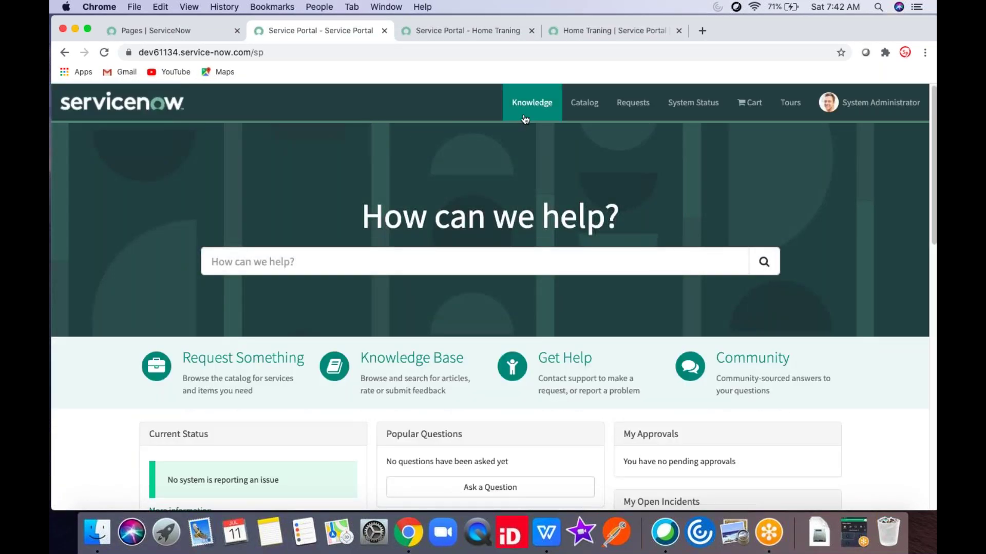
{"action": "left_click", "coordinate": [483, 30]}
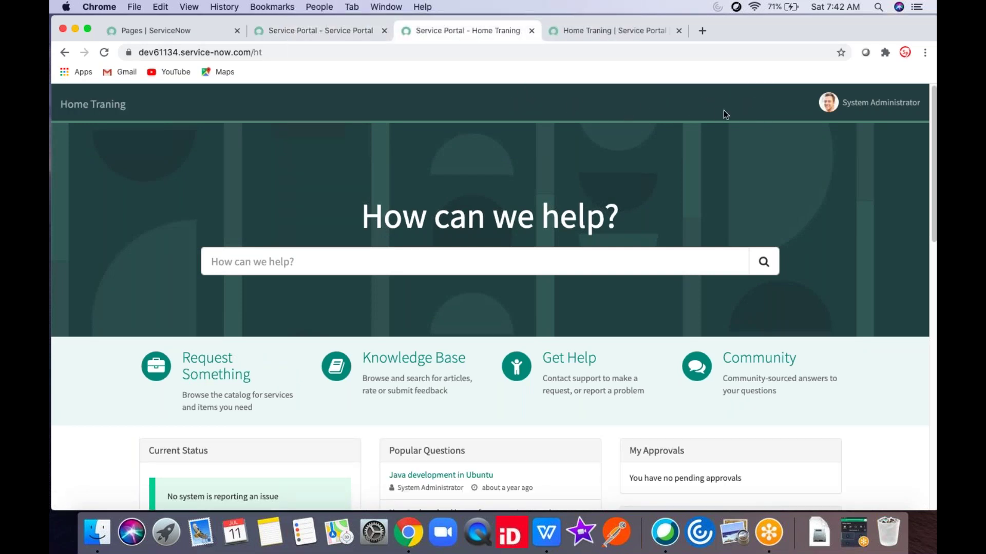
Set the Home Traning portal's main menu to SP Header Menu and save the record.
{"action": "left_click", "coordinate": [594, 34]}
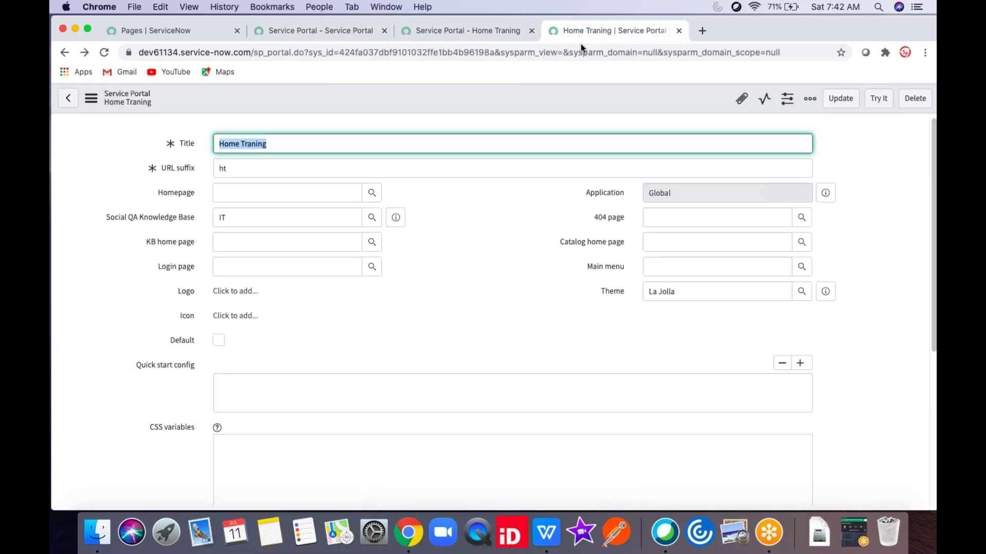
{"action": "left_click", "coordinate": [803, 274]}
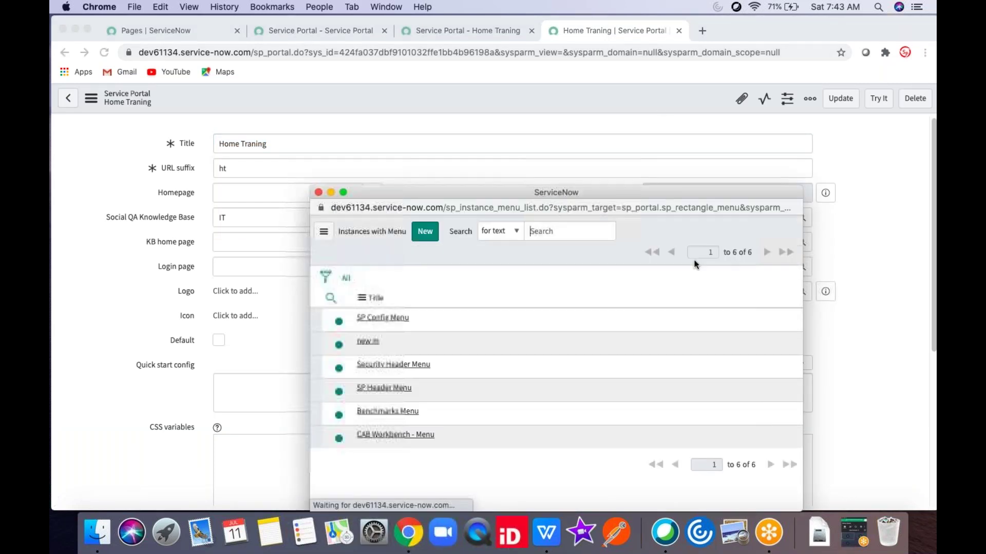
{"action": "left_click_drag", "start_coordinate": [673, 194], "coordinate": [659, 131]}
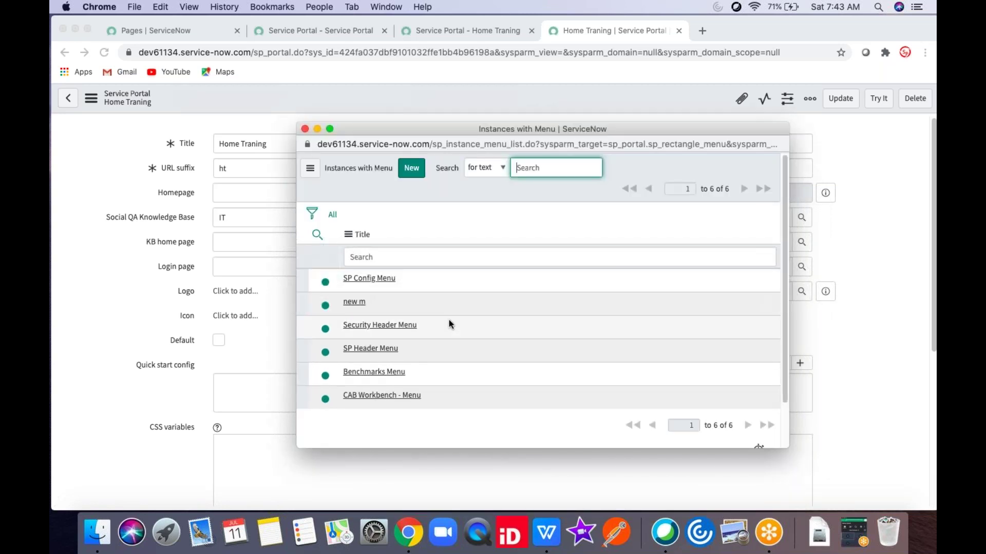
{"action": "left_click", "coordinate": [387, 351]}
{"action": "right_click", "coordinate": [492, 99]}
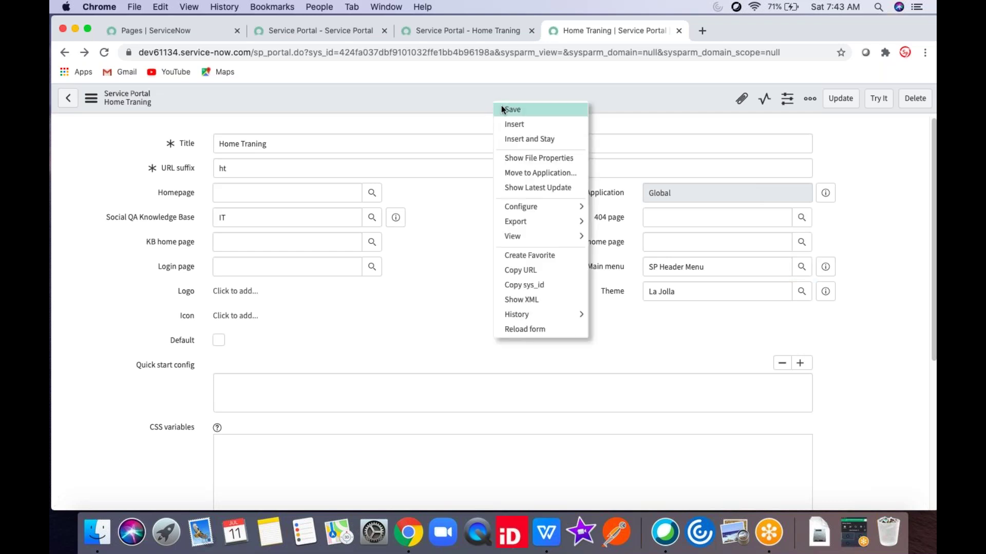
{"action": "left_click", "coordinate": [507, 108]}
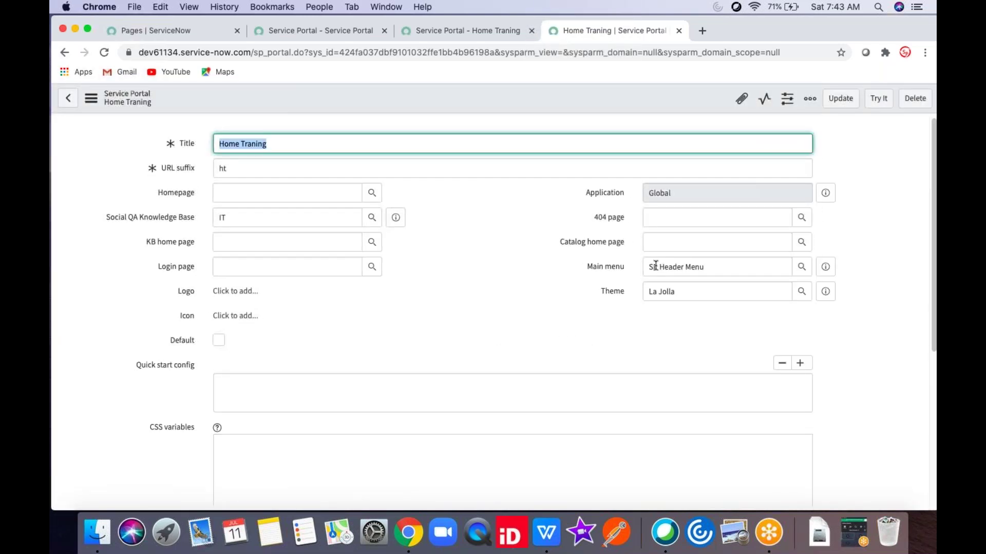
Reload the ht portal page to check its header menu and return to the Home Traning record.
{"action": "left_click", "coordinate": [453, 32]}
{"action": "left_click", "coordinate": [105, 54]}
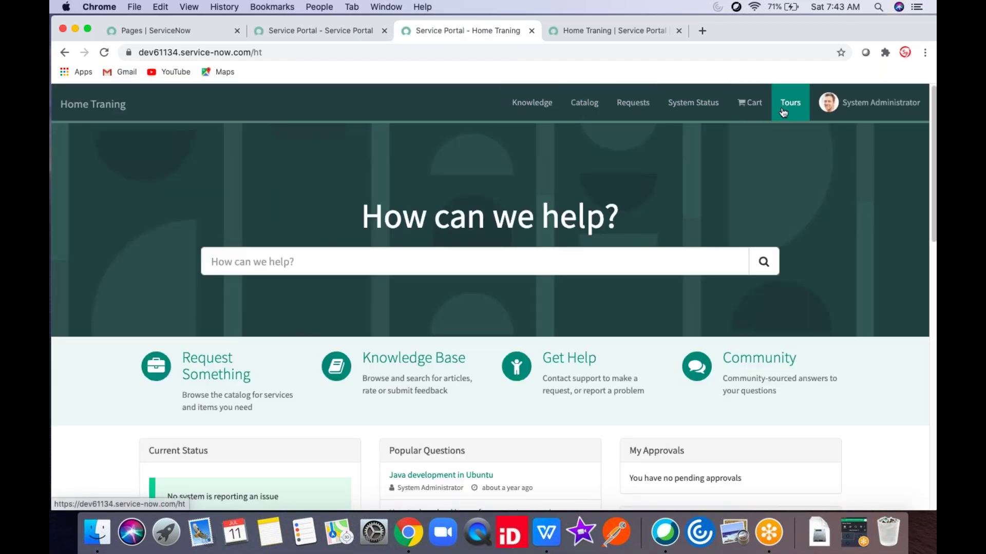
{"action": "left_click", "coordinate": [593, 31]}
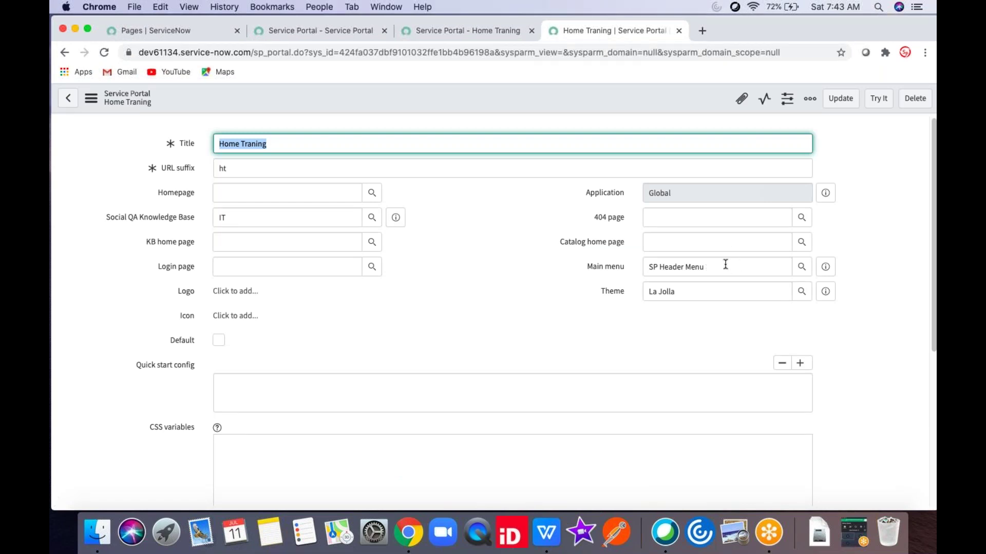
Open the SP Header Menu record from the portal record, examine its JSON options and widget, and return to the portal record.
{"action": "left_click", "coordinate": [725, 265]}
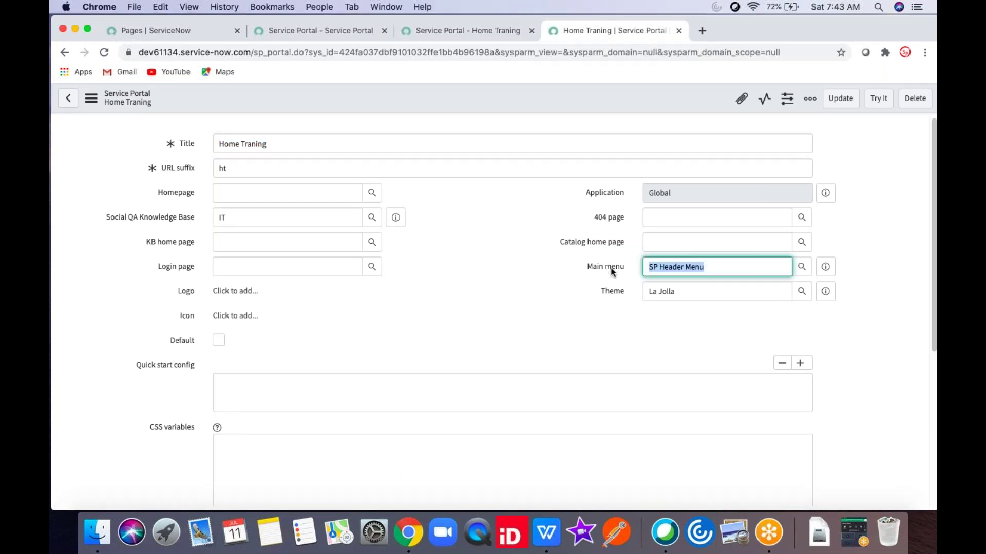
{"action": "left_click", "coordinate": [825, 267]}
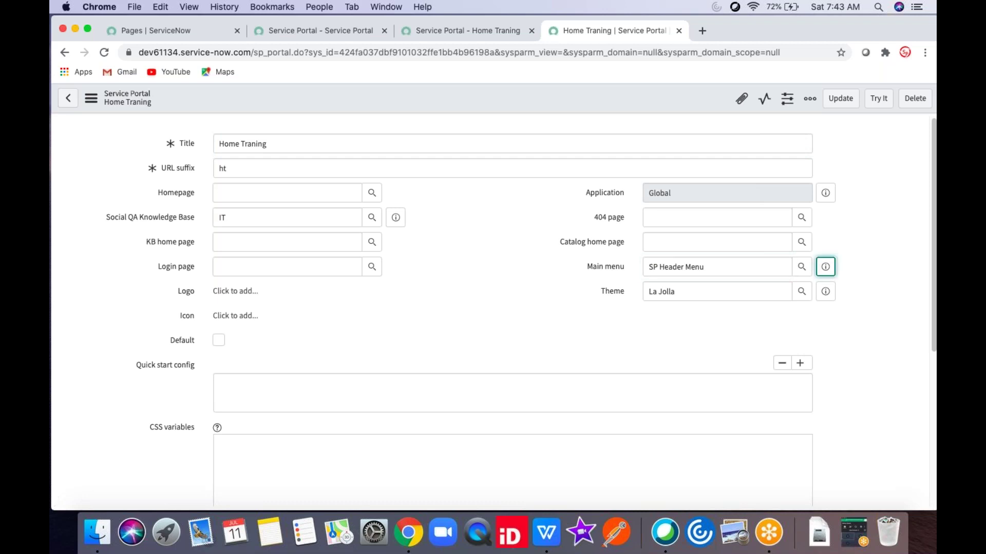
{"action": "left_click", "coordinate": [824, 271]}
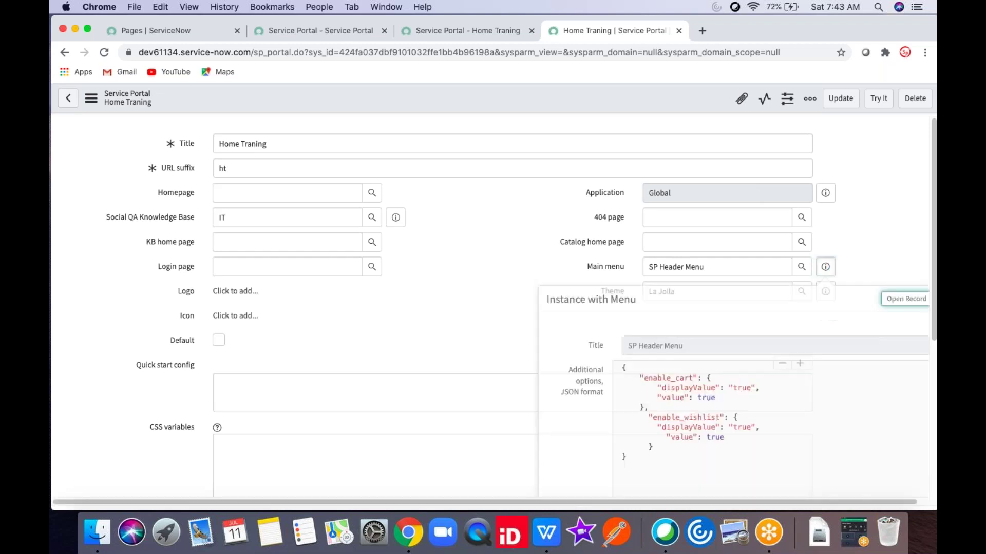
{"action": "left_click", "coordinate": [892, 303]}
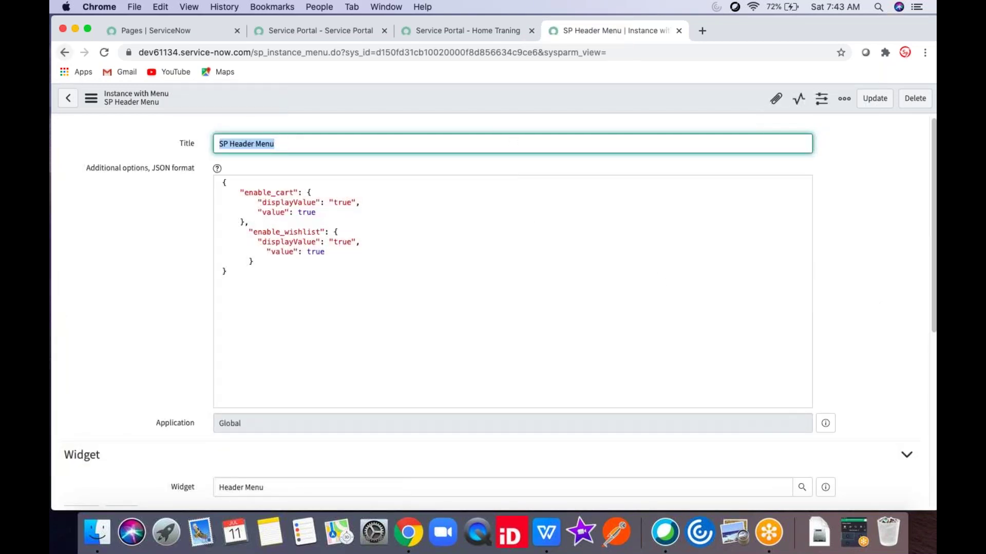
{"action": "left_click", "coordinate": [282, 485]}
{"action": "triple_click", "coordinate": [211, 487]}
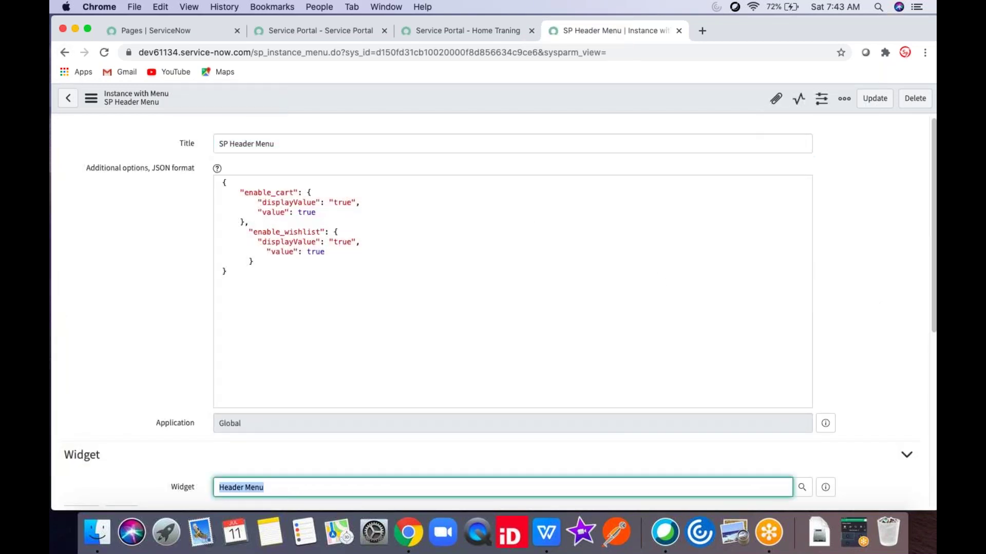
{"action": "left_click", "coordinate": [461, 34]}
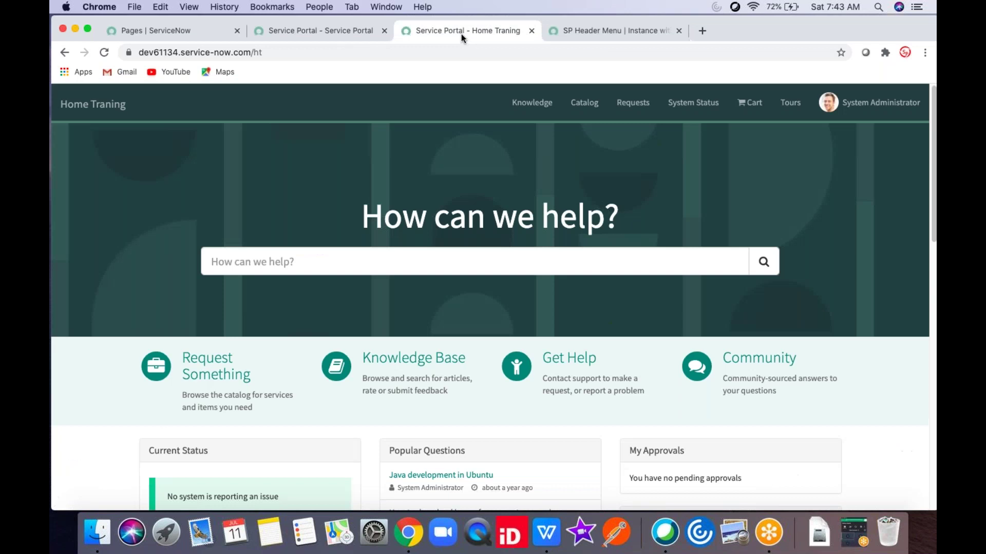
{"action": "left_click", "coordinate": [578, 38]}
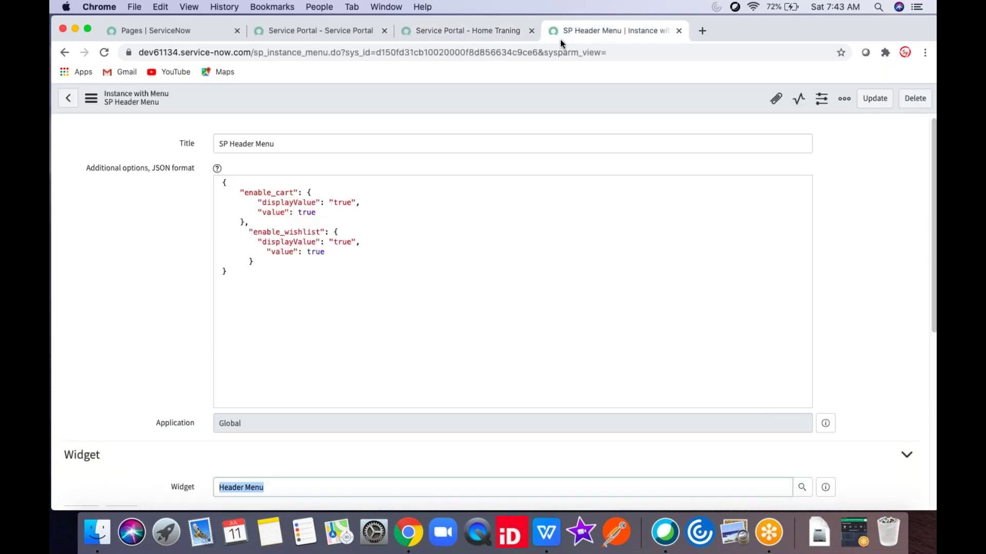
{"action": "left_click", "coordinate": [65, 52]}
Load the dev61134 instance's main page in place of the sp portal page.
{"action": "left_click", "coordinate": [306, 33]}
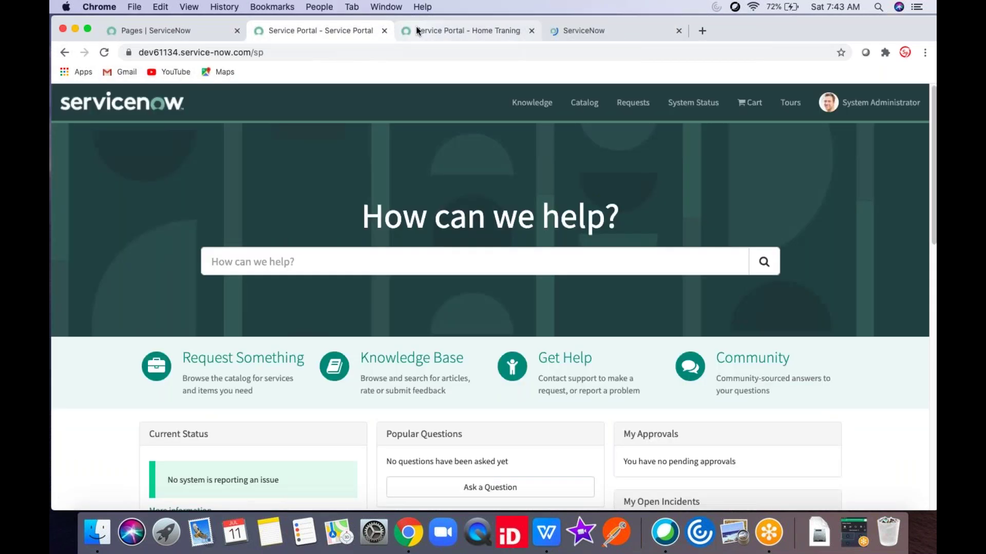
{"action": "left_click", "coordinate": [416, 28]}
{"action": "left_click", "coordinate": [292, 32]}
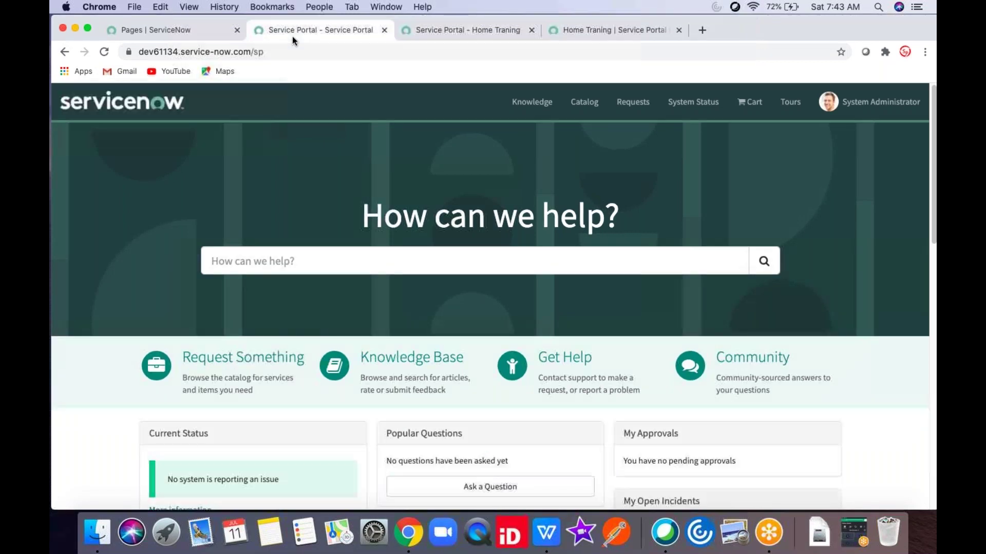
{"action": "left_click", "coordinate": [352, 49]}
{"action": "key", "text": "BackSpace"}
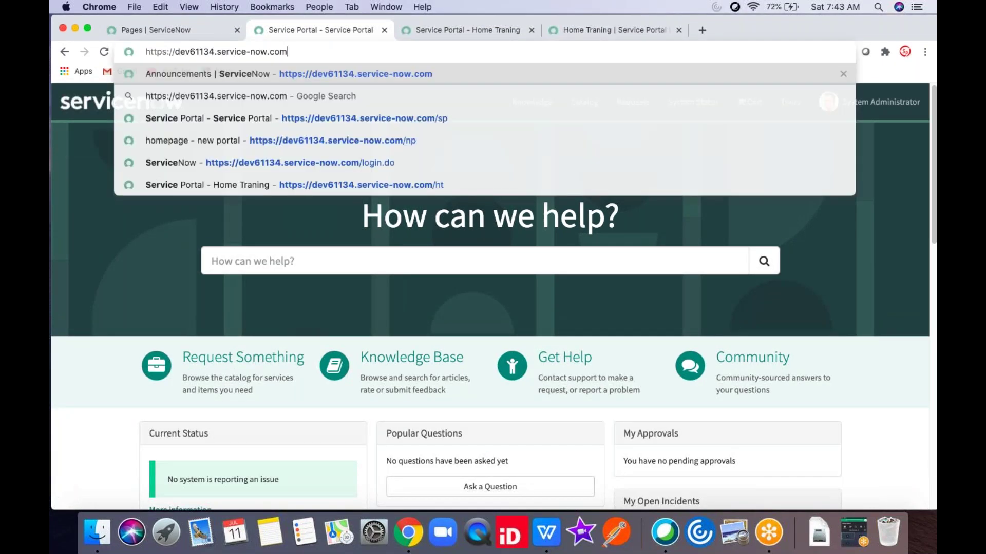
{"action": "key", "text": "Return"}
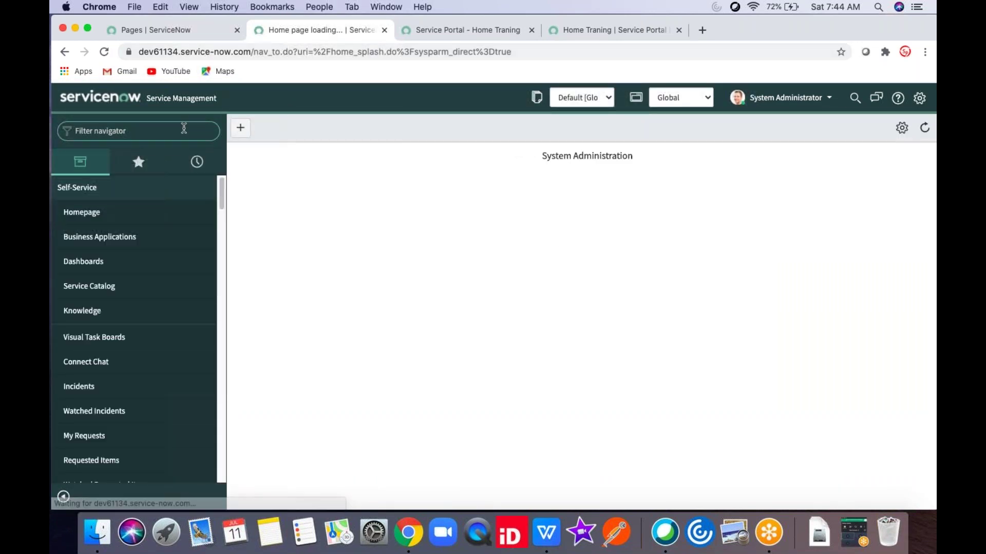
Filter the navigator for "service portal" and open the Menus list.
{"action": "type", "text": "service portal"}
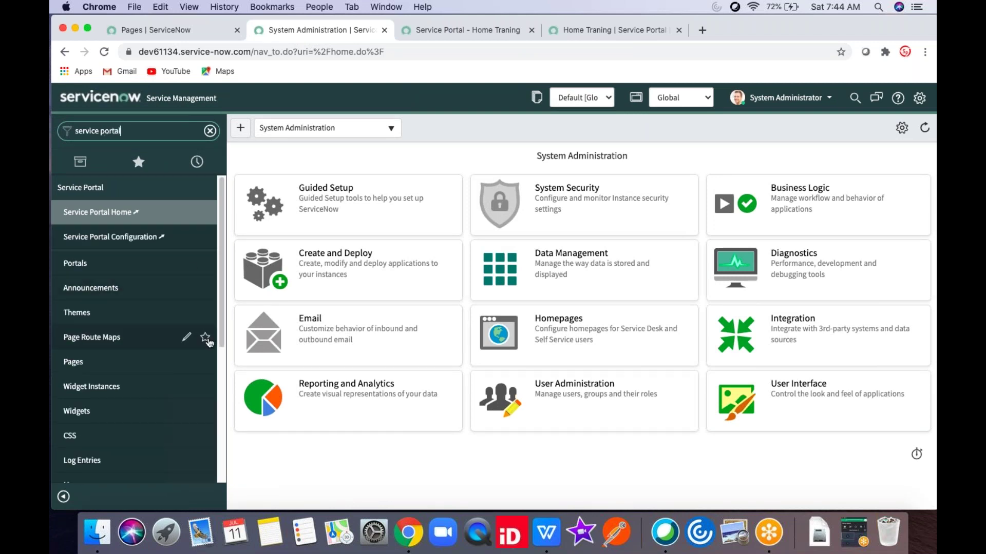
{"action": "scroll", "coordinate": [218, 277], "scroll_direction": "down", "scroll_amount": 2}
{"action": "scroll", "coordinate": [218, 278], "scroll_direction": "down", "scroll_amount": 5}
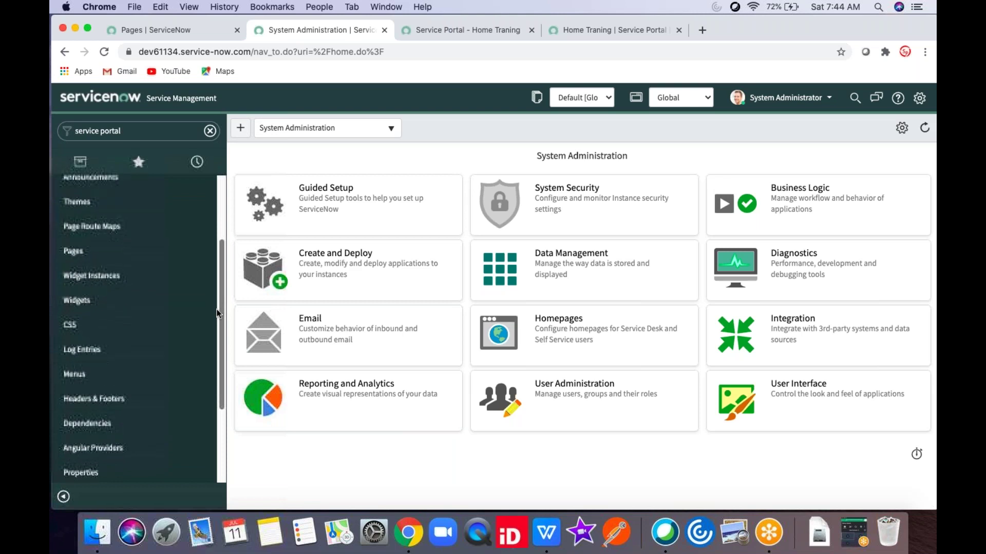
{"action": "scroll", "coordinate": [216, 319], "scroll_direction": "down", "scroll_amount": 4}
{"action": "left_click", "coordinate": [118, 293]}
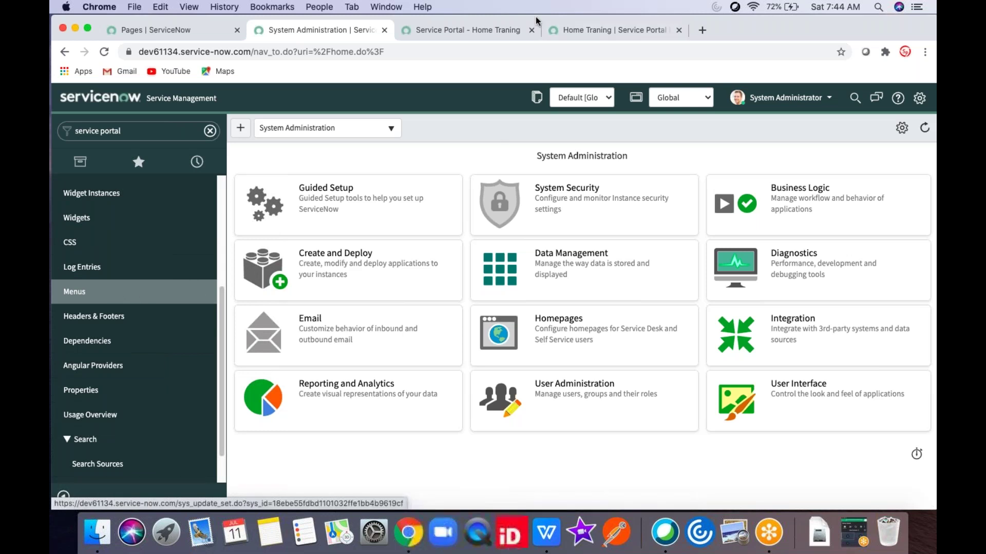
{"action": "left_click", "coordinate": [515, 31]}
{"action": "left_click", "coordinate": [585, 30]}
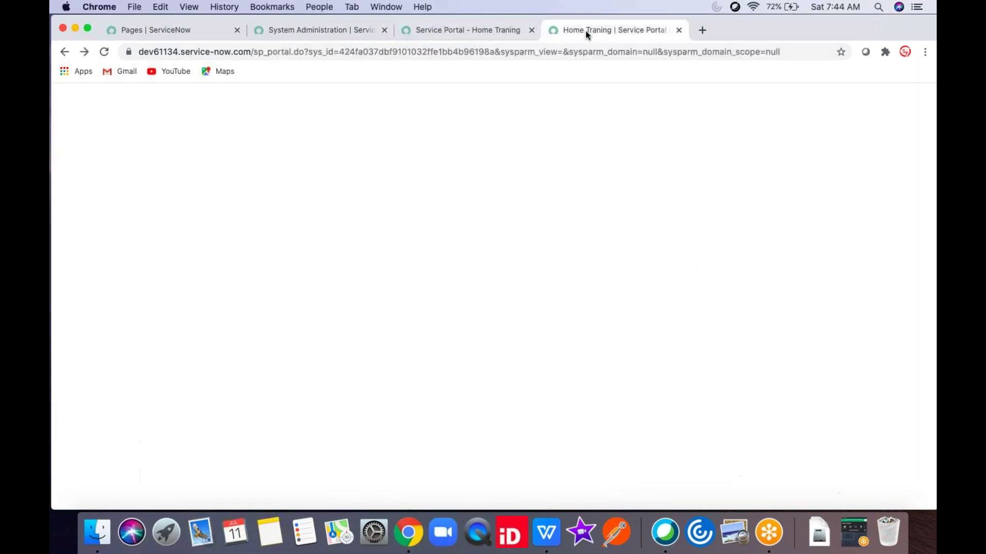
{"action": "left_click", "coordinate": [359, 36]}
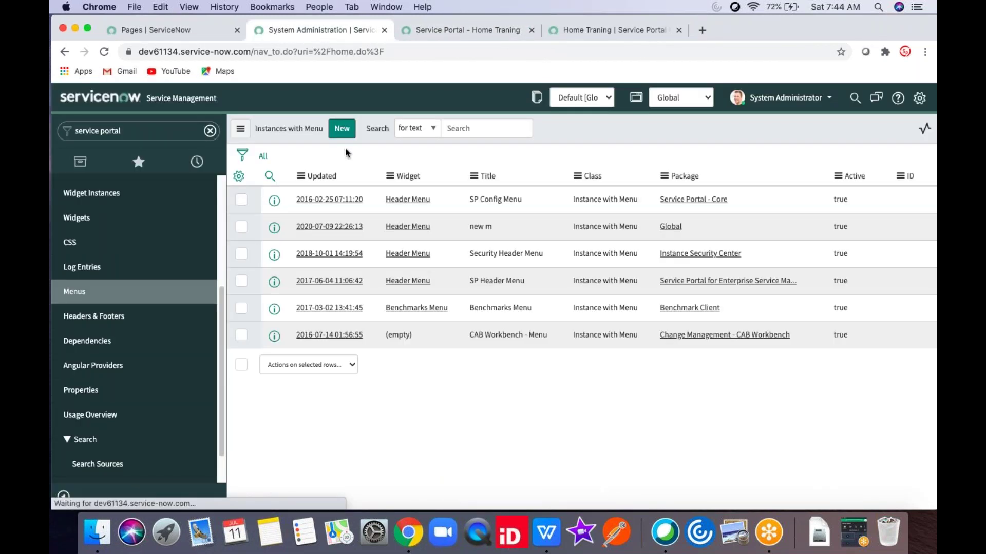
Create an Instance with Menu record titled "ht menu" and save it.
{"action": "left_click", "coordinate": [340, 129]}
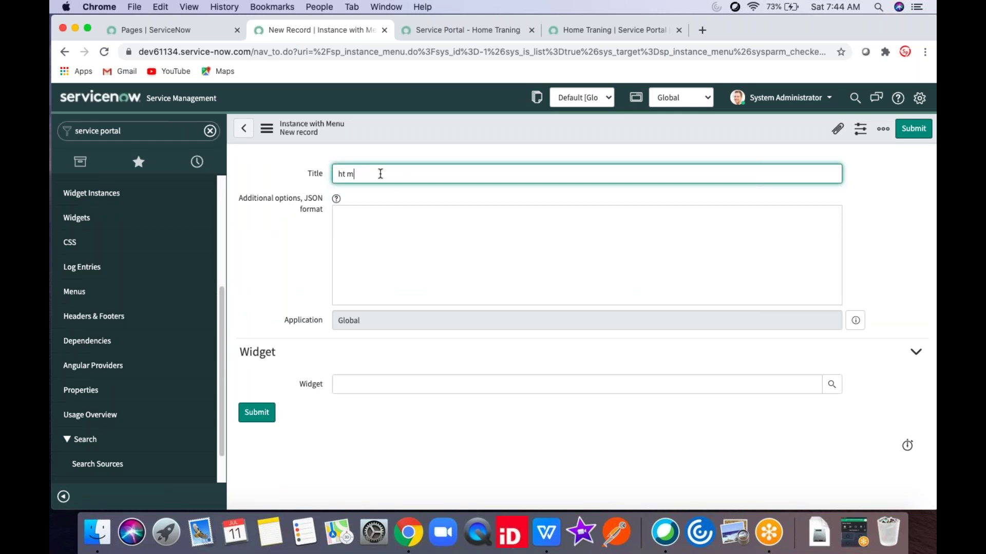
{"action": "right_click", "coordinate": [439, 137]}
{"action": "left_click", "coordinate": [444, 139]}
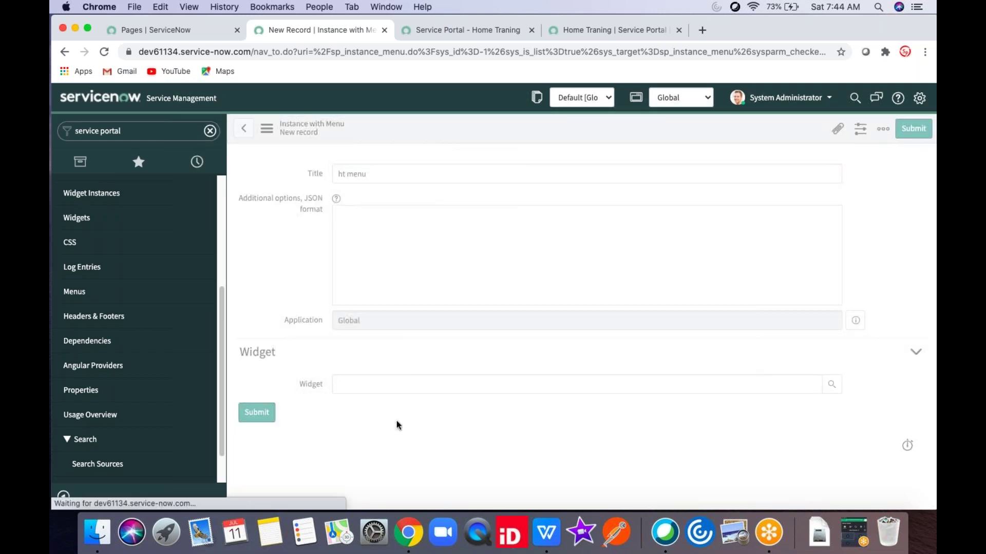
Set the Home Traning portal record's main menu to ht menu, save it, and reload the portal page.
{"action": "left_click_drag", "start_coordinate": [337, 174], "coordinate": [362, 181]}
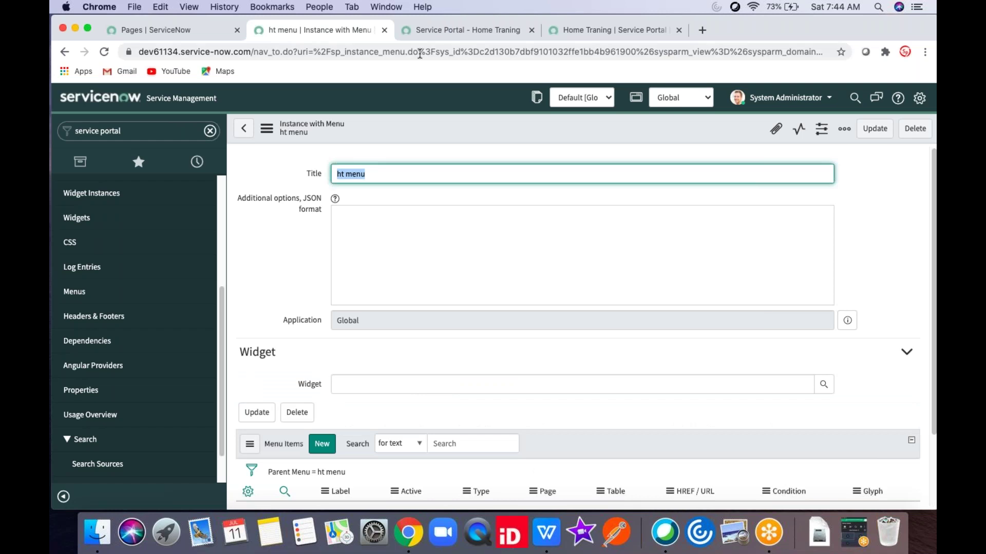
{"action": "left_click", "coordinate": [458, 31]}
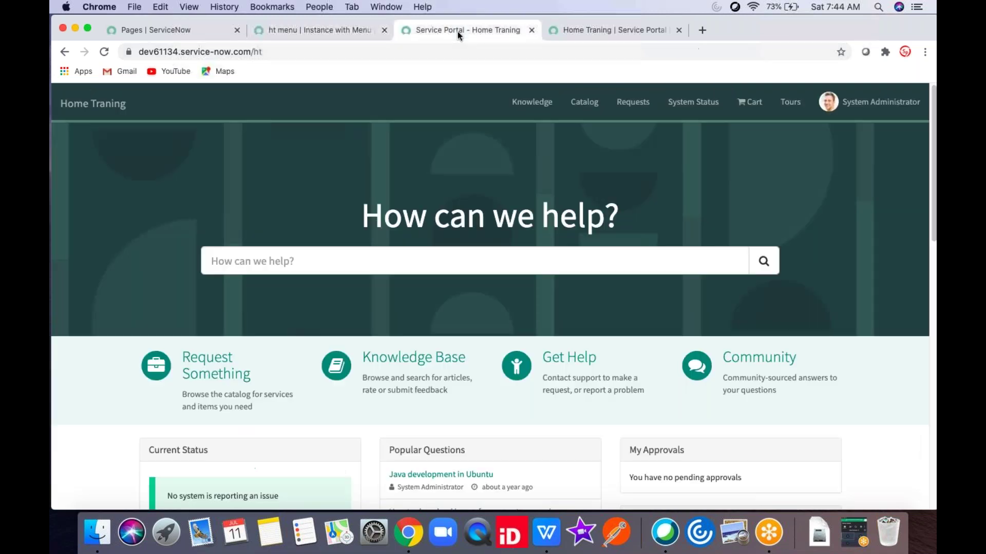
{"action": "left_click", "coordinate": [596, 28]}
{"action": "left_click", "coordinate": [620, 272]}
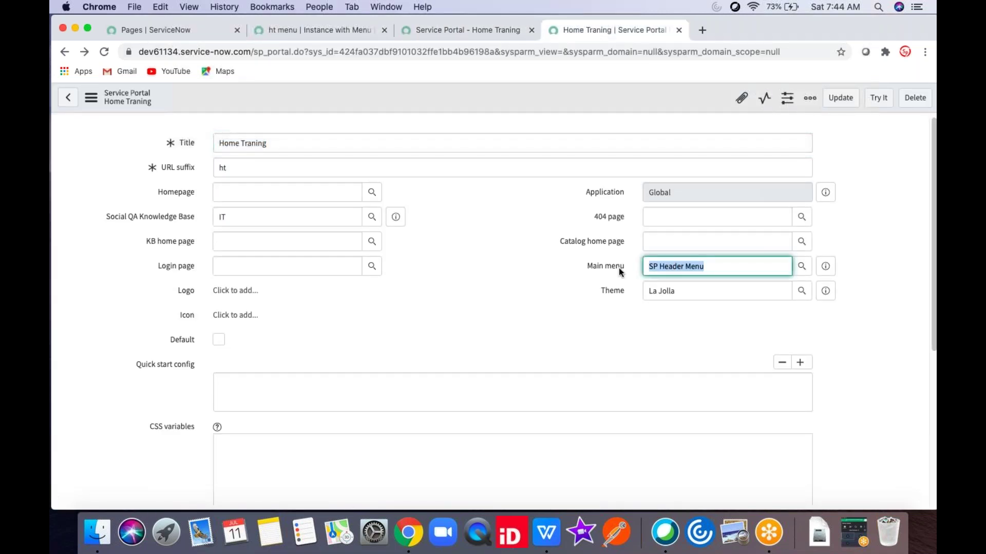
{"action": "type", "text": "ht menu"}
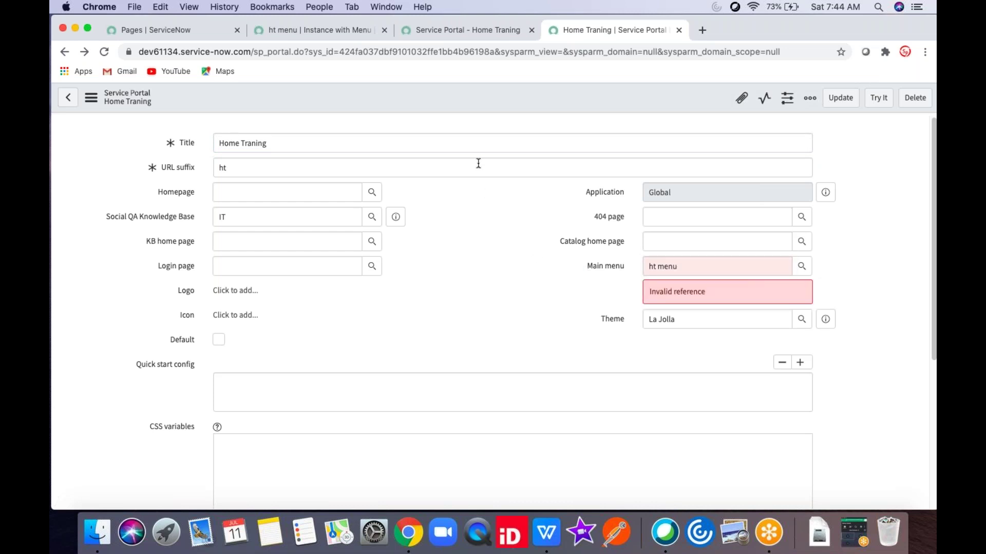
{"action": "right_click", "coordinate": [475, 93]}
{"action": "left_click", "coordinate": [490, 101]}
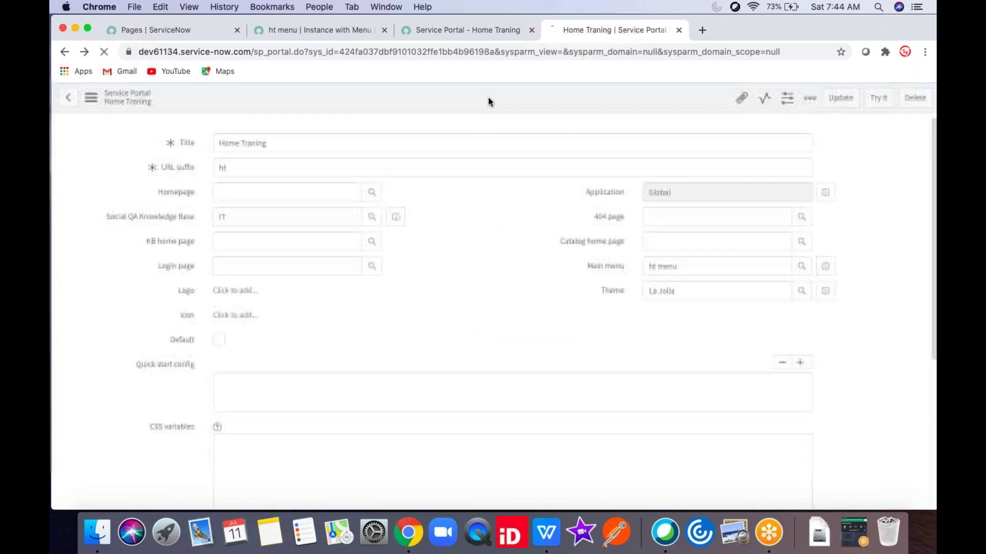
{"action": "left_click", "coordinate": [452, 31]}
{"action": "left_click", "coordinate": [103, 56]}
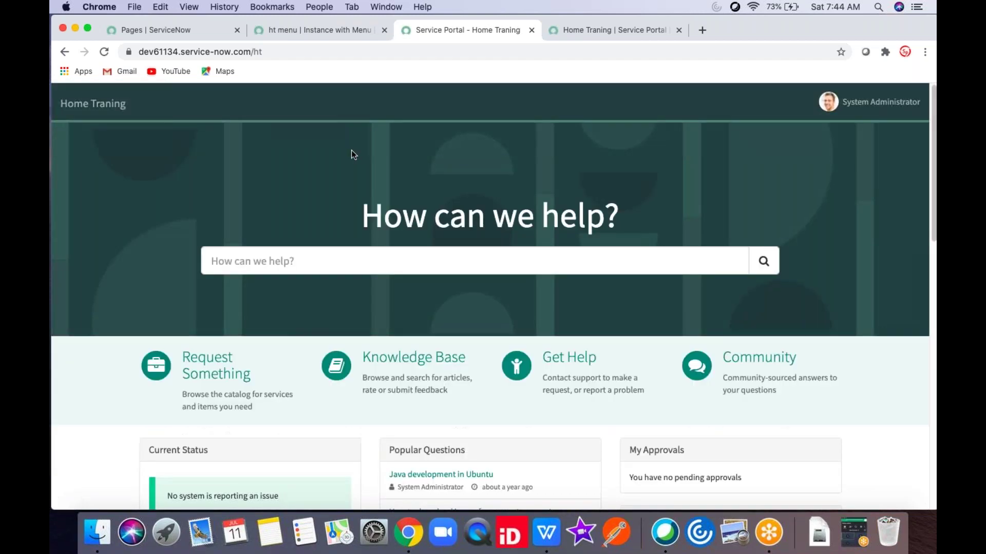
Assign the Header Menu widget to the ht menu record, save it, and reload the portal page.
{"action": "left_click", "coordinate": [327, 32]}
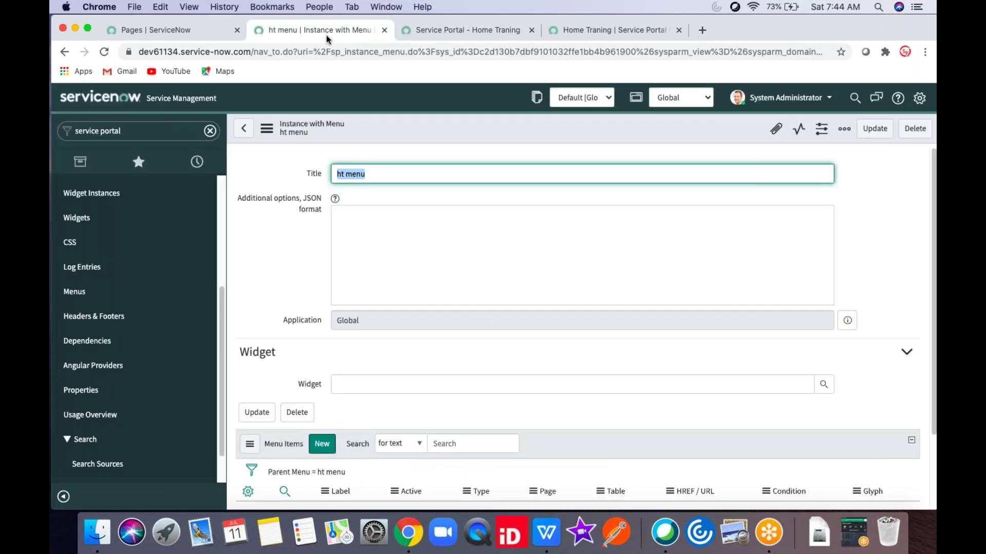
{"action": "left_click", "coordinate": [619, 383]}
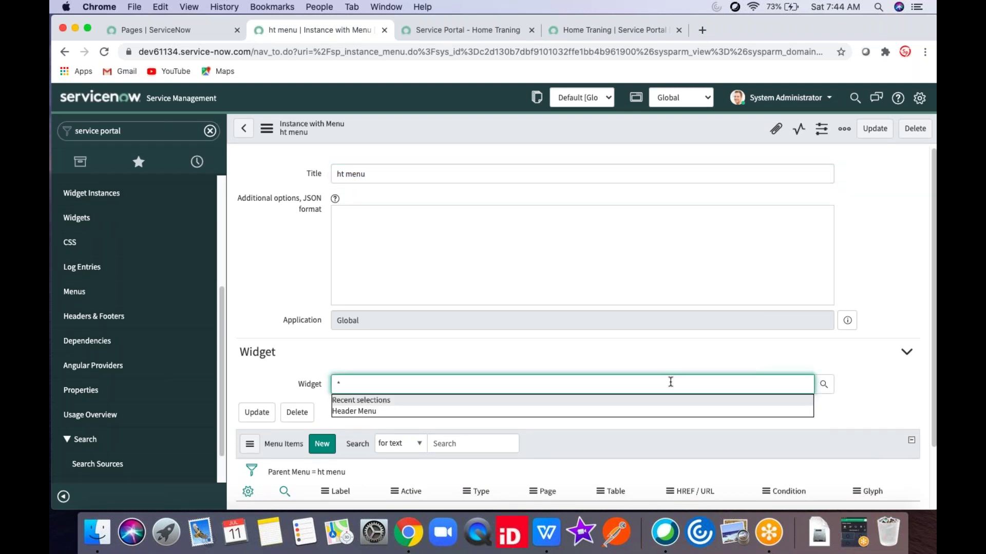
{"action": "left_click", "coordinate": [538, 411]}
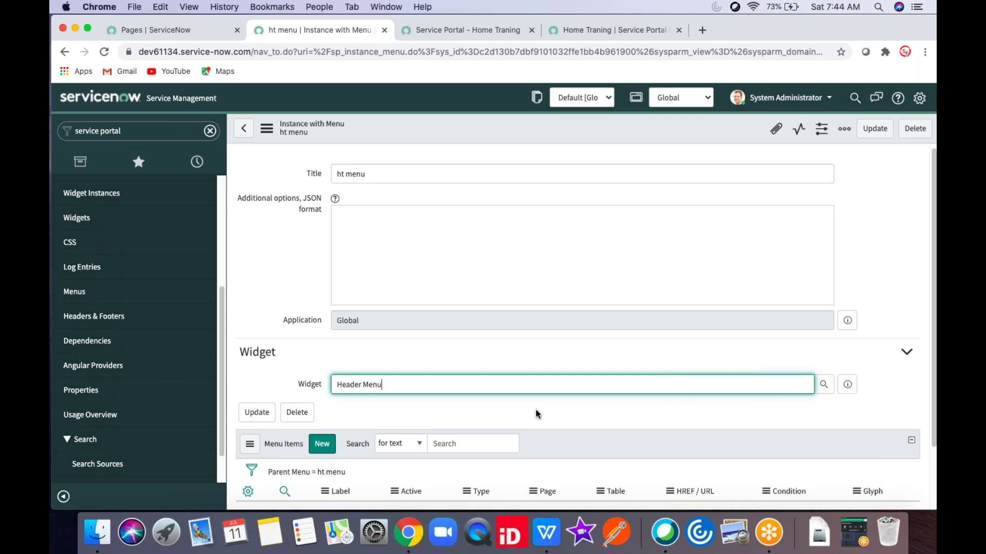
{"action": "right_click", "coordinate": [461, 140]}
{"action": "left_click", "coordinate": [473, 145]}
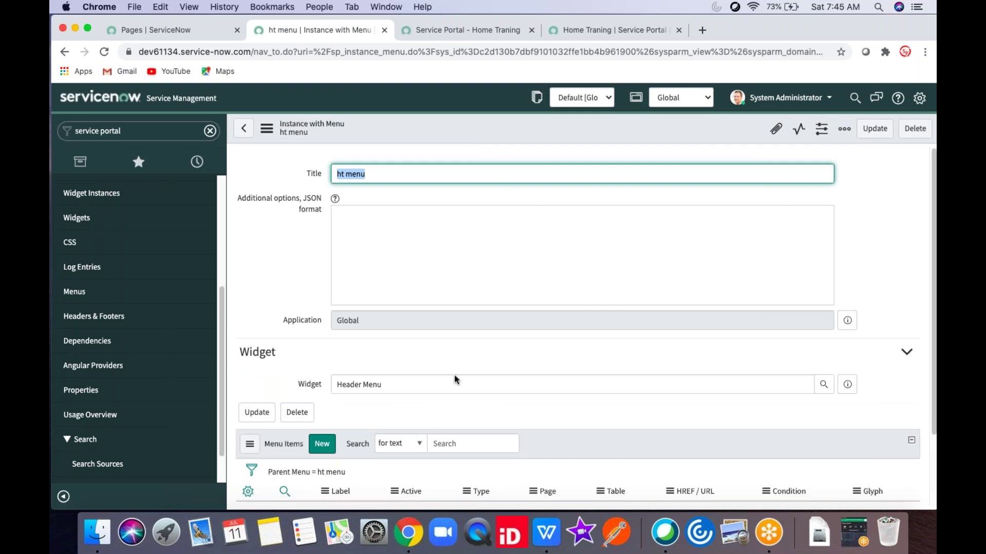
{"action": "left_click", "coordinate": [503, 31]}
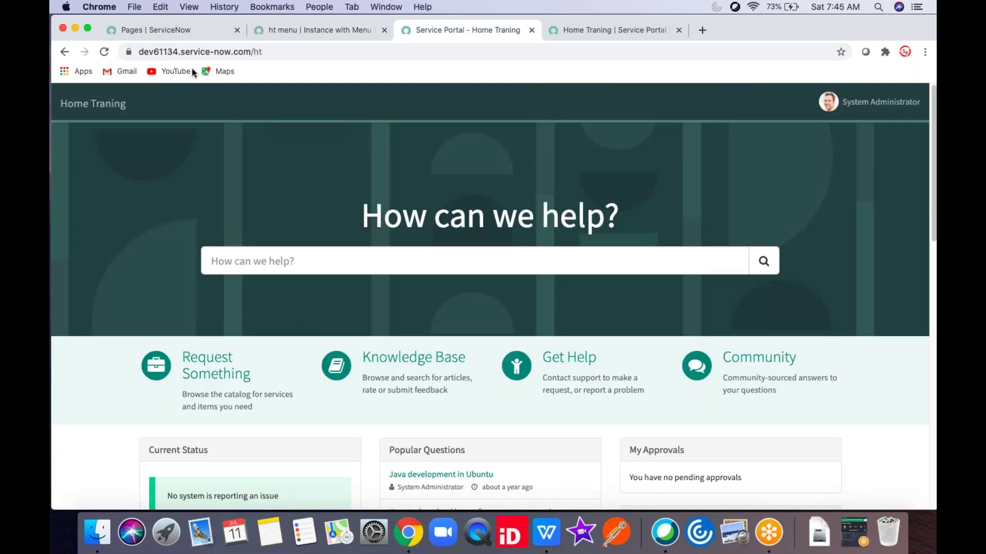
{"action": "left_click", "coordinate": [102, 52]}
Review the ht menu record's widget setting and examine the header entries on the Home Traning portal page.
{"action": "left_click", "coordinate": [330, 30]}
{"action": "left_click_drag", "start_coordinate": [411, 385], "coordinate": [339, 384]}
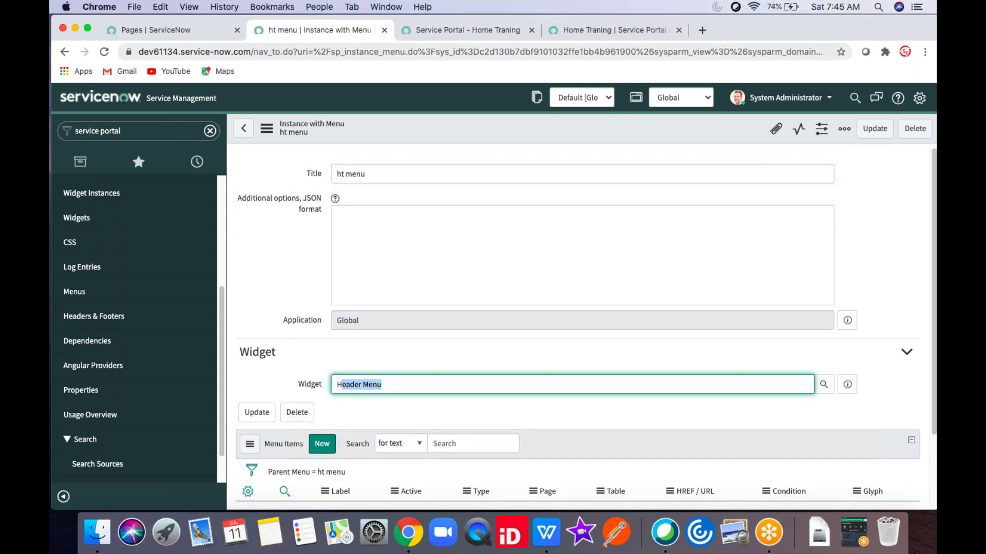
{"action": "left_click", "coordinate": [459, 36]}
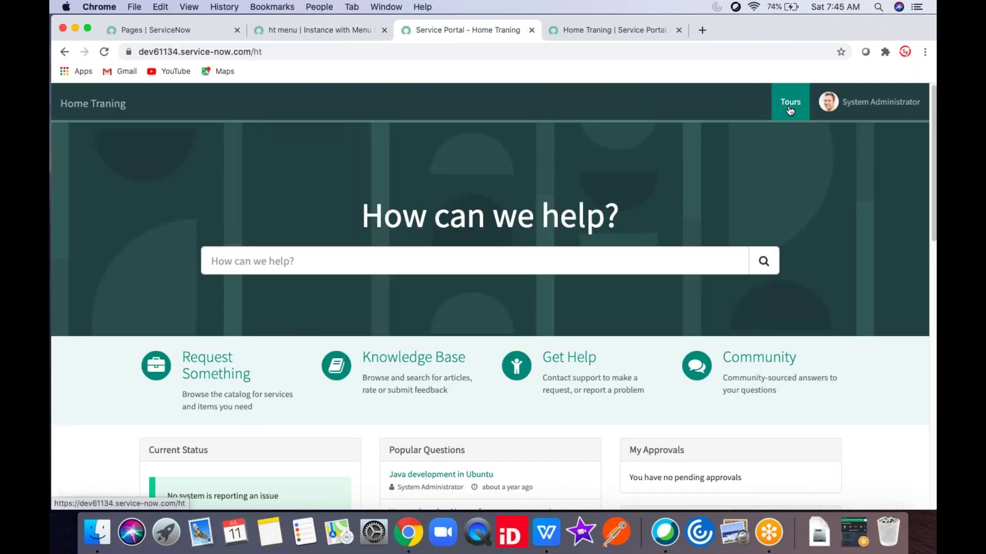
{"action": "left_click", "coordinate": [354, 30]}
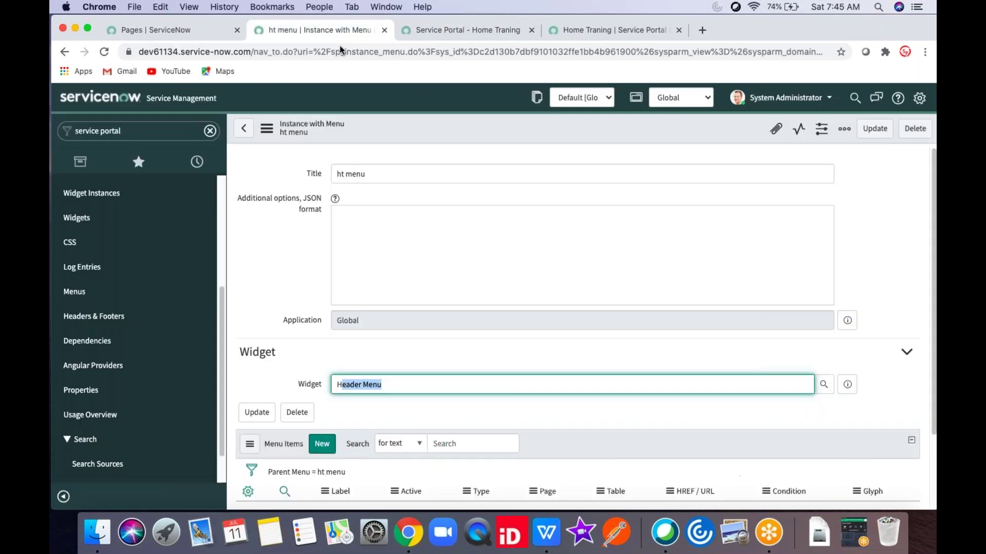
Add a Page-type menu item labelled HomePage to ht menu, pointing to the index page, and submit it.
{"action": "scroll", "coordinate": [508, 387], "scroll_direction": "down", "scroll_amount": 3}
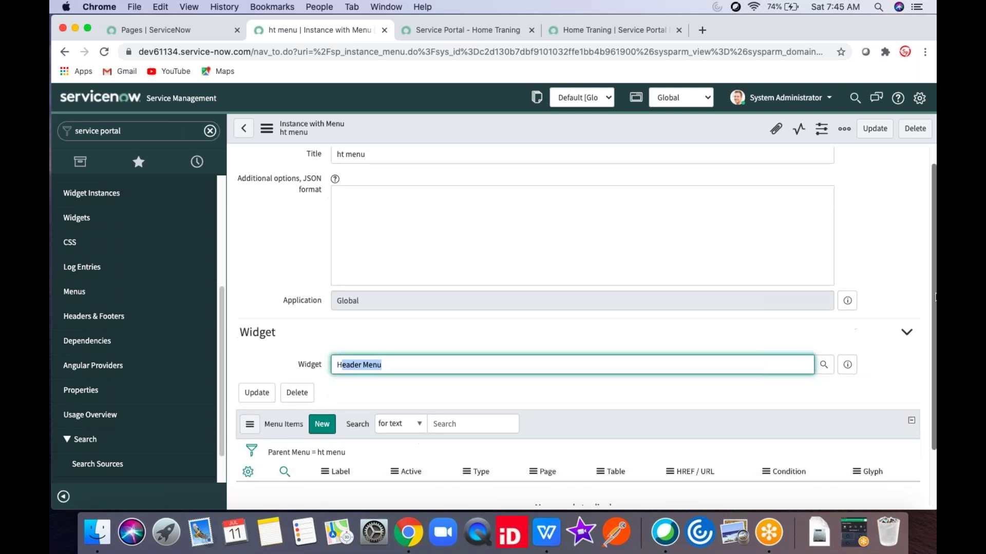
{"action": "left_click", "coordinate": [322, 359]}
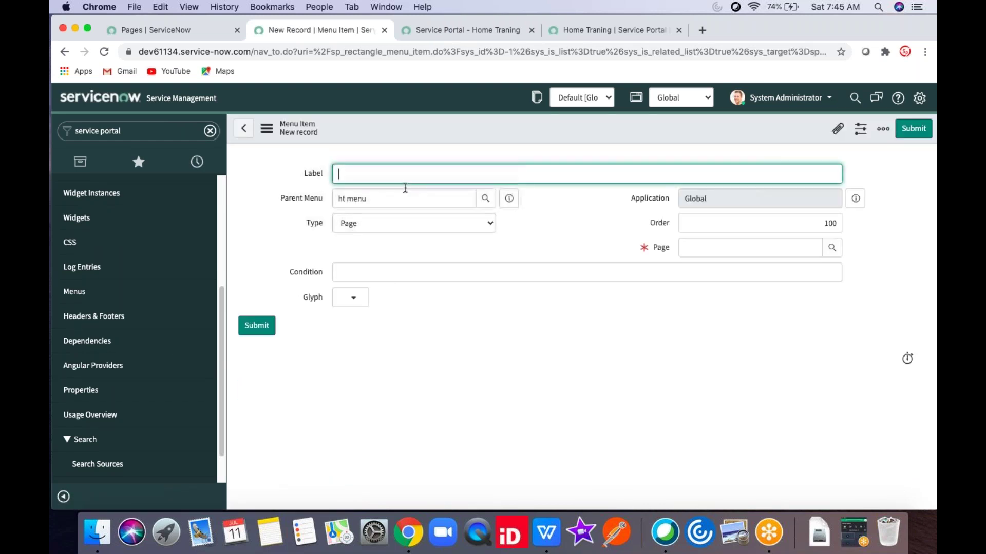
{"action": "type", "text": "HomePage"}
{"action": "left_click", "coordinate": [832, 248]}
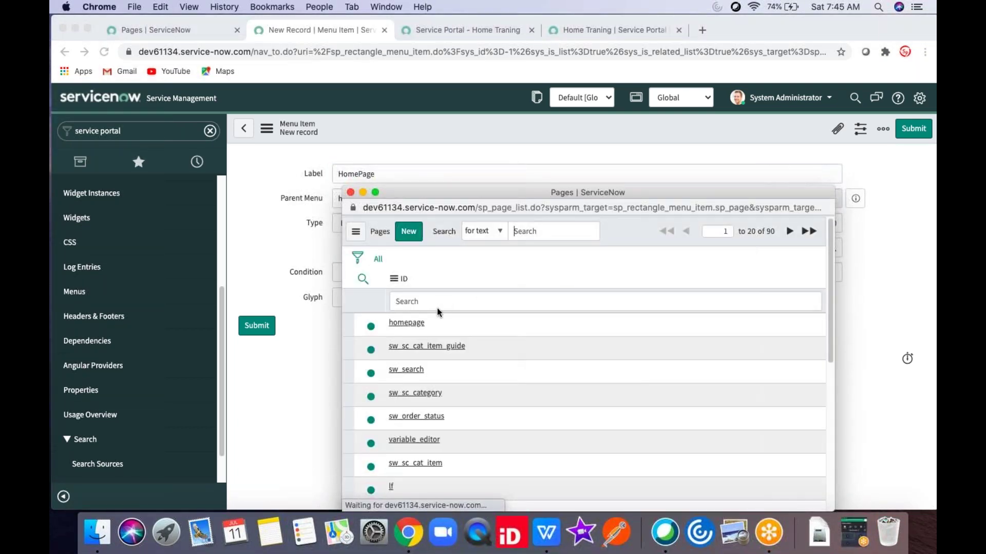
{"action": "left_click", "coordinate": [438, 308]}
{"action": "type", "text": "index"}
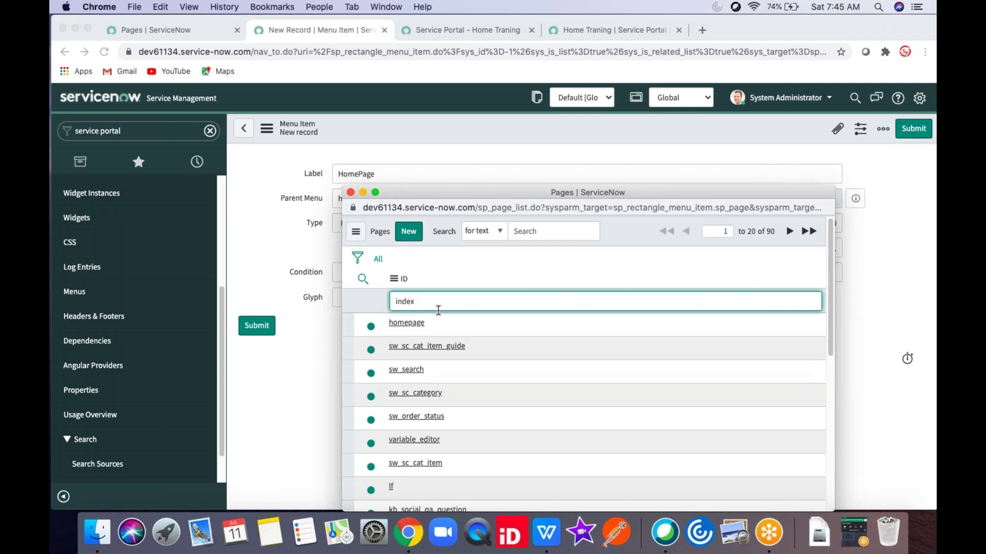
{"action": "key", "text": "Return"}
{"action": "left_click", "coordinate": [394, 326]}
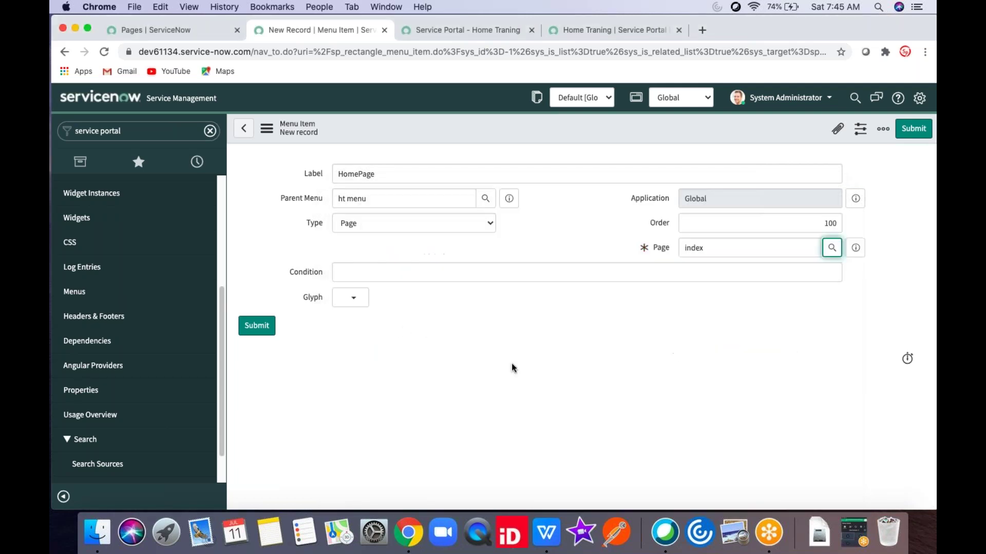
{"action": "right_click", "coordinate": [708, 136]}
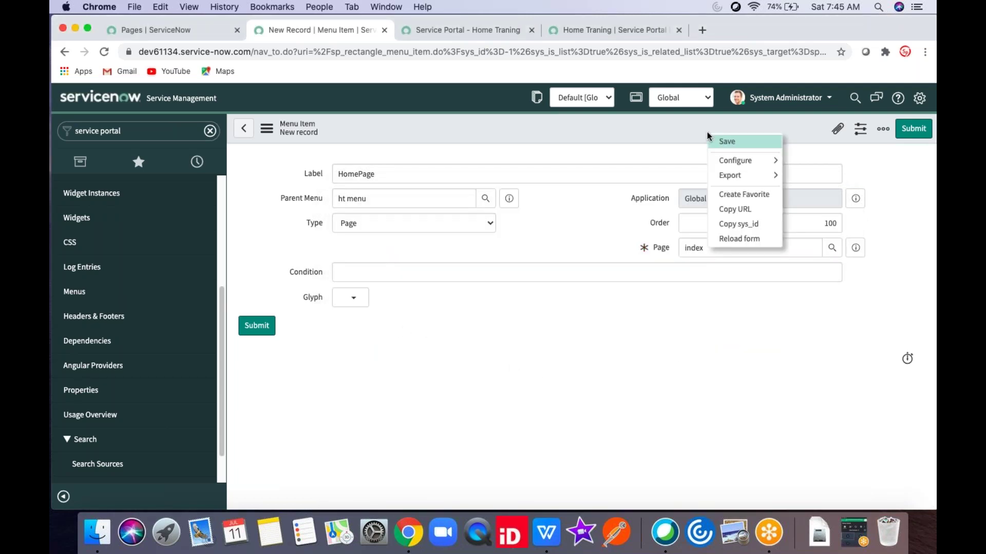
{"action": "left_click", "coordinate": [913, 129]}
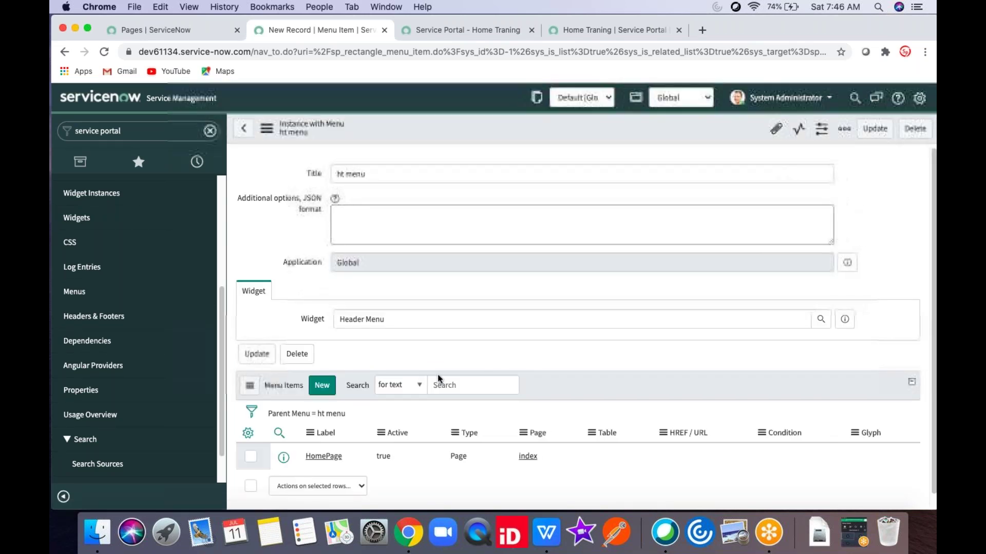
Start another menu item under ht menu with the label KB.
{"action": "left_click", "coordinate": [322, 445]}
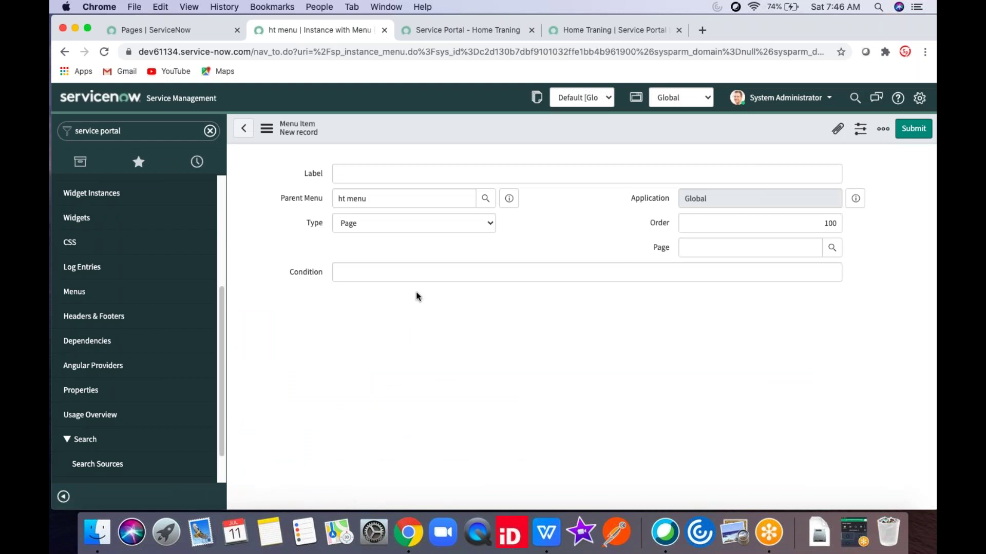
{"action": "left_click", "coordinate": [414, 179]}
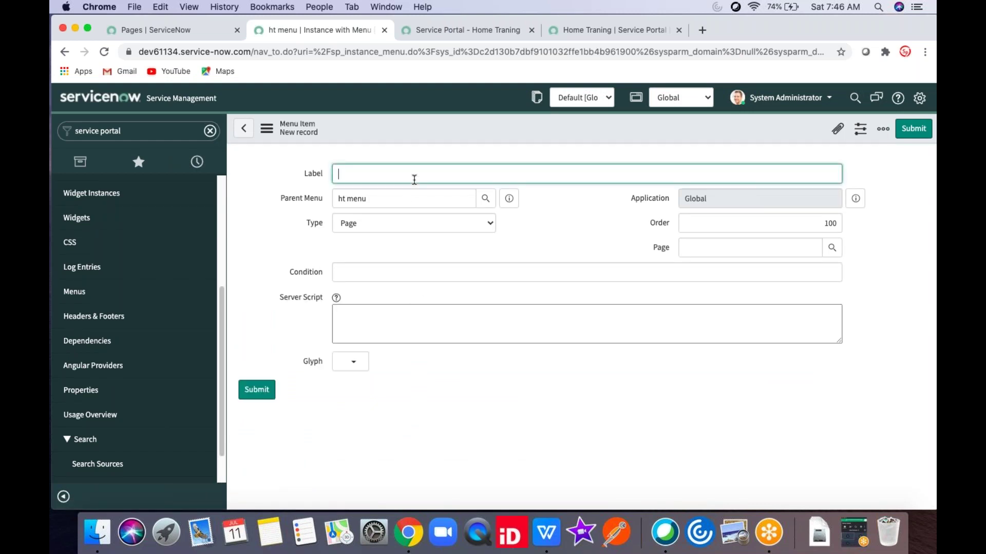
{"action": "type", "text": "KB"}
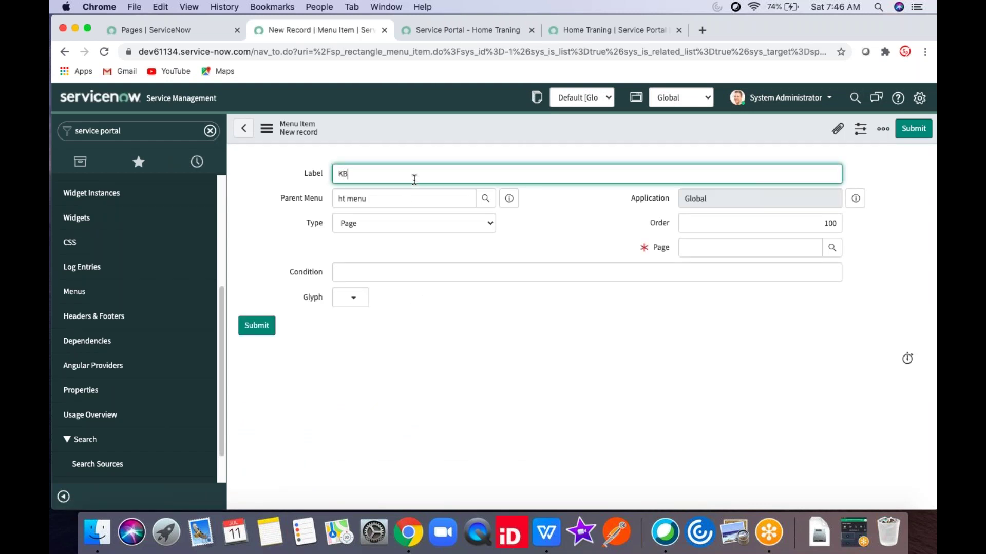
Try the URL type for the KB menu item and look at its HREF / URL and URL target fields.
{"action": "left_click", "coordinate": [436, 223]}
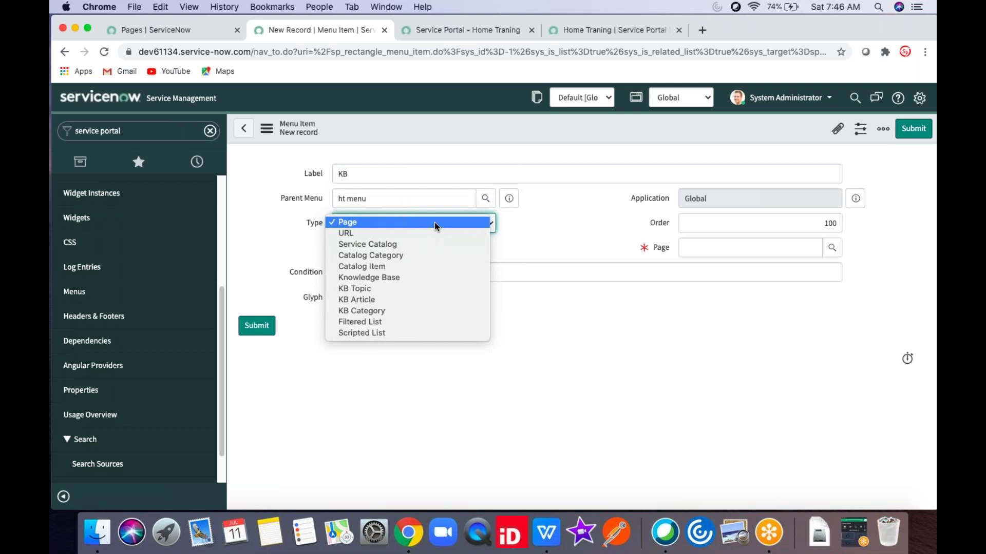
{"action": "left_click", "coordinate": [549, 248]}
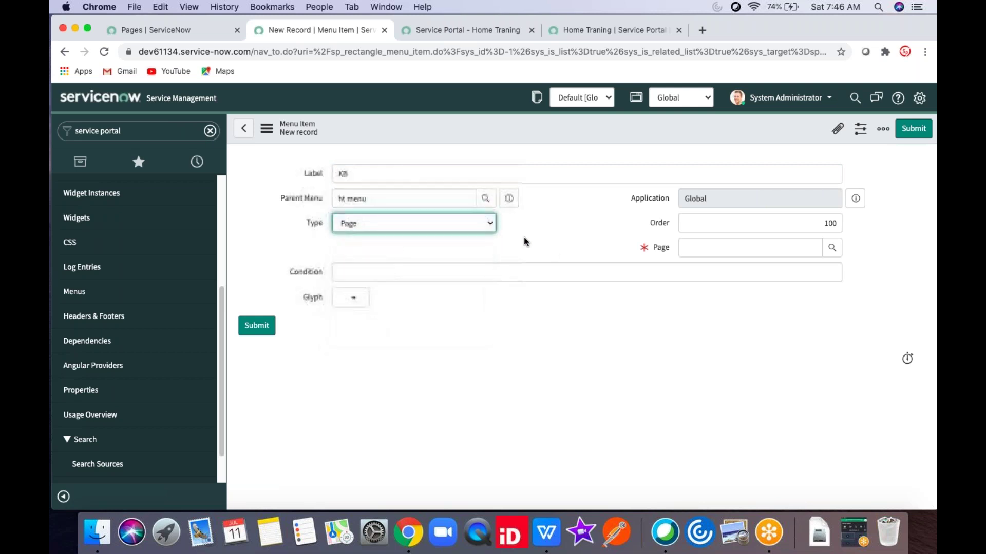
{"action": "left_click", "coordinate": [490, 228]}
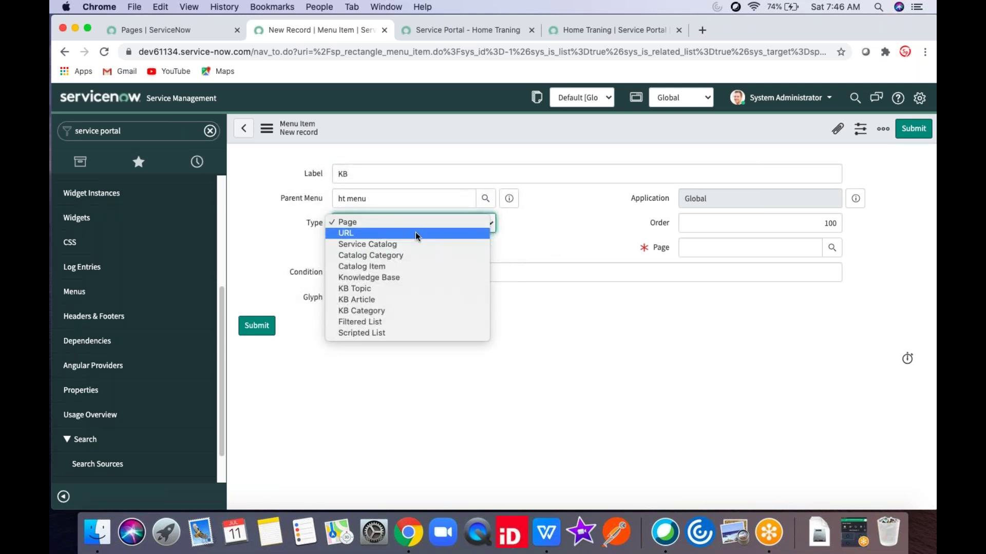
{"action": "left_click", "coordinate": [368, 233]}
{"action": "left_click", "coordinate": [386, 250]}
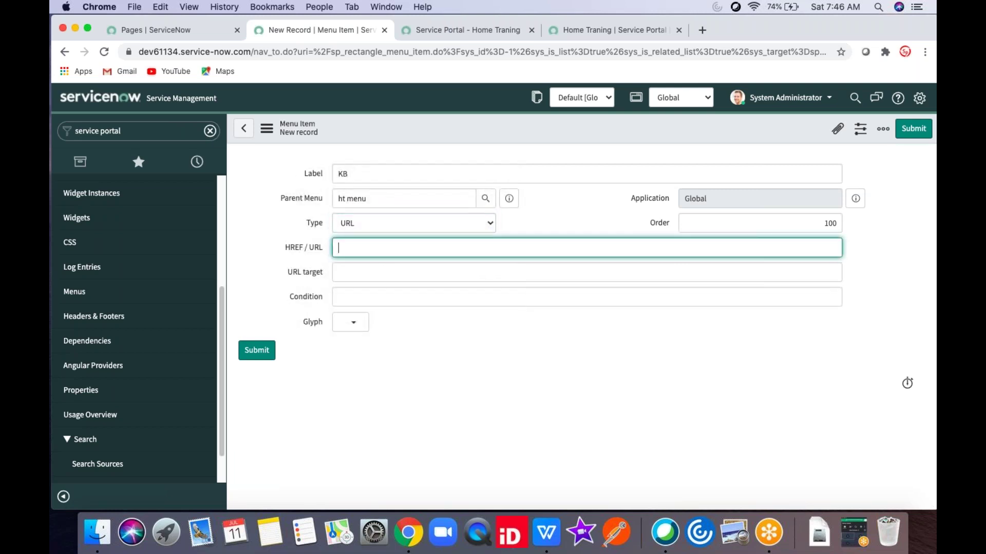
{"action": "left_click", "coordinate": [365, 277]}
Set the KB menu item's type to KB Article with article KB99999999 and page kb_article, and save it.
{"action": "left_click", "coordinate": [399, 229]}
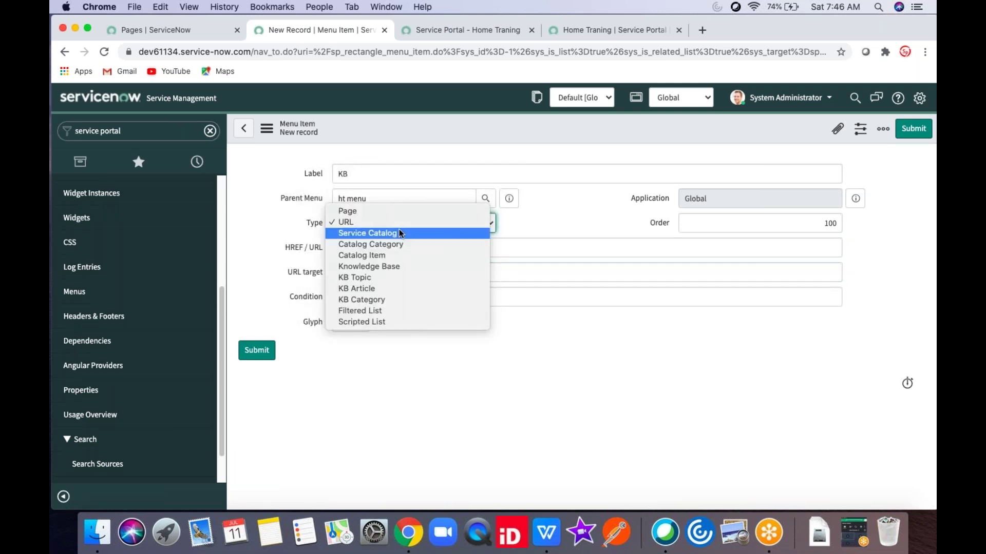
{"action": "left_click", "coordinate": [382, 288]}
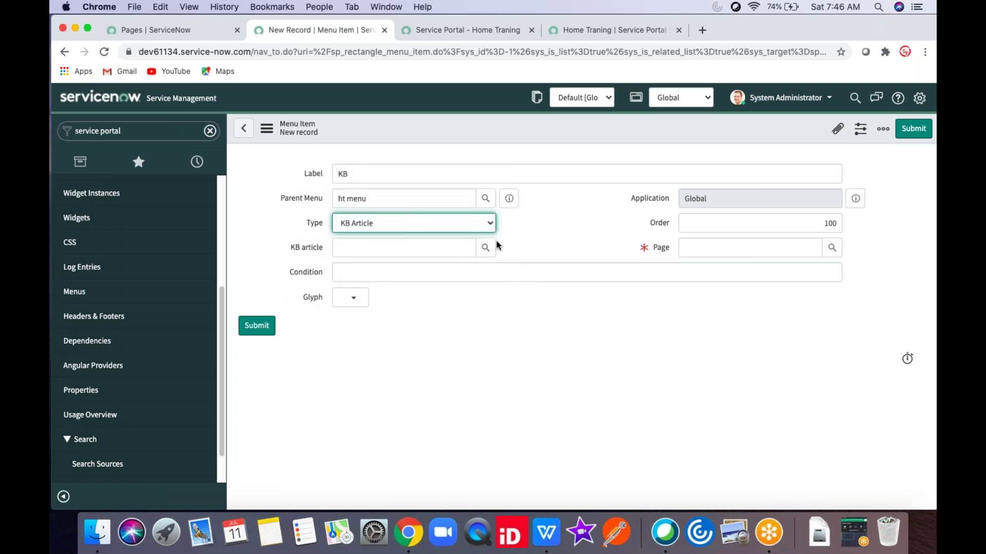
{"action": "left_click", "coordinate": [485, 248]}
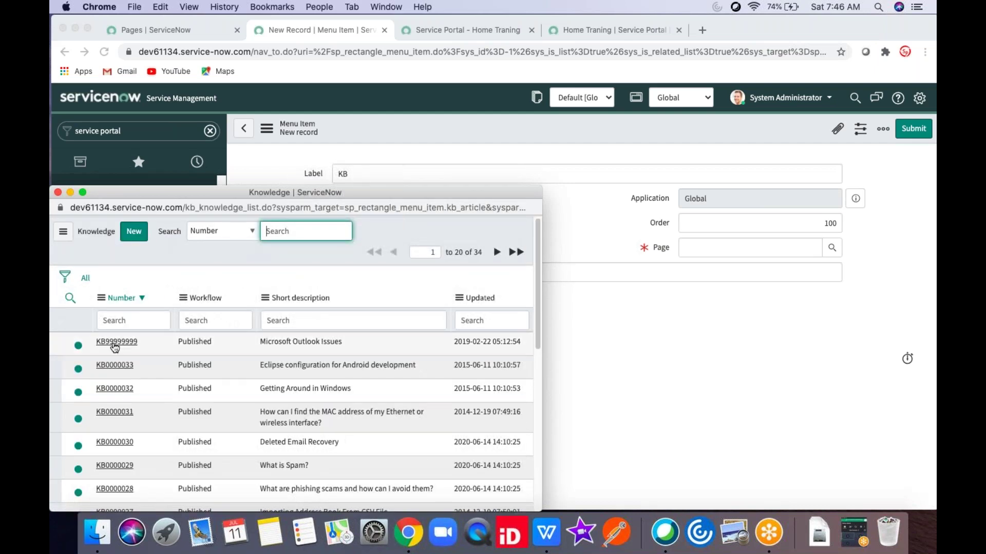
{"action": "key", "text": "super+w"}
{"action": "left_click", "coordinate": [785, 249]}
{"action": "type", "text": "*kb"}
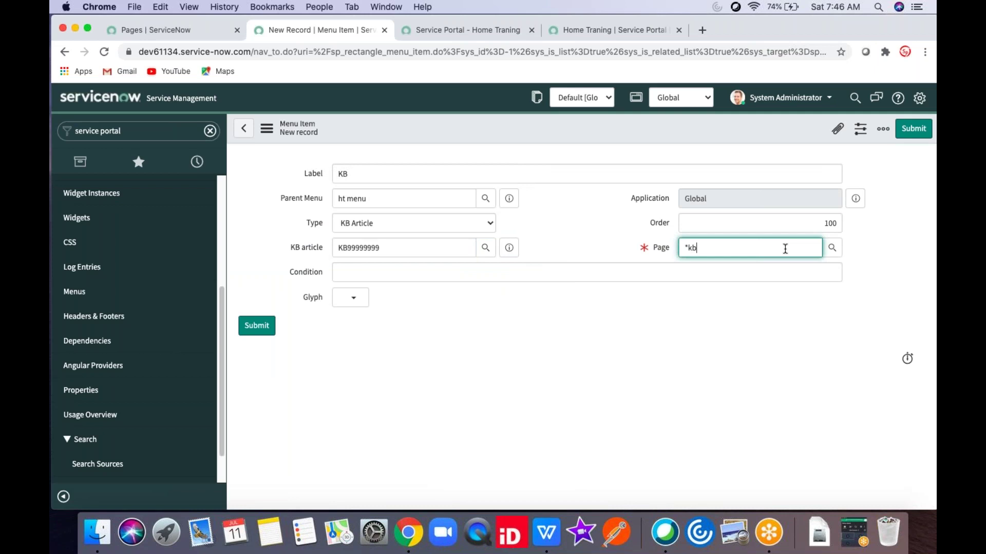
{"action": "left_click", "coordinate": [744, 280]}
{"action": "right_click", "coordinate": [626, 131]}
{"action": "left_click", "coordinate": [642, 135]}
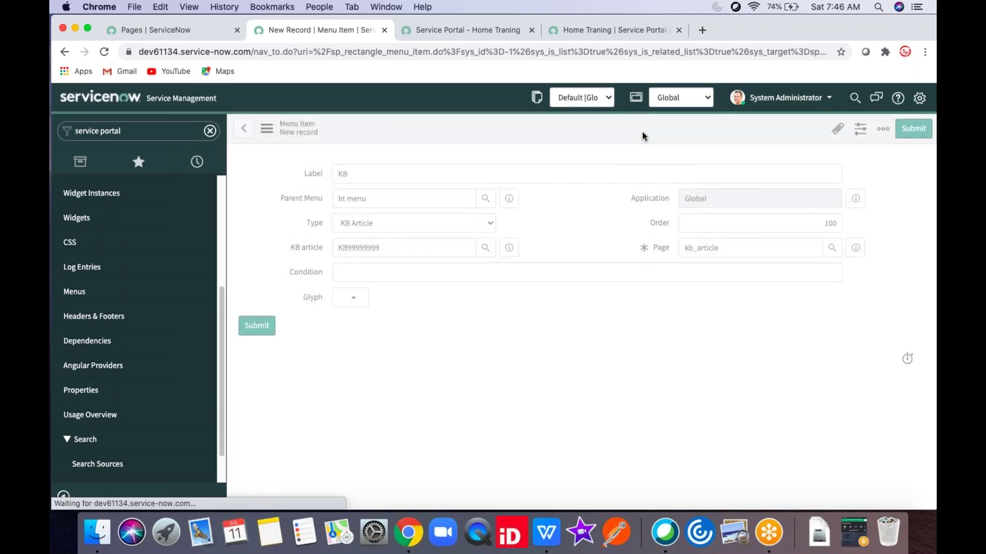
Reload the Home Traning portal page to check the menu items in its header.
{"action": "left_click", "coordinate": [473, 33]}
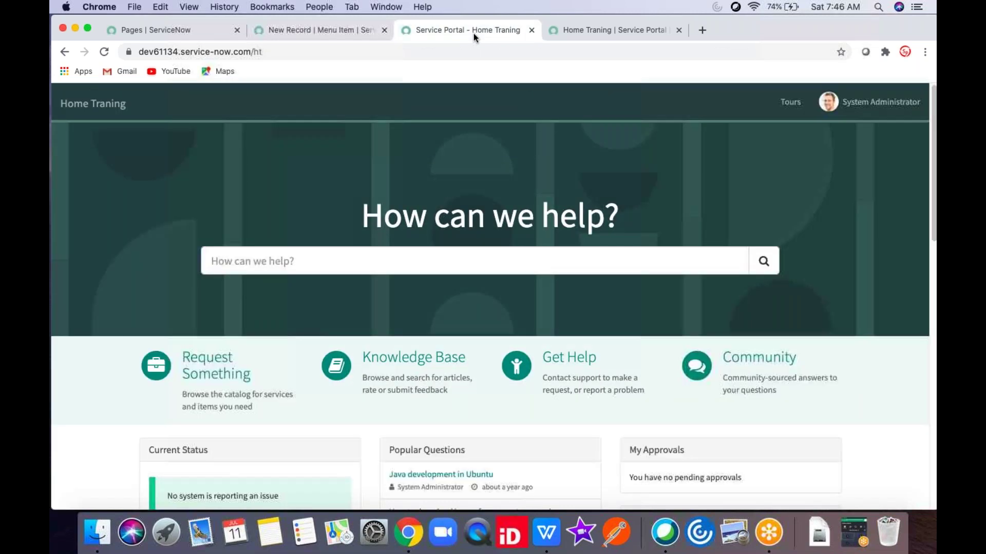
{"action": "left_click", "coordinate": [105, 53]}
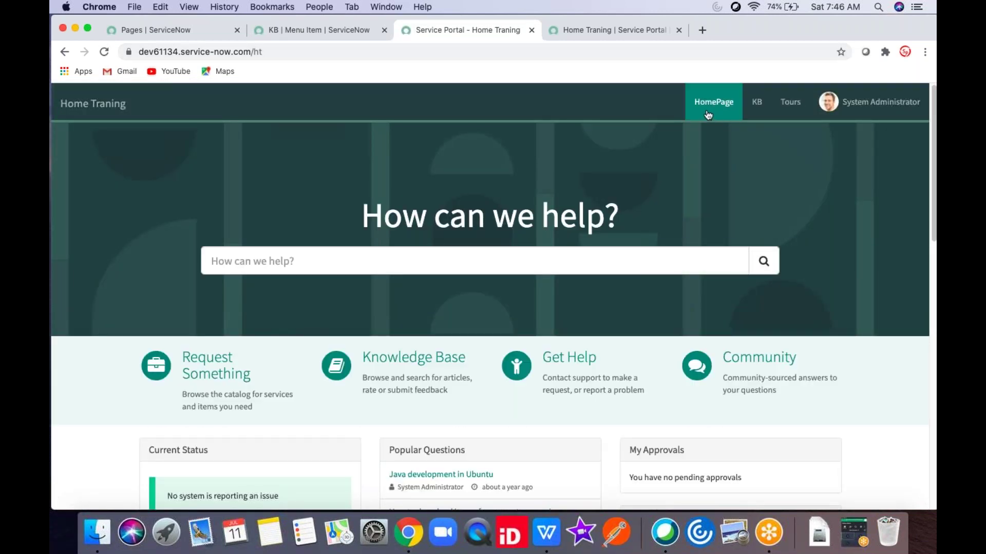
Test the HomePage and KB links in the Home Traning portal header, ending on the homepage.
{"action": "left_click", "coordinate": [708, 114]}
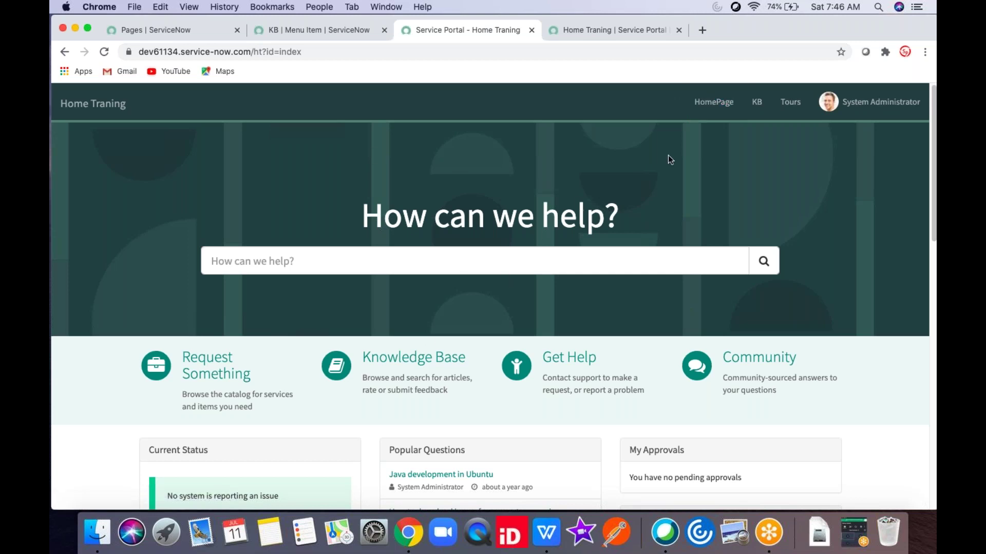
{"action": "left_click", "coordinate": [757, 118]}
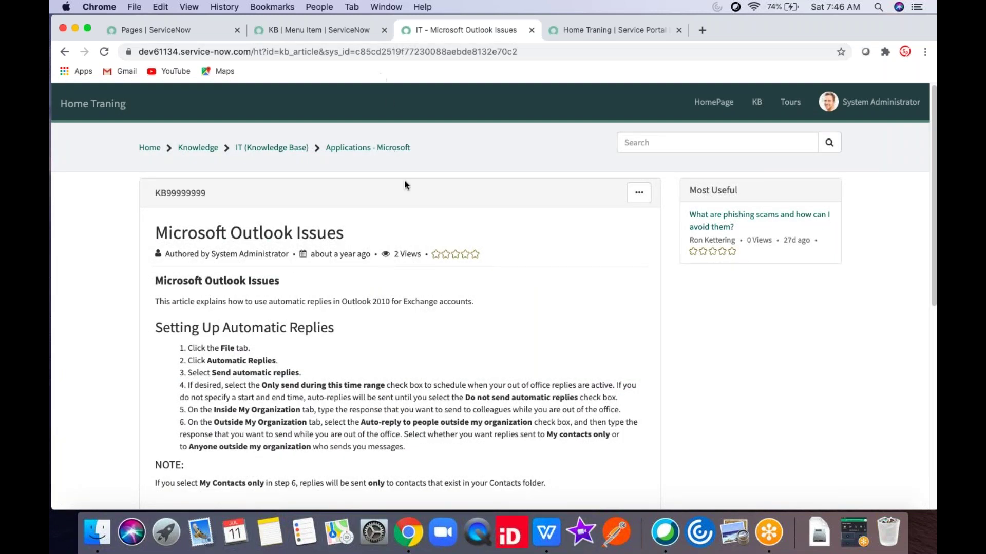
{"action": "left_click", "coordinate": [714, 104]}
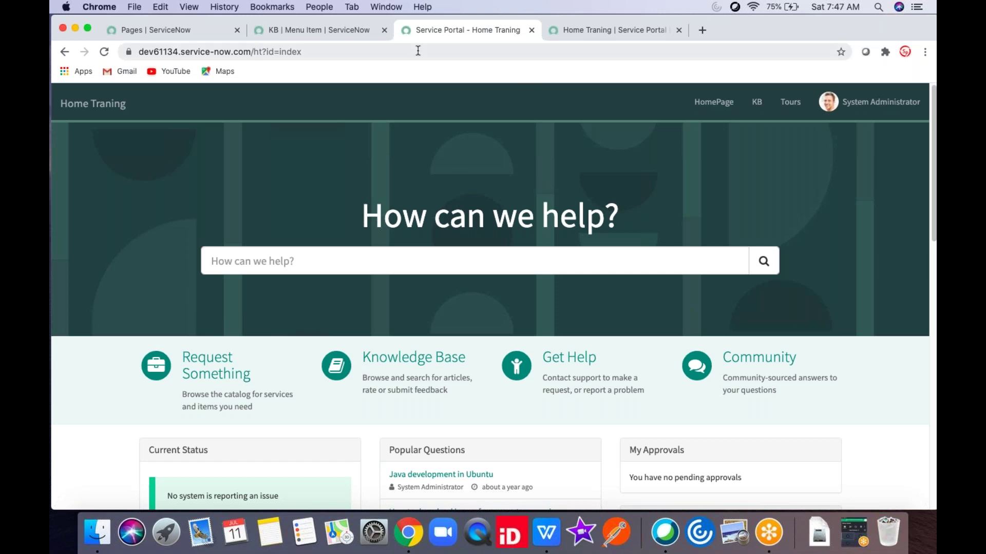
Look at the Homepage and 404 page fields of the Home Traning portal record, and return to the portal page.
{"action": "left_click", "coordinate": [580, 35]}
{"action": "left_click", "coordinate": [236, 192]}
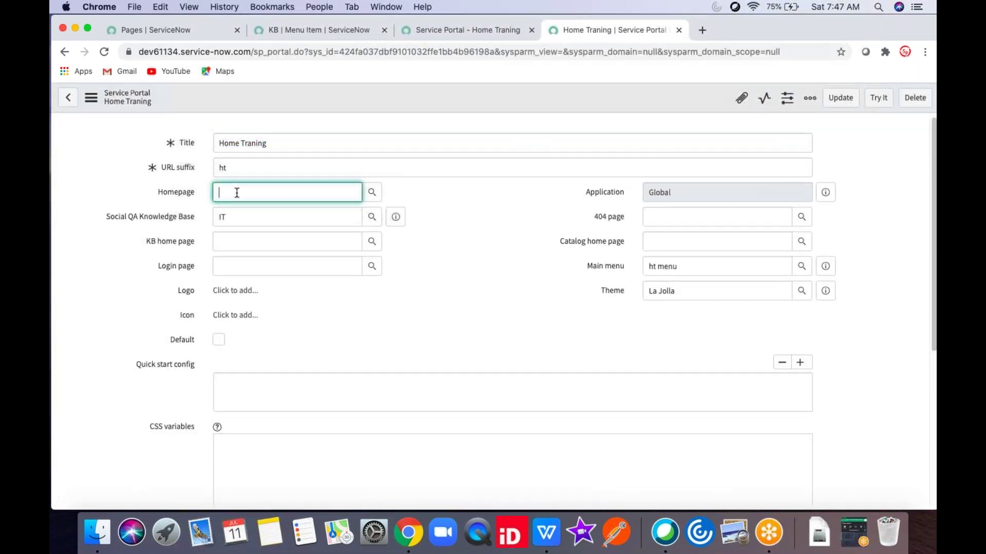
{"action": "left_click", "coordinate": [558, 213]}
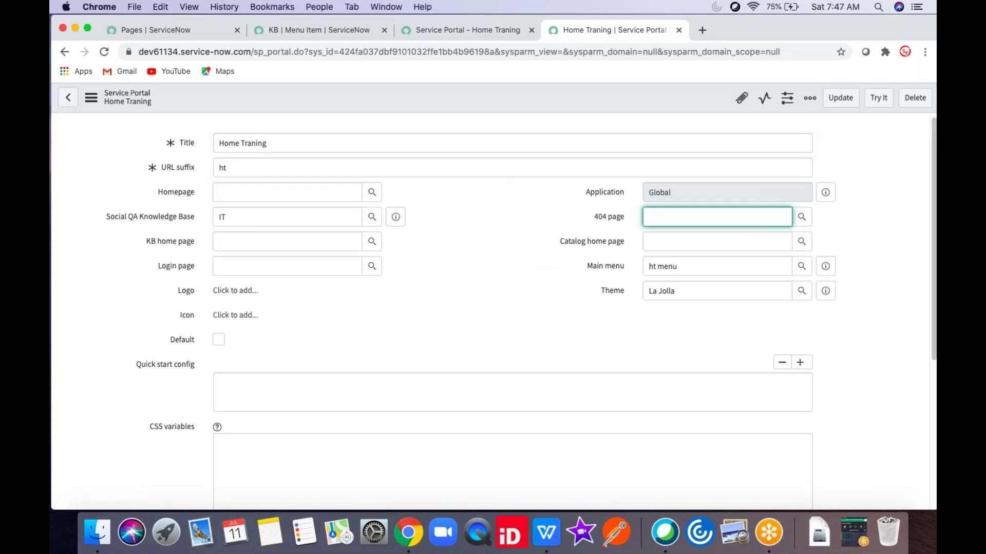
{"action": "left_click", "coordinate": [464, 30]}
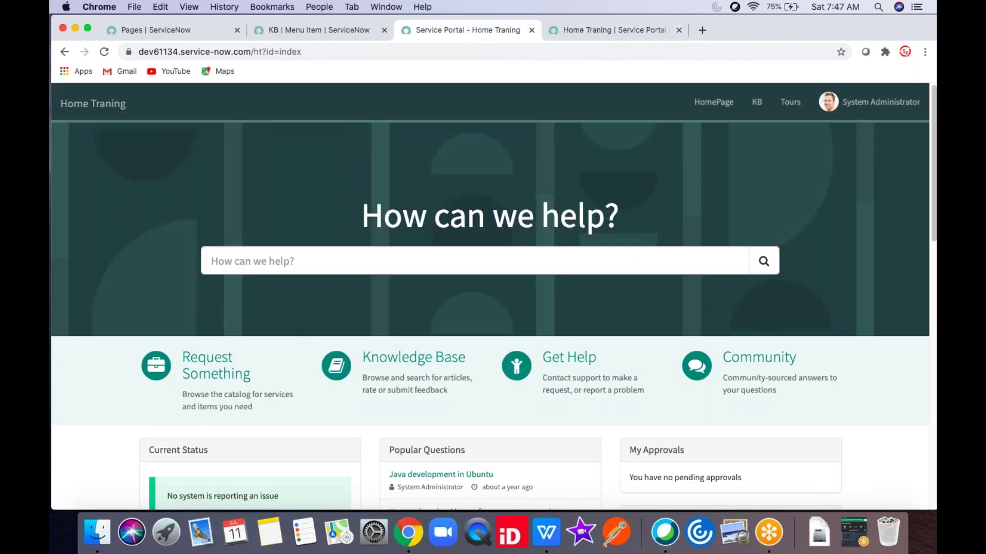
View the Service Portal Configuration page's options, closing the KB menu item and the configuration page.
{"action": "left_click", "coordinate": [307, 35]}
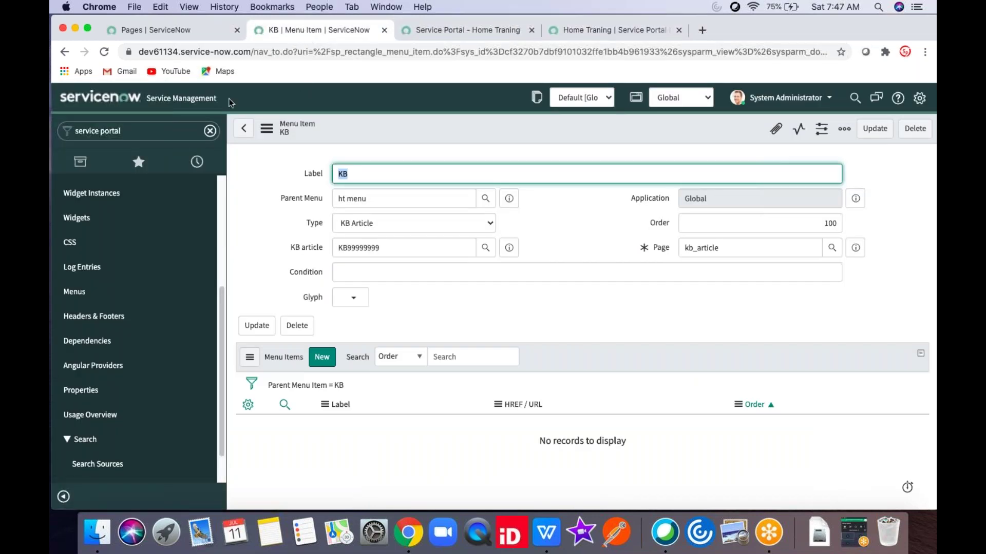
{"action": "left_click_drag", "start_coordinate": [221, 303], "coordinate": [233, 212]}
{"action": "scroll", "coordinate": [154, 226], "scroll_direction": "up", "scroll_amount": 1}
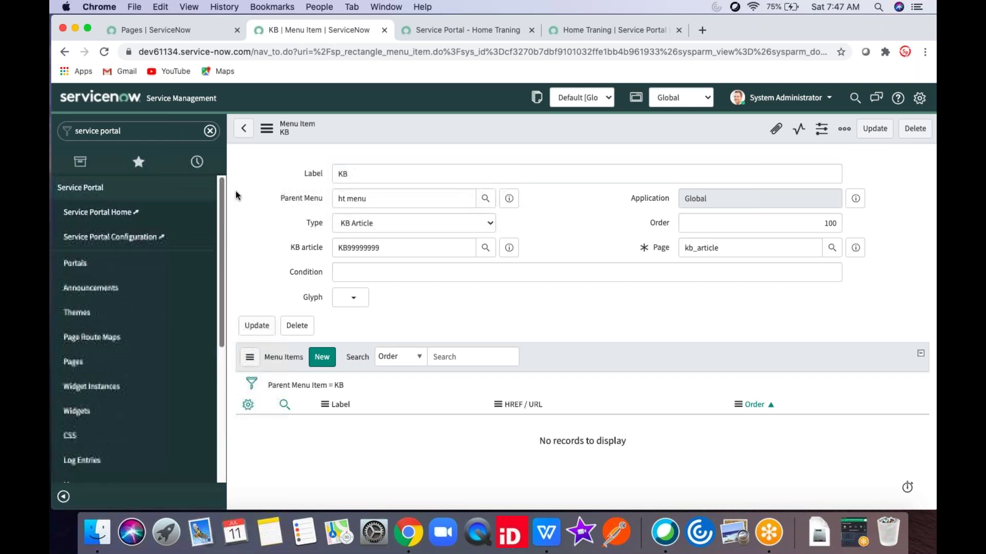
{"action": "left_click", "coordinate": [156, 239]}
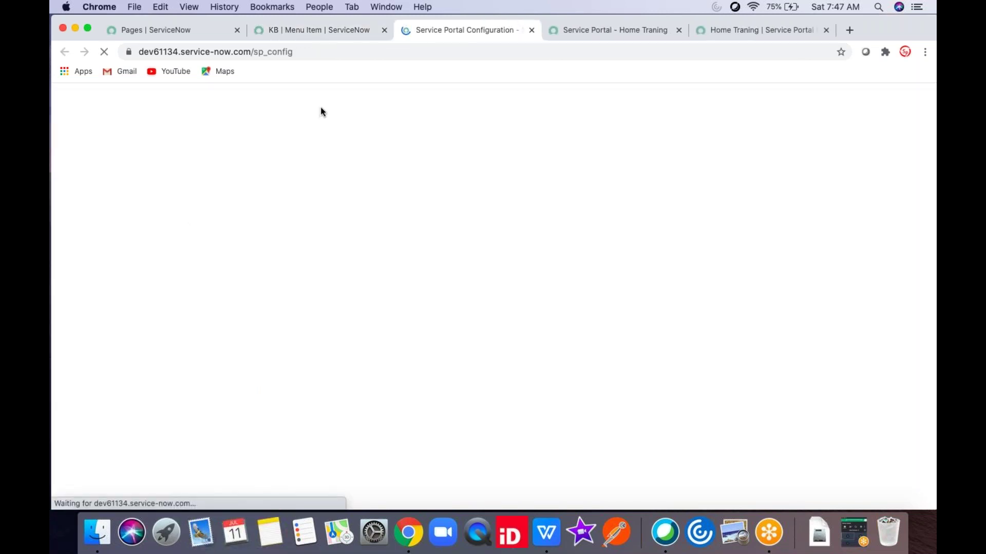
{"action": "left_click", "coordinate": [349, 31]}
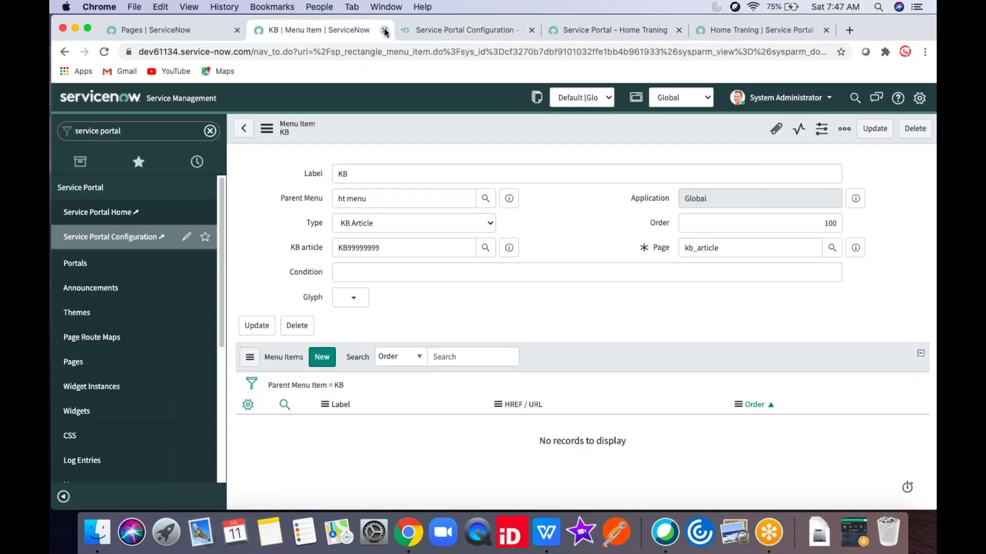
{"action": "left_click", "coordinate": [385, 30]}
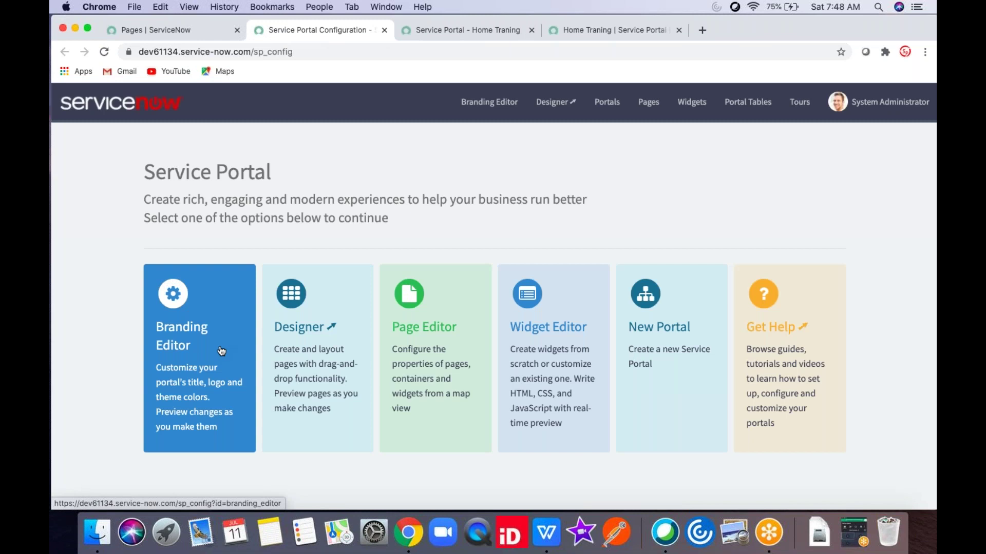
{"action": "left_click", "coordinate": [384, 29]}
Create and save a Service Portal page titled ht index with ID ht_index, and open it in Designer.
{"action": "left_click", "coordinate": [205, 31]}
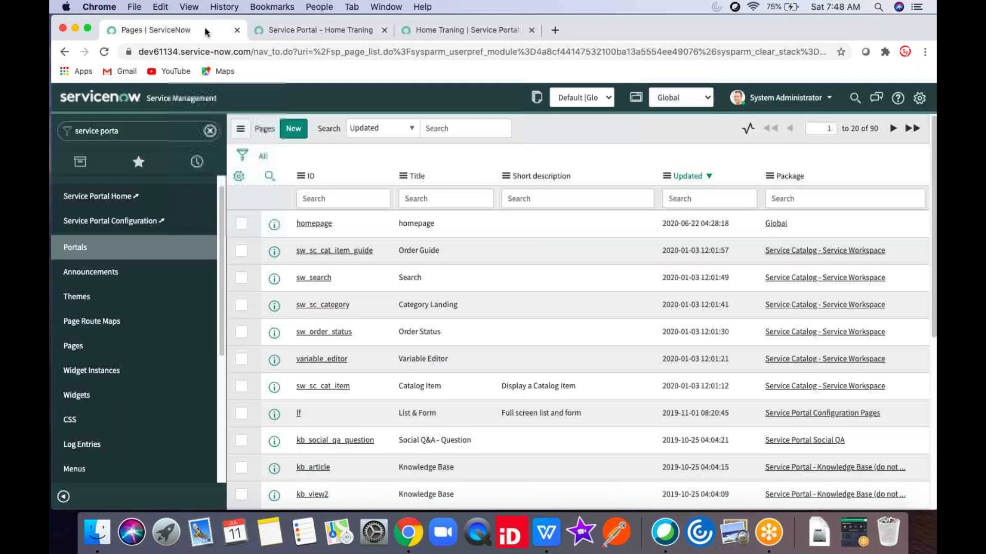
{"action": "left_click", "coordinate": [91, 352]}
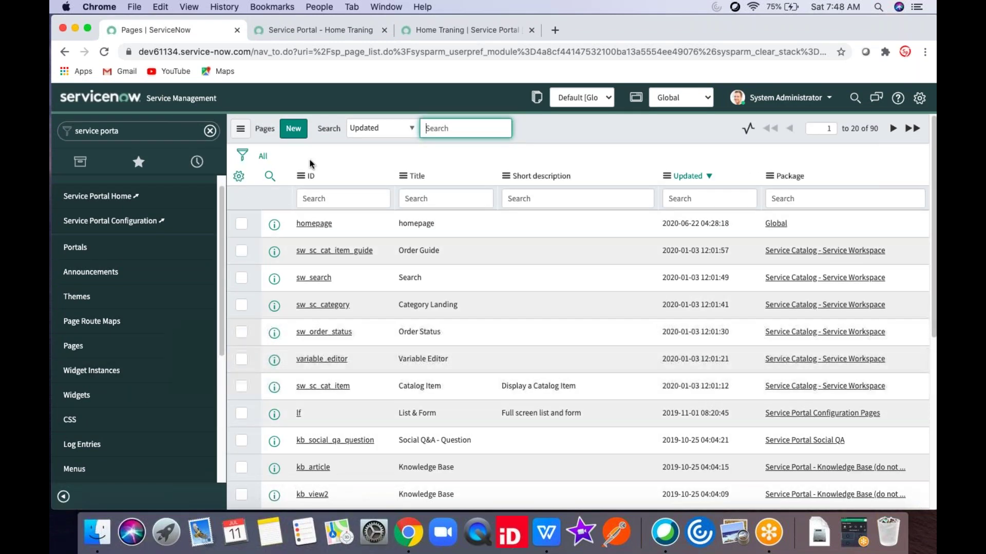
{"action": "left_click", "coordinate": [293, 129]}
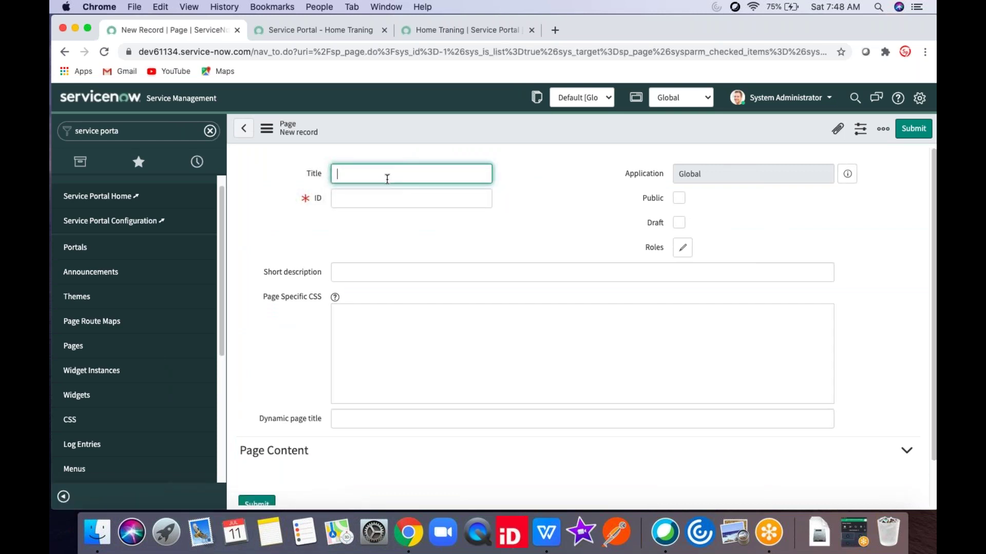
{"action": "type", "text": "ht index"}
{"action": "left_click", "coordinate": [424, 205]}
{"action": "type", "text": "ht_index"}
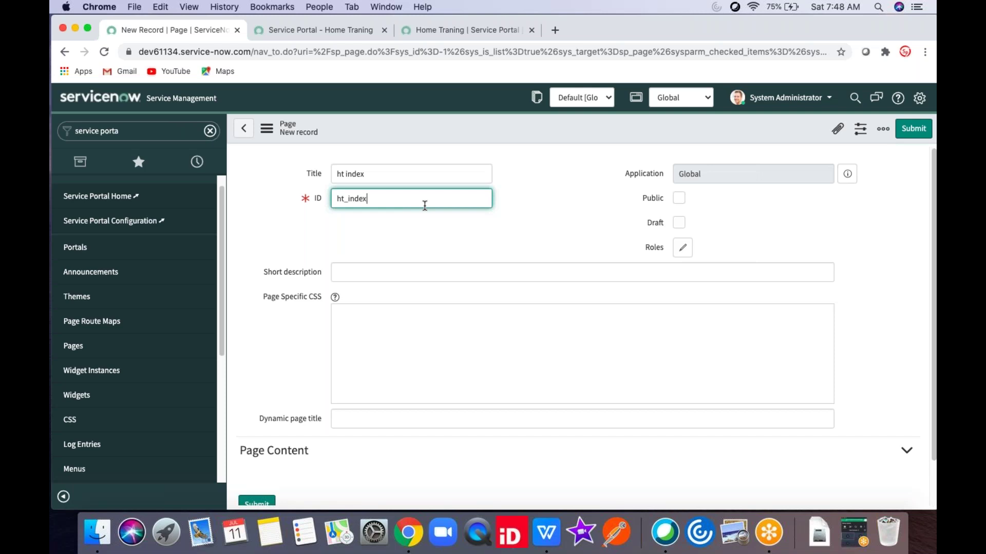
{"action": "right_click", "coordinate": [476, 128]}
{"action": "left_click", "coordinate": [498, 134]}
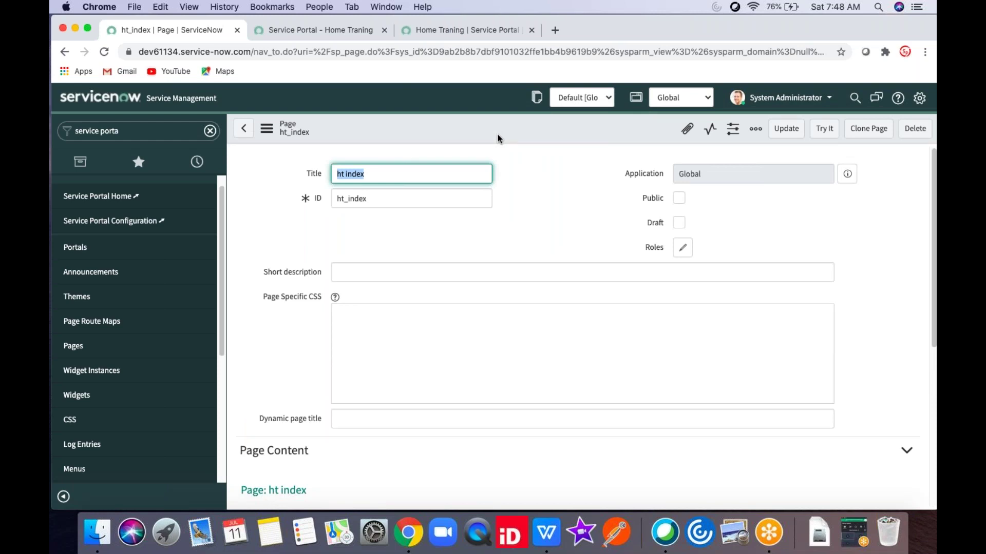
{"action": "left_click_drag", "start_coordinate": [929, 183], "coordinate": [924, 262]}
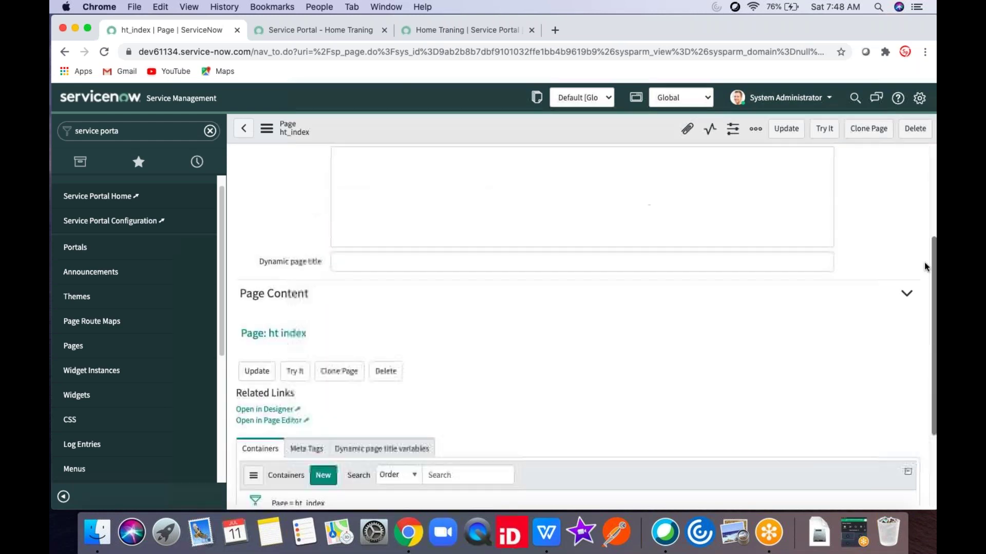
{"action": "left_click", "coordinate": [287, 404]}
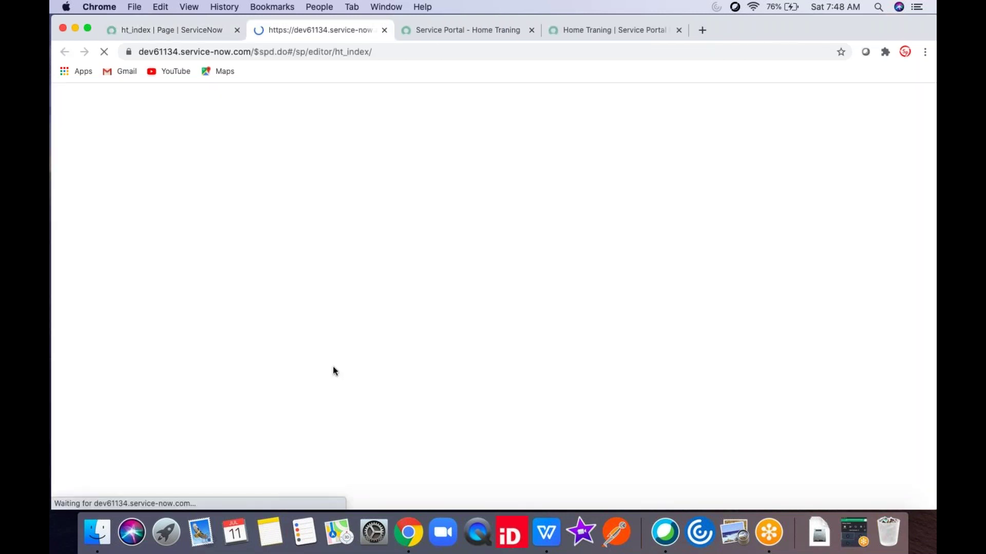
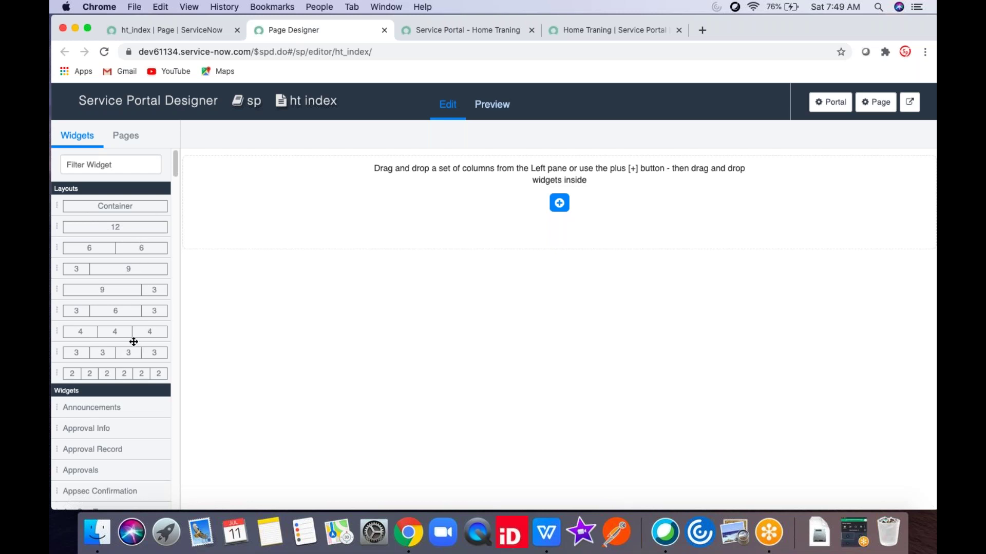
Load the default sp portal in place of the Home Traning portal page.
{"action": "left_click", "coordinate": [454, 34]}
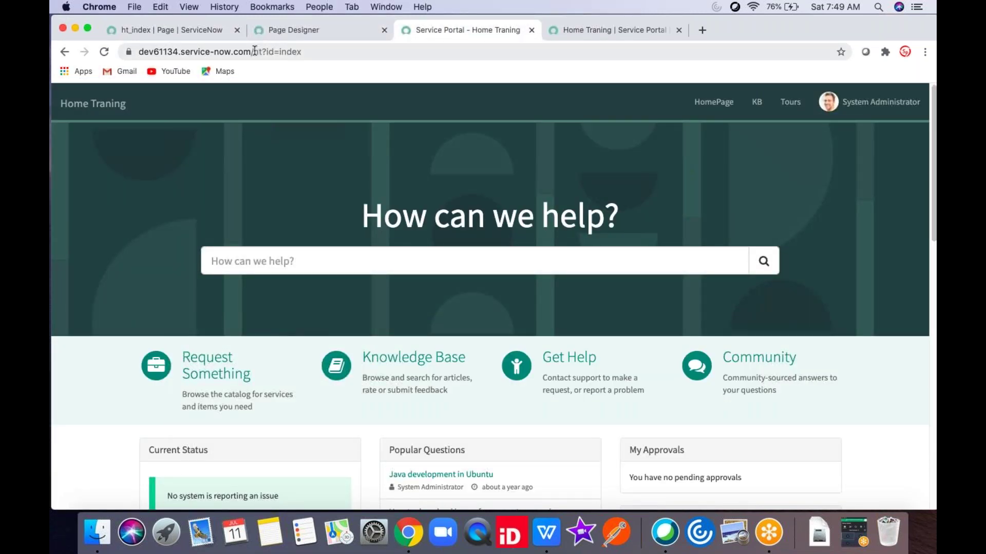
{"action": "left_click_drag", "start_coordinate": [253, 51], "coordinate": [526, 59]}
{"action": "key", "text": "BackSpace"}
{"action": "type", "text": "sp"}
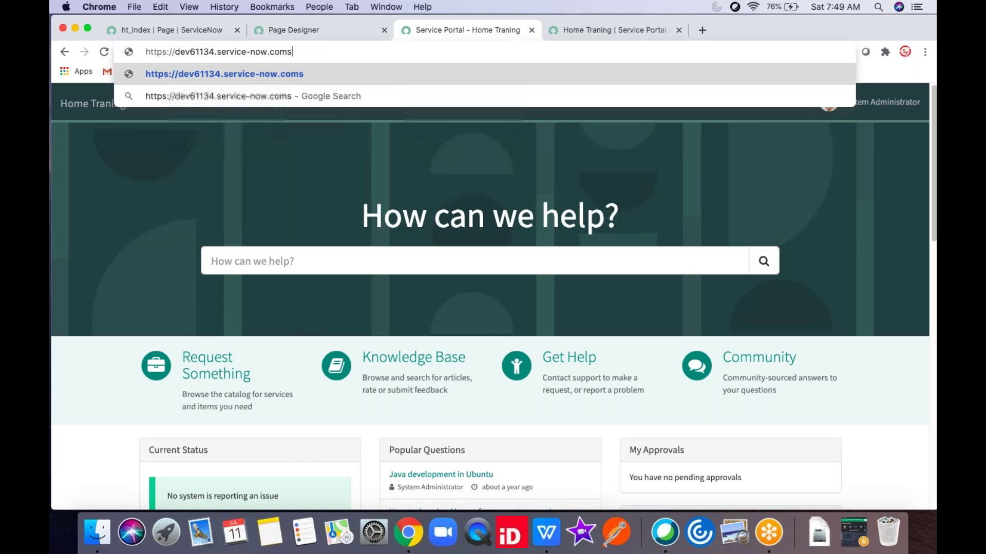
{"action": "key", "text": "Return"}
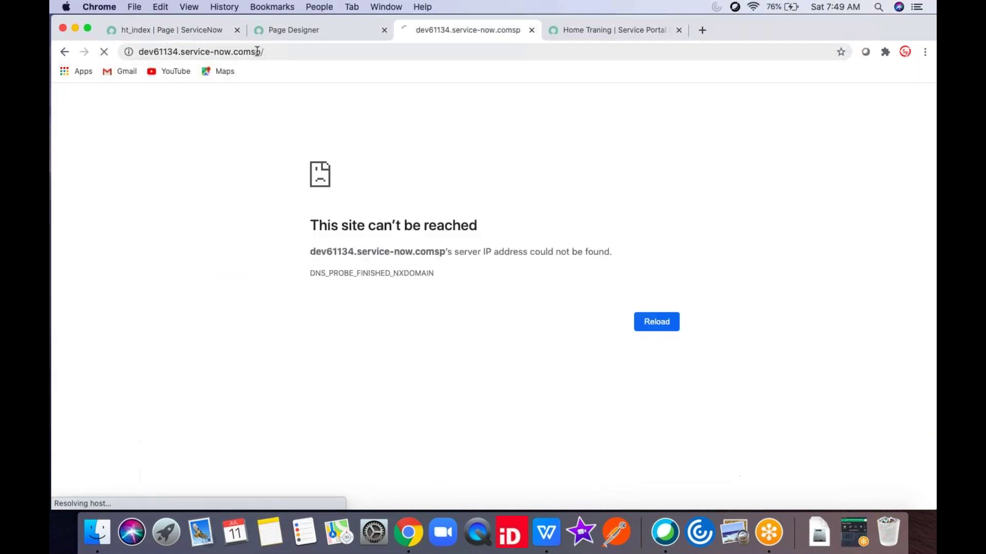
{"action": "left_click_drag", "start_coordinate": [250, 51], "coordinate": [375, 52]}
{"action": "type", "text": "/s"}
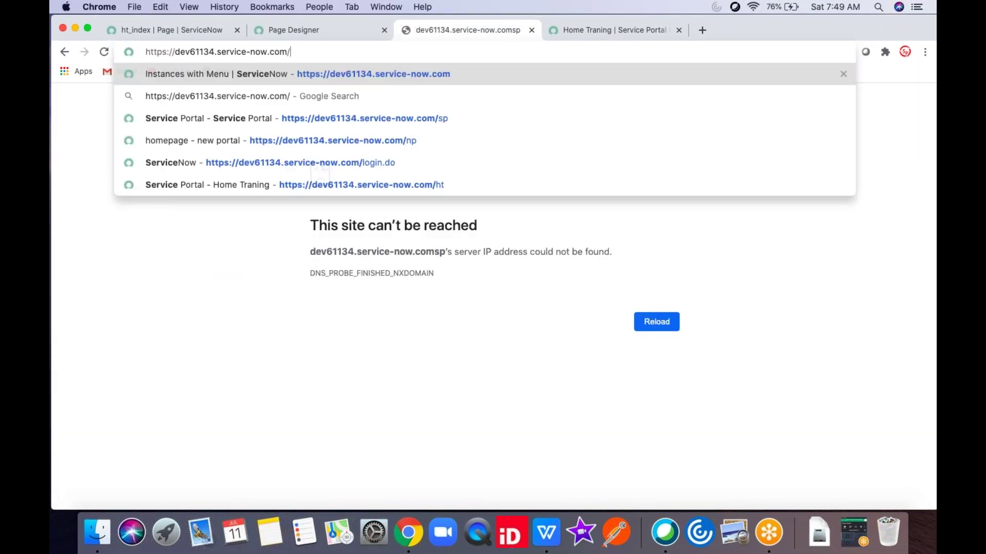
{"action": "key", "text": "Return"}
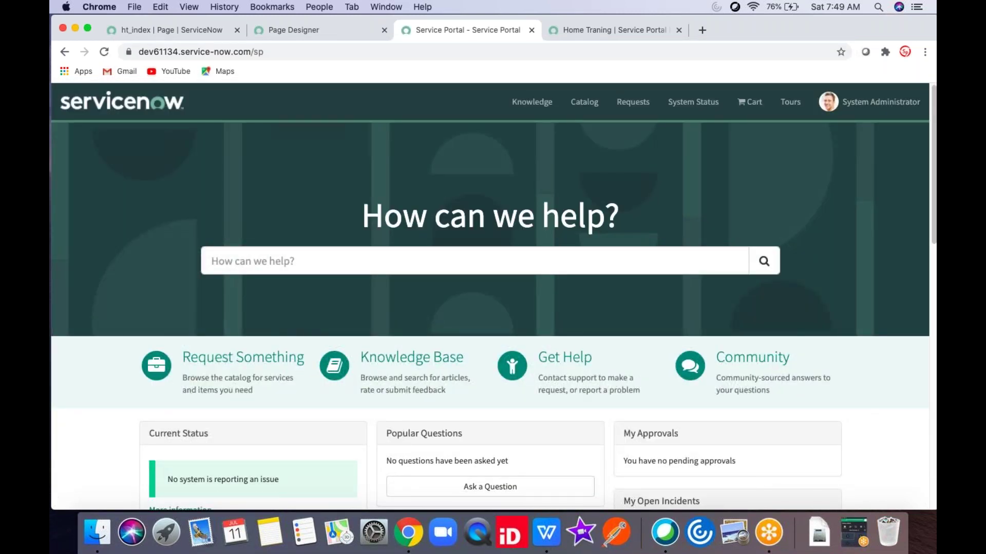
Inspect the sp portal page and emulate it on an iPhone X.
{"action": "right_click", "coordinate": [832, 206]}
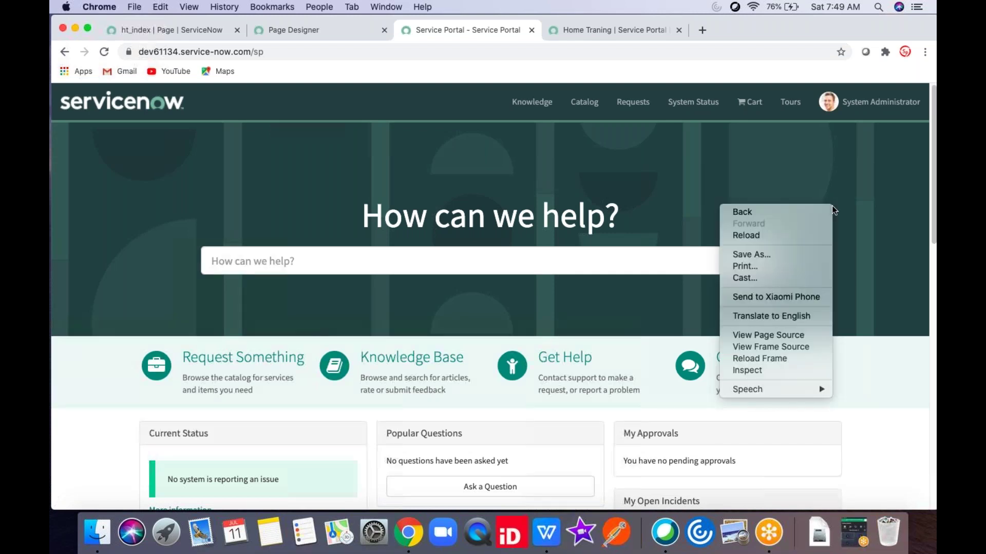
{"action": "left_click", "coordinate": [756, 371]}
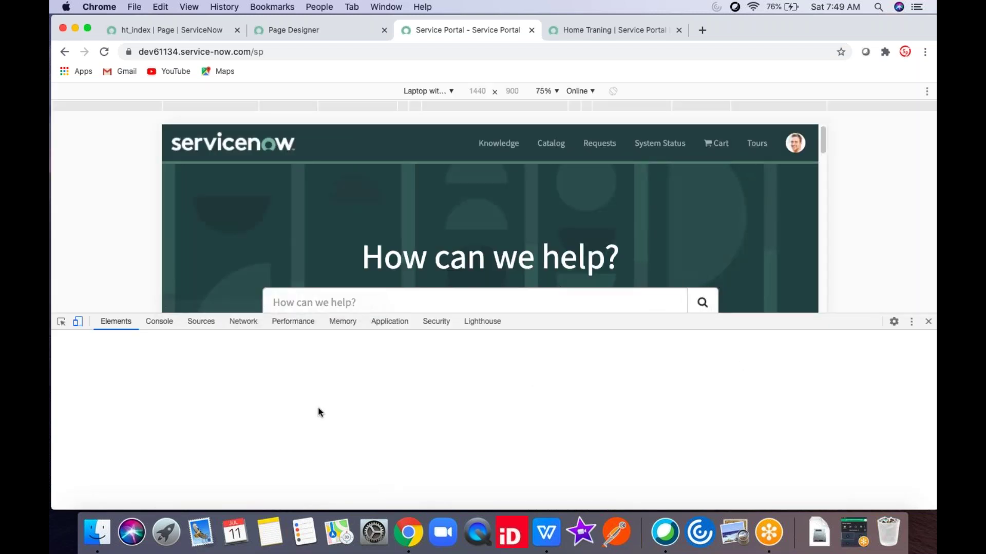
{"action": "left_click", "coordinate": [77, 321]}
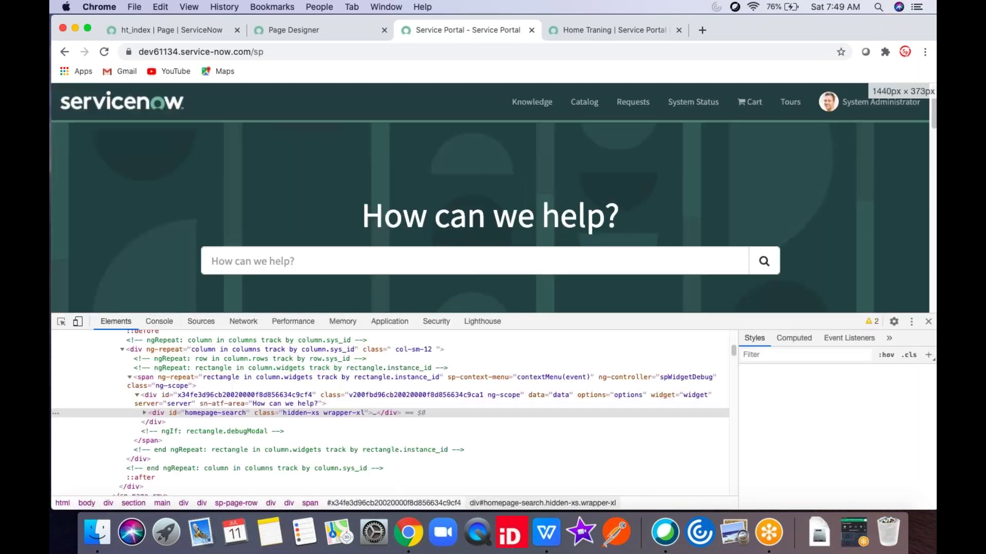
{"action": "left_click", "coordinate": [76, 322]}
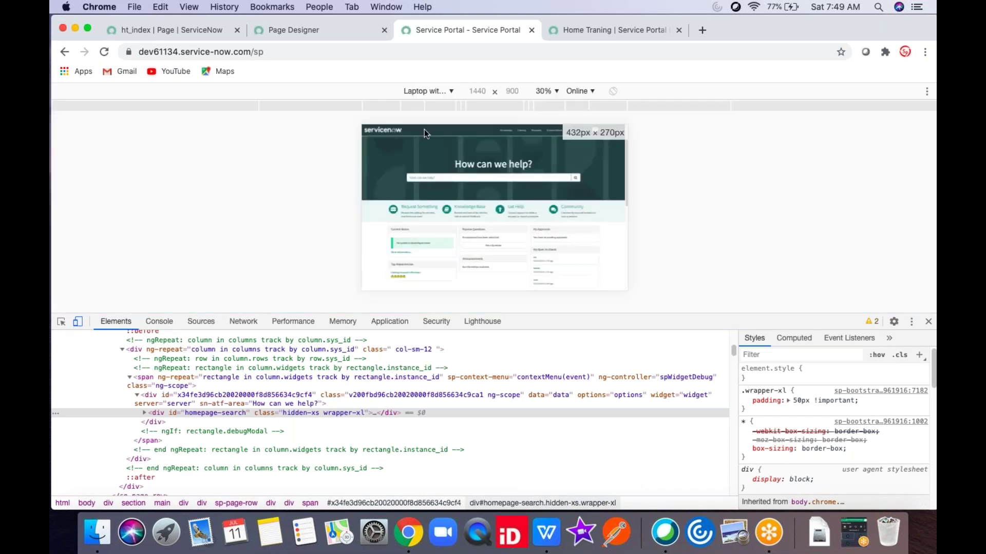
{"action": "left_click", "coordinate": [433, 92]}
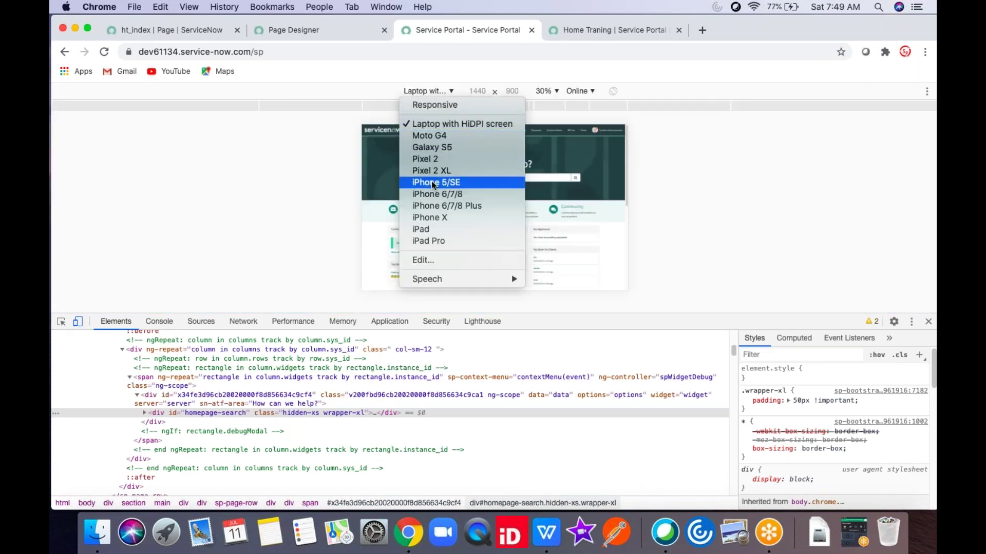
{"action": "left_click", "coordinate": [431, 217]}
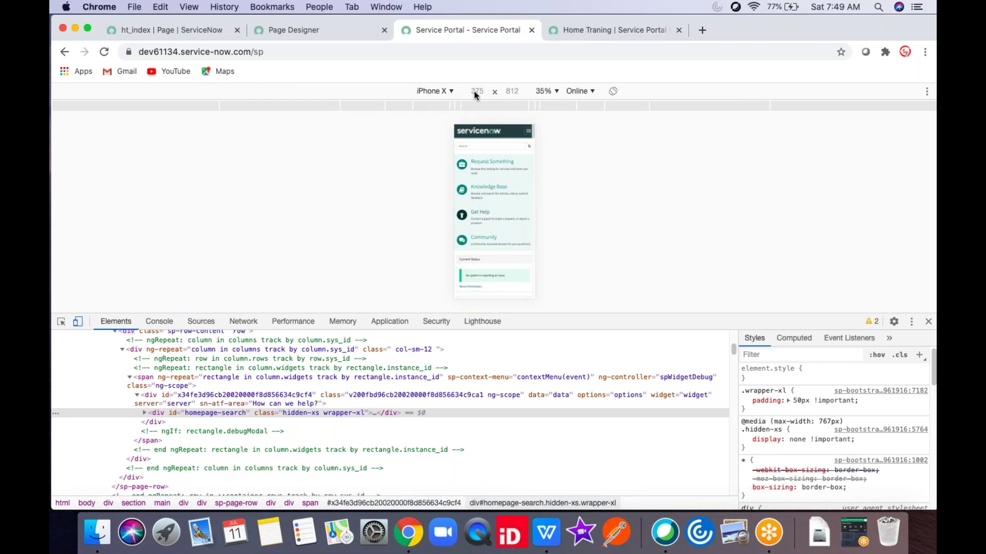
Set the emulated view's zoom to 75%, enlarge the preview area and look through the mobile page layout.
{"action": "left_click", "coordinate": [546, 91]}
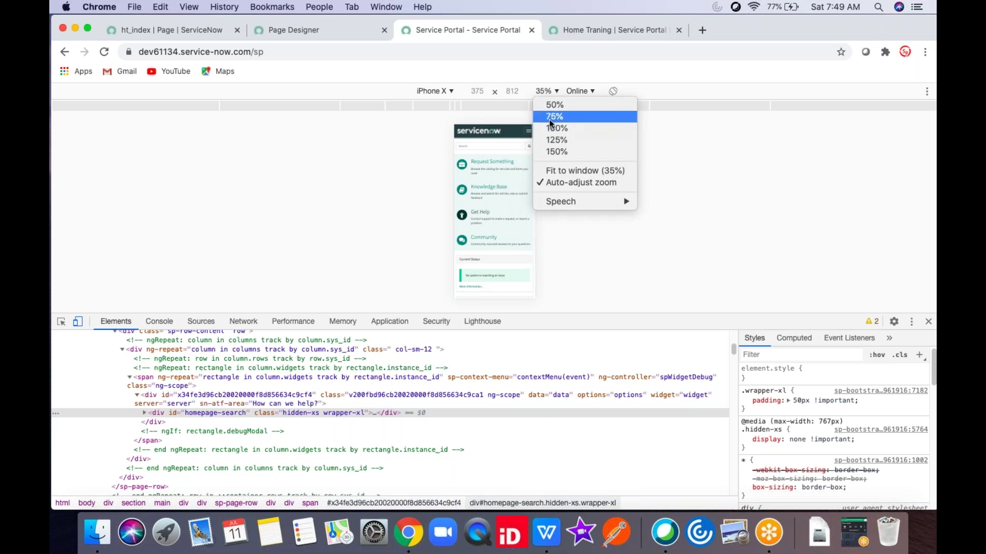
{"action": "left_click", "coordinate": [550, 117]}
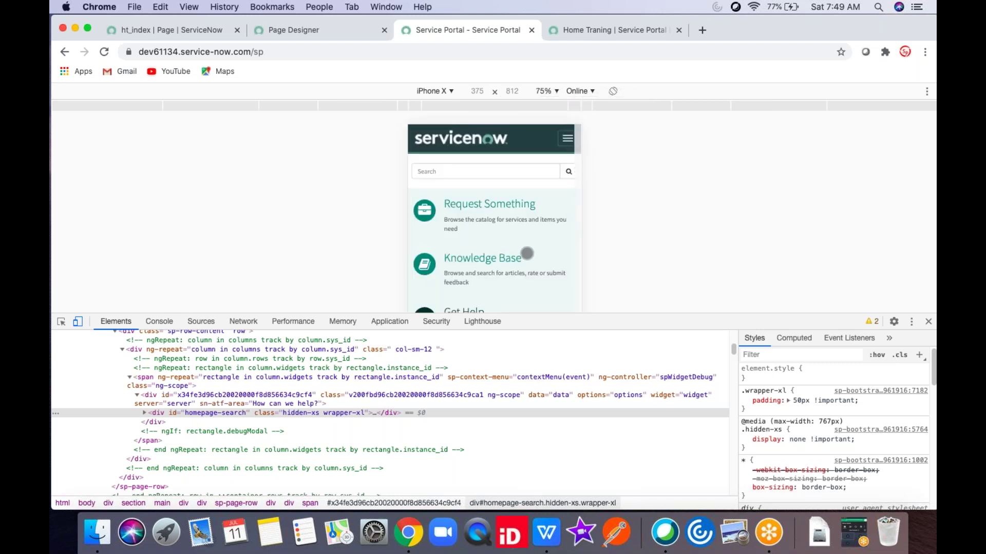
{"action": "left_click_drag", "start_coordinate": [627, 323], "coordinate": [611, 415]}
{"action": "scroll", "coordinate": [554, 247], "scroll_direction": "down", "scroll_amount": 5}
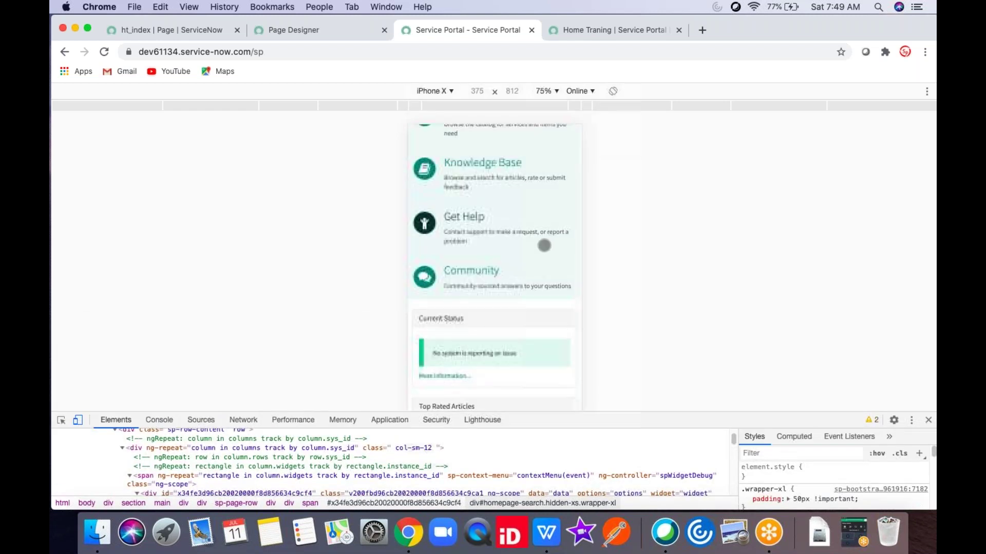
{"action": "scroll", "coordinate": [556, 260], "scroll_direction": "down", "scroll_amount": 7}
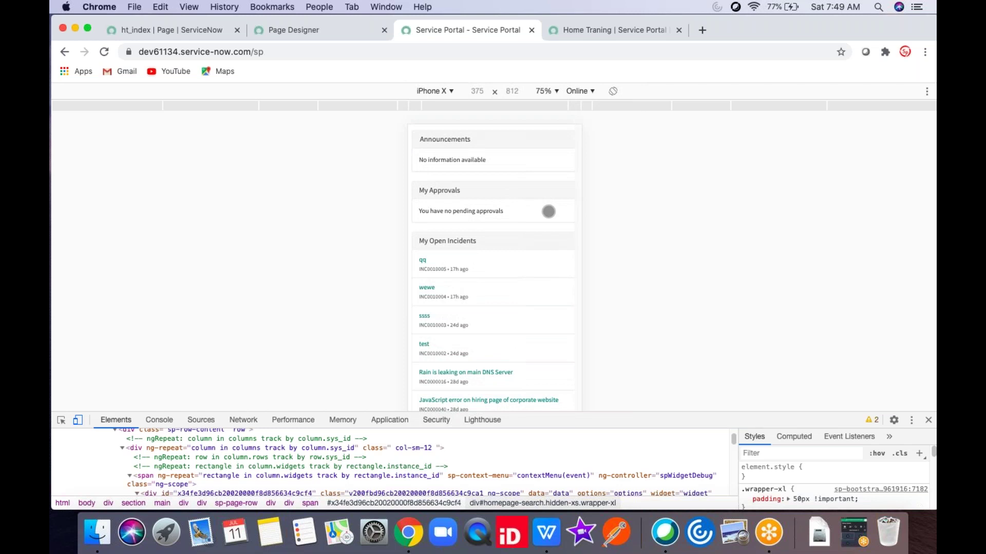
Close the developer tools and return the sp portal page to its desktop view, showing the search banner.
{"action": "left_click", "coordinate": [435, 92]}
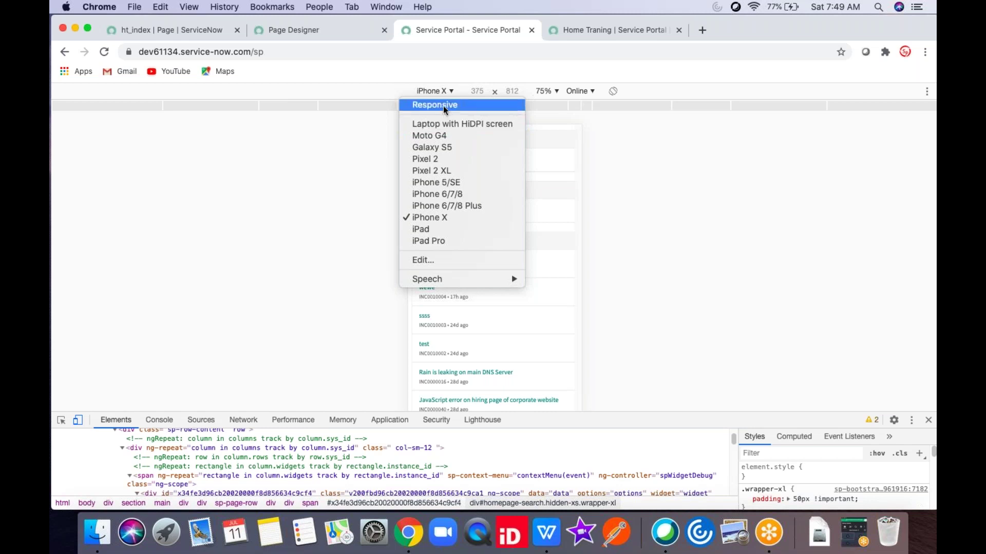
{"action": "left_click", "coordinate": [929, 420]}
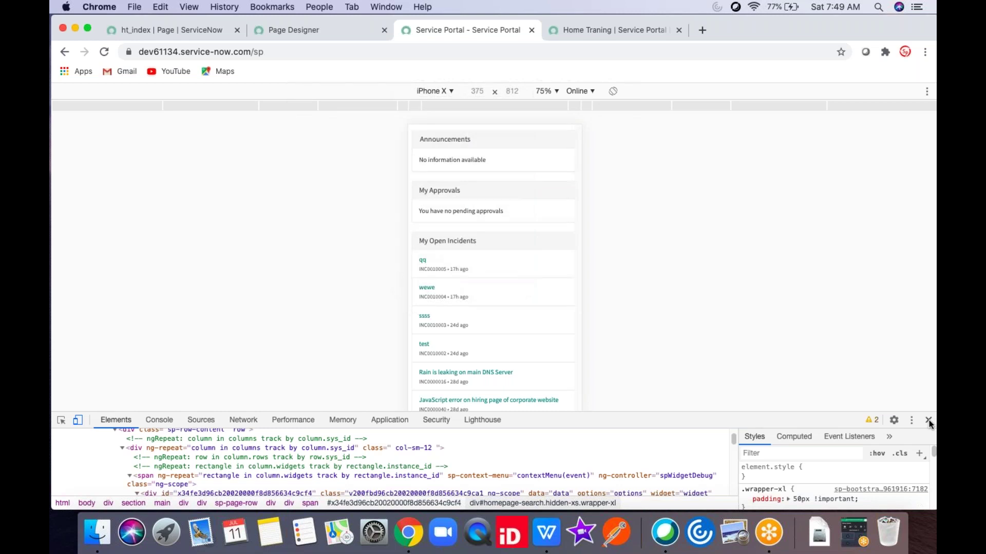
{"action": "left_click", "coordinate": [929, 420]}
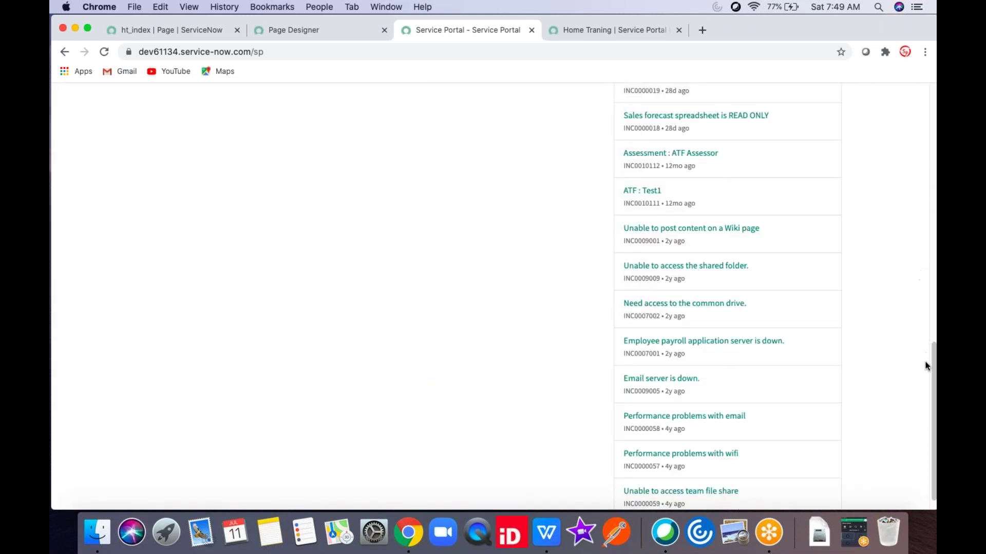
{"action": "left_click_drag", "start_coordinate": [932, 361], "coordinate": [926, 118]}
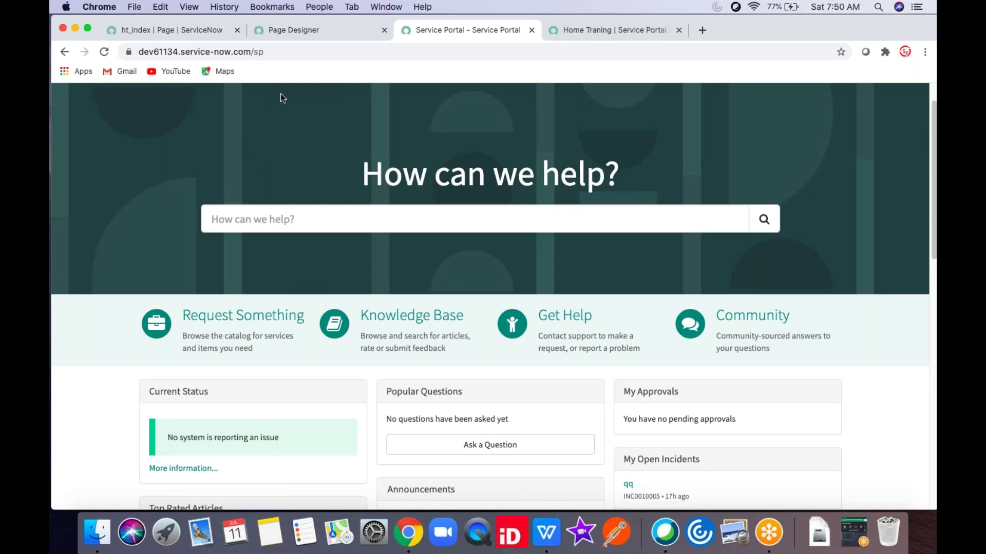
Add a full-width 12 layout row to the ht index page with a 6-6 two-column row beneath it.
{"action": "left_click", "coordinate": [281, 31]}
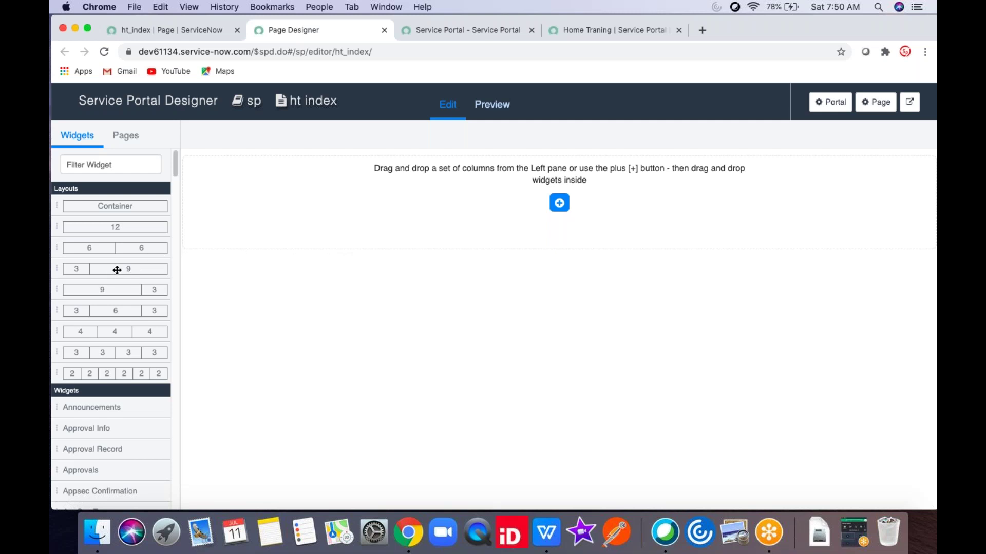
{"action": "left_click_drag", "start_coordinate": [121, 226], "coordinate": [556, 214]}
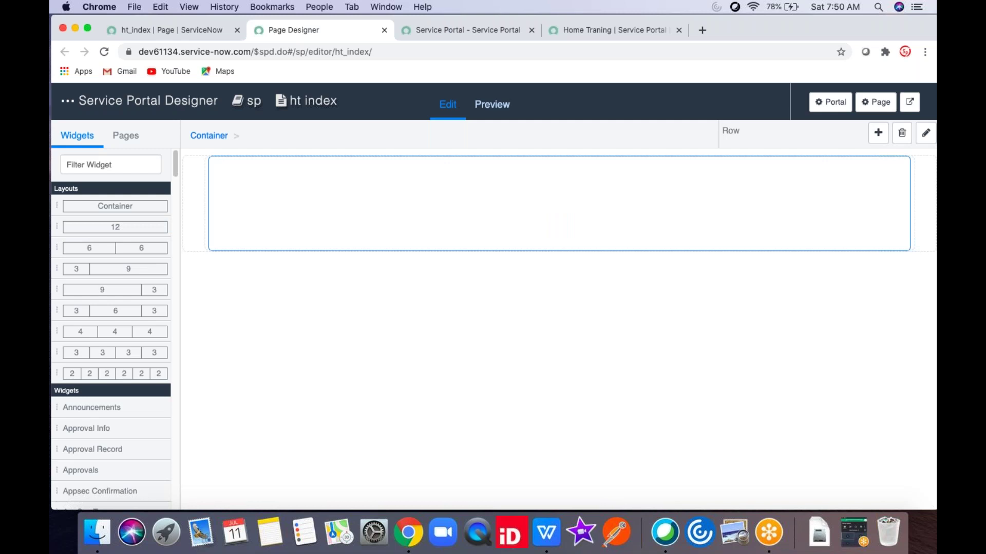
{"action": "left_click_drag", "start_coordinate": [110, 250], "coordinate": [320, 271]}
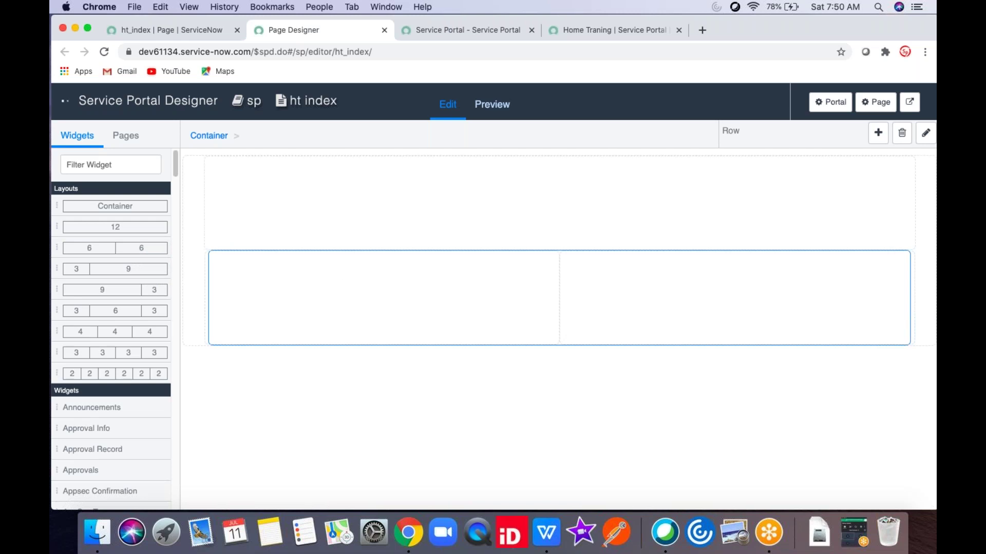
{"action": "left_click", "coordinate": [411, 208]}
{"action": "left_click", "coordinate": [391, 320]}
{"action": "left_click", "coordinate": [605, 304]}
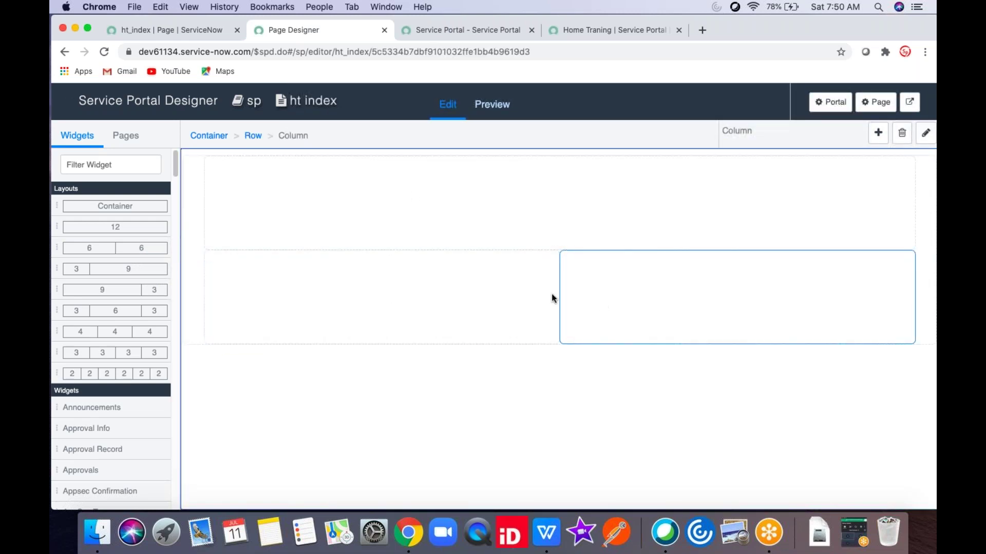
{"action": "left_click", "coordinate": [497, 196]}
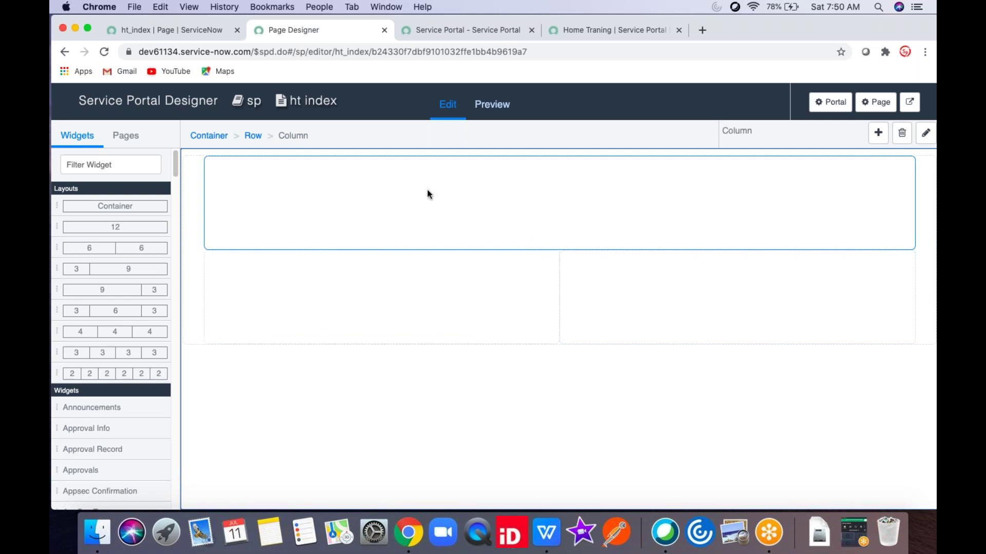
{"action": "left_click", "coordinate": [663, 307]}
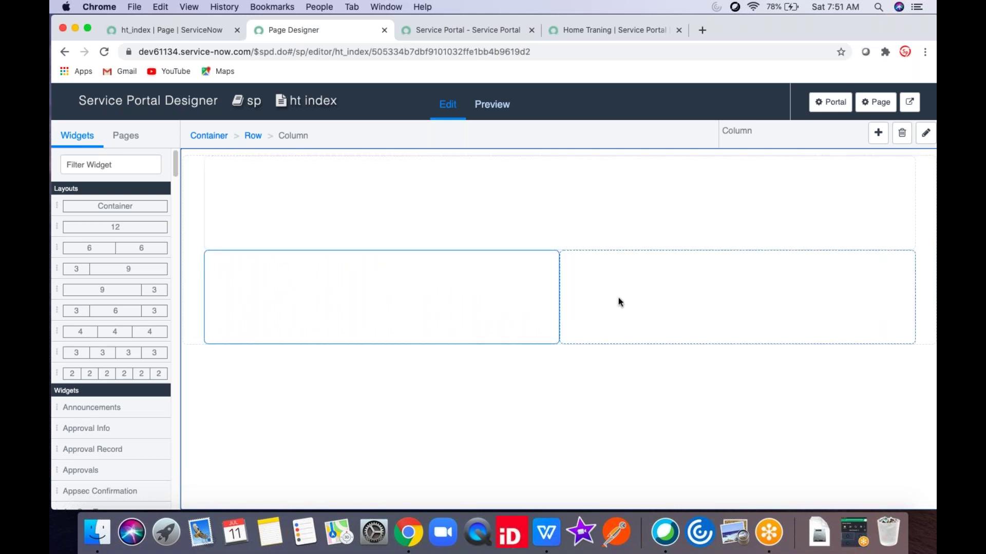
Find widgets matching home and place the Homepage Search widget in the full-width row.
{"action": "left_click", "coordinate": [132, 167]}
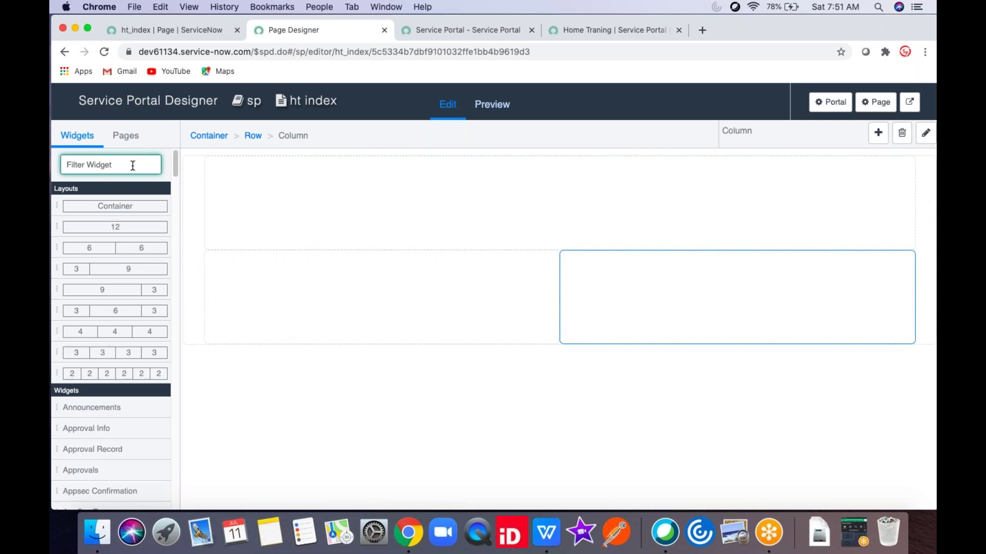
{"action": "type", "text": "home"}
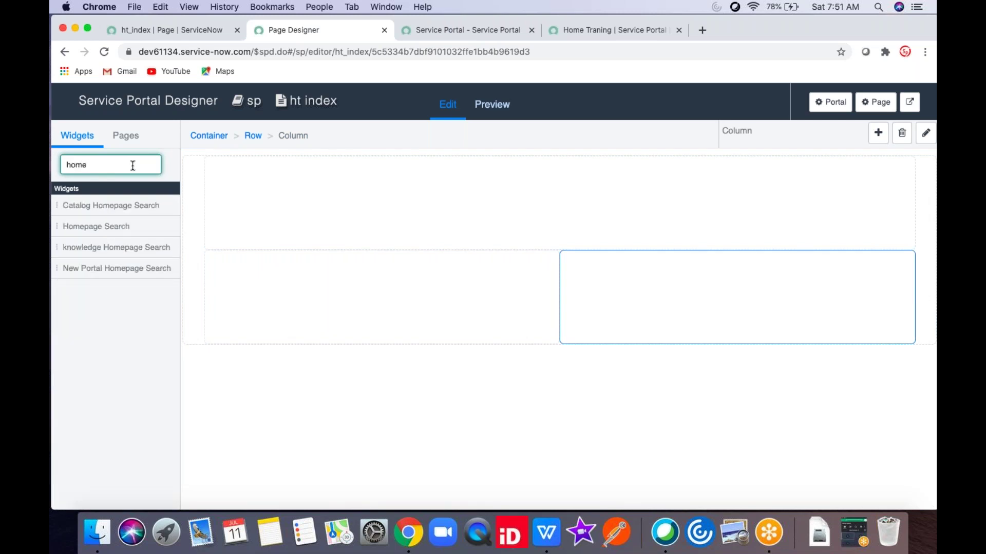
{"action": "left_click_drag", "start_coordinate": [130, 226], "coordinate": [578, 194]}
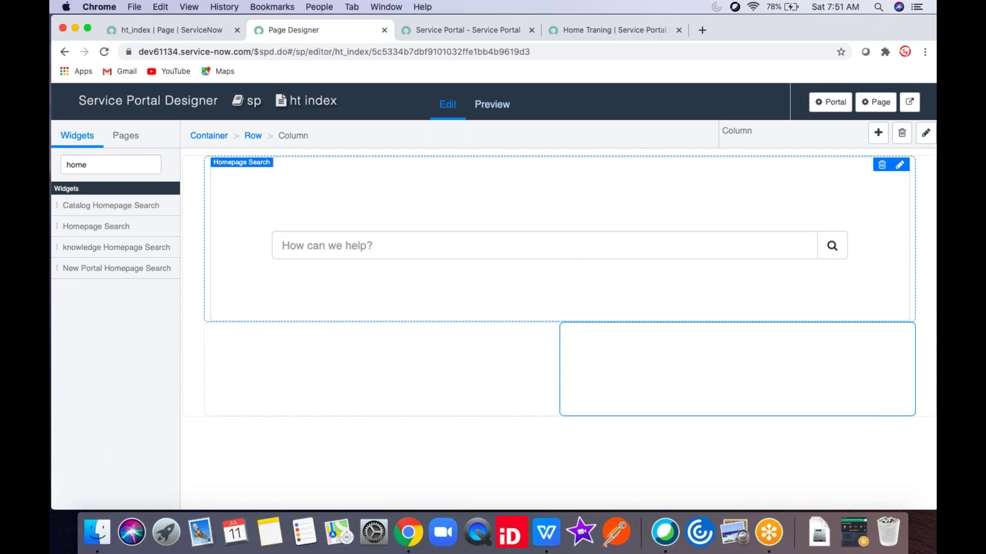
Set the Home Traning portal's Homepage to ht_index and save the portal record.
{"action": "left_click", "coordinate": [490, 32]}
{"action": "left_click", "coordinate": [588, 31]}
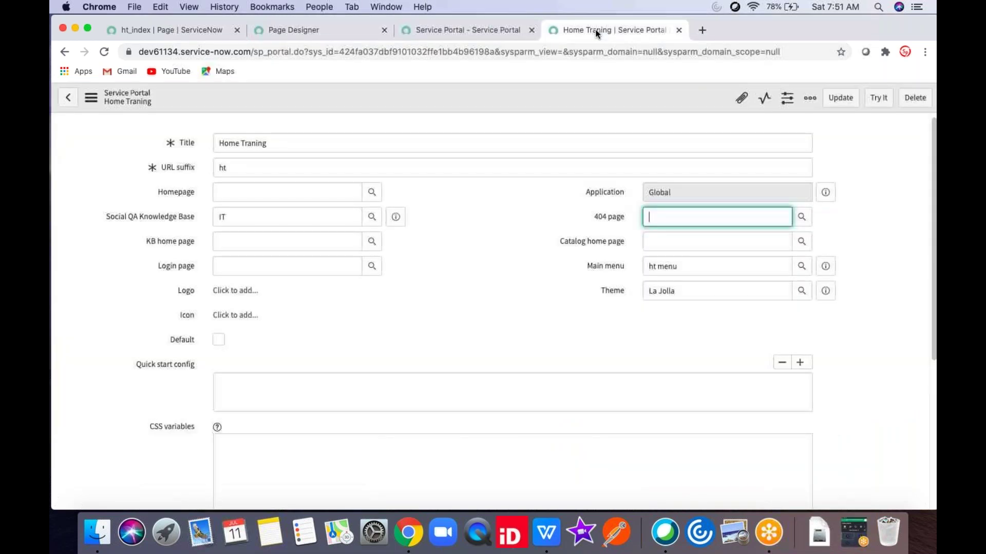
{"action": "left_click", "coordinate": [231, 195]}
{"action": "type", "text": "h"}
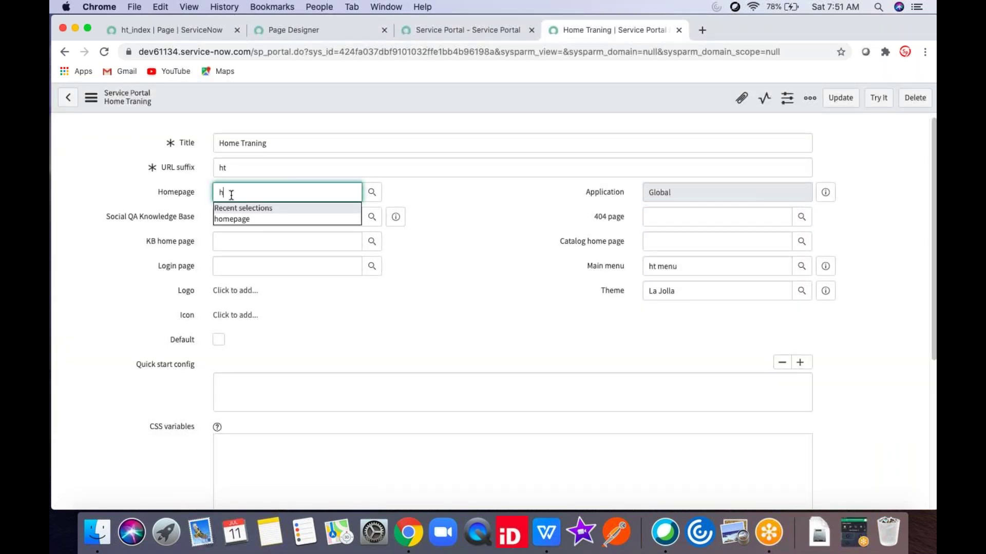
{"action": "type", "text": "t"}
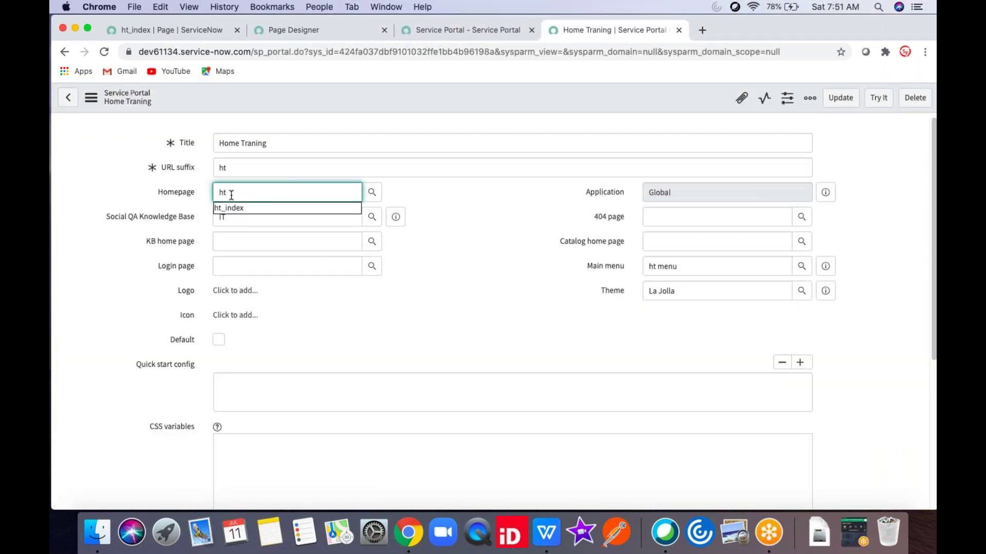
{"action": "left_click", "coordinate": [245, 207]}
{"action": "right_click", "coordinate": [555, 93]}
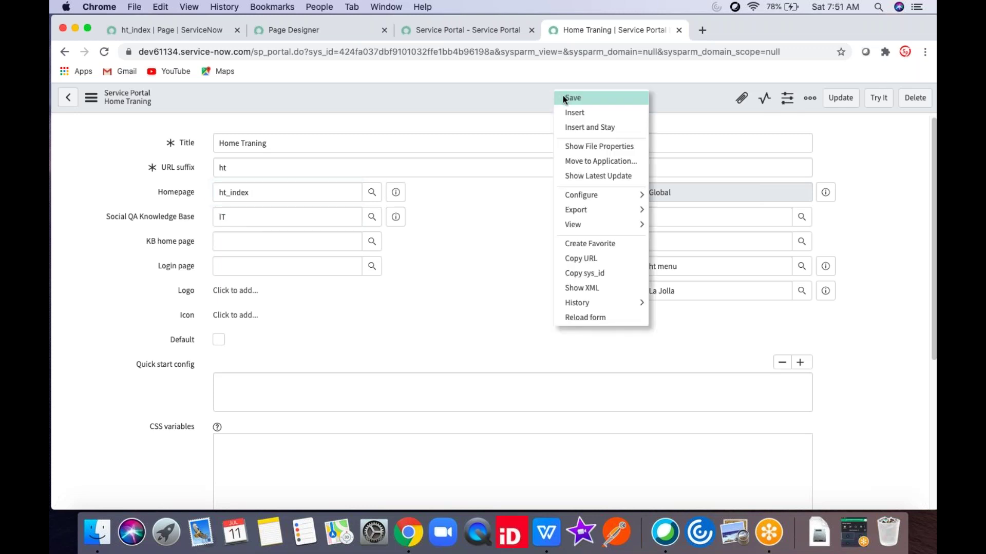
{"action": "left_click", "coordinate": [563, 99]}
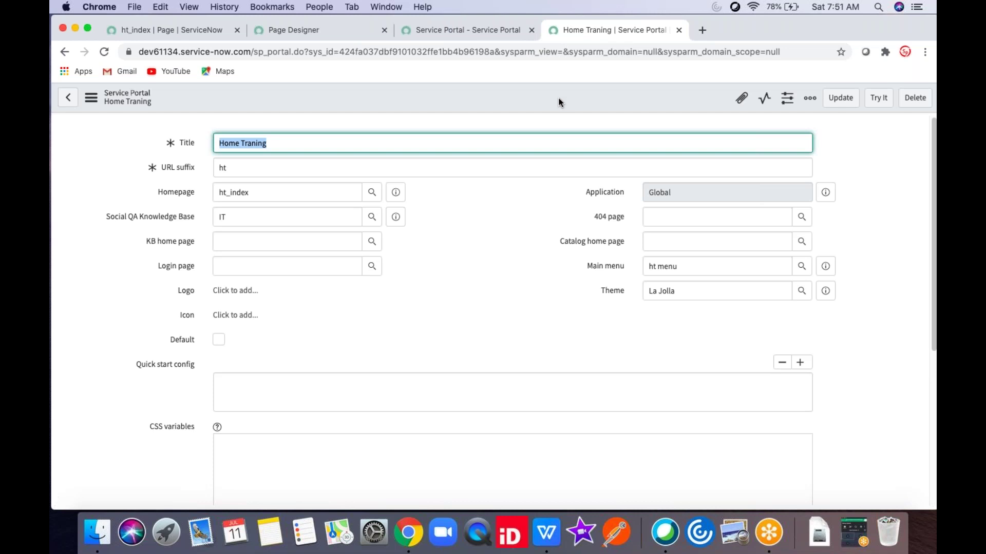
Load the ht portal in place of the sp portal to check its new homepage.
{"action": "left_click", "coordinate": [460, 33]}
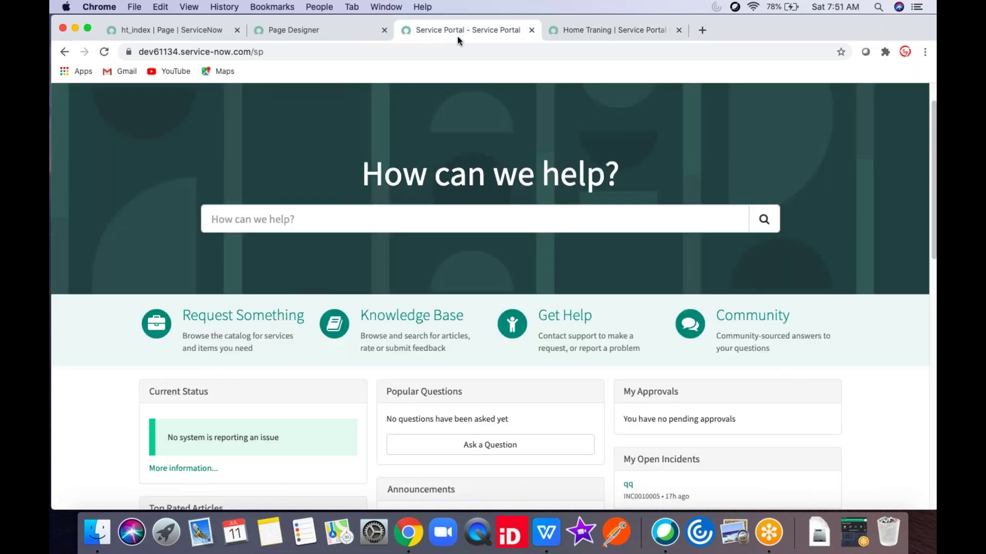
{"action": "double_click", "coordinate": [259, 52]}
{"action": "type", "text": "ht"}
{"action": "key", "text": "Return"}
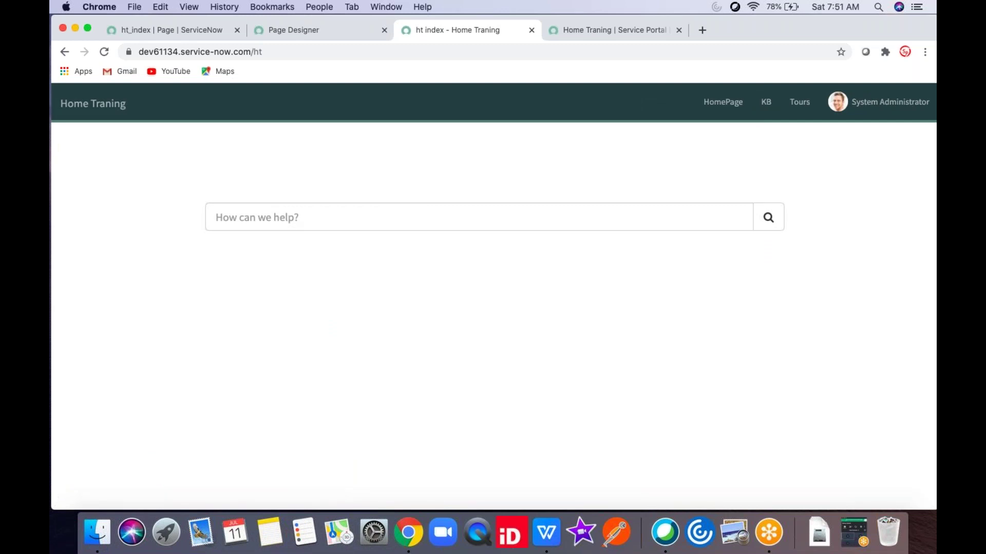
{"action": "left_click", "coordinate": [333, 215]}
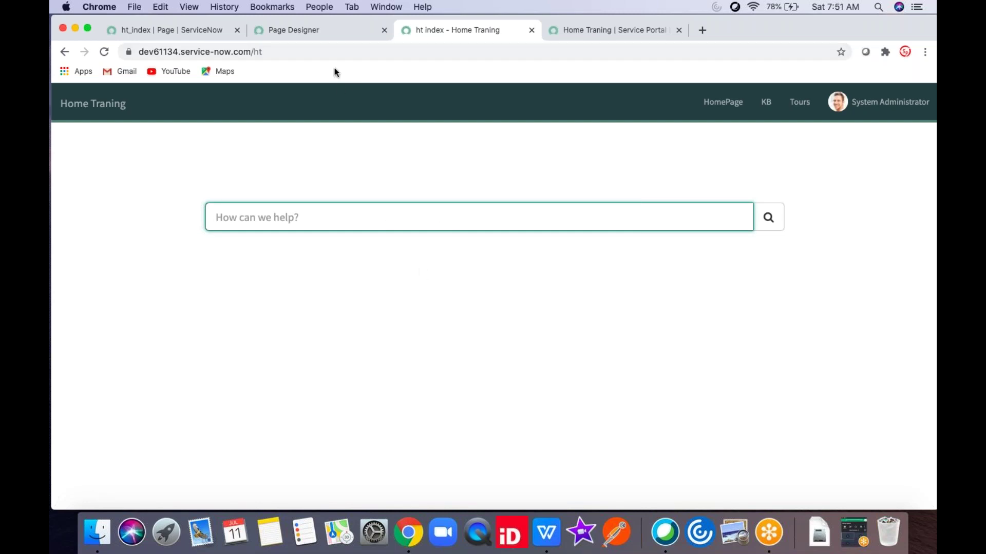
Clear the widget filter, place Approval Info in the lower-left column and Announcements in the lower-right one, and reload the ht portal page.
{"action": "left_click", "coordinate": [330, 31]}
{"action": "left_click", "coordinate": [418, 383]}
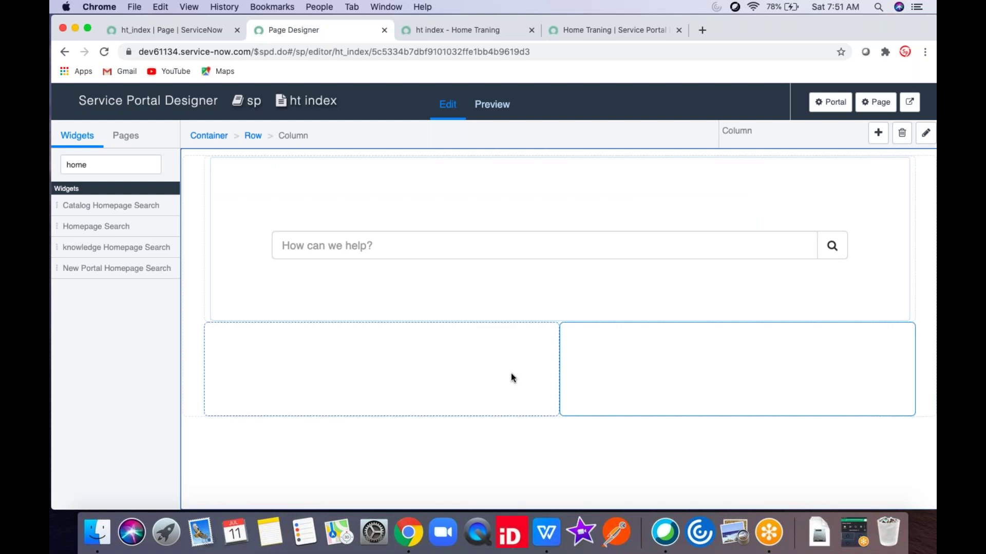
{"action": "left_click", "coordinate": [649, 369]}
{"action": "left_click", "coordinate": [139, 161]}
{"action": "key", "text": "BackSpace"}
{"action": "key", "text": "BackSpace"}
{"action": "key", "text": "BackSpace"}
{"action": "key", "text": "BackSpace"}
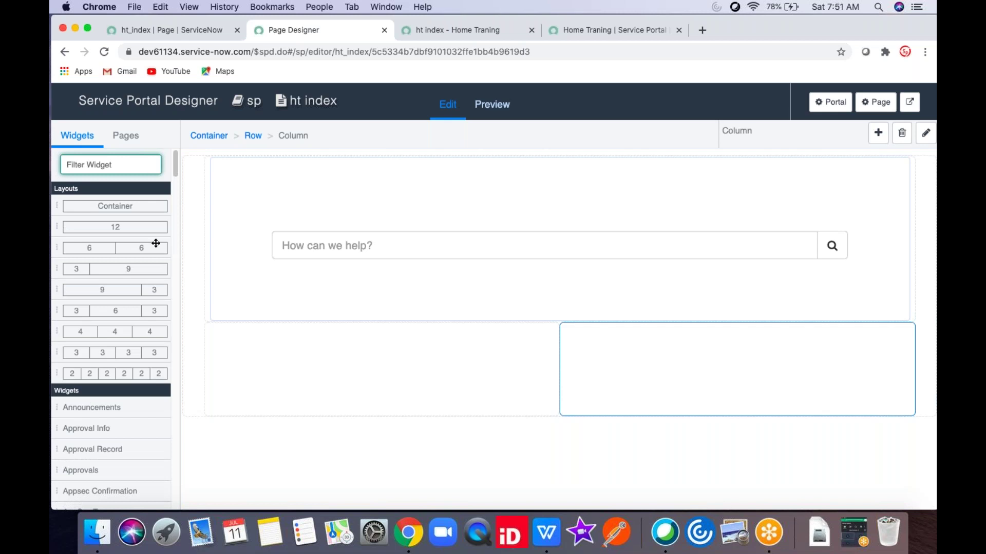
{"action": "left_click_drag", "start_coordinate": [111, 428], "coordinate": [379, 362]}
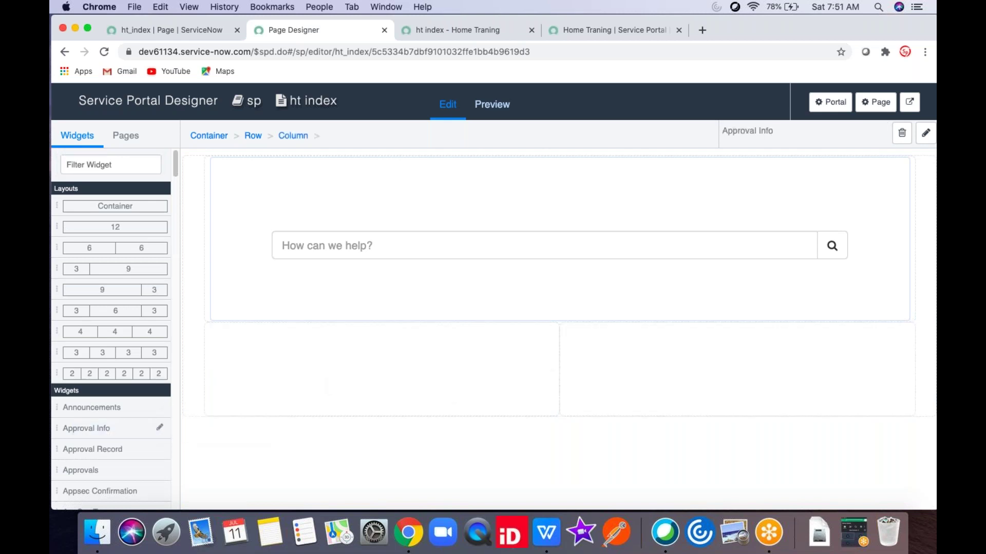
{"action": "left_click_drag", "start_coordinate": [97, 407], "coordinate": [360, 349]}
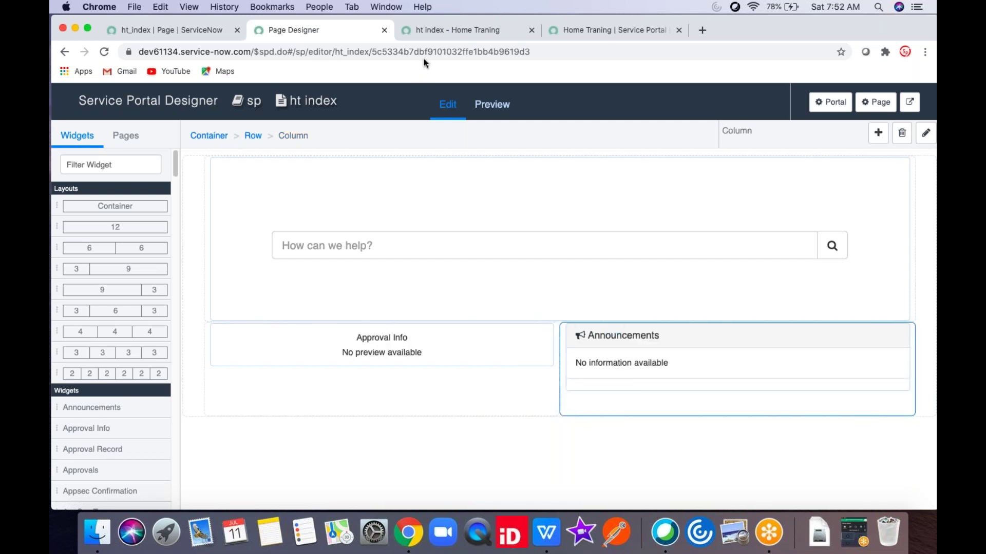
{"action": "left_click", "coordinate": [441, 30]}
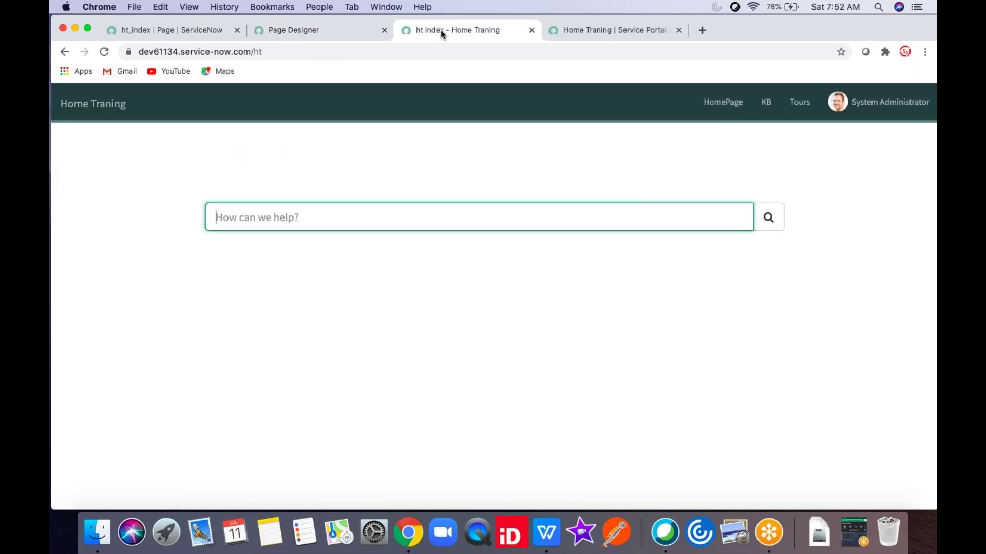
{"action": "left_click", "coordinate": [104, 51]}
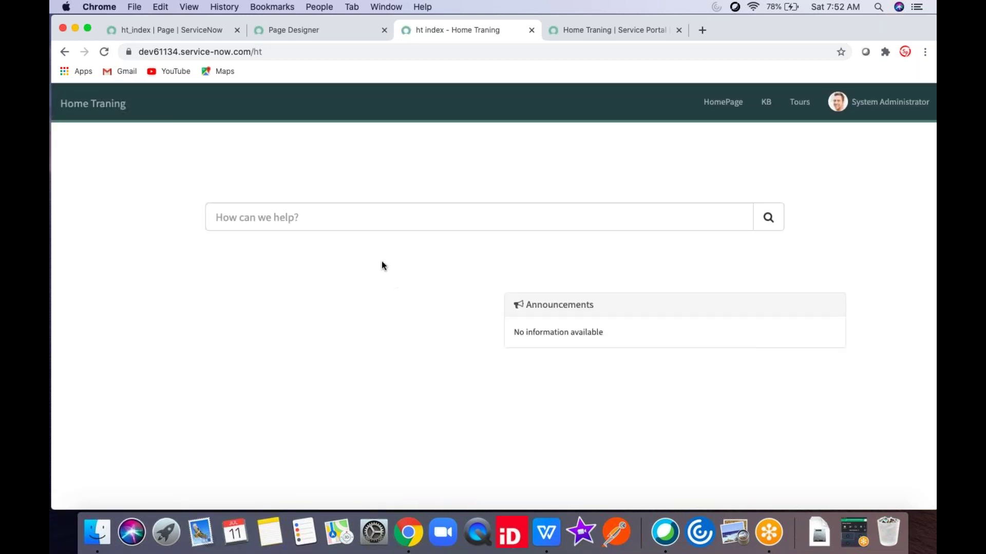
Replace the Approval Info widget in the lower-left column with the Approvals widget and reload the ht portal page.
{"action": "left_click", "coordinate": [325, 34]}
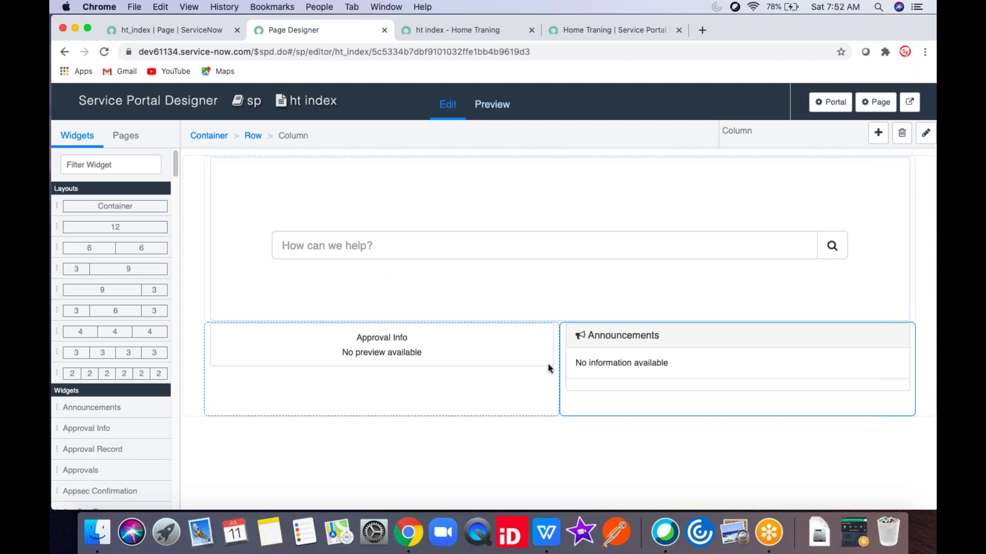
{"action": "left_click", "coordinate": [526, 333]}
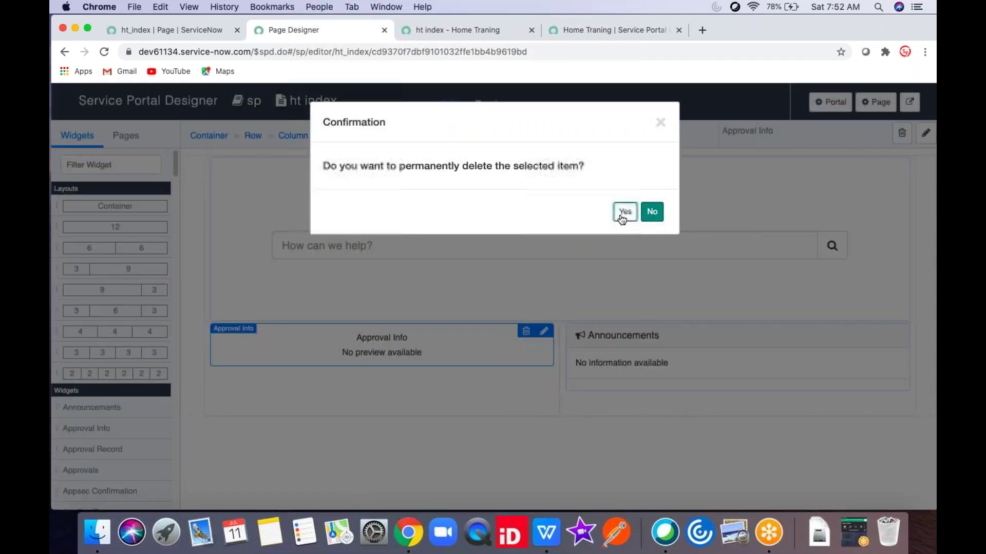
{"action": "left_click", "coordinate": [623, 214]}
{"action": "left_click_drag", "start_coordinate": [106, 474], "coordinate": [369, 380]}
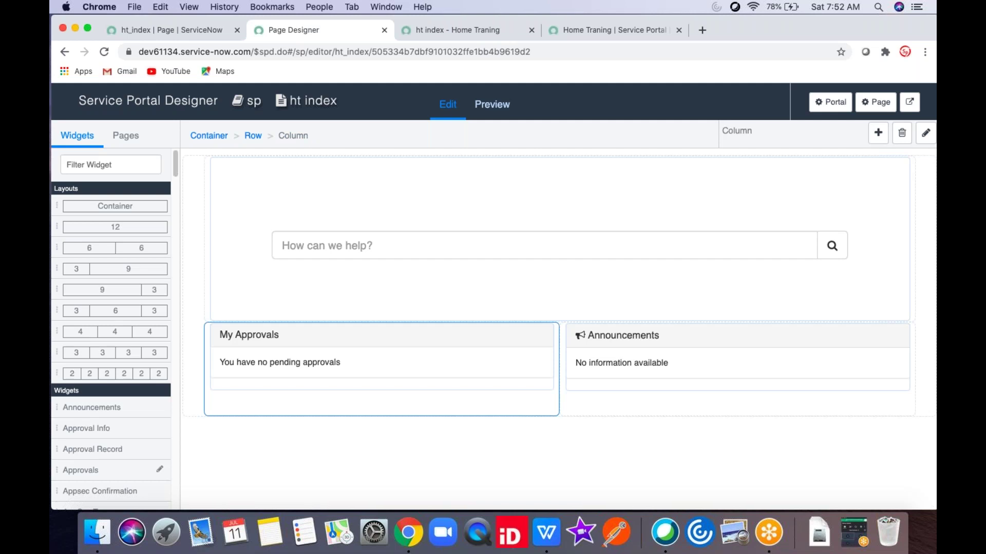
{"action": "left_click", "coordinate": [407, 31]}
{"action": "left_click", "coordinate": [106, 59]}
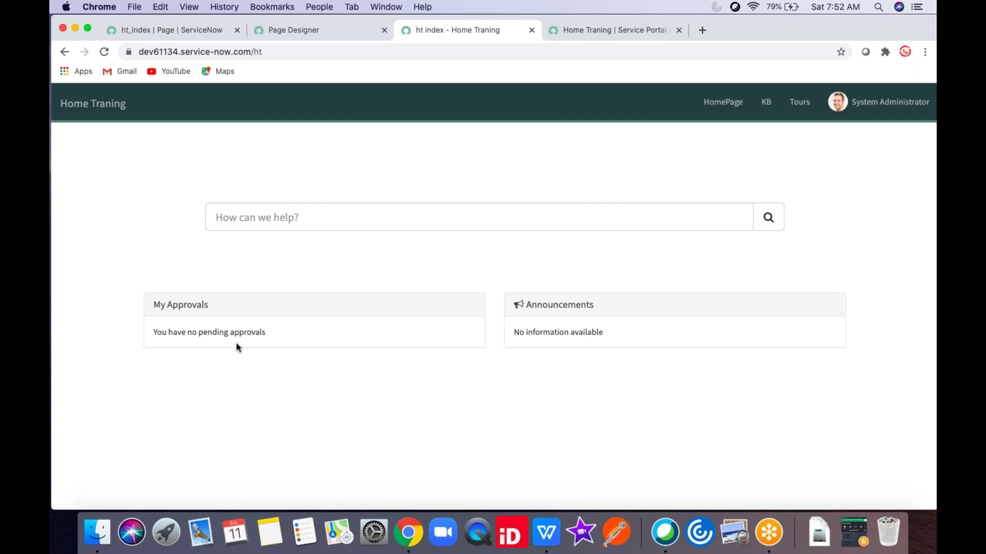
Inspect the ht portal page in the iPhone X emulation, then return it to the desktop view.
{"action": "right_click", "coordinate": [837, 224]}
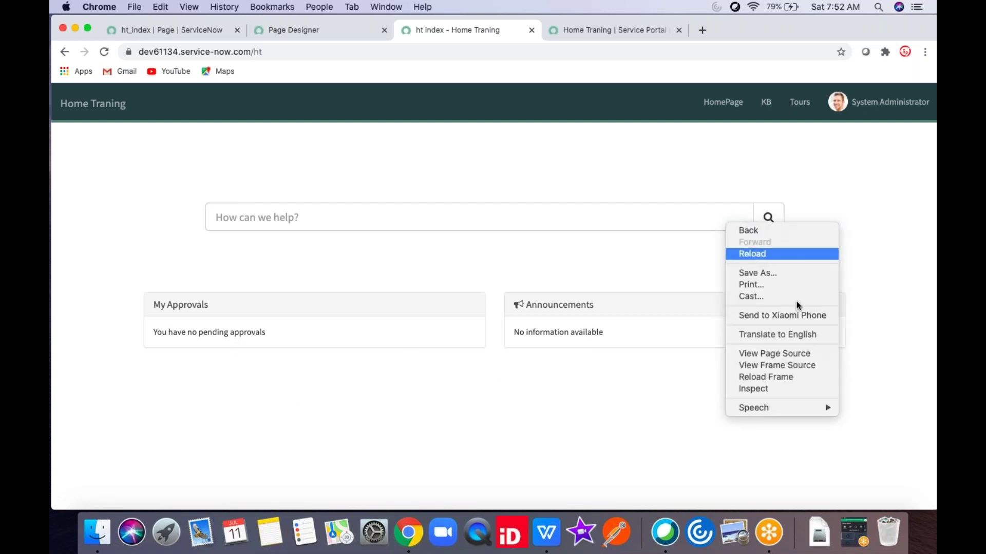
{"action": "left_click", "coordinate": [796, 389]}
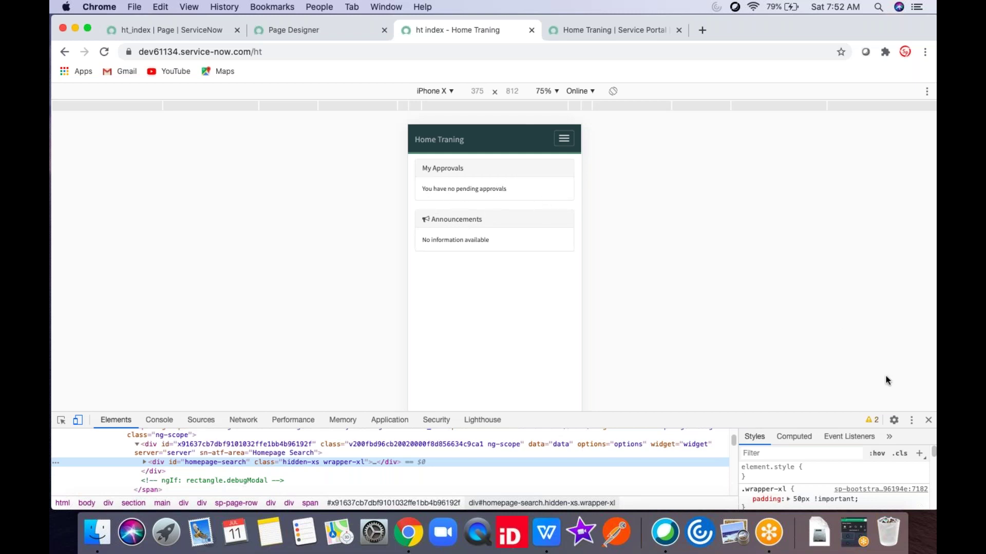
{"action": "left_click", "coordinate": [928, 421]}
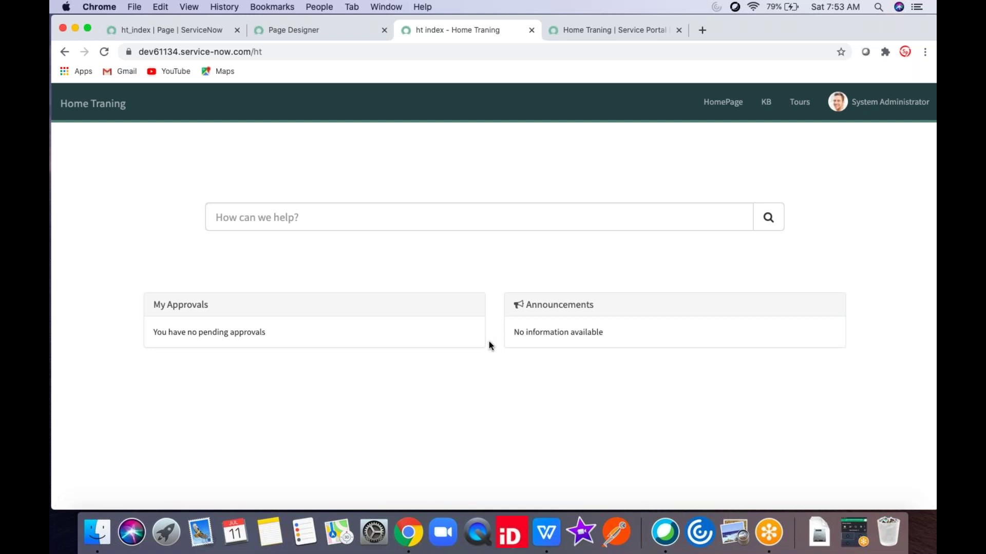
{"action": "left_click", "coordinate": [642, 217]}
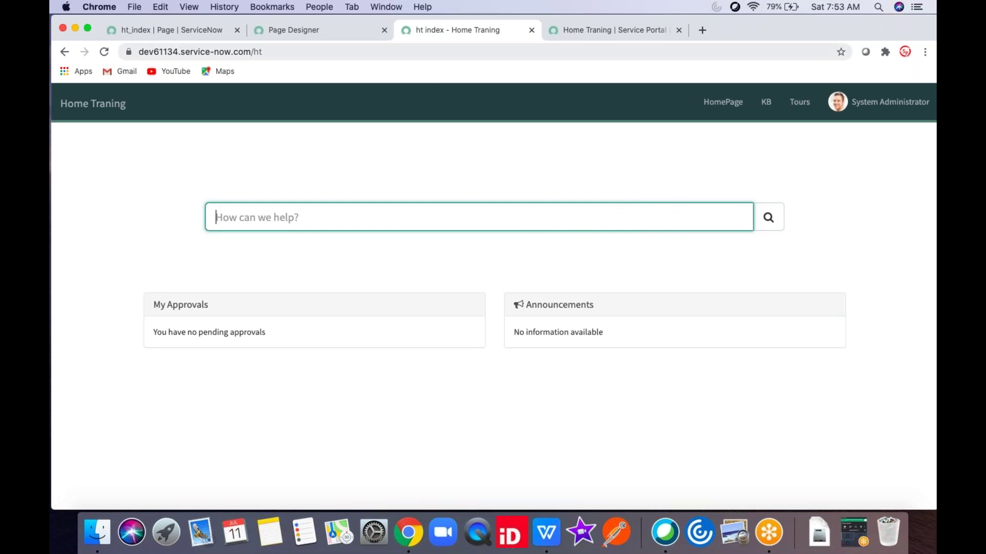
{"action": "left_click", "coordinate": [350, 34]}
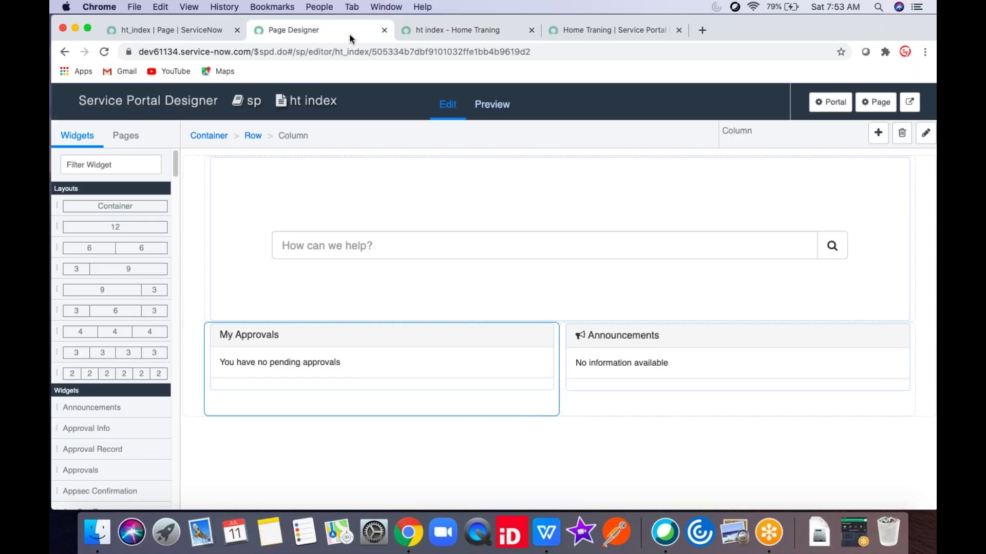
{"action": "left_click", "coordinate": [420, 32]}
{"action": "left_click", "coordinate": [583, 30]}
{"action": "left_click", "coordinate": [455, 34]}
{"action": "left_click", "coordinate": [575, 39]}
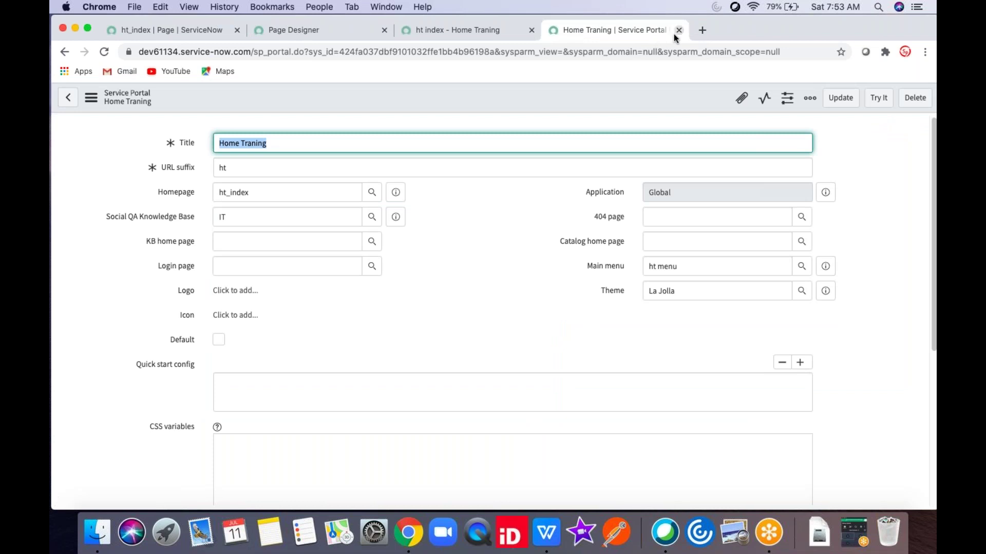
{"action": "left_click", "coordinate": [479, 36]}
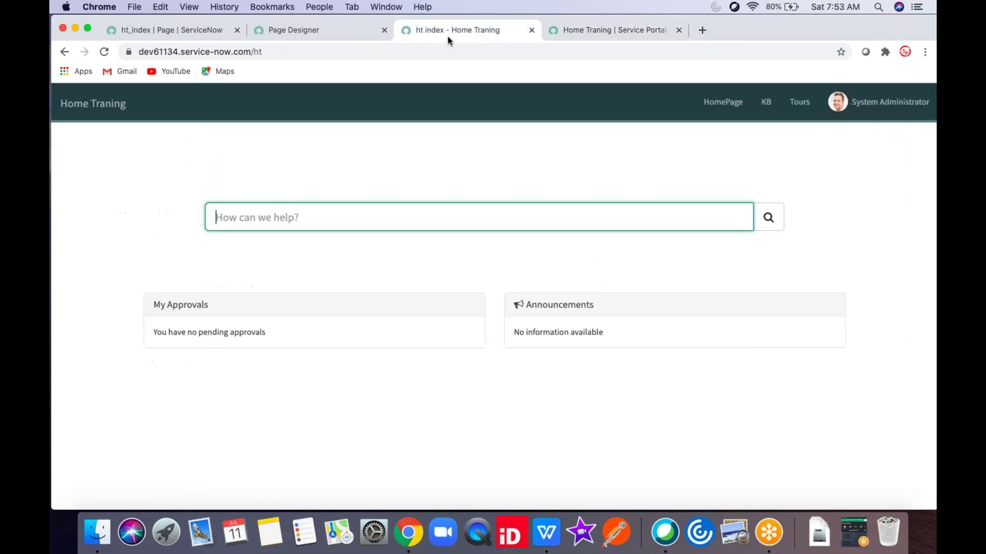
{"action": "left_click", "coordinate": [338, 33]}
Filter the ServiceNow navigator for "widget" and open the Service Portal Widgets list.
{"action": "left_click", "coordinate": [211, 35]}
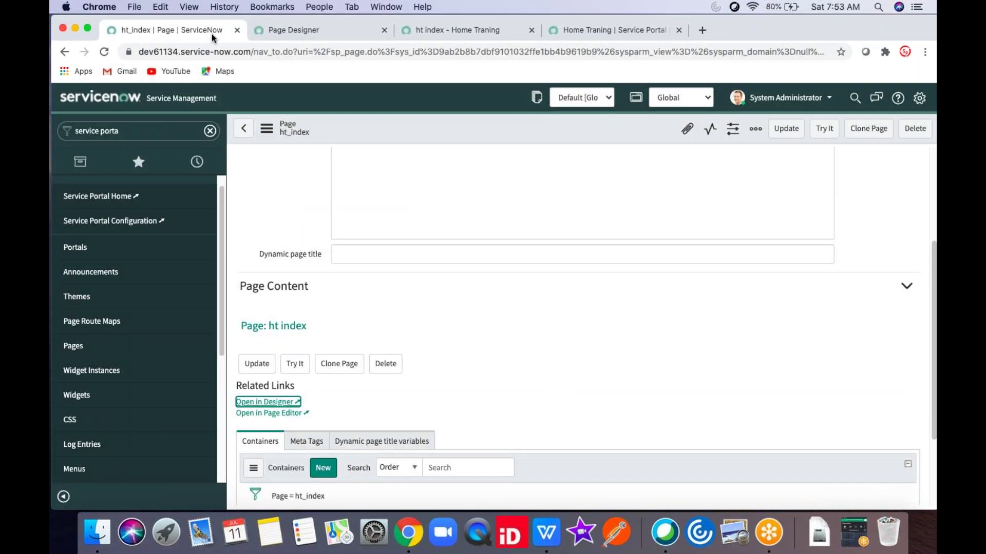
{"action": "left_click", "coordinate": [166, 131]}
{"action": "type", "text": "widget"}
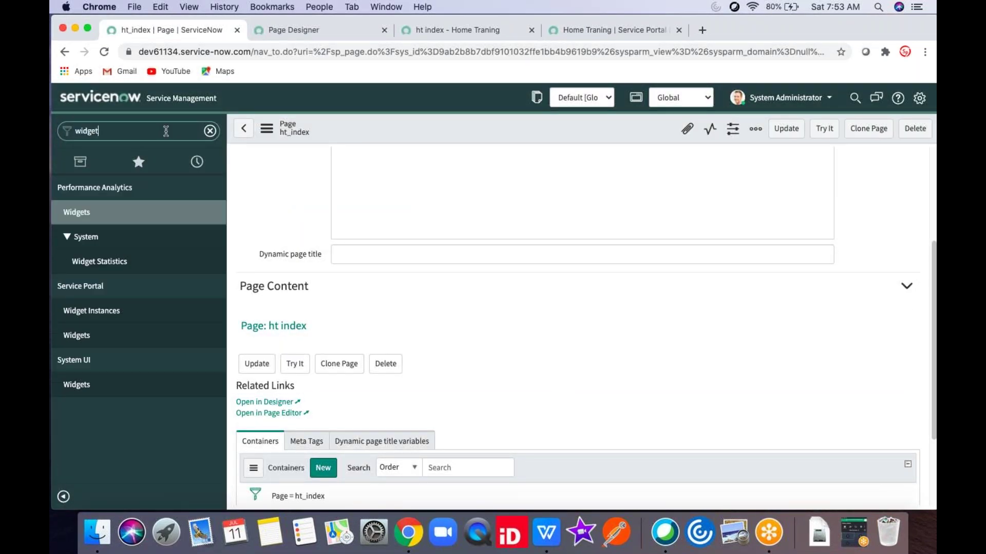
{"action": "left_click", "coordinate": [103, 341]}
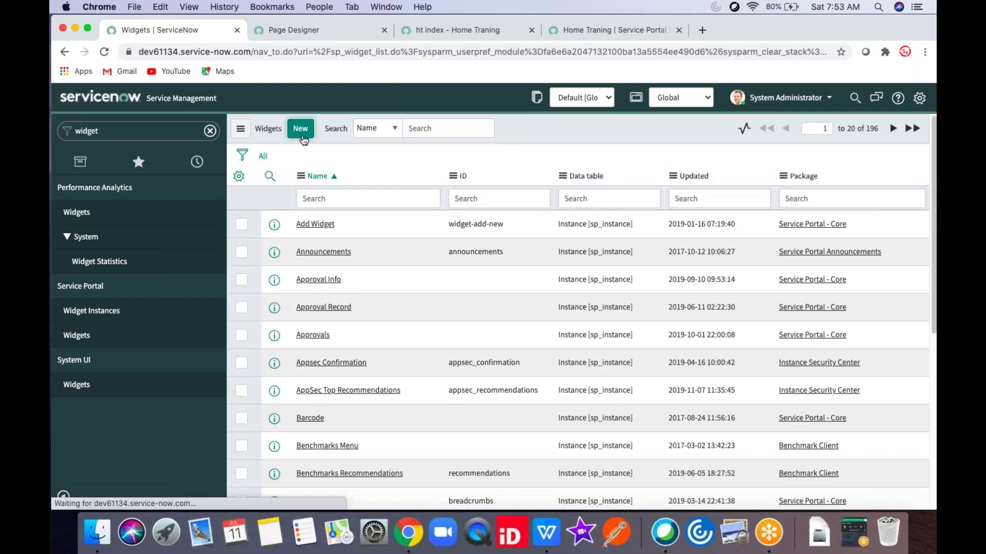
Create a new widget record named custom1 and save it.
{"action": "left_click", "coordinate": [302, 135]}
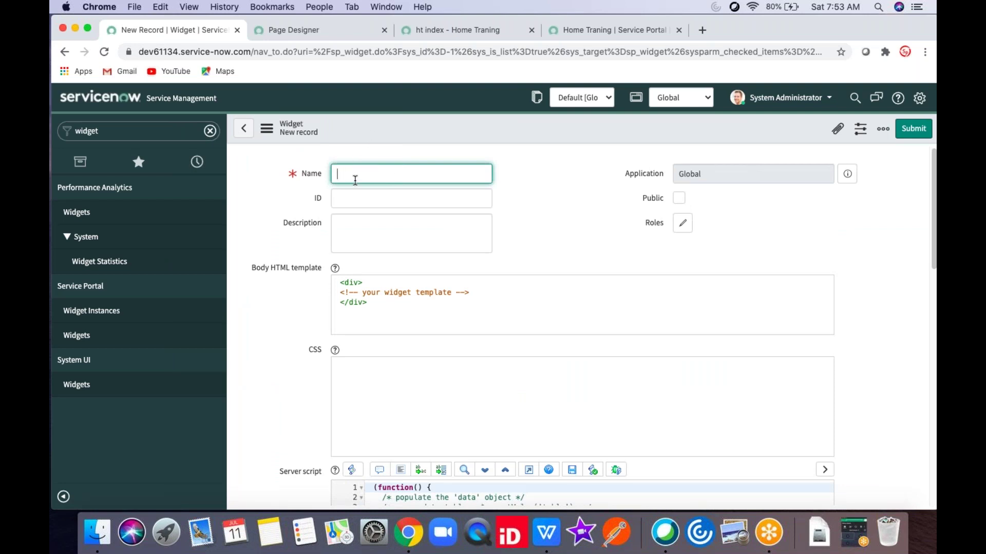
{"action": "type", "text": "custom1"}
{"action": "right_click", "coordinate": [556, 131]}
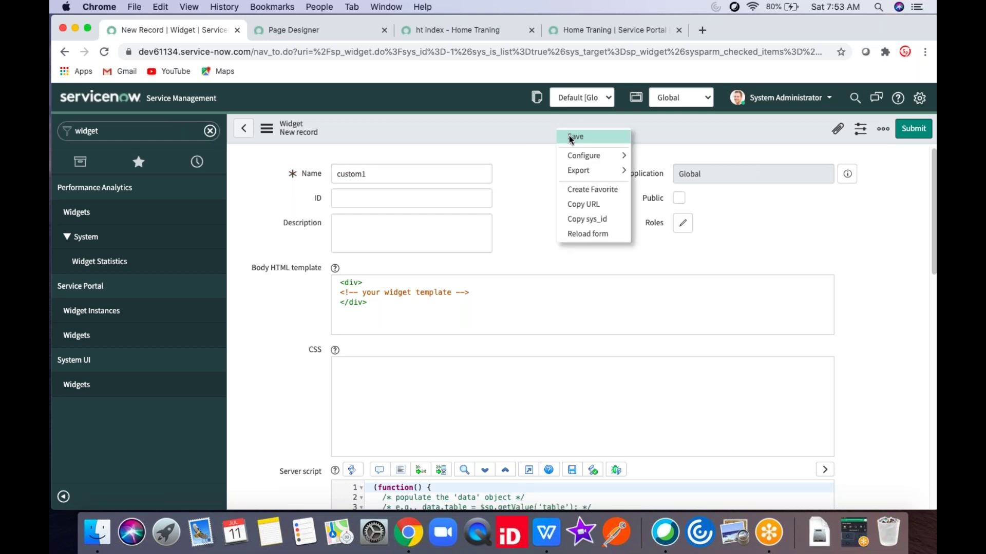
{"action": "key", "text": "Return"}
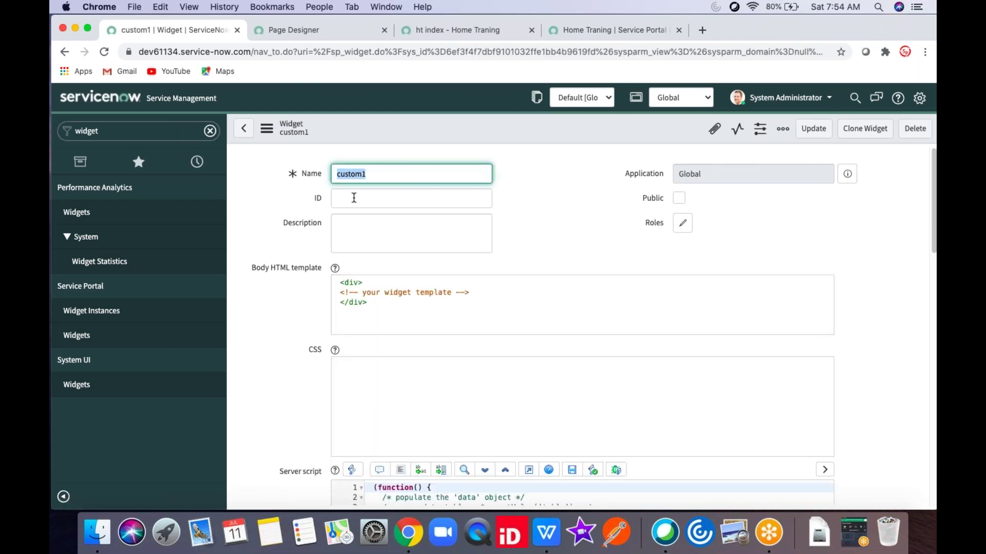
Open the custom1 widget in the Widget Editor.
{"action": "left_click", "coordinate": [354, 198]}
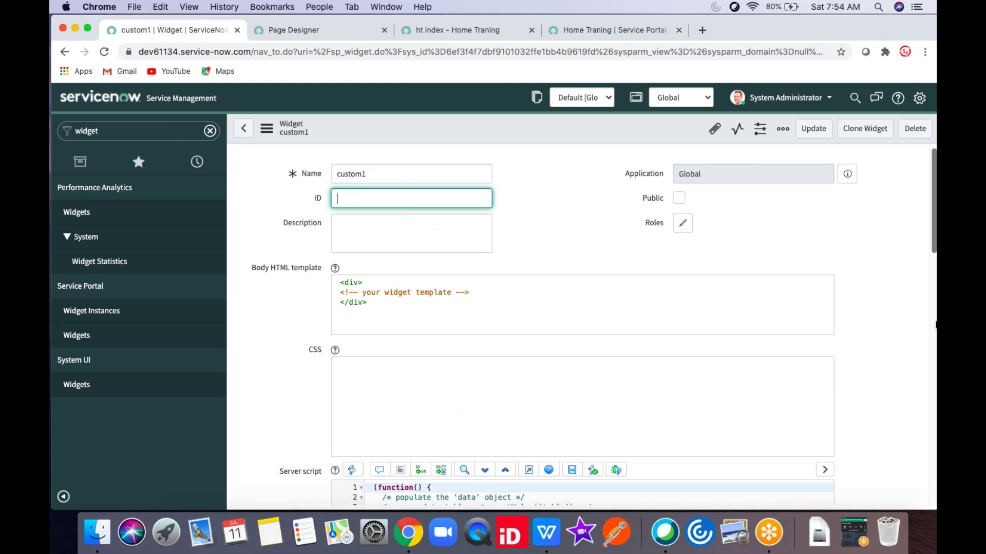
{"action": "left_click_drag", "start_coordinate": [933, 197], "coordinate": [921, 172]}
{"action": "left_click_drag", "start_coordinate": [931, 223], "coordinate": [933, 424]}
{"action": "left_click", "coordinate": [283, 437]}
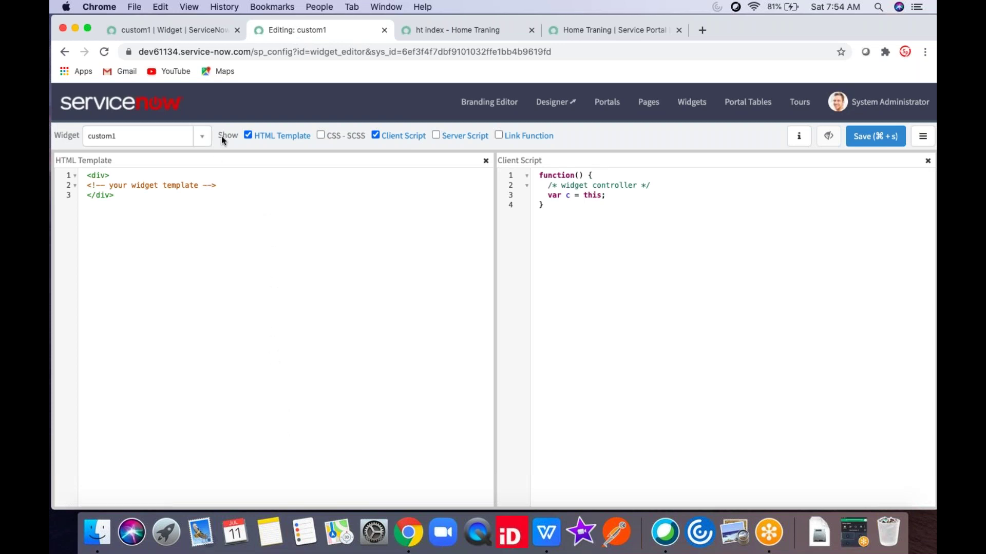
Look through the widget's code panes, leave only HTML Template shown, and enable the widget preview.
{"action": "left_click", "coordinate": [248, 135]}
{"action": "left_click", "coordinate": [320, 135]}
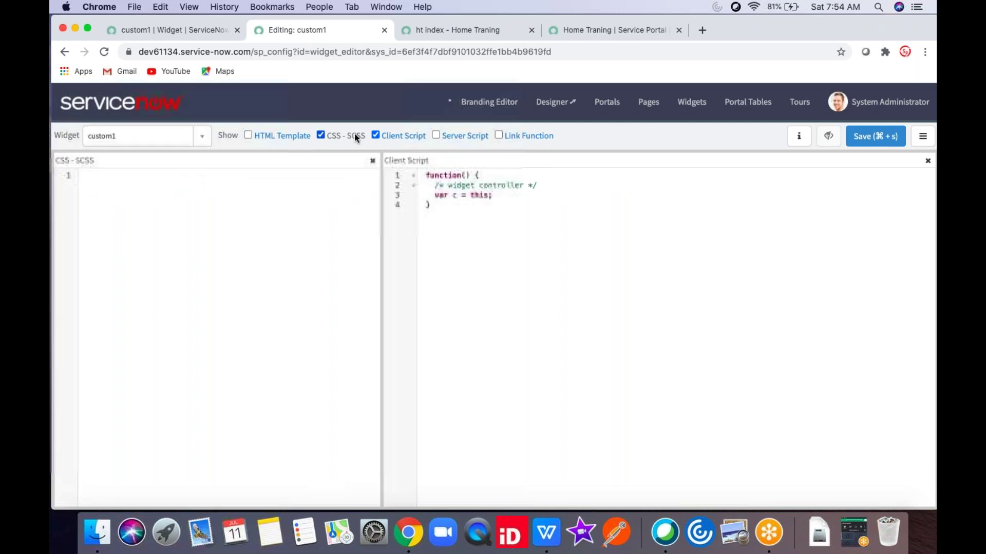
{"action": "left_click", "coordinate": [375, 135]}
{"action": "left_click", "coordinate": [436, 135]}
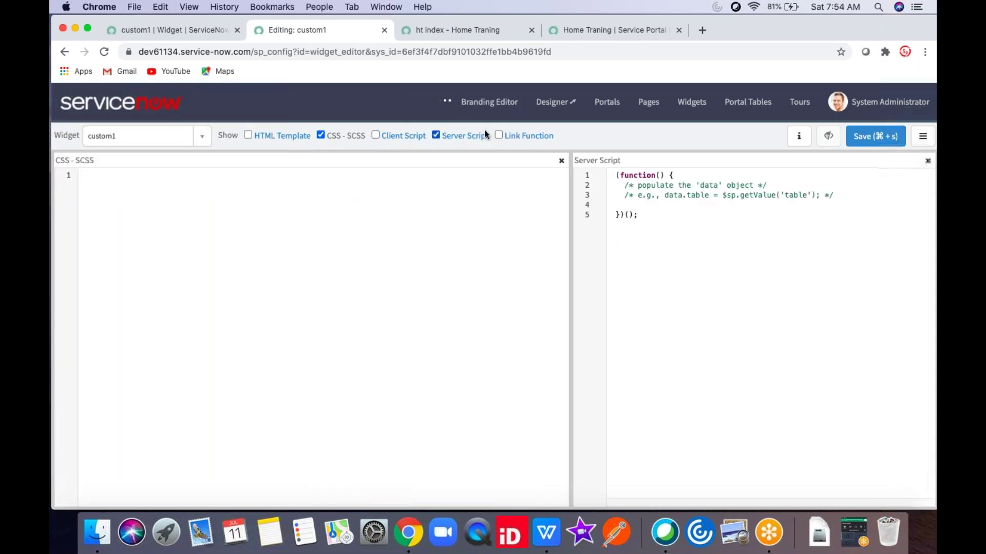
{"action": "left_click", "coordinate": [498, 136]}
{"action": "left_click", "coordinate": [435, 135]}
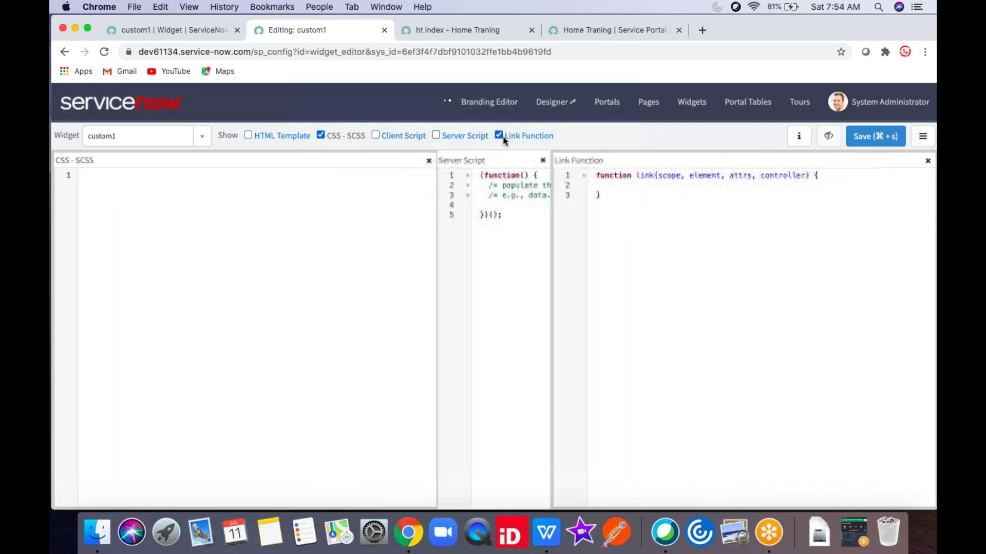
{"action": "left_click", "coordinate": [321, 135]}
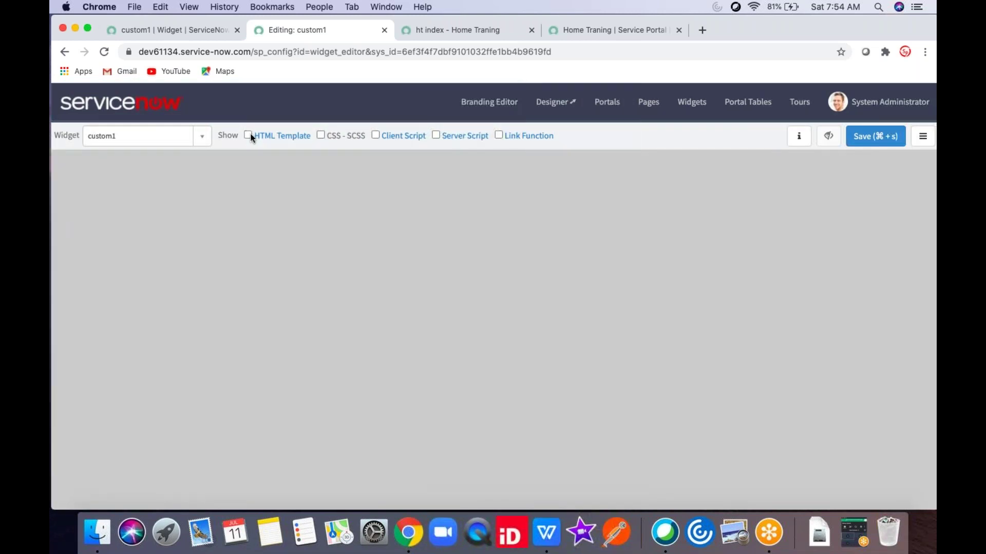
{"action": "left_click", "coordinate": [248, 135]}
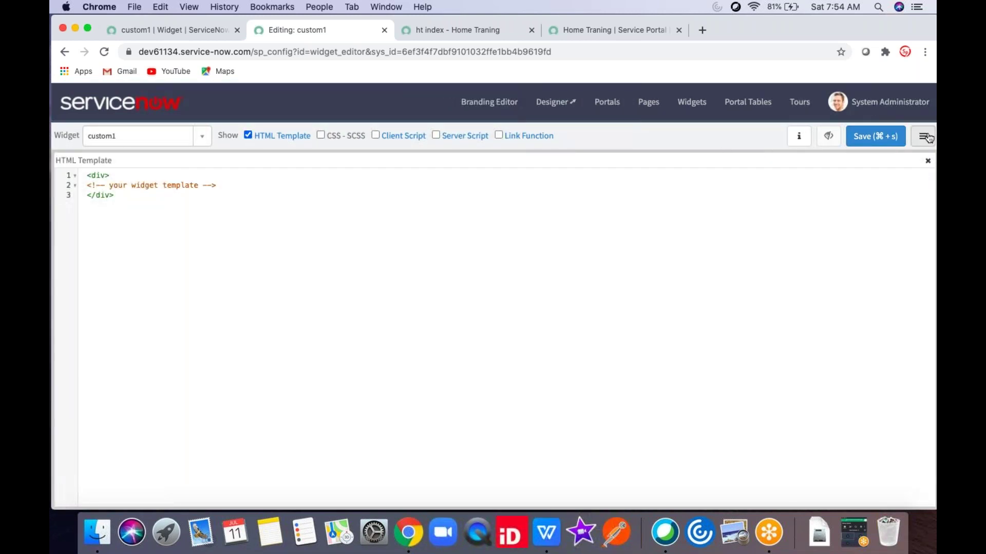
{"action": "left_click", "coordinate": [924, 136]}
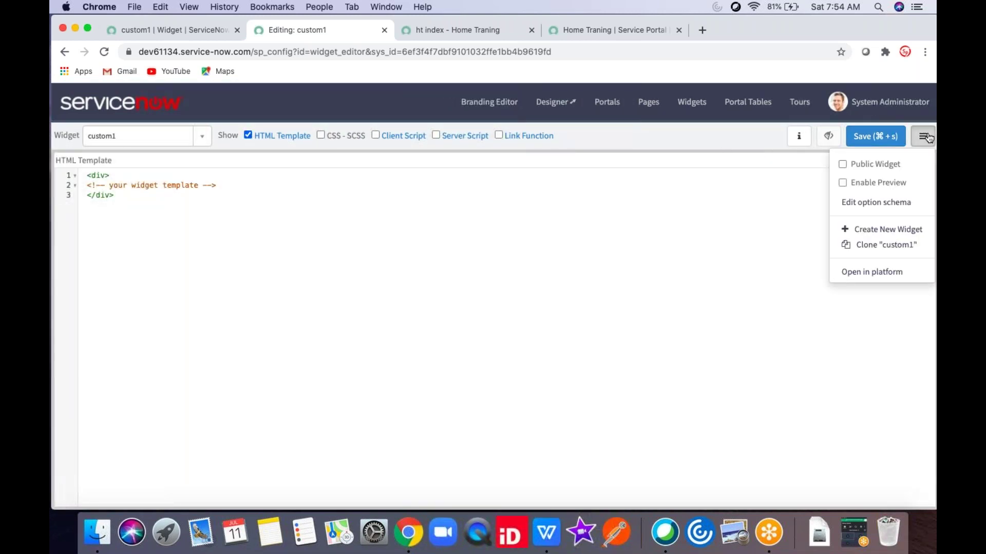
{"action": "left_click", "coordinate": [843, 183]}
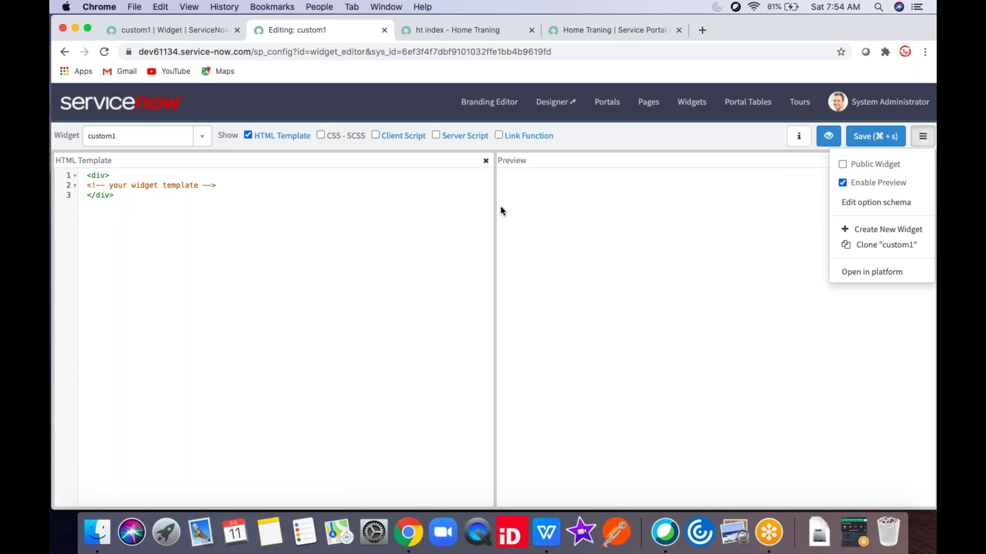
Add an h2 heading reading "New widget is created" below the template comment, save the widget and check its preview.
{"action": "left_click", "coordinate": [259, 185]}
{"action": "key", "text": "Return"}
{"action": "type", "text": "<"}
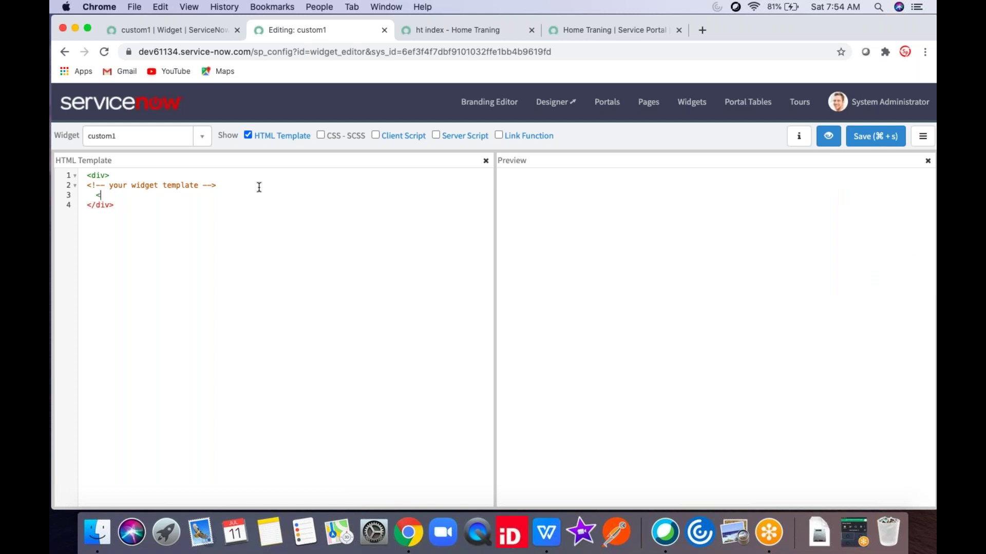
{"action": "type", "text": "h2>"}
{"action": "key", "text": "Return"}
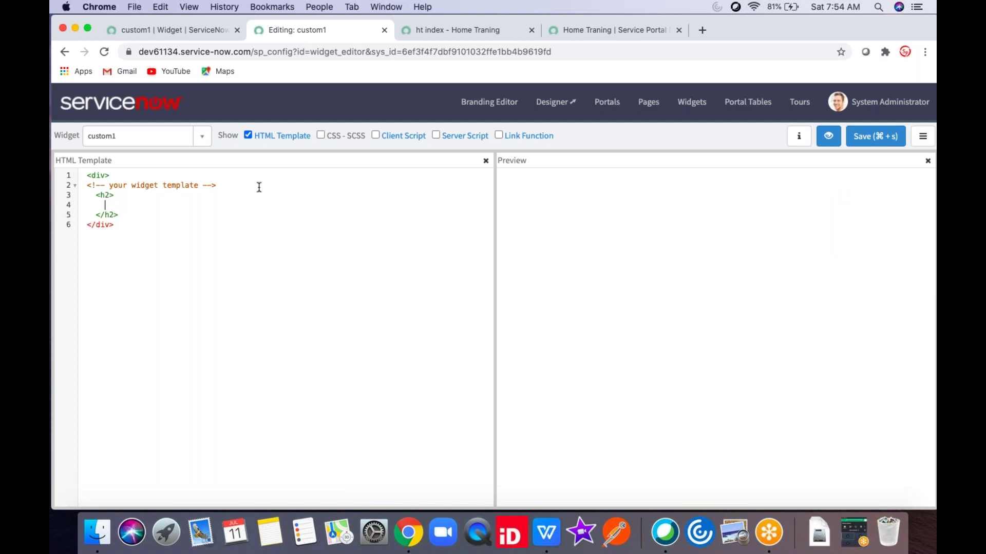
{"action": "type", "text": "New widhet"}
{"action": "key", "text": "BackSpace"}
{"action": "key", "text": "BackSpace"}
{"action": "key", "text": "BackSpace"}
{"action": "key", "text": "BackSpace"}
{"action": "type", "text": "get is created"}
{"action": "key", "text": "super+s"}
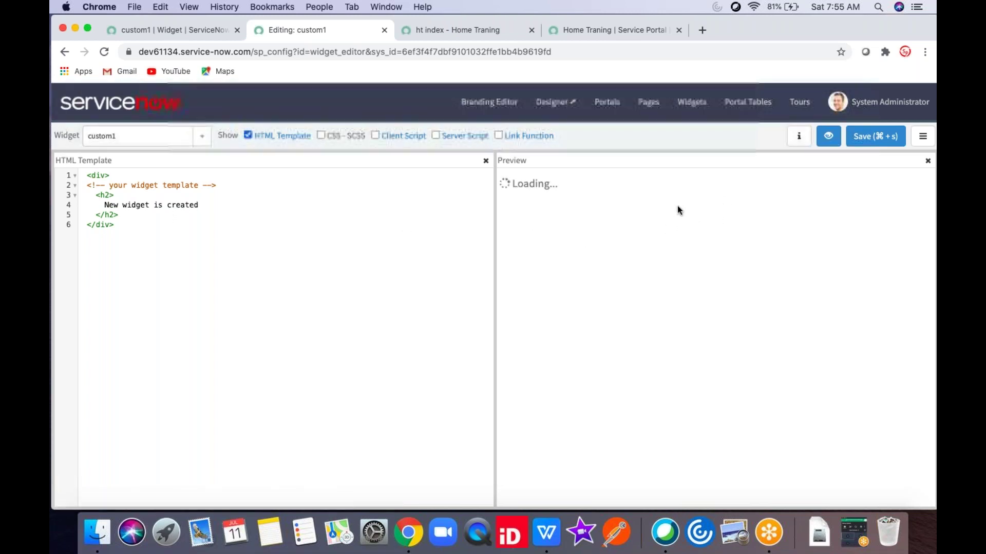
{"action": "left_click_drag", "start_coordinate": [686, 202], "coordinate": [496, 201]}
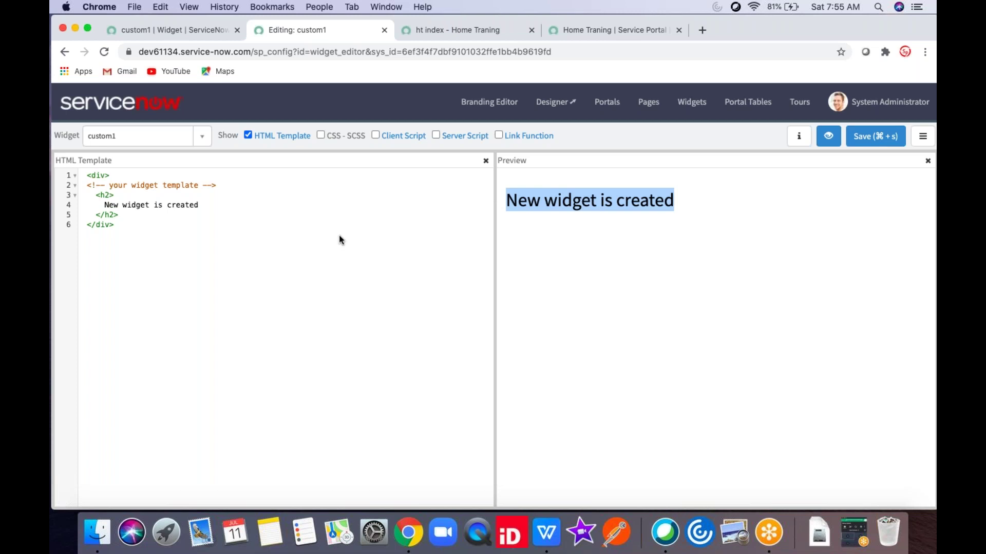
{"action": "left_click", "coordinate": [231, 209]}
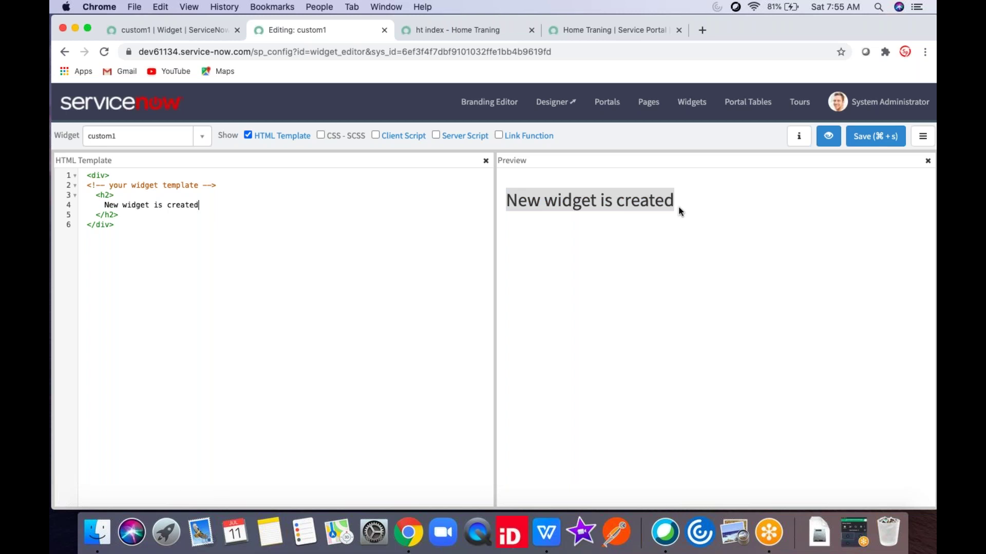
{"action": "left_click", "coordinate": [297, 225]}
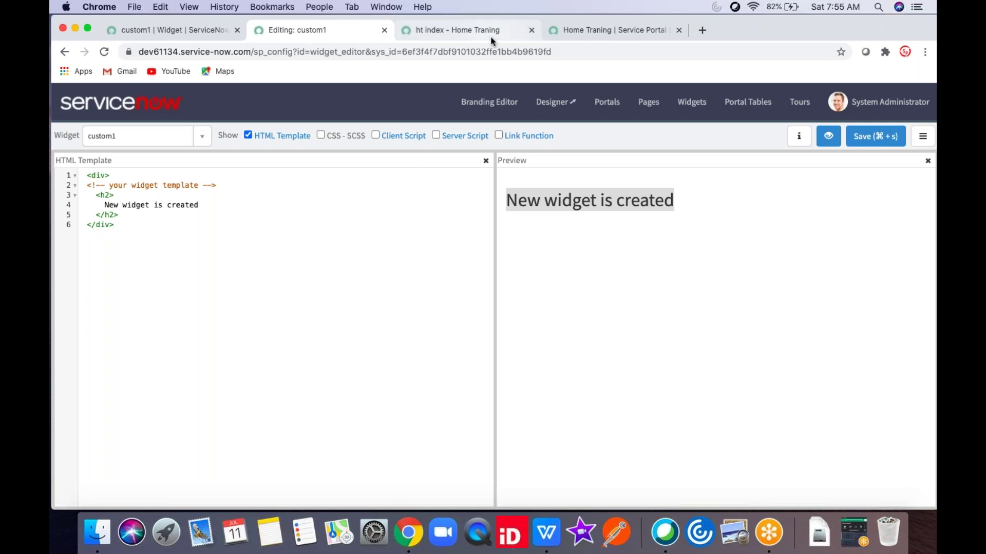
Open the ht portal's homepage in the Page Designer and delete the Approvals widget from the lower-left column.
{"action": "left_click", "coordinate": [478, 30]}
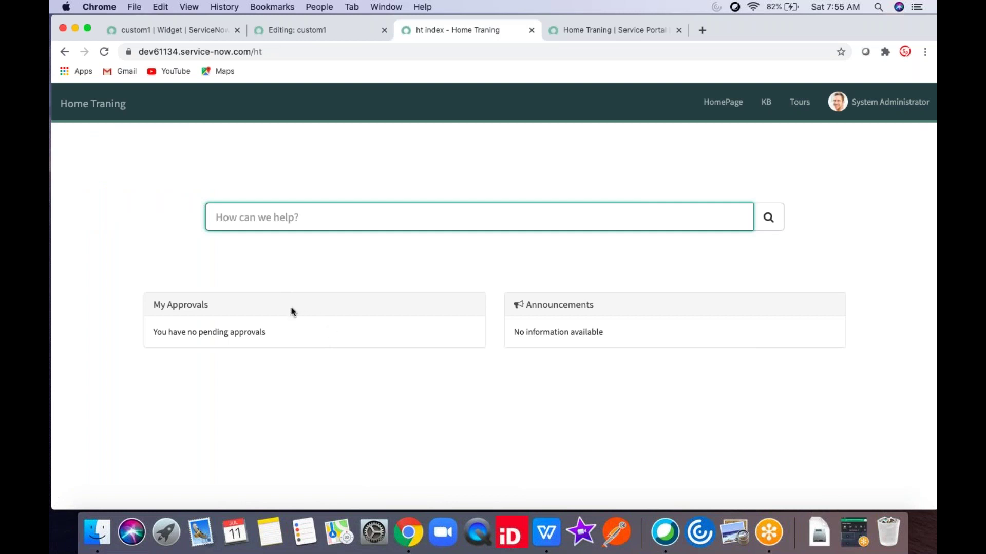
{"action": "right_click", "coordinate": [320, 320], "text": "ctrl"}
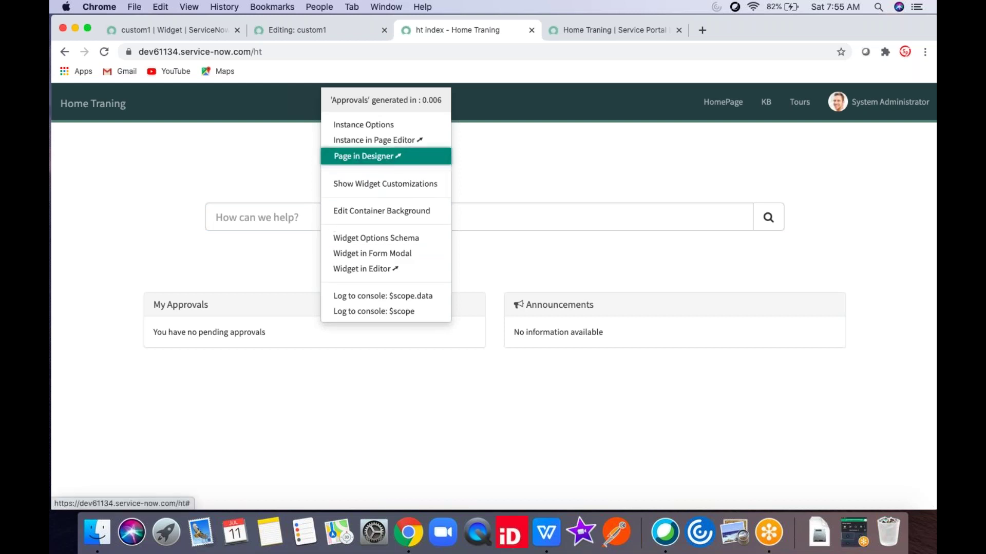
{"action": "left_click", "coordinate": [363, 155]}
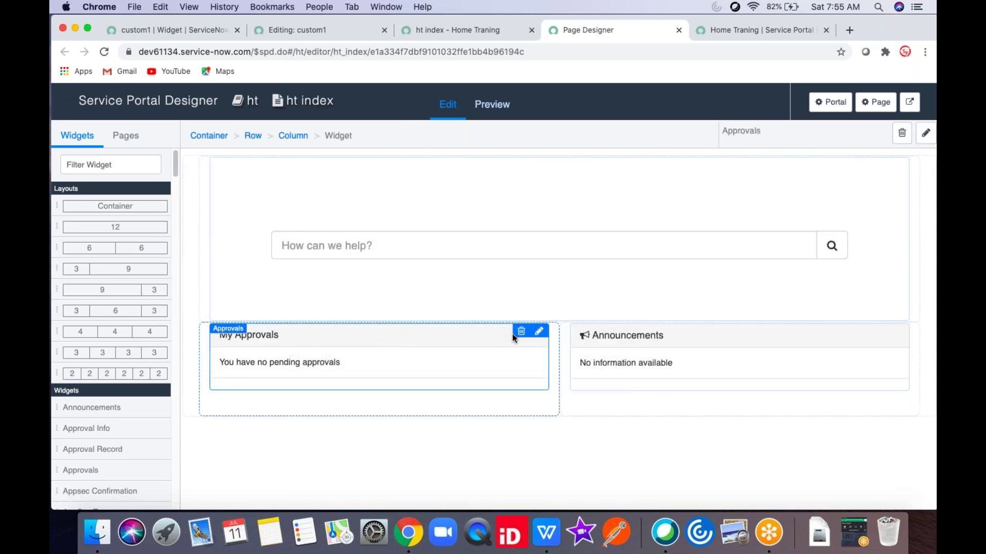
{"action": "left_click", "coordinate": [521, 331]}
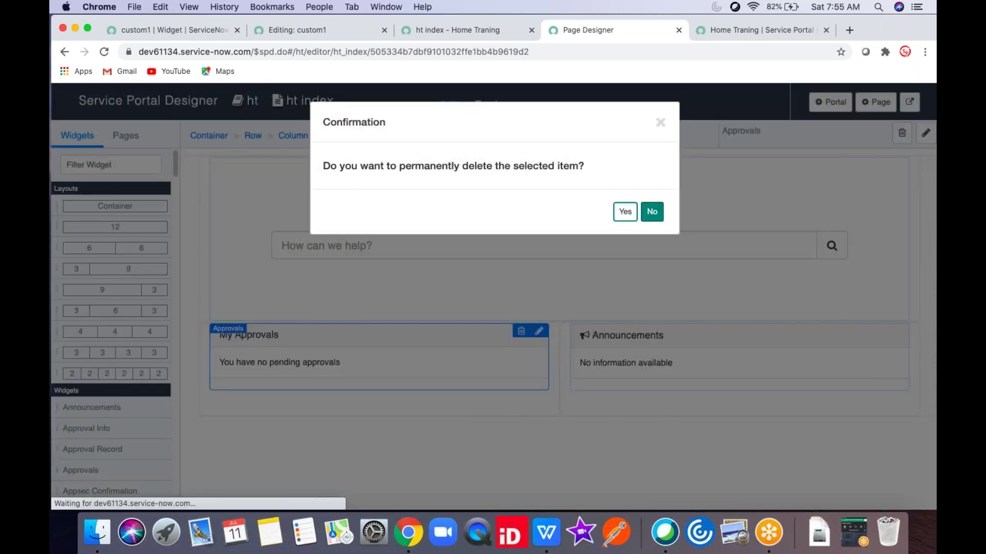
{"action": "left_click", "coordinate": [624, 211]}
Filter the widgets for "cust" and place custom1 in the empty lower-left column.
{"action": "left_click", "coordinate": [148, 159]}
{"action": "type", "text": "cust"}
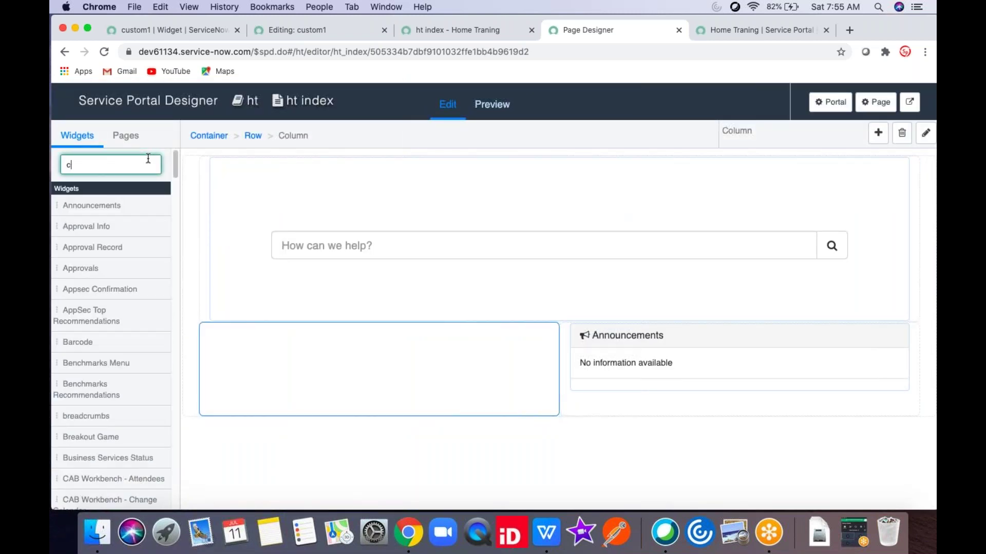
{"action": "left_click_drag", "start_coordinate": [117, 209], "coordinate": [384, 405]}
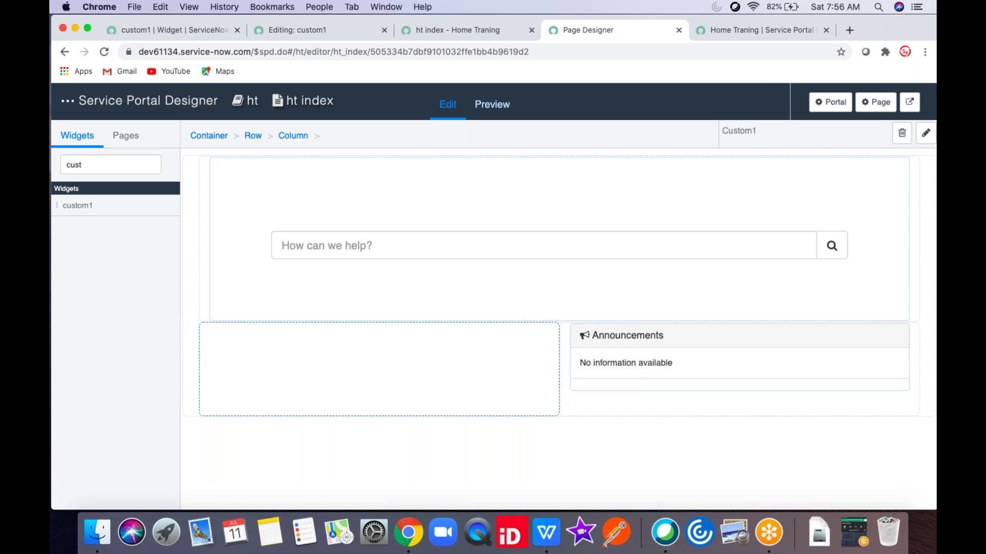
Reload the ht portal page to check the custom1 and Announcements widgets, and return to the custom1 widget record.
{"action": "left_click", "coordinate": [719, 31]}
{"action": "left_click", "coordinate": [575, 31]}
{"action": "left_click", "coordinate": [462, 28]}
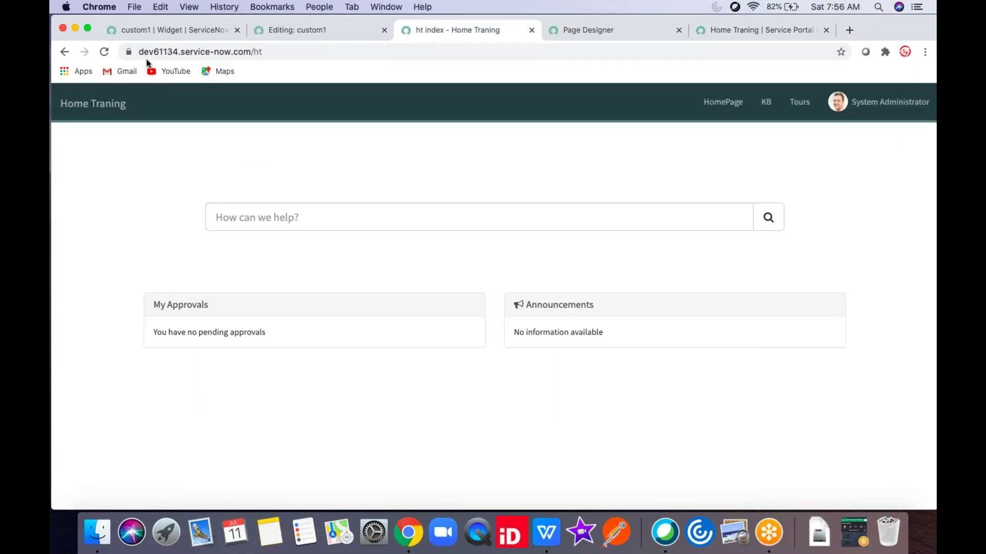
{"action": "left_click", "coordinate": [106, 53]}
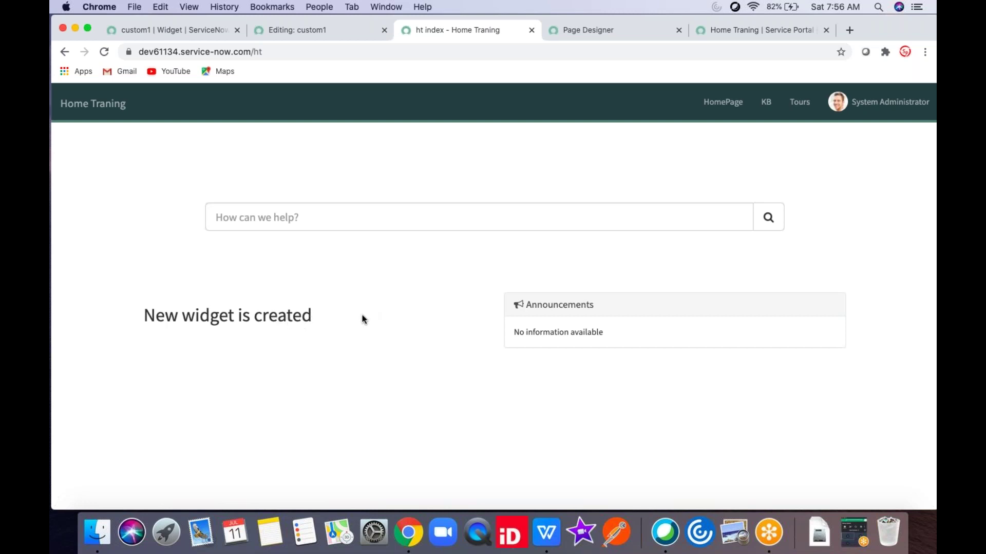
{"action": "left_click_drag", "start_coordinate": [318, 319], "coordinate": [126, 307]}
{"action": "left_click_drag", "start_coordinate": [499, 300], "coordinate": [795, 322]}
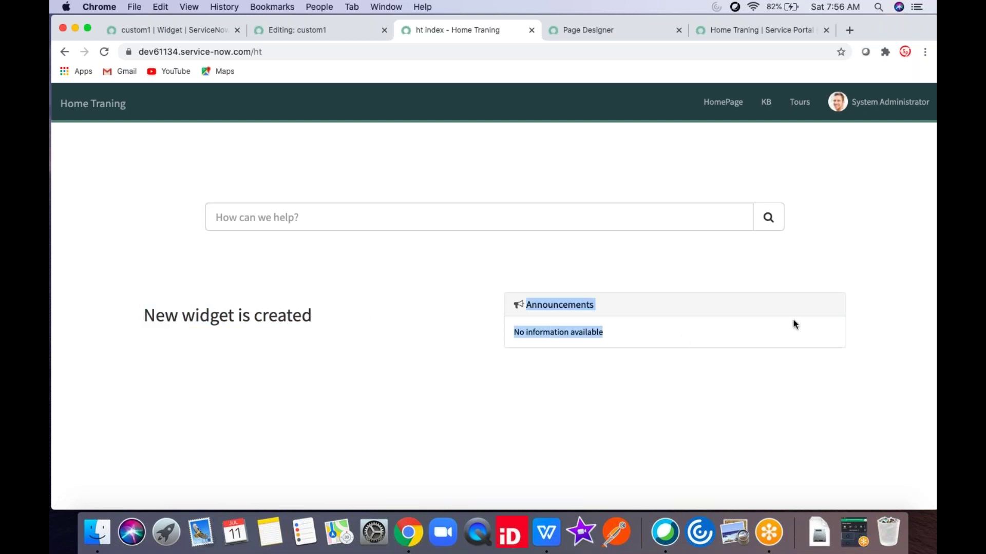
{"action": "left_click", "coordinate": [555, 261]}
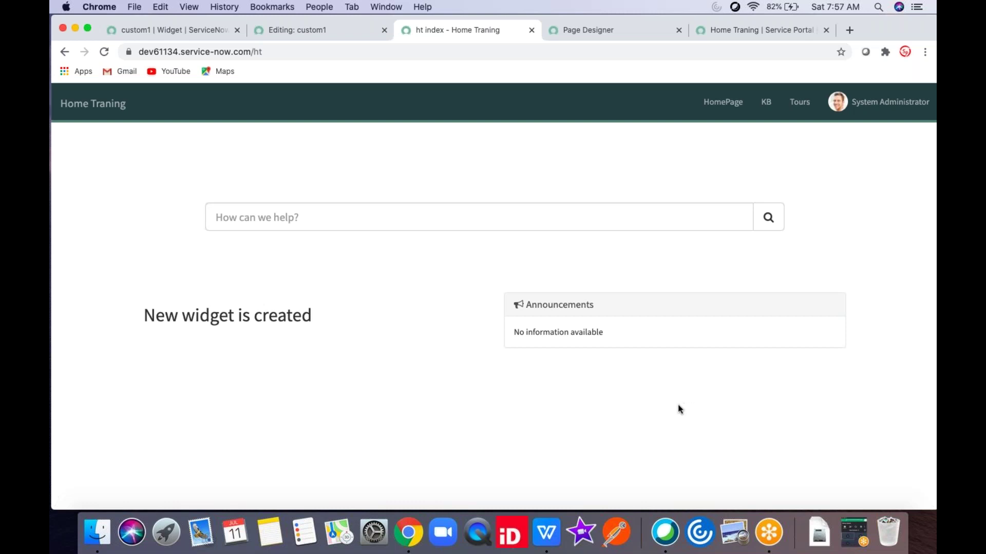
{"action": "left_click", "coordinate": [280, 40]}
{"action": "left_click", "coordinate": [190, 29]}
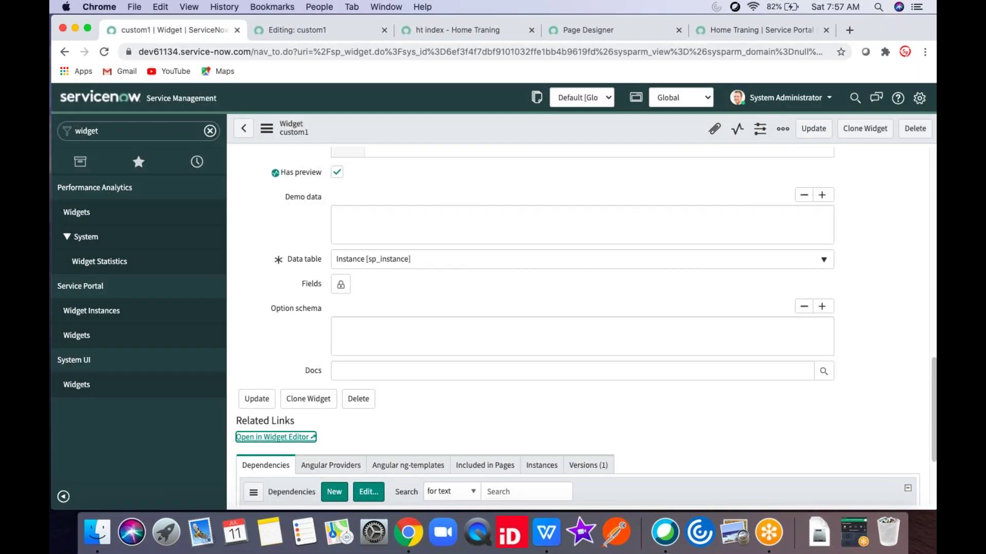
Examine the ht portal's address, comparing its instance domain with the widget record's address and checking the ht suffix.
{"action": "left_click", "coordinate": [565, 32]}
{"action": "left_click", "coordinate": [427, 35]}
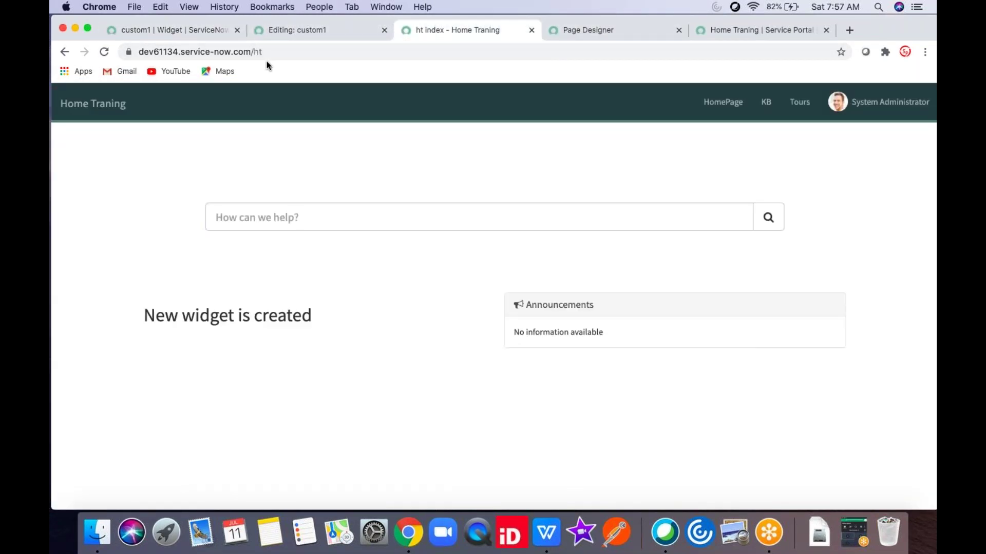
{"action": "left_click", "coordinate": [300, 50]}
{"action": "double_click", "coordinate": [303, 52]}
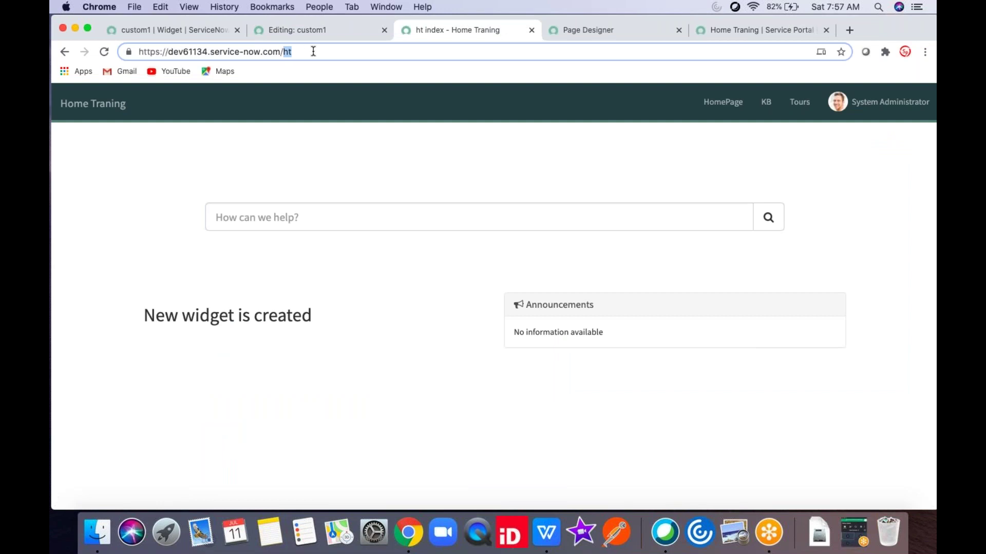
{"action": "left_click", "coordinate": [159, 38]}
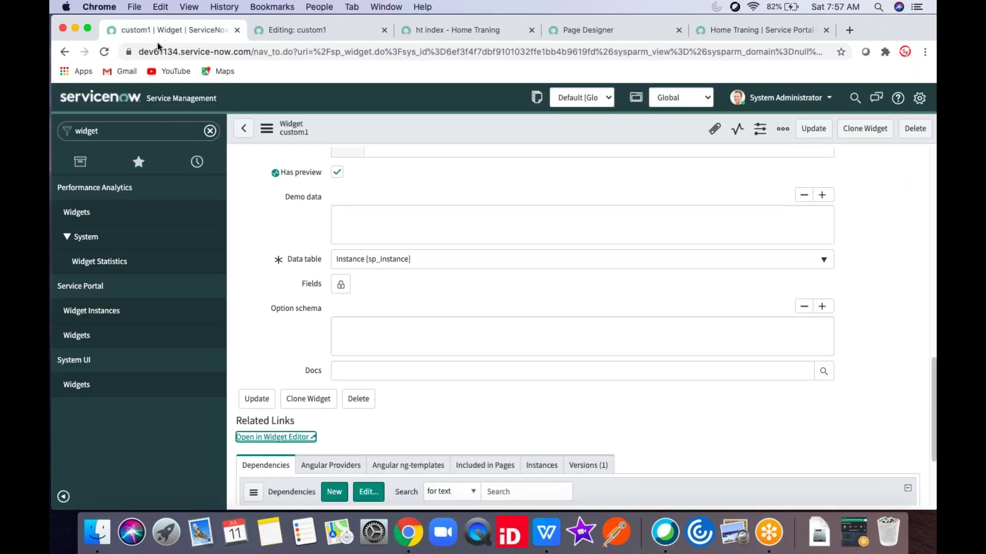
{"action": "left_click_drag", "start_coordinate": [250, 51], "coordinate": [111, 52]}
{"action": "left_click", "coordinate": [452, 30]}
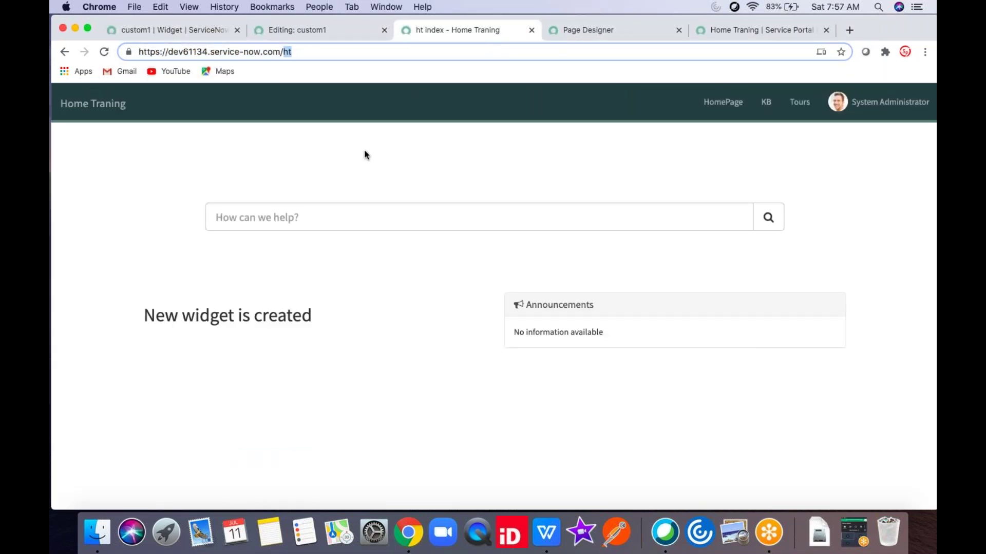
{"action": "left_click", "coordinate": [365, 154]}
{"action": "left_click", "coordinate": [257, 56]}
{"action": "left_click", "coordinate": [323, 55]}
{"action": "left_click", "coordinate": [400, 191]}
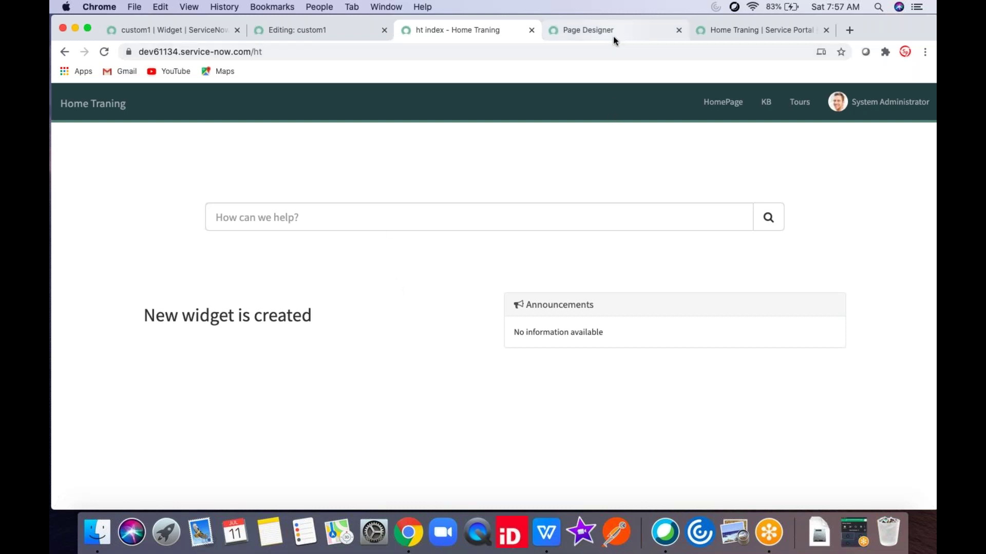
Filter the navigator for "portal", open the Home Traning portal record and check its Homepage field.
{"action": "left_click", "coordinate": [226, 34]}
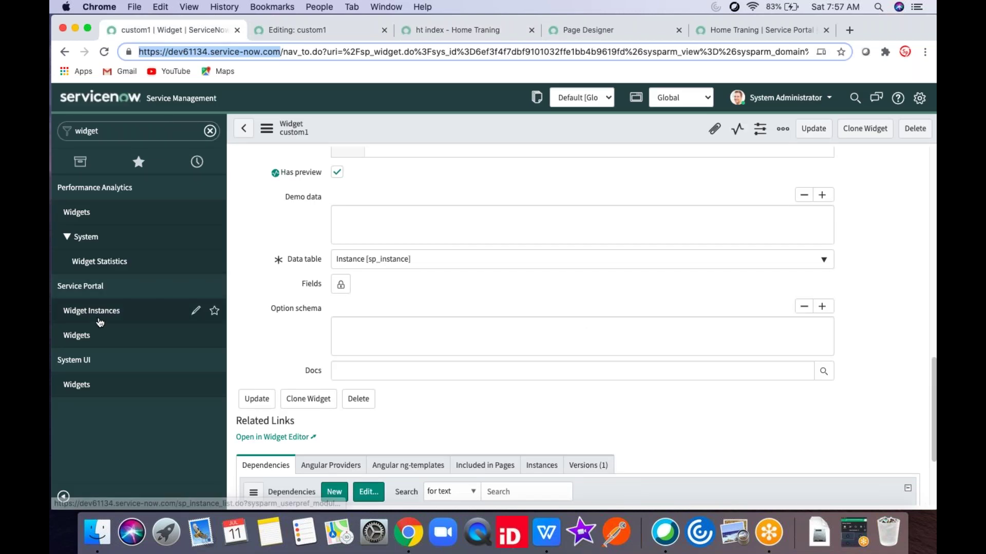
{"action": "double_click", "coordinate": [114, 138]}
{"action": "type", "text": "portal"}
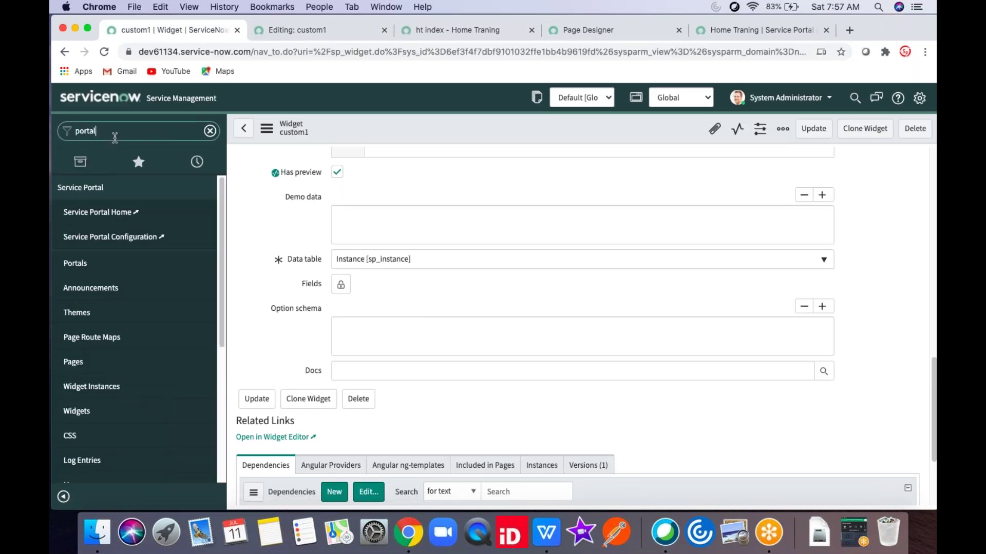
{"action": "left_click", "coordinate": [115, 274]}
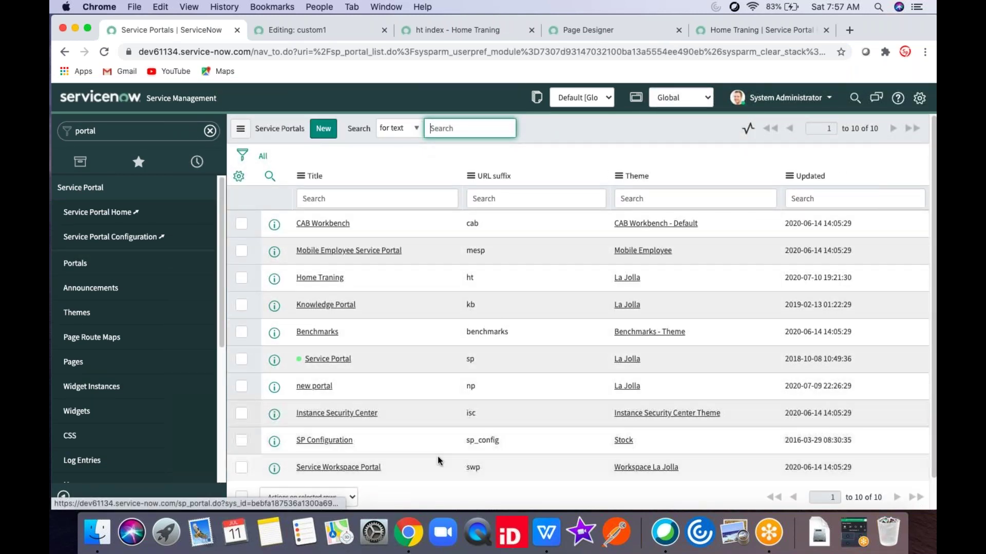
{"action": "left_click", "coordinate": [319, 277]}
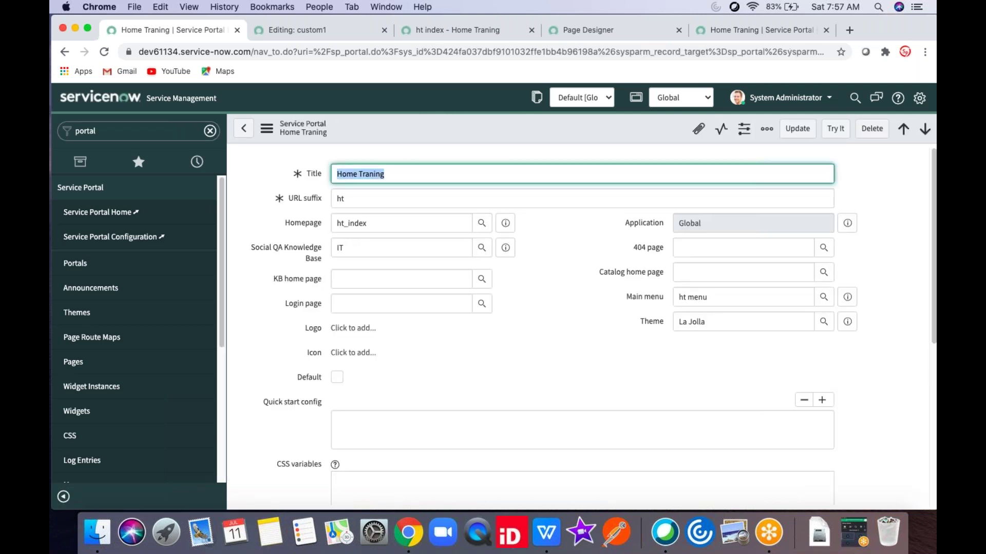
{"action": "left_click", "coordinate": [307, 223]}
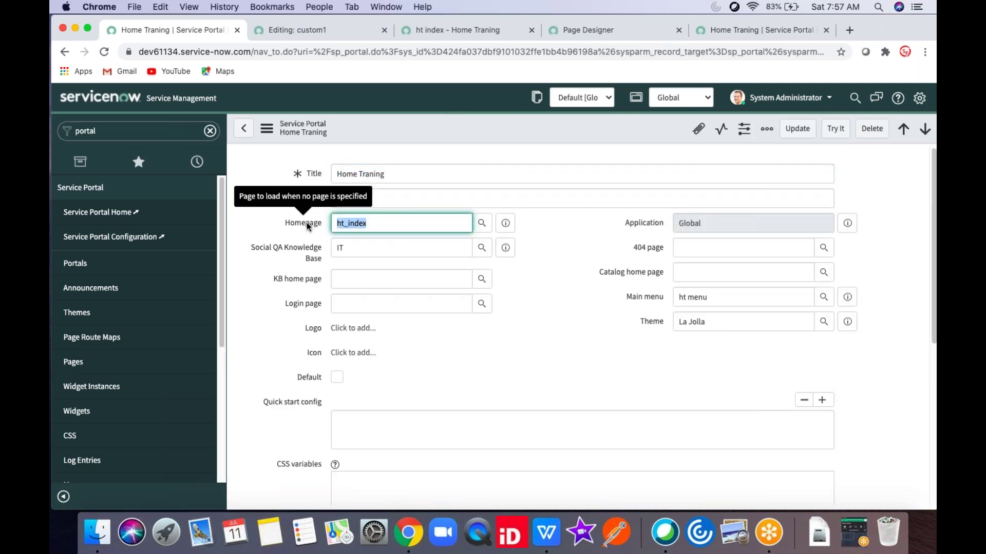
{"action": "key", "text": "Right"}
{"action": "left_click", "coordinate": [291, 226]}
Set the Home Traning portal's 404 page to 404 and save the record.
{"action": "left_click", "coordinate": [707, 246]}
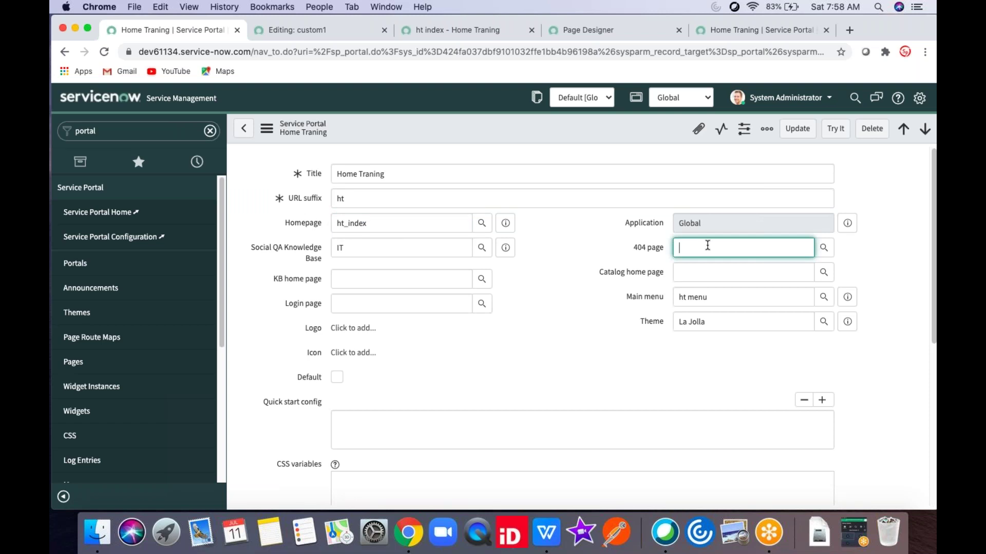
{"action": "type", "text": "*404"}
{"action": "left_click", "coordinate": [711, 264]}
{"action": "right_click", "coordinate": [576, 138]}
{"action": "left_click", "coordinate": [591, 146]}
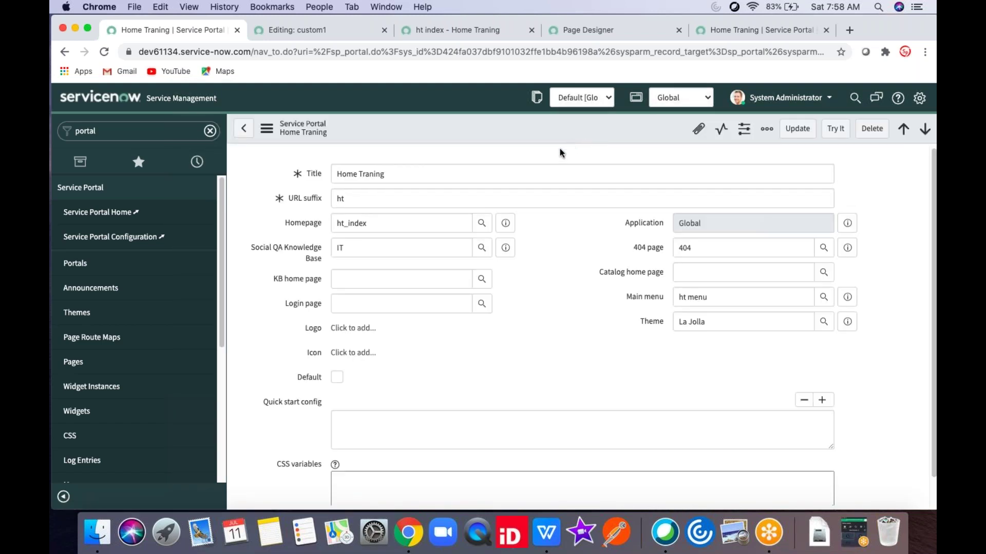
Load the Home Traning homepage and test the 404 page by requesting the page id ht_index1.
{"action": "left_click", "coordinate": [294, 31]}
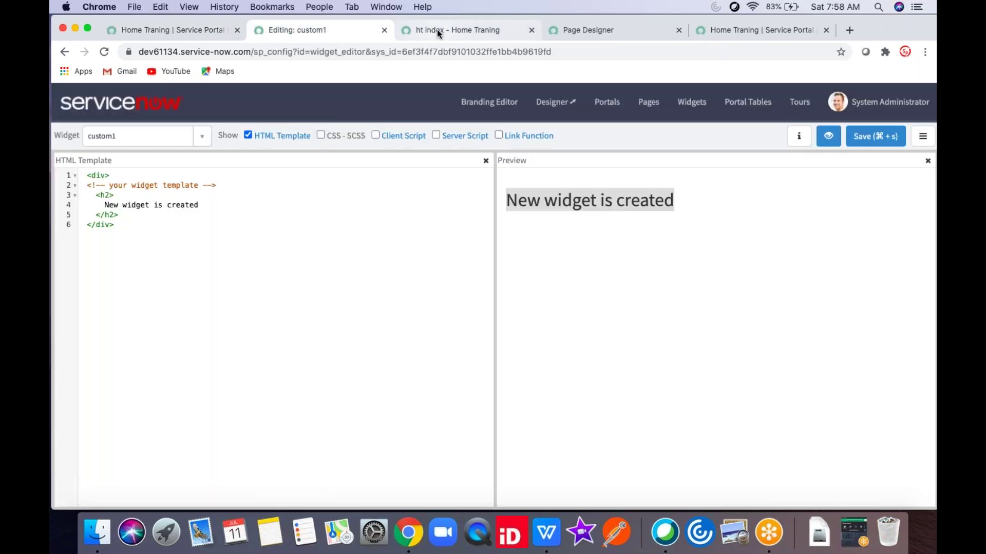
{"action": "left_click", "coordinate": [436, 31]}
{"action": "left_click", "coordinate": [95, 109]}
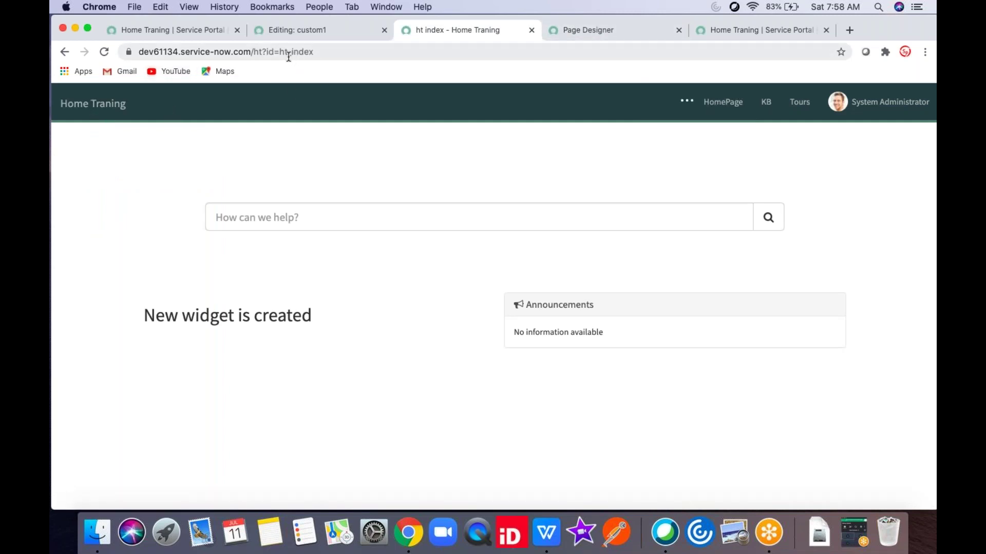
{"action": "left_click", "coordinate": [320, 52]}
{"action": "double_click", "coordinate": [321, 51]}
{"action": "left_click", "coordinate": [343, 52]}
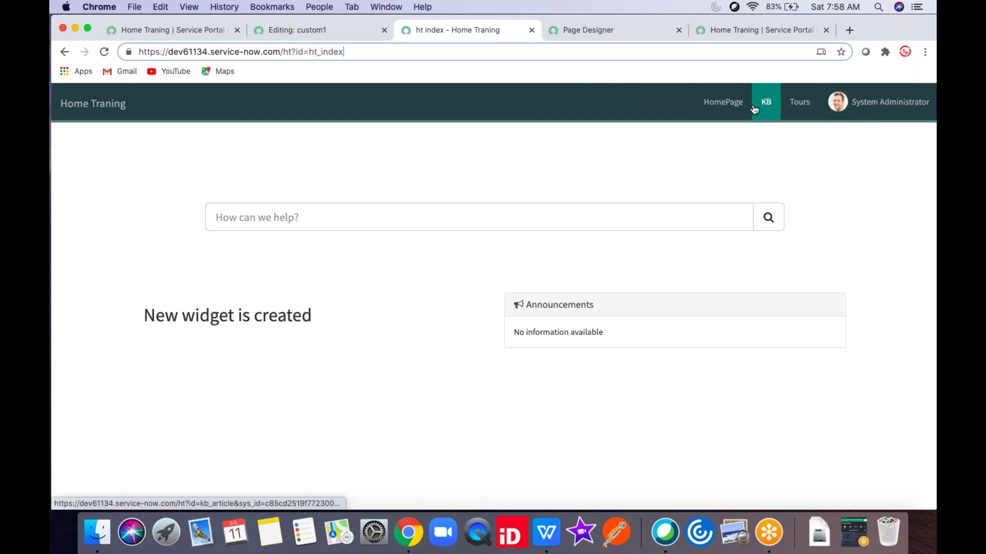
{"action": "type", "text": "1"}
{"action": "left_click", "coordinate": [505, 81]}
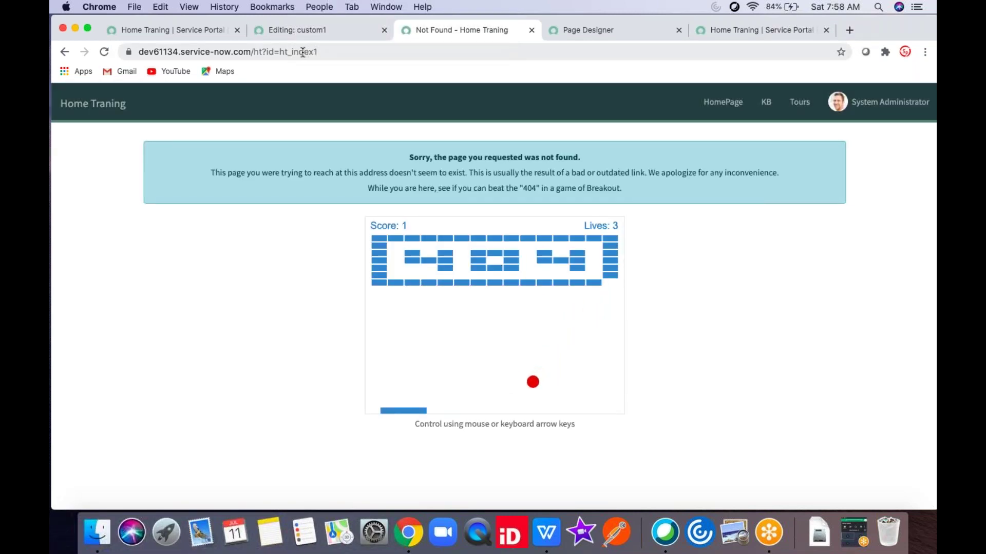
Correct the page id in the address to ht_index and reload the portal homepage.
{"action": "left_click", "coordinate": [348, 51]}
{"action": "key", "text": "BackSpace"}
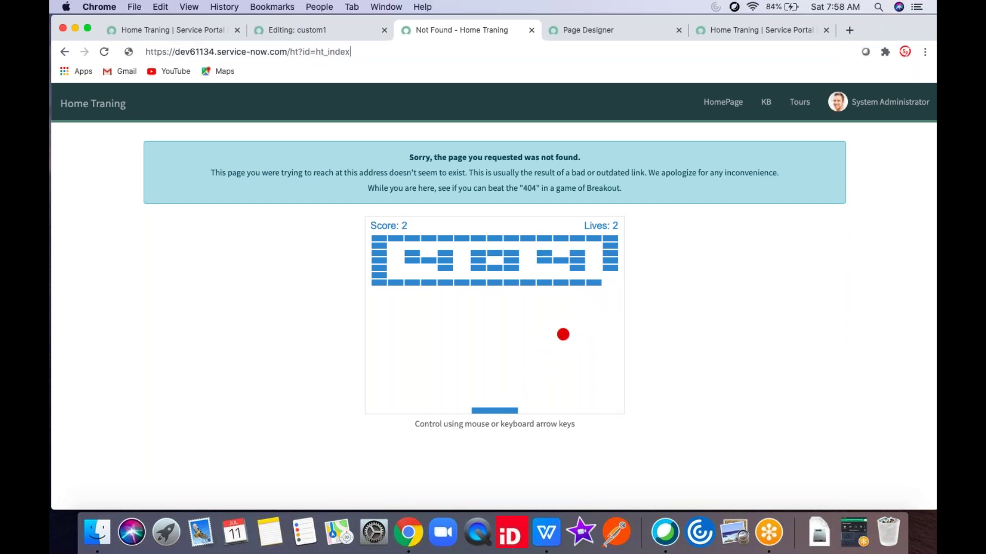
{"action": "key", "text": "Return"}
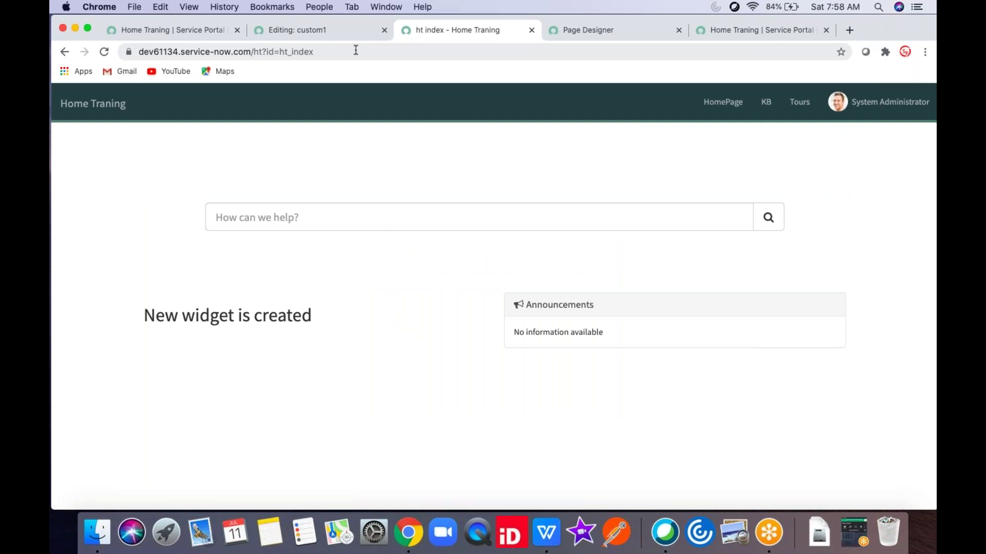
Review the custom1 template and the ht homepage, comparing them with the Page Flow slide in the Service Portal presentation.
{"action": "left_click", "coordinate": [319, 30]}
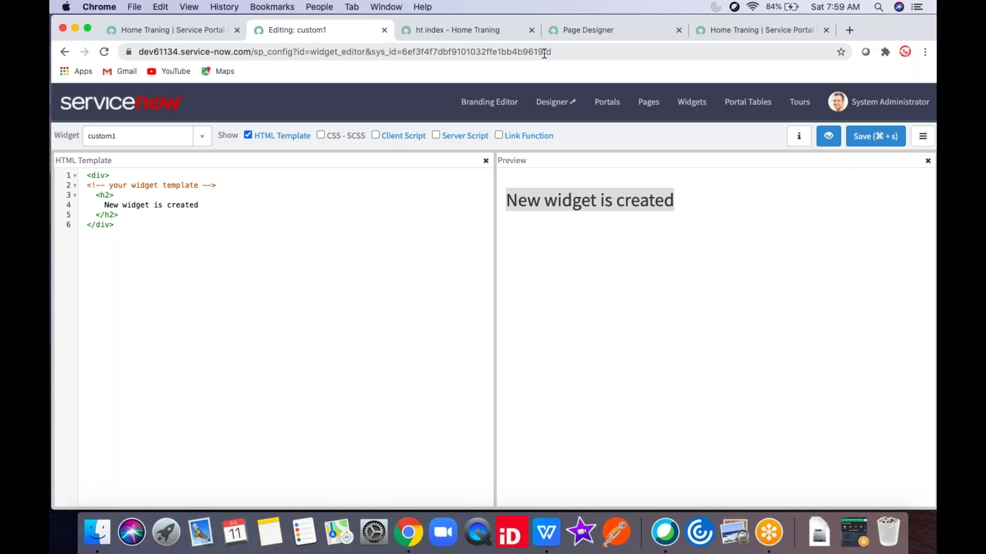
{"action": "left_click", "coordinate": [495, 29]}
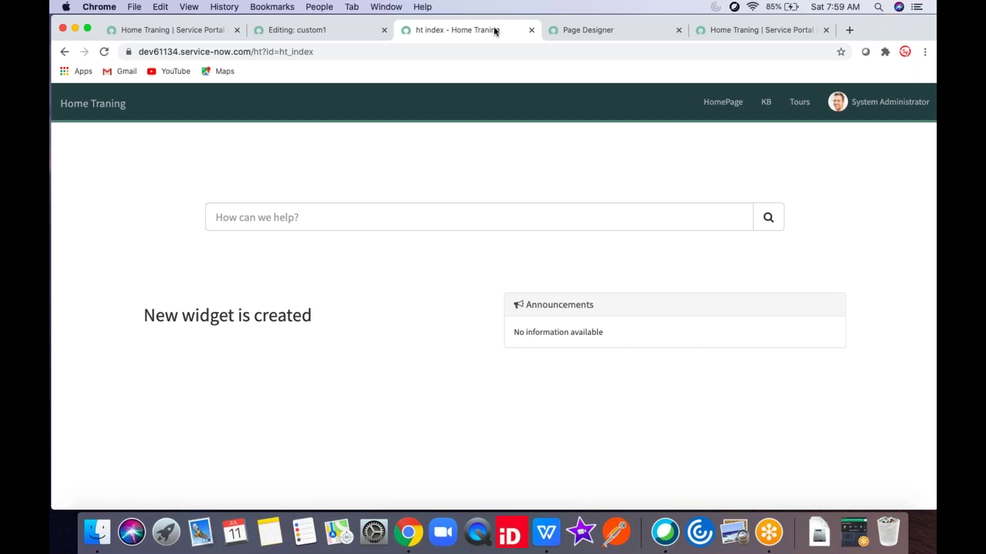
{"action": "key", "text": "ctrl+Right"}
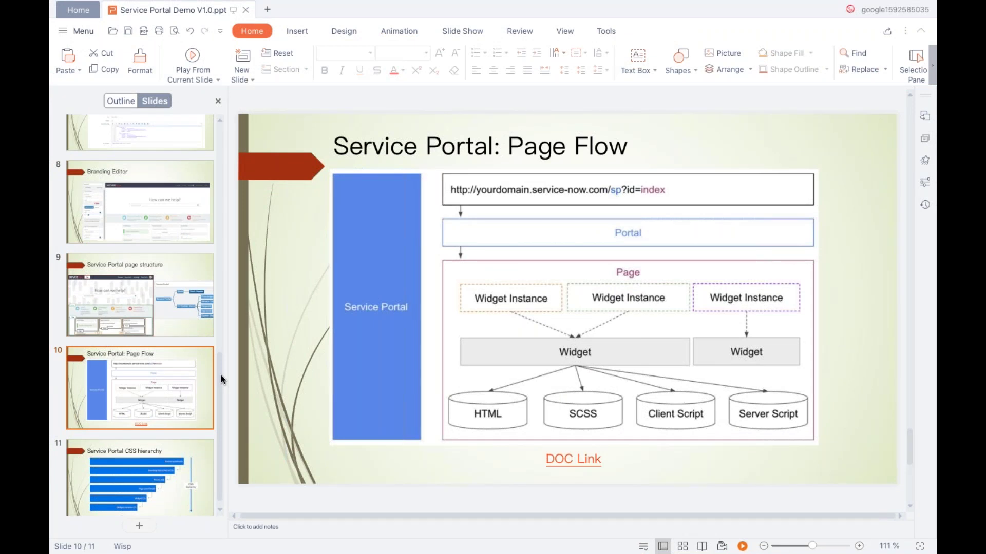
{"action": "key", "text": "ctrl+Left"}
{"action": "left_click_drag", "start_coordinate": [221, 398], "coordinate": [226, 165]}
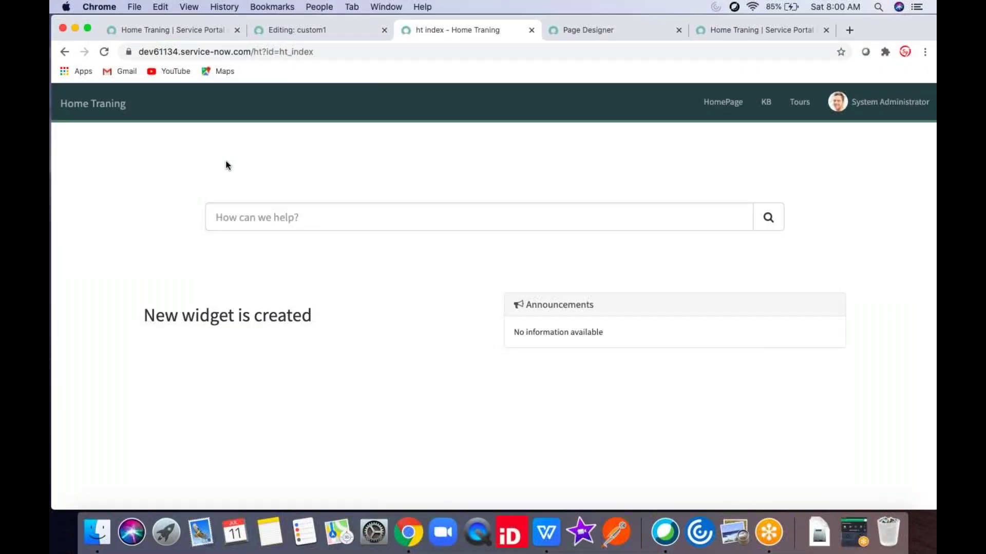
Compare the Home Traning portal record, its live homepage and the ht index layout in the Page Designer with the Page Flow slide.
{"action": "left_click", "coordinate": [272, 32]}
{"action": "left_click", "coordinate": [178, 33]}
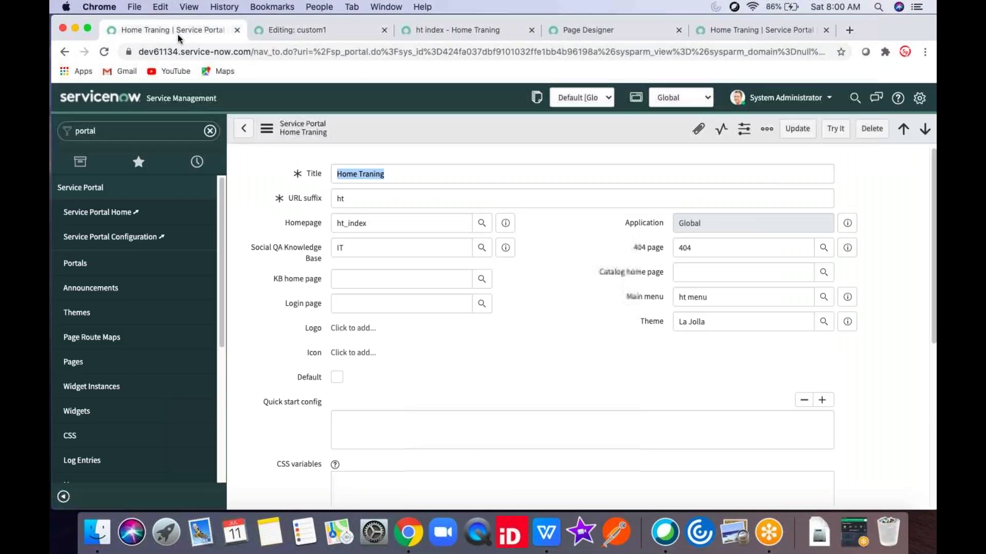
{"action": "left_click", "coordinate": [485, 32]}
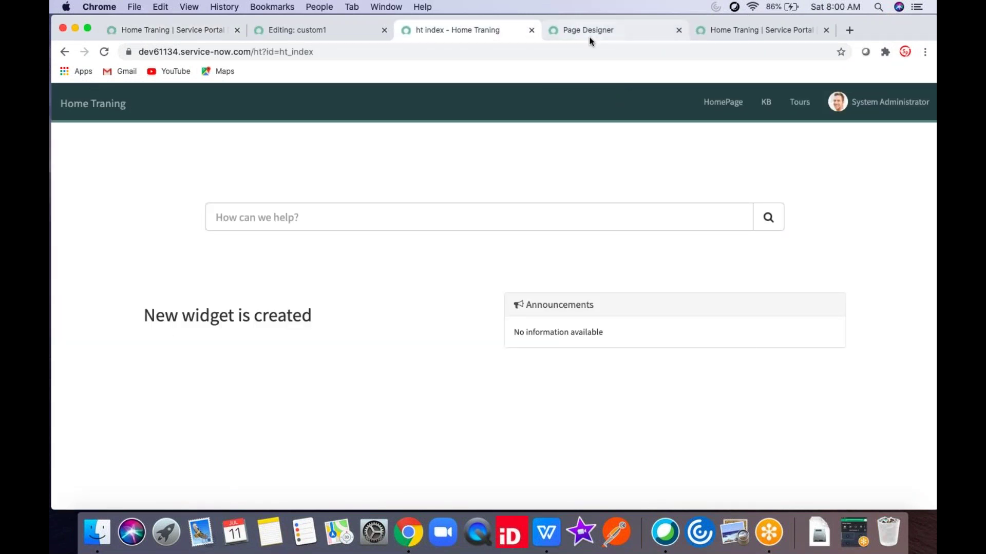
{"action": "left_click", "coordinate": [590, 32]}
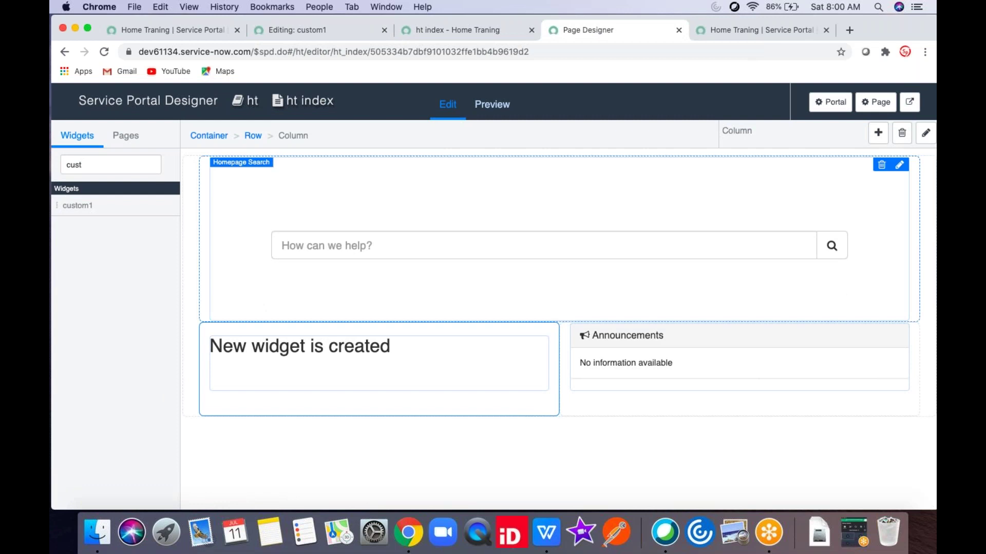
{"action": "left_click", "coordinate": [169, 30]}
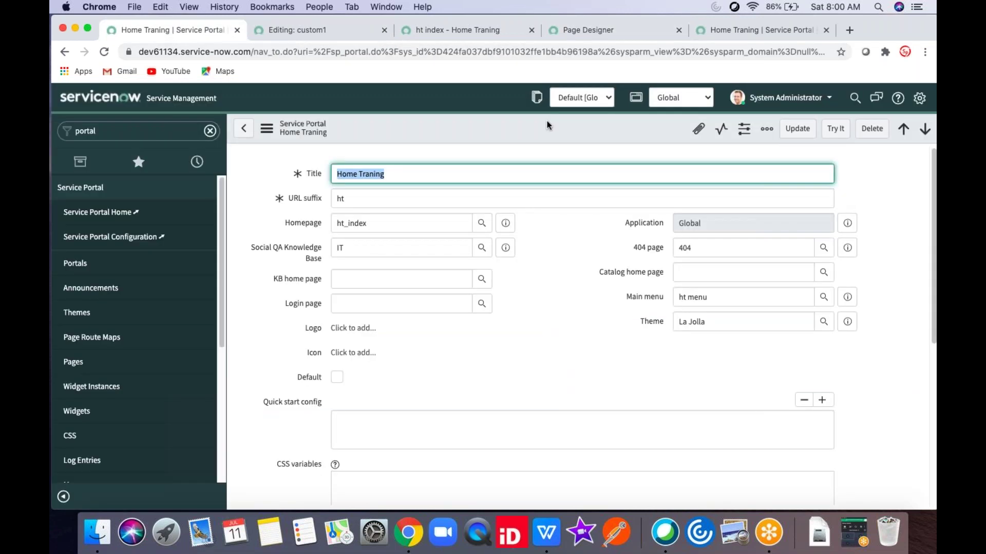
{"action": "left_click", "coordinate": [577, 29]}
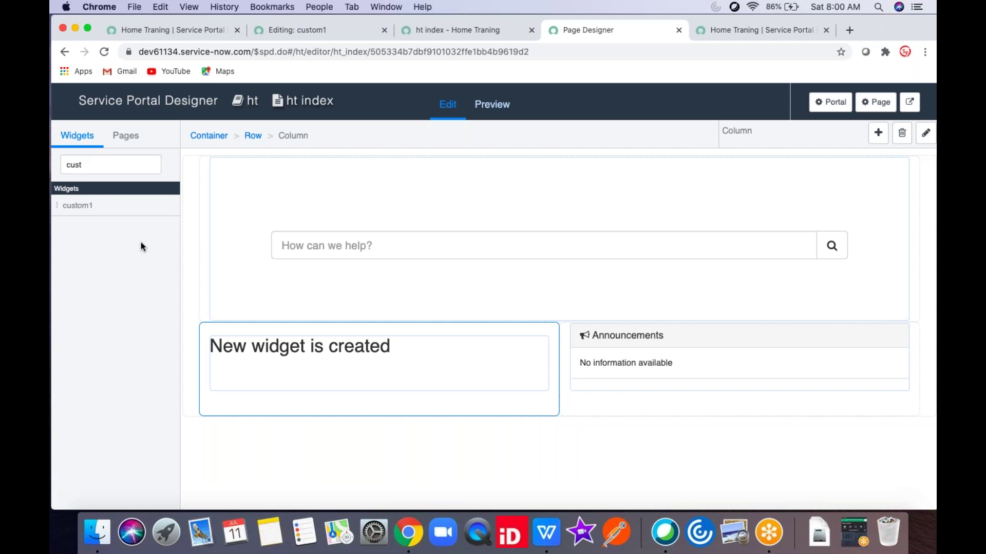
{"action": "left_click", "coordinate": [203, 41]}
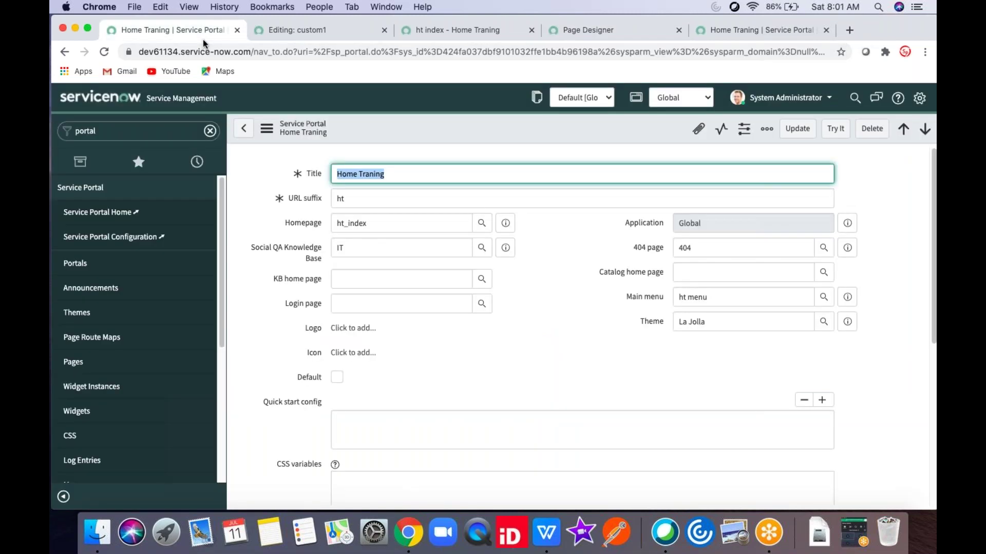
{"action": "left_click", "coordinate": [564, 36]}
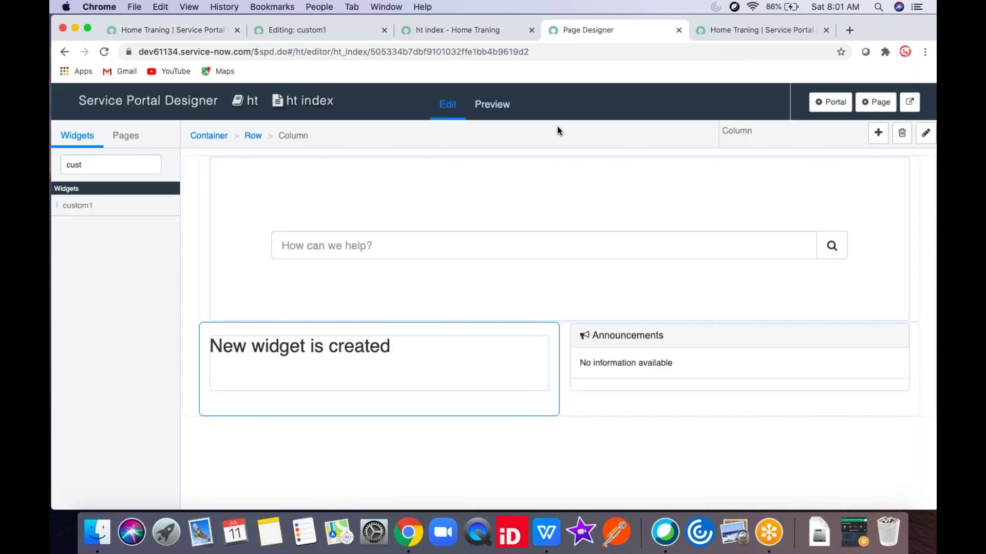
{"action": "key", "text": "super+Tab"}
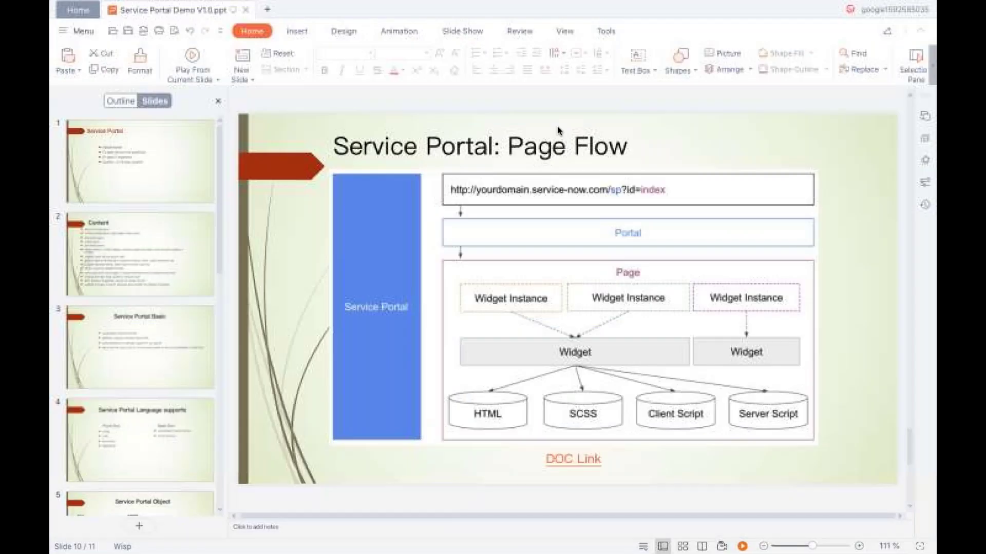
{"action": "key", "text": "super+Tab"}
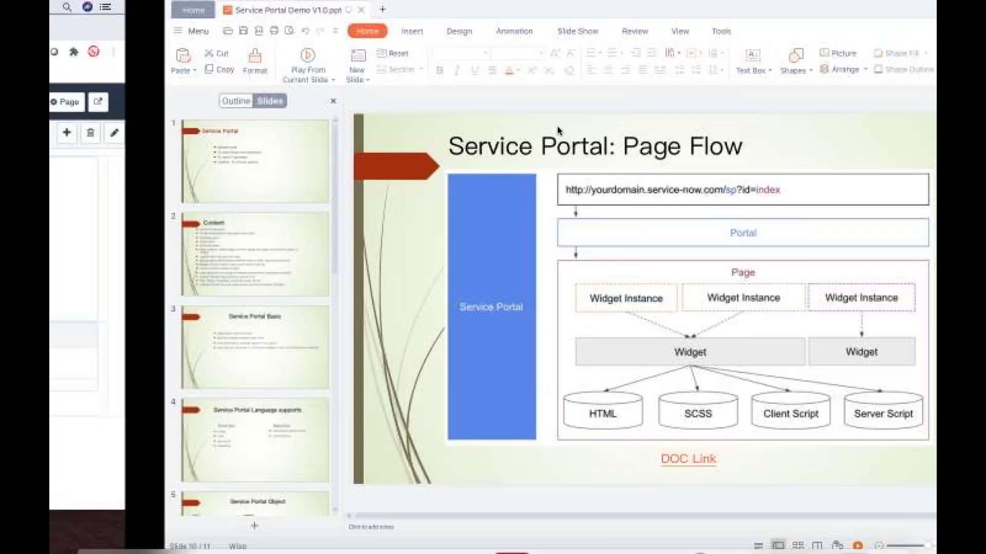